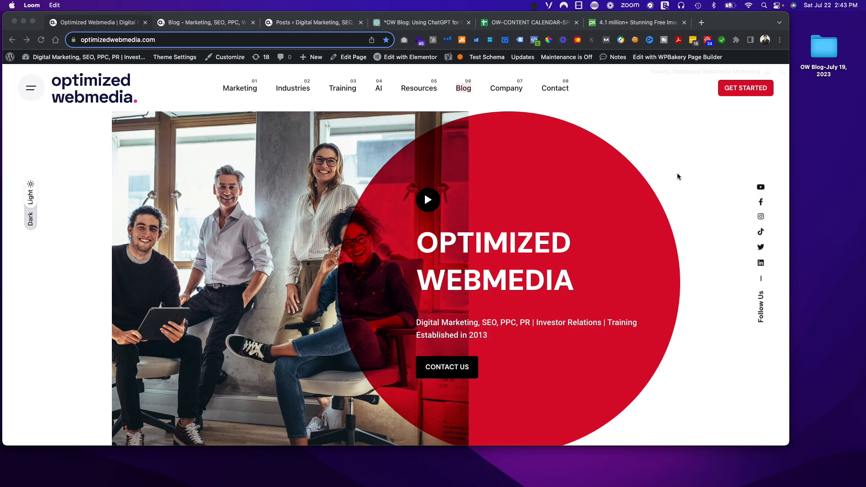
Switch to the content calendar spreadsheet and select the ChatGPT blogging titles in G108:G122 for review.
left_click(678, 172)
left_click(508, 25)
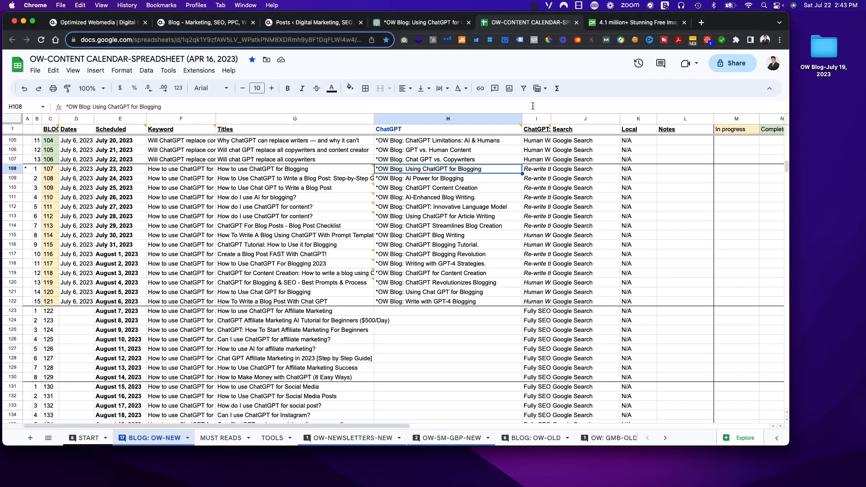
scroll(252, 265, "up", 1)
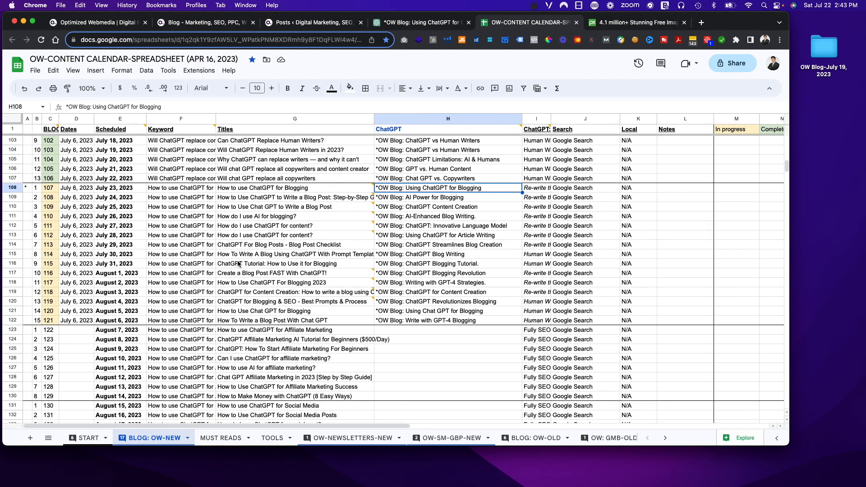
scroll(212, 233, "up", 5)
scroll(212, 233, "down", 4)
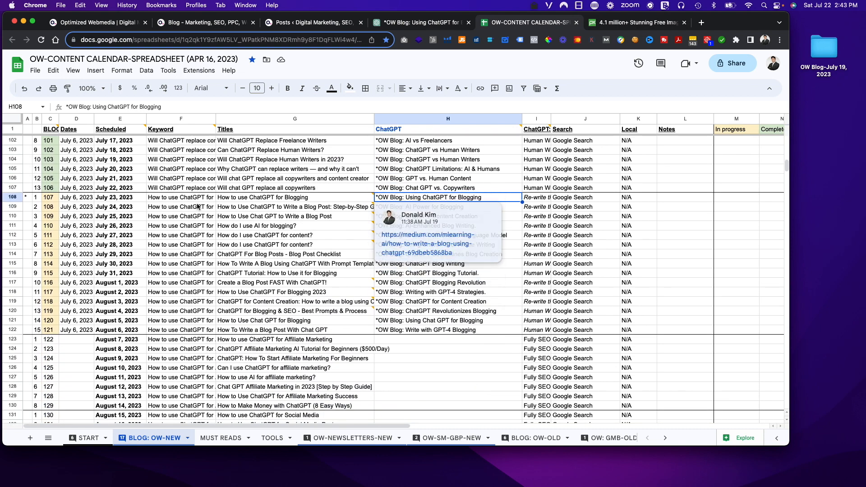
left_click(225, 201)
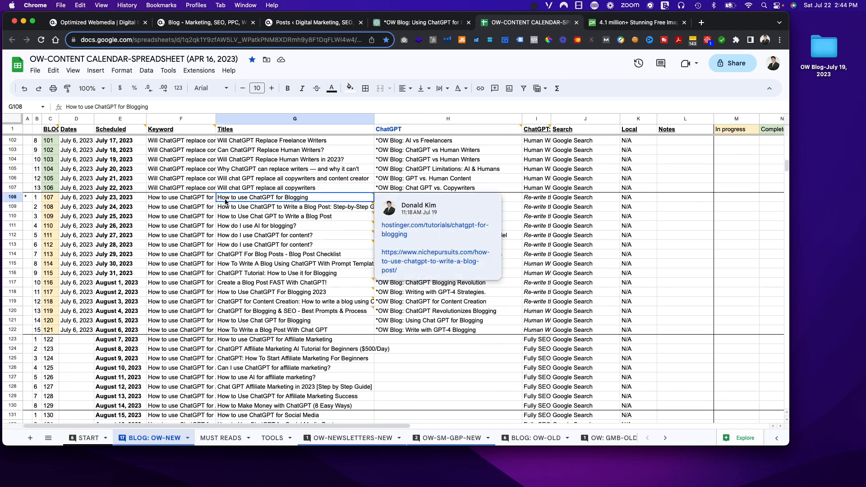
left_click_drag(225, 199, 226, 330)
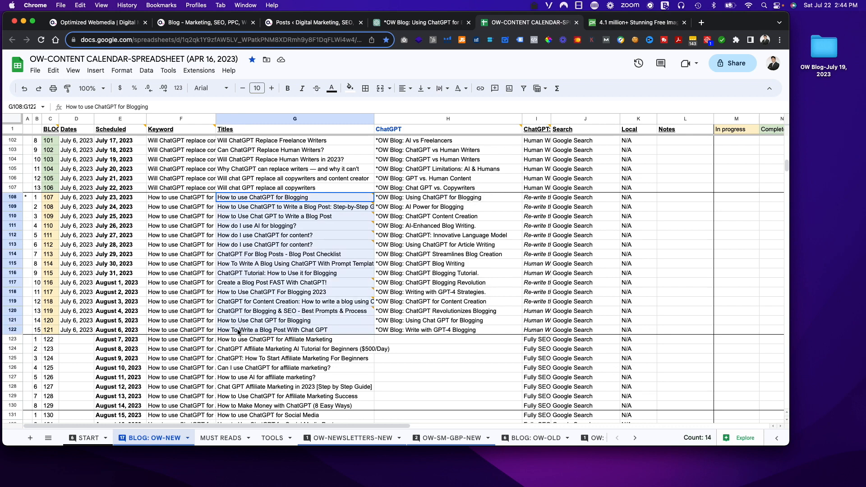
left_click(423, 344)
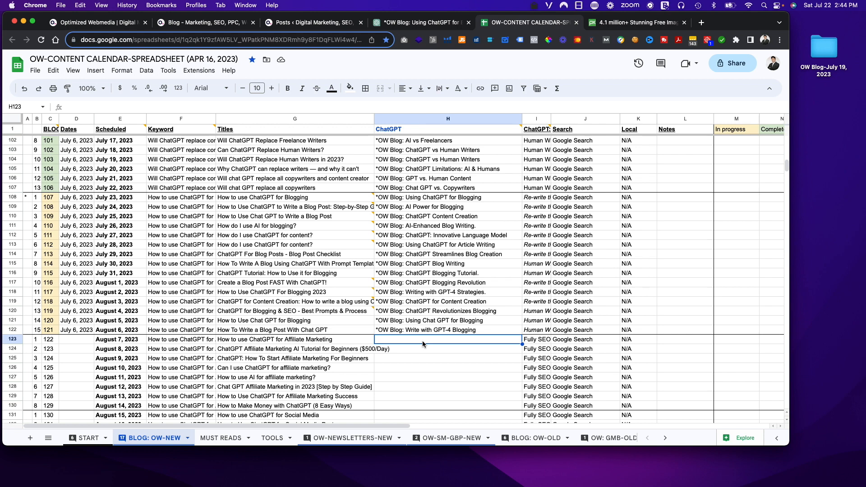
Examine the blog topics scheduled before and after the ChatGPT blogging group in the content calendar.
scroll(263, 325, "up", 10)
scroll(263, 326, "down", 10)
mouse_move(289, 295)
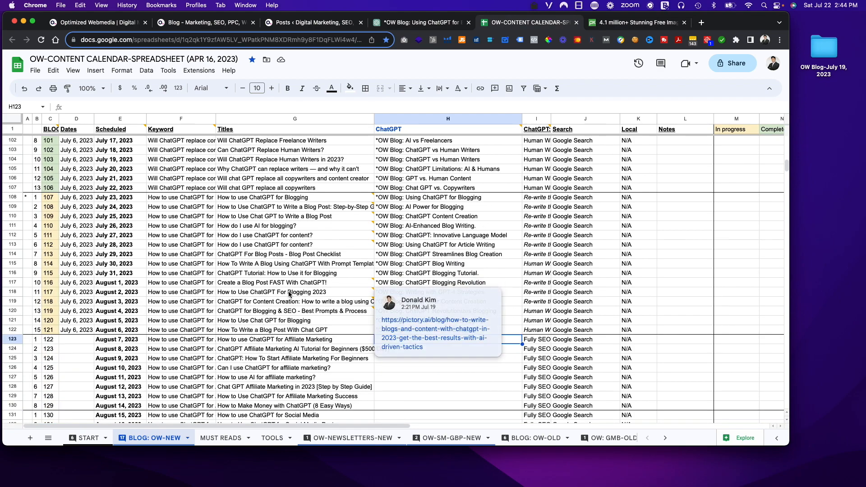
scroll(290, 294, "up", 10)
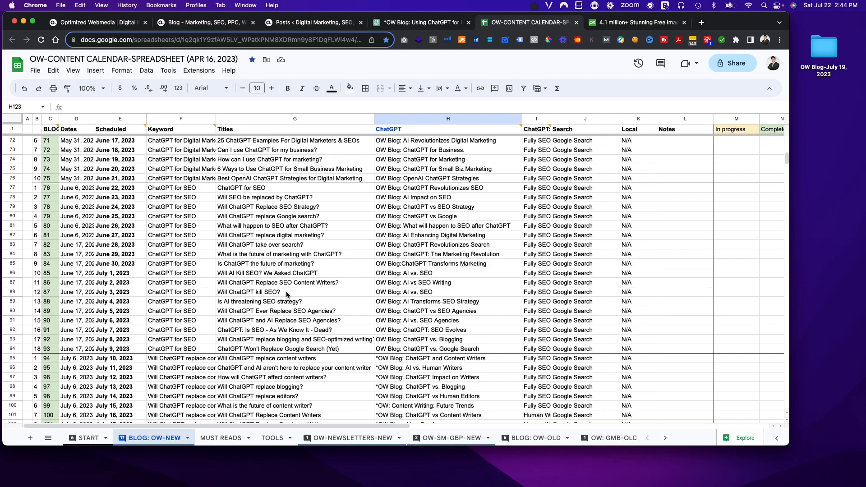
scroll(286, 292, "down", 10)
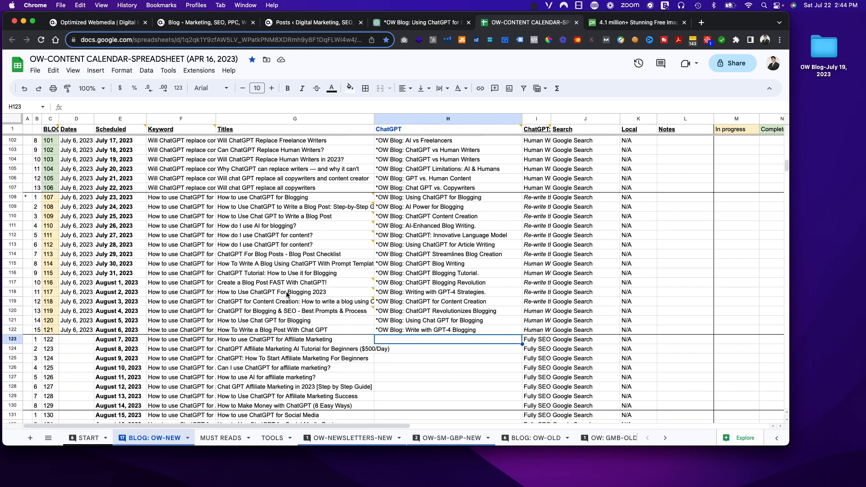
scroll(287, 294, "down", 7)
scroll(287, 295, "up", 6)
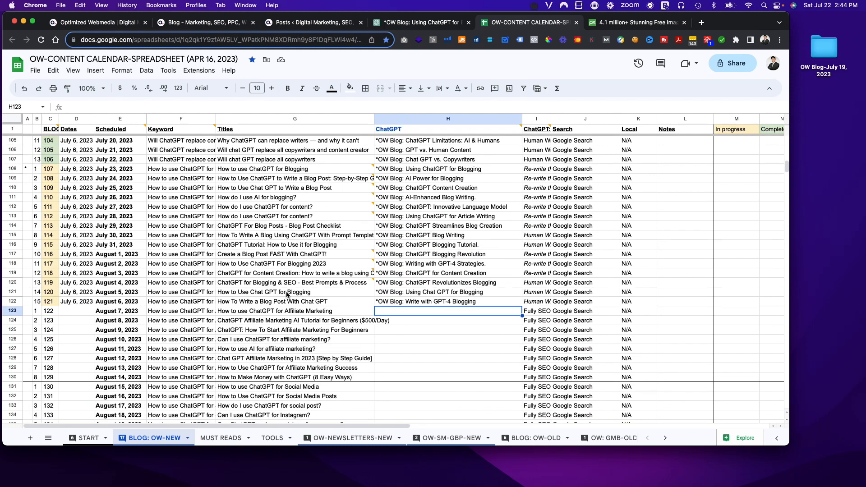
mouse_move(282, 278)
View the source-link comment on the title in G108 and look through the topics scheduled into October 2023.
left_click(268, 171)
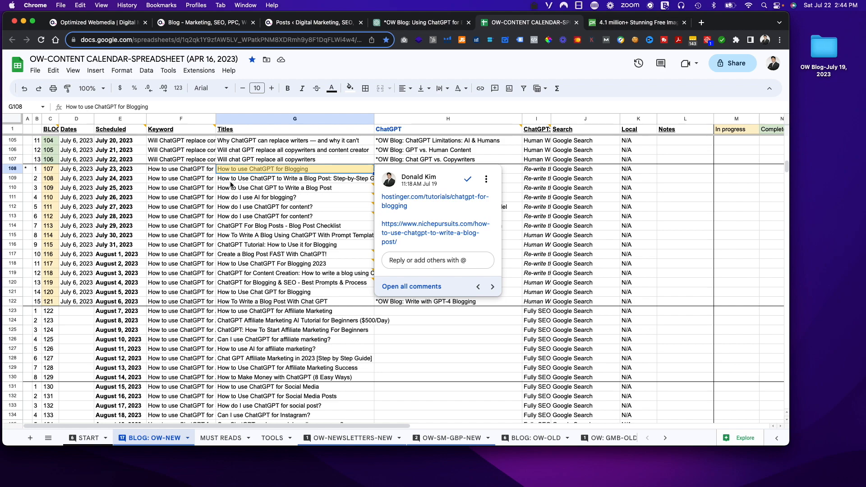
scroll(240, 341, "down", 3)
scroll(240, 341, "down", 20)
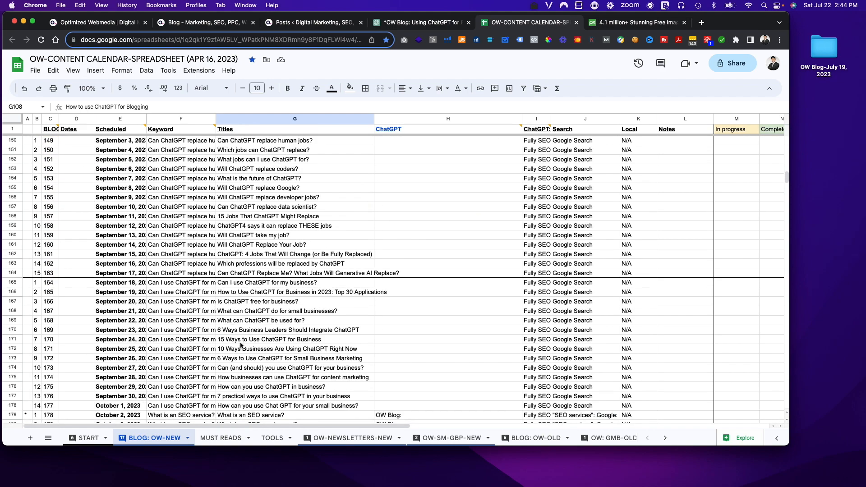
scroll(240, 346, "up", 20)
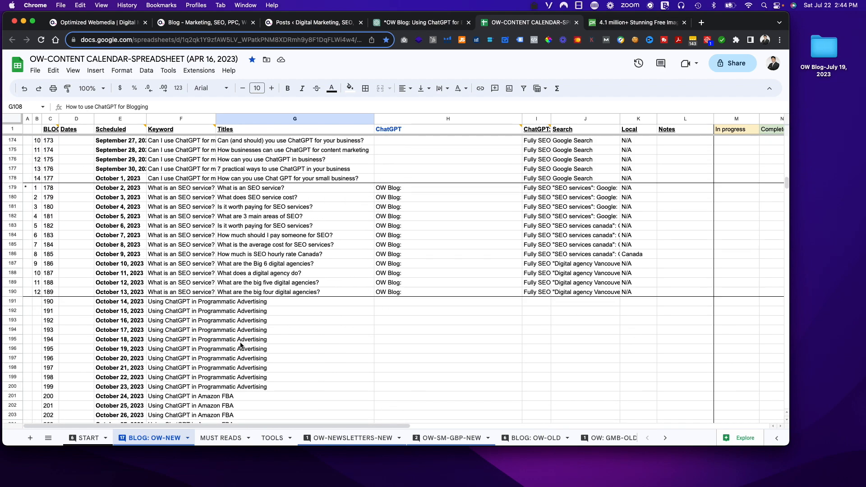
scroll(240, 346, "up", 5)
scroll(242, 350, "down", 12)
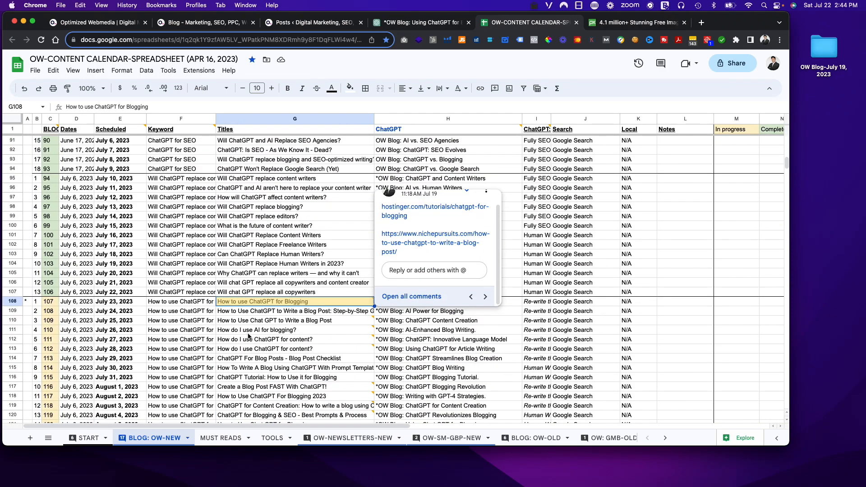
Check the source-link comments on the titles "How do I use AI for blogging?" and "Create a Blog Post FAST With ChatGPT!".
left_click(230, 332)
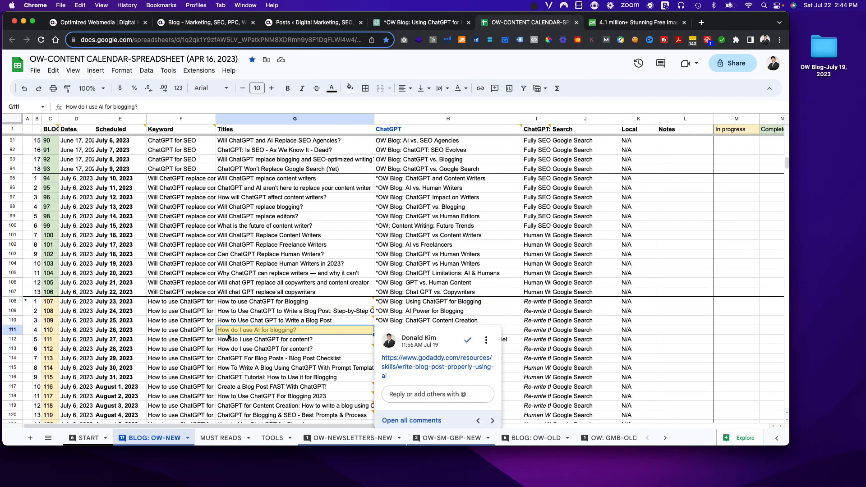
scroll(229, 338, "down", 3)
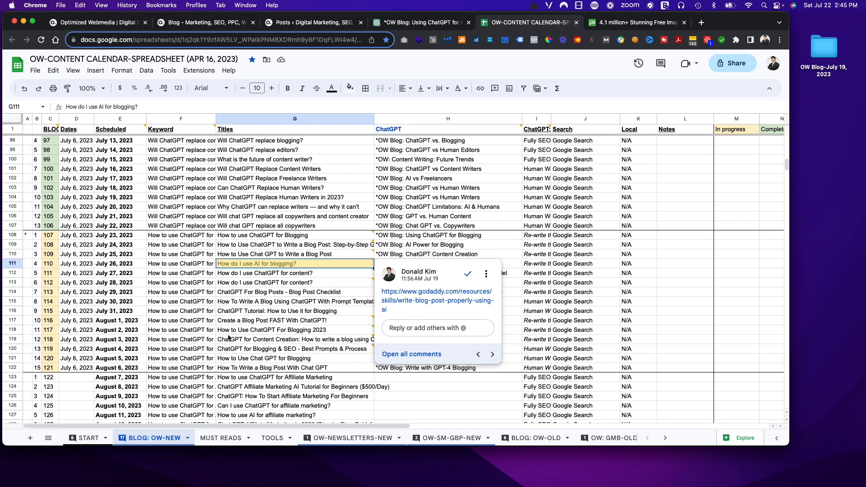
left_click(267, 322)
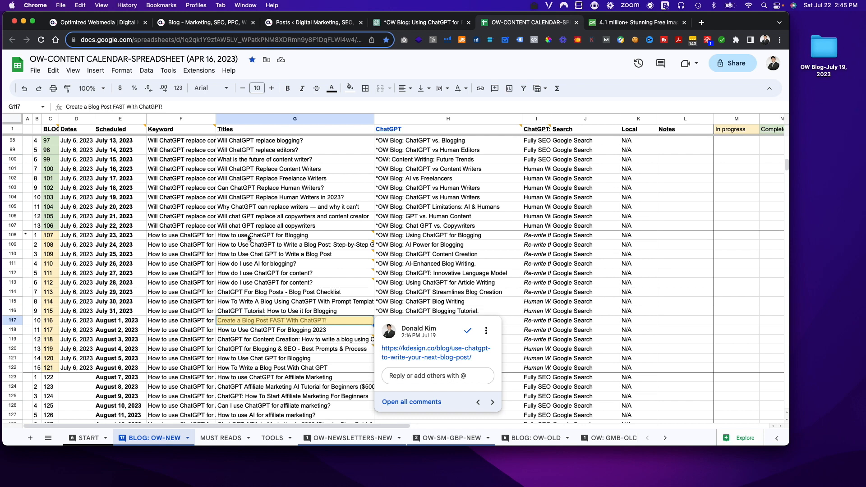
Select the titles in G108:G121, then look through the matching article and the list of *OW Blog chats in ChatGPT.
left_click_drag(248, 236, 246, 321)
left_click_drag(245, 352, 246, 360)
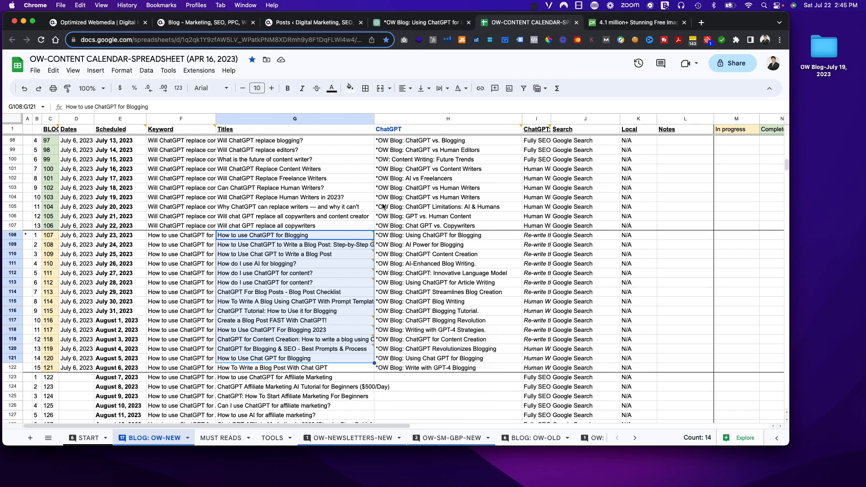
left_click(432, 23)
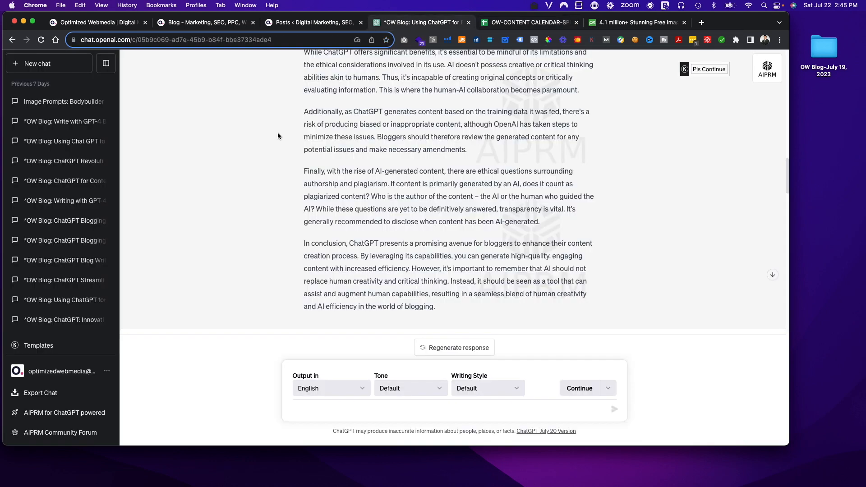
scroll(239, 99, "up", 5)
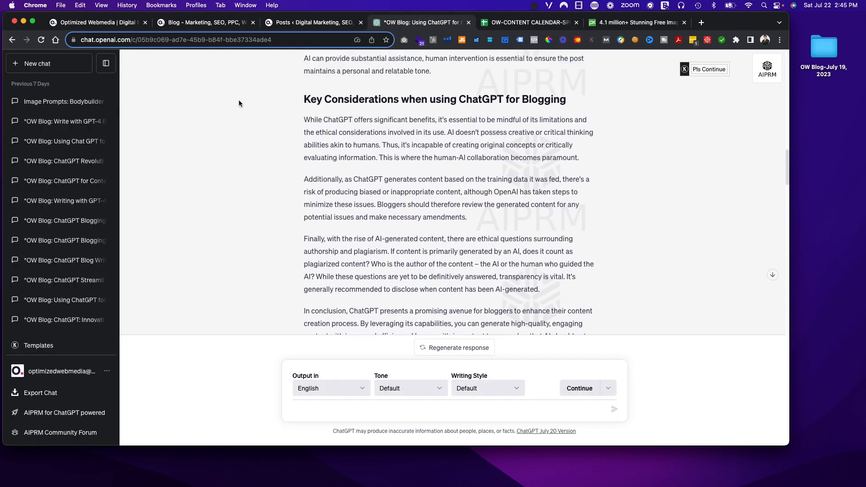
scroll(32, 196, "down", 4)
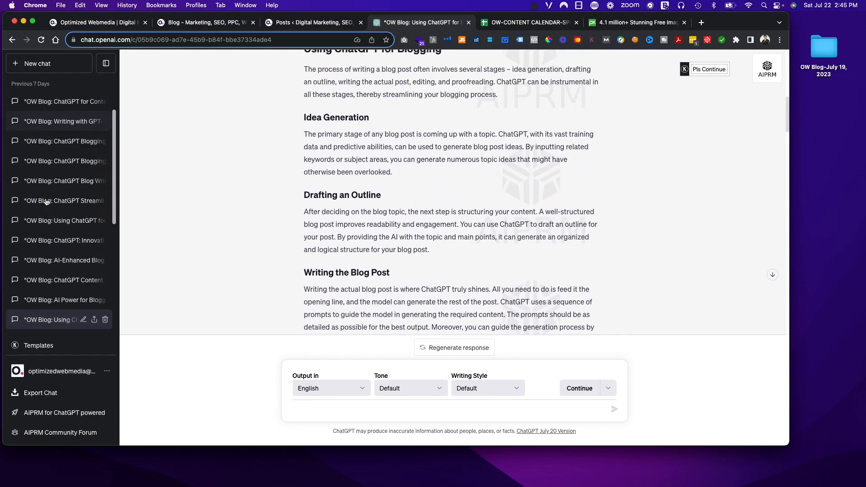
scroll(46, 202, "up", 2)
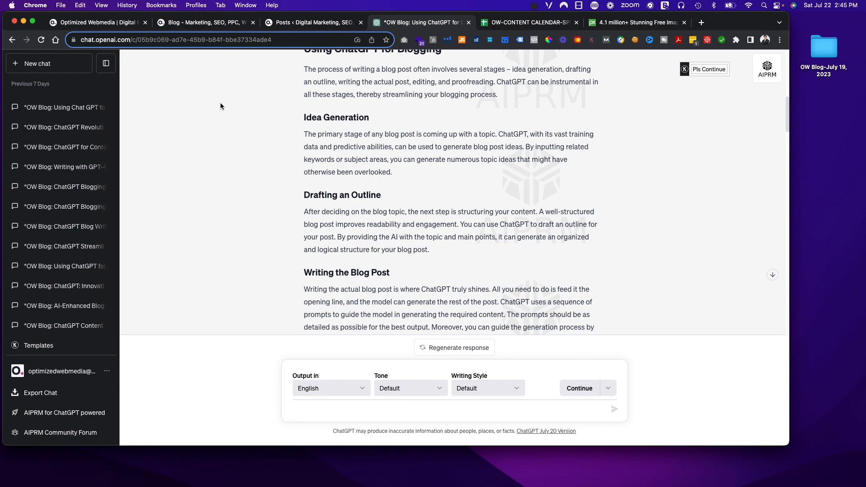
Review the prompt for rewriting two blog posts and the opening of the generated article in the ChatGPT chat.
left_click(493, 26)
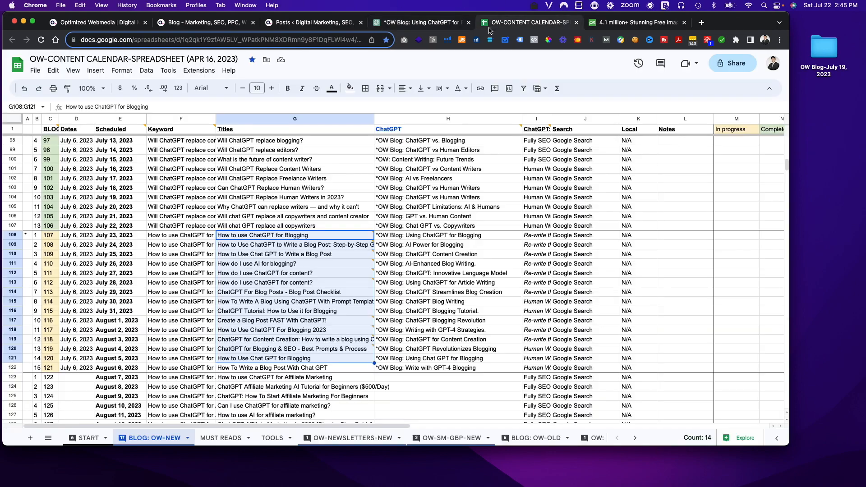
left_click(422, 22)
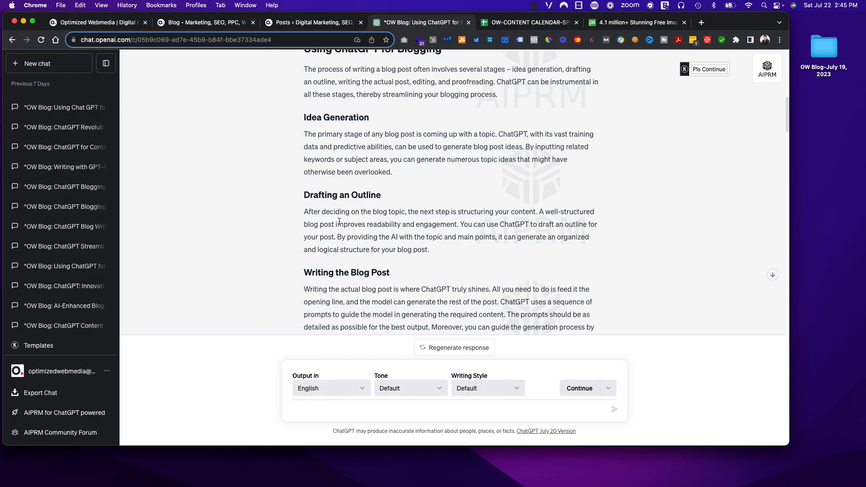
scroll(340, 221, "up", 10)
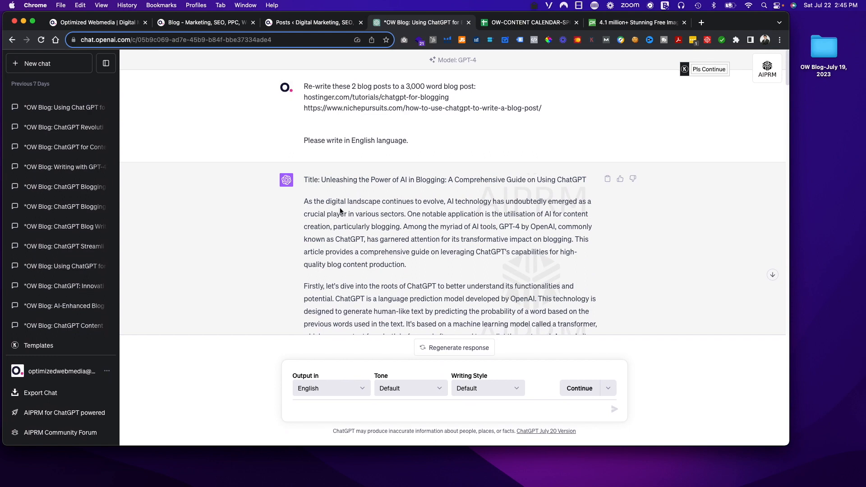
scroll(361, 212, "down", 3)
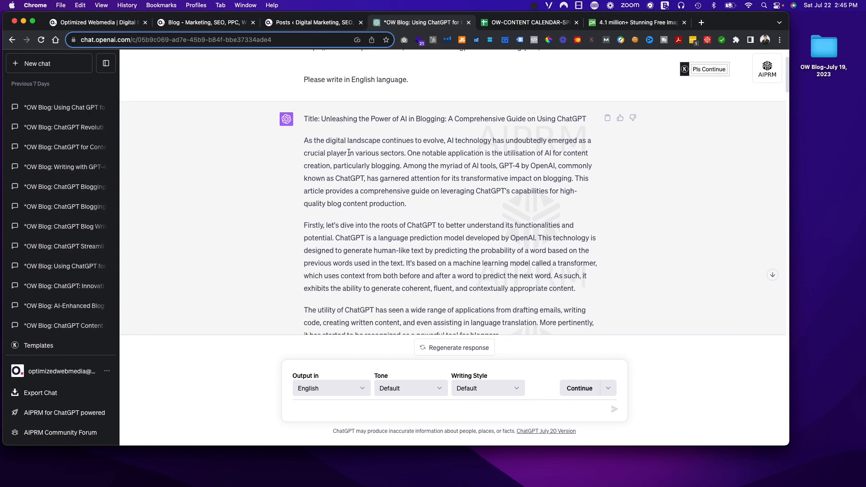
scroll(312, 153, "down", 1)
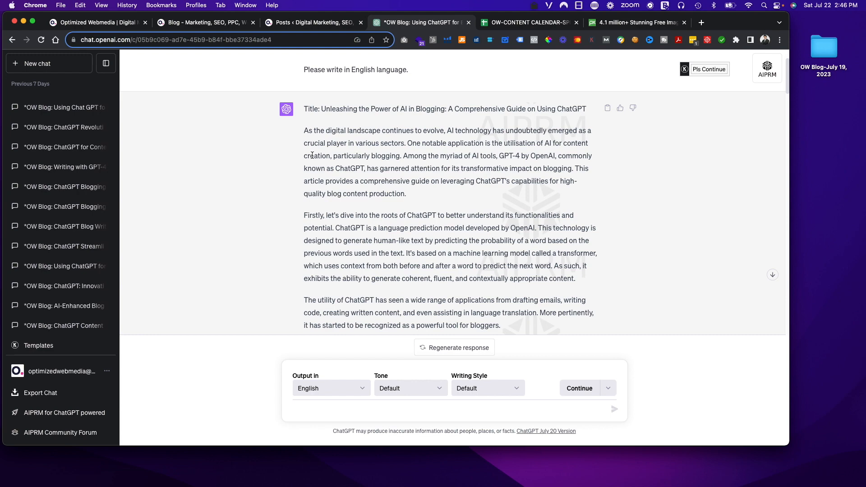
Return to the content calendar and select the titles in G108:G122, followed by the ChatGPT chat names in H109:H122.
left_click(519, 23)
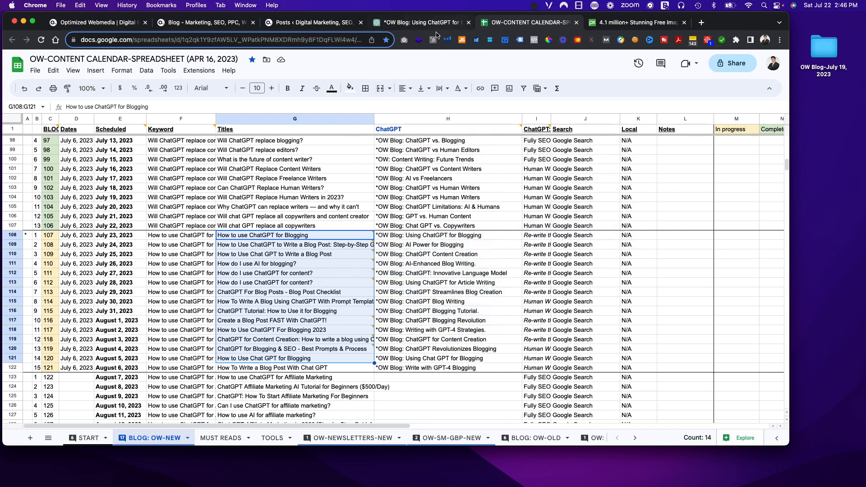
left_click(368, 311)
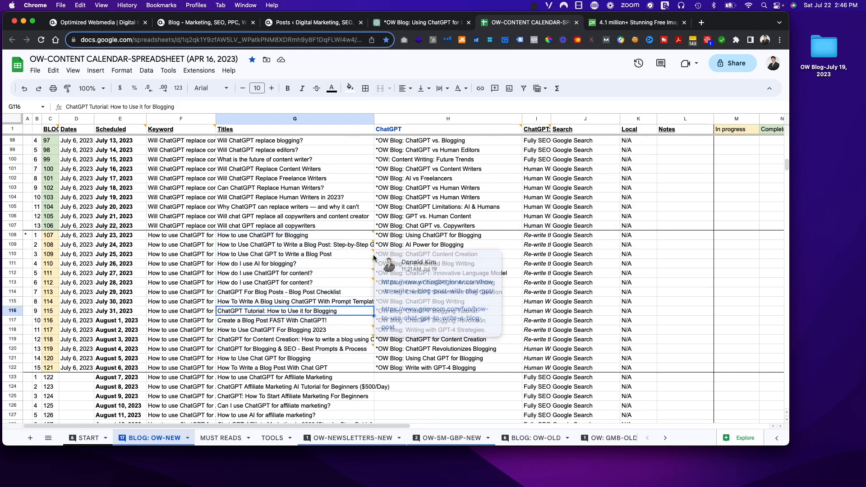
left_click_drag(328, 236, 319, 369)
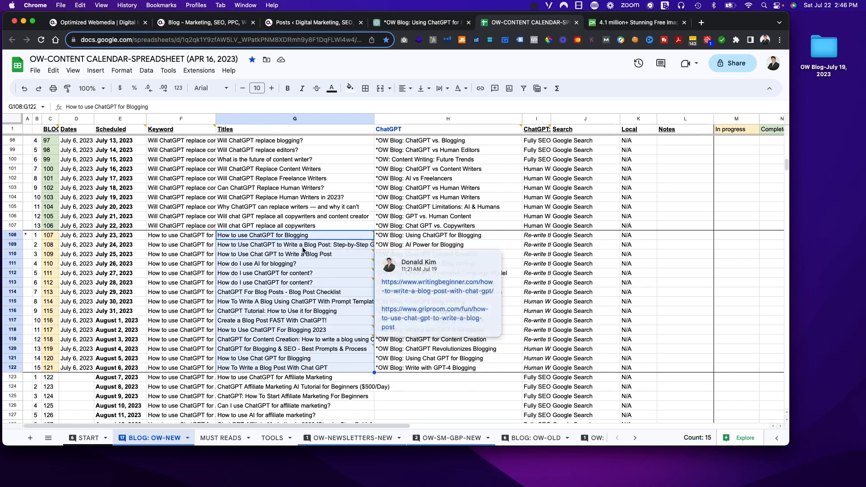
mouse_move(295, 242)
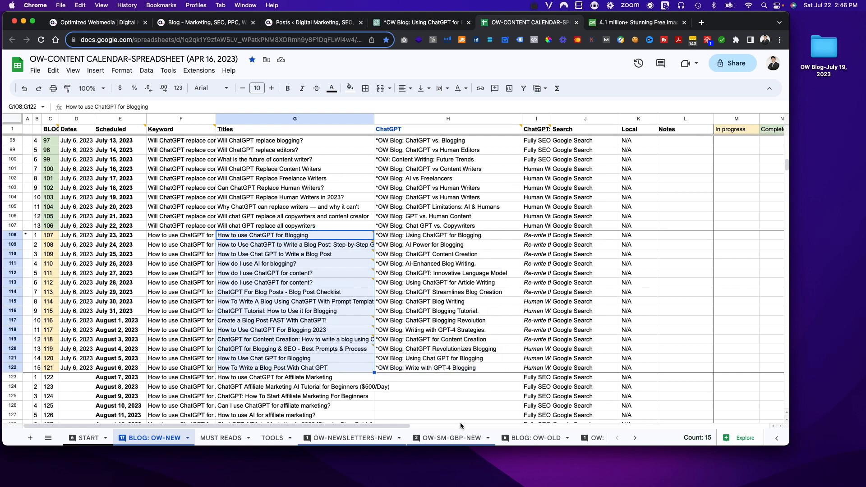
left_click_drag(438, 244, 431, 369)
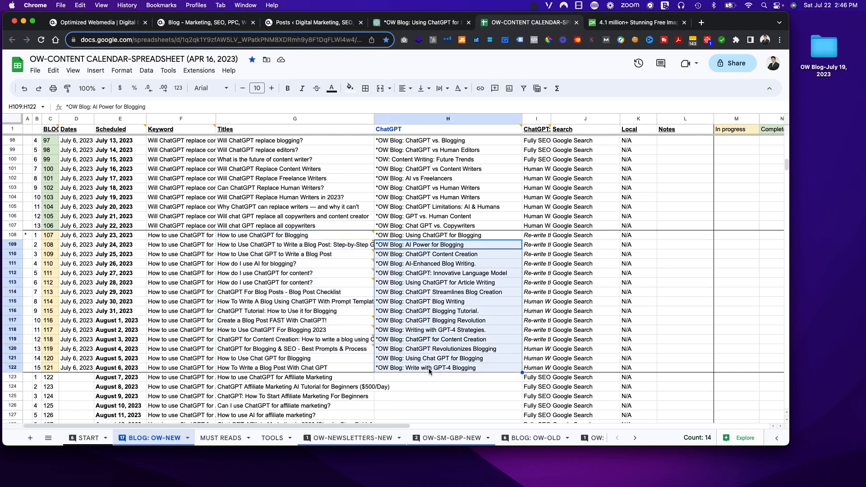
Glance at the ChatGPT chat again and select the post numbering in B108:B122 of the content calendar.
left_click(416, 23)
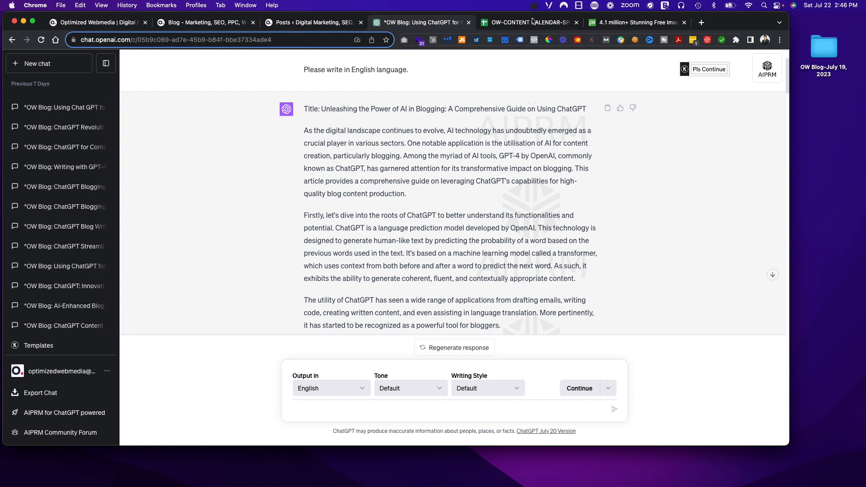
left_click(497, 25)
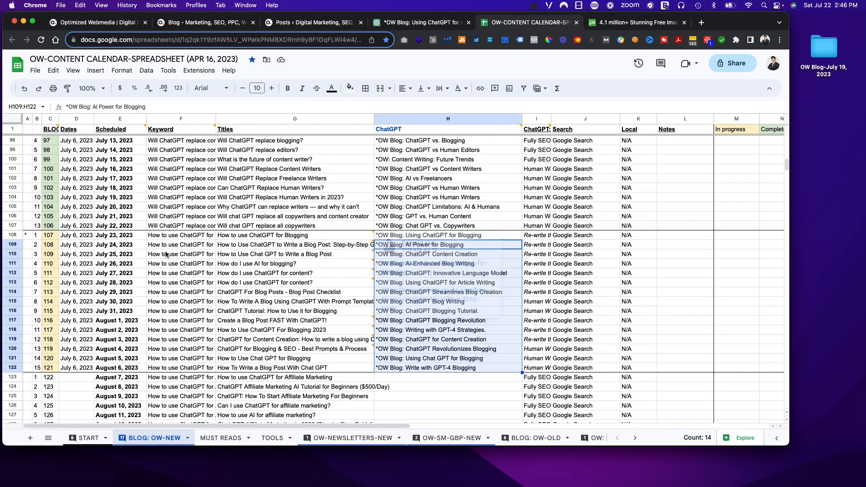
left_click_drag(36, 235, 38, 372)
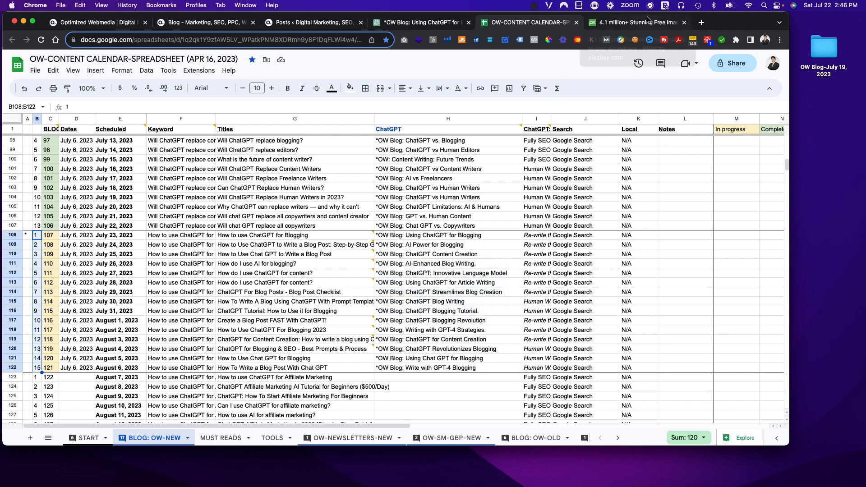
Search Pixabay for "ai" images and browse through the royalty-free results.
left_click(630, 22)
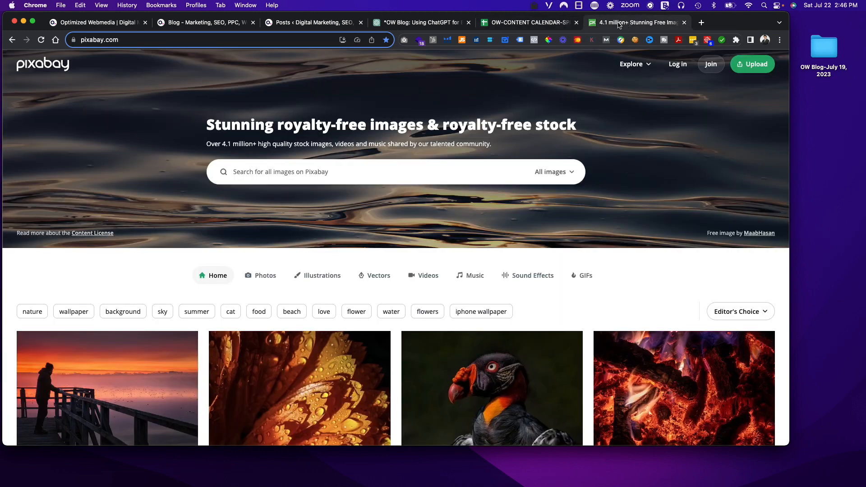
left_click(284, 166)
type("ai")
key("Return")
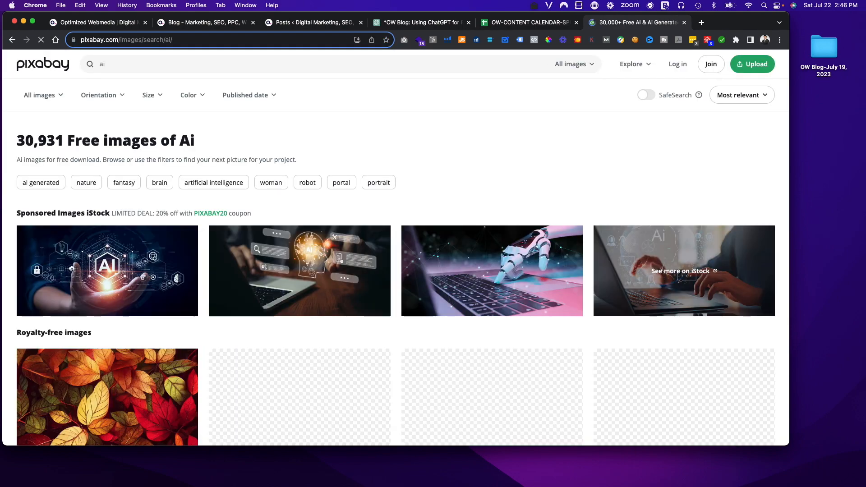
scroll(352, 278, "down", 15)
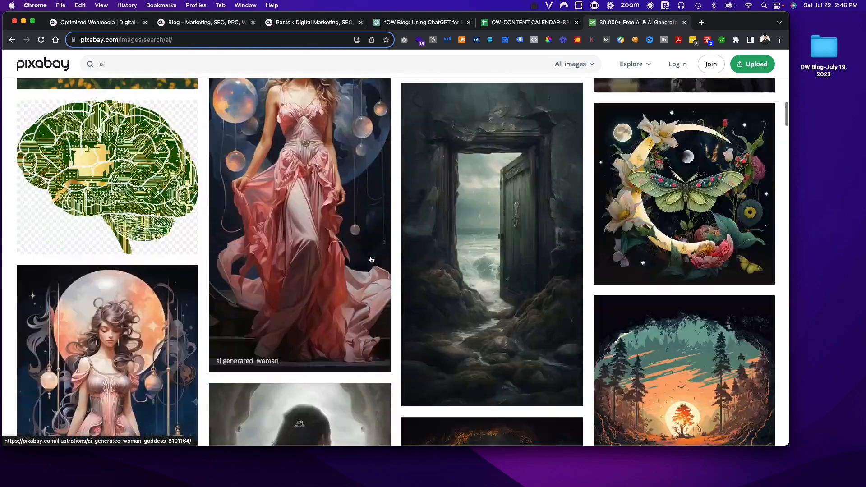
scroll(431, 296, "down", 6)
scroll(434, 296, "up", 15)
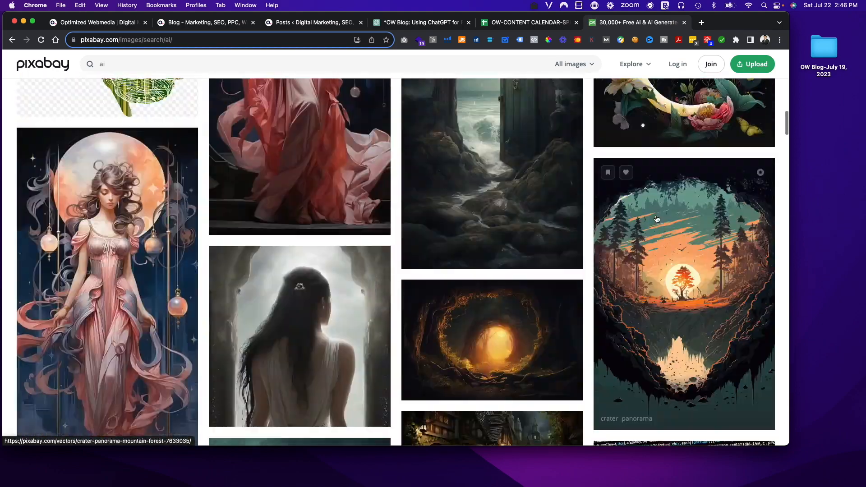
Check the prepared images in the OW Blog-July 19, 2023 folder, then close the folder and the Pixabay page.
double_click(823, 48)
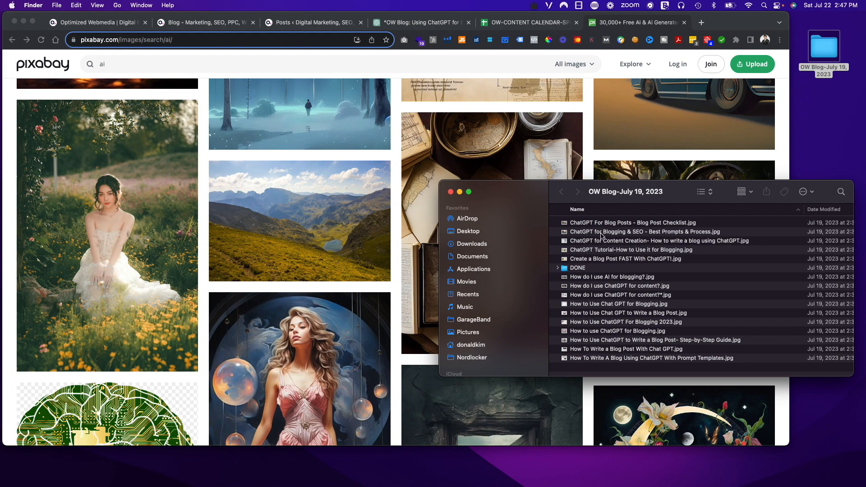
left_click(451, 193)
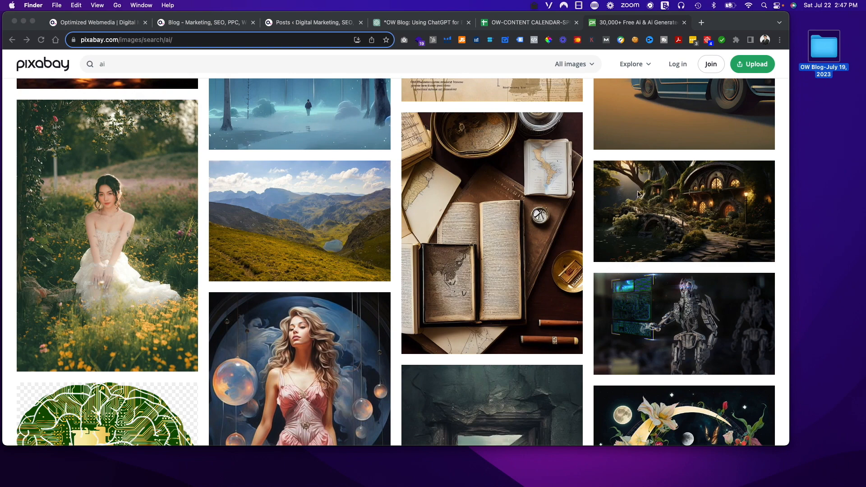
left_click(685, 23)
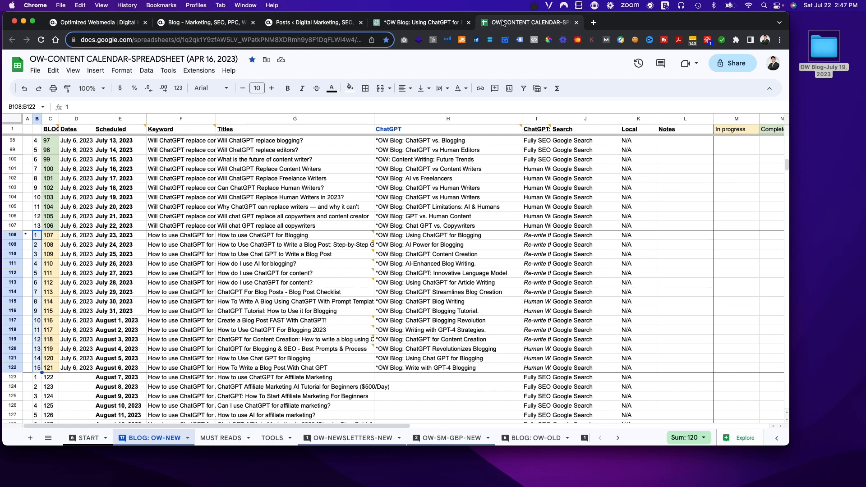
Look through the latest published posts on the Optimized Webmedia blog page and glance at the site's home page.
left_click(165, 26)
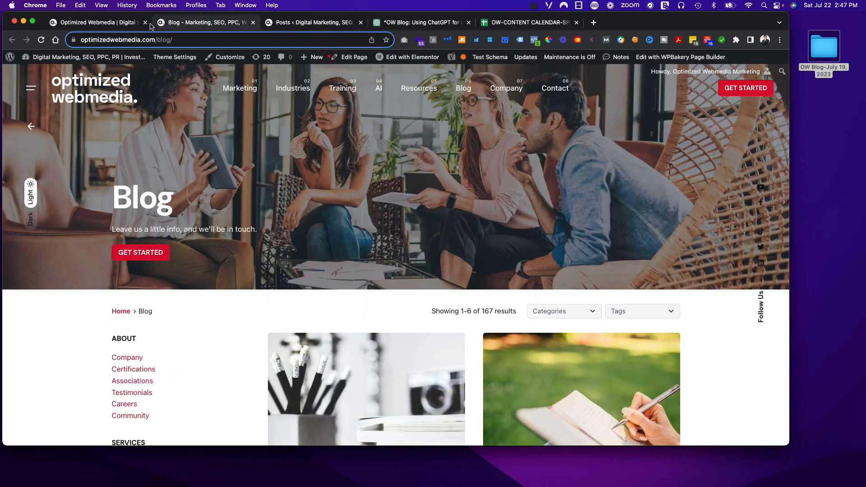
left_click(153, 26)
left_click(189, 27)
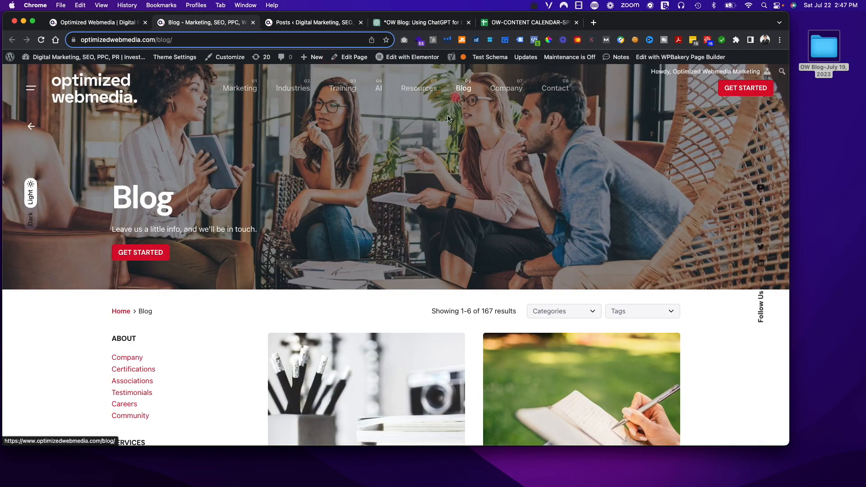
scroll(405, 163, "down", 5)
scroll(405, 163, "down", 8)
scroll(386, 212, "up", 6)
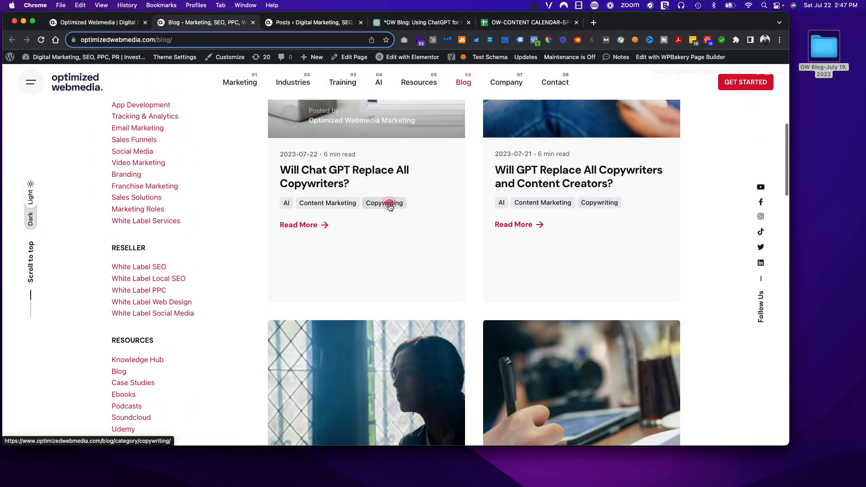
scroll(489, 176, "down", 15)
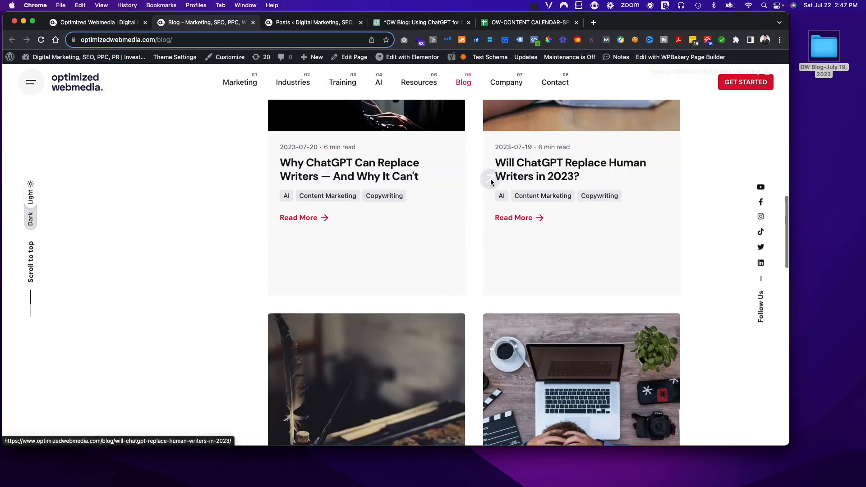
scroll(484, 184, "up", 20)
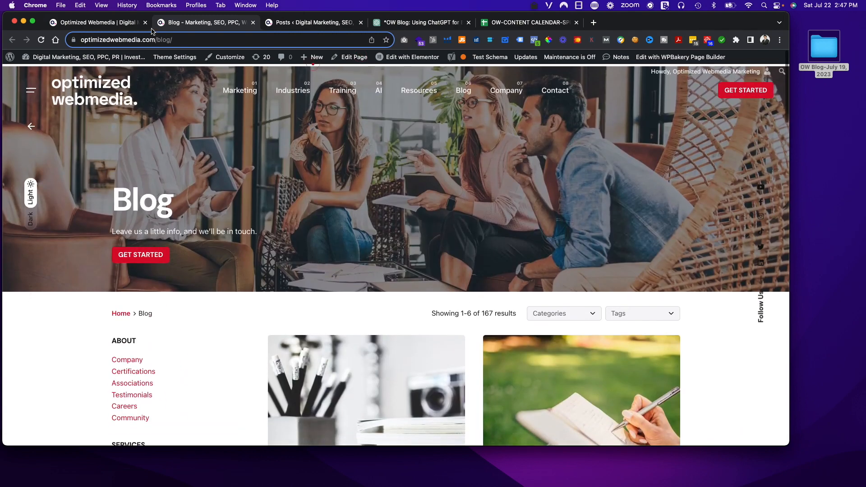
left_click(123, 24)
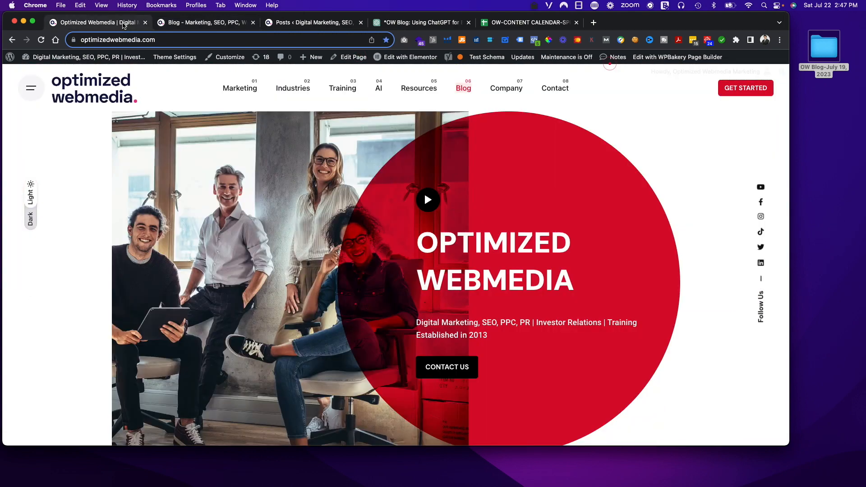
left_click(177, 26)
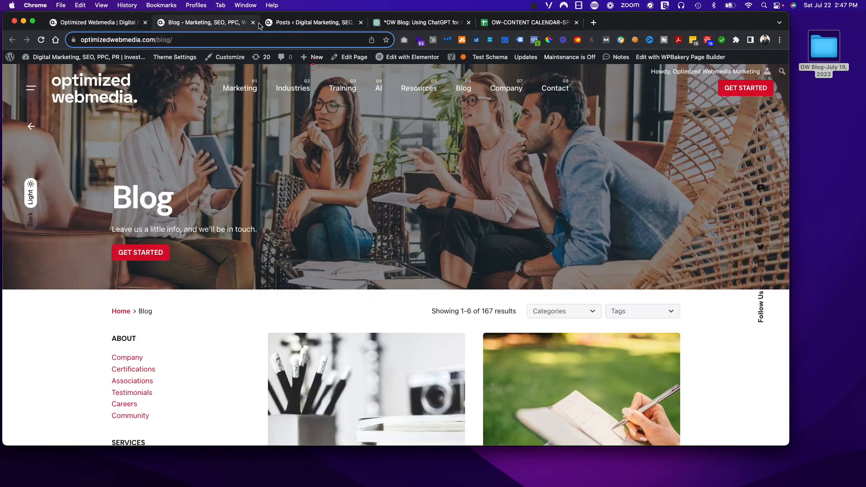
Switch to the WordPress admin, list all posts instead of only the scheduled ones, and close the public blog page.
left_click(305, 26)
scroll(486, 207, "down", 3)
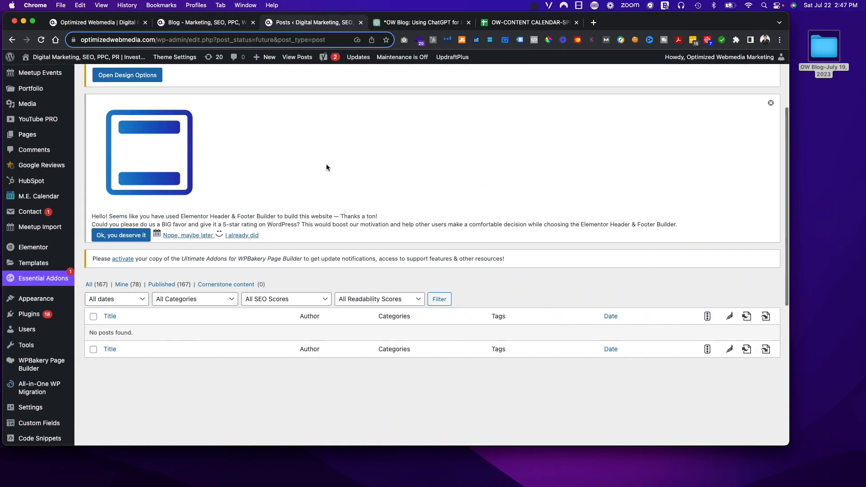
scroll(298, 163, "up", 3)
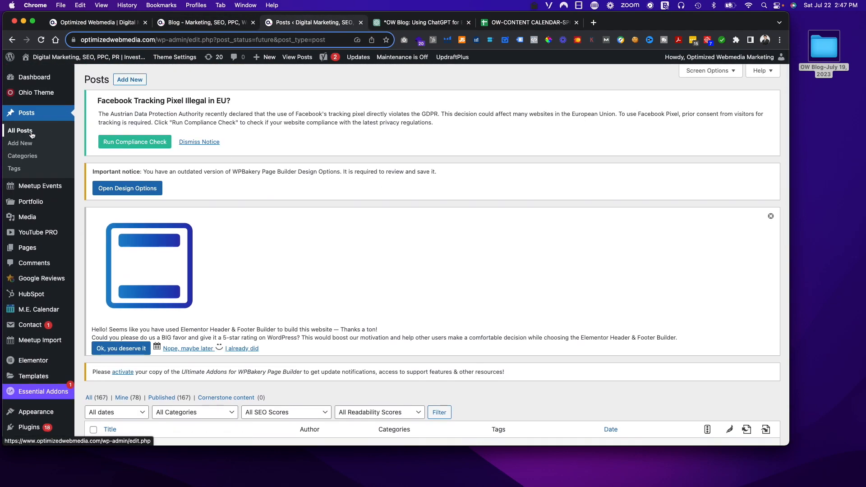
left_click(27, 131)
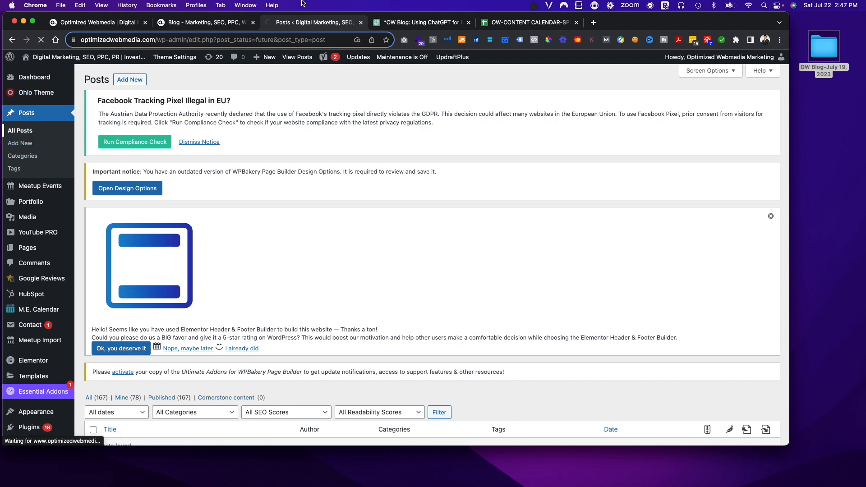
left_click(253, 23)
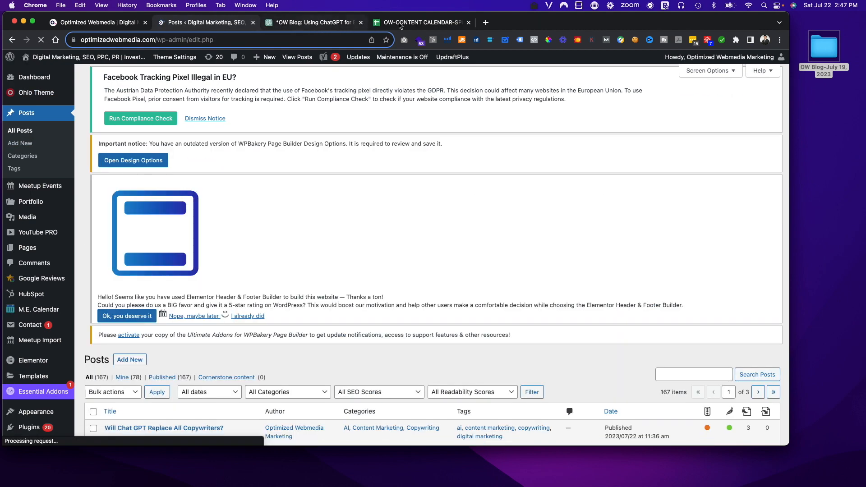
Check the title in G108 of the content calendar, then duplicate the post "Will Chat GPT Replace All Copywriters?" in WordPress.
left_click(420, 22)
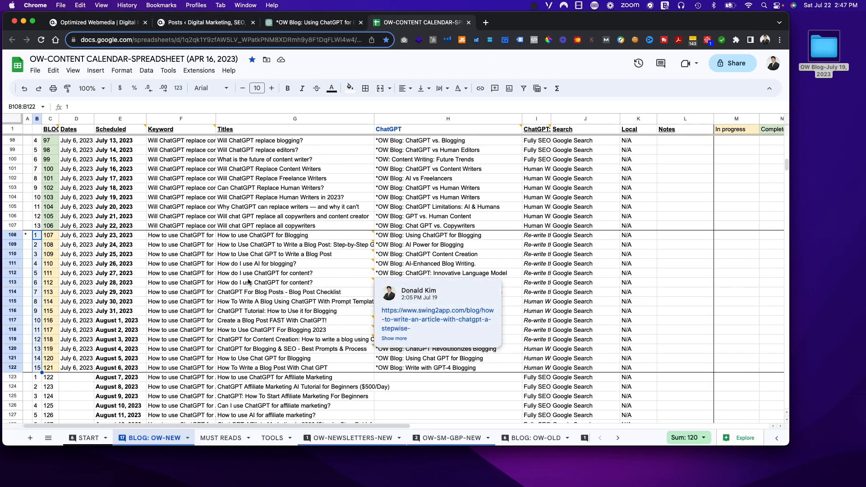
left_click(251, 239)
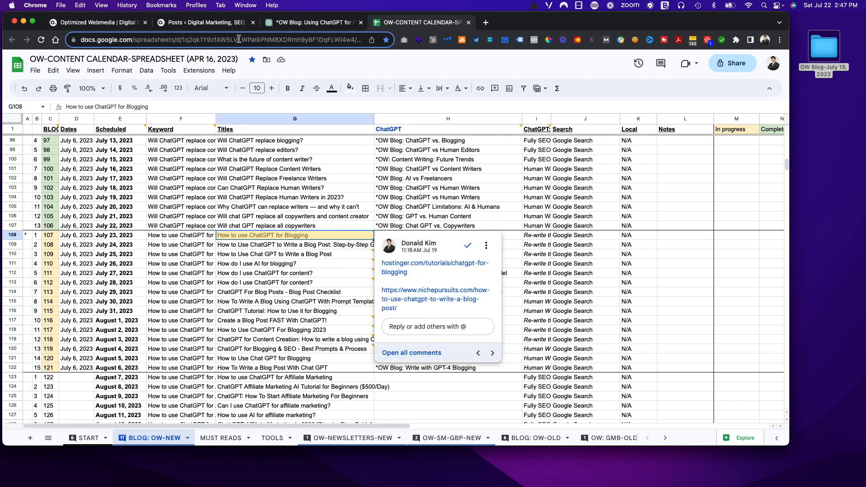
left_click(179, 22)
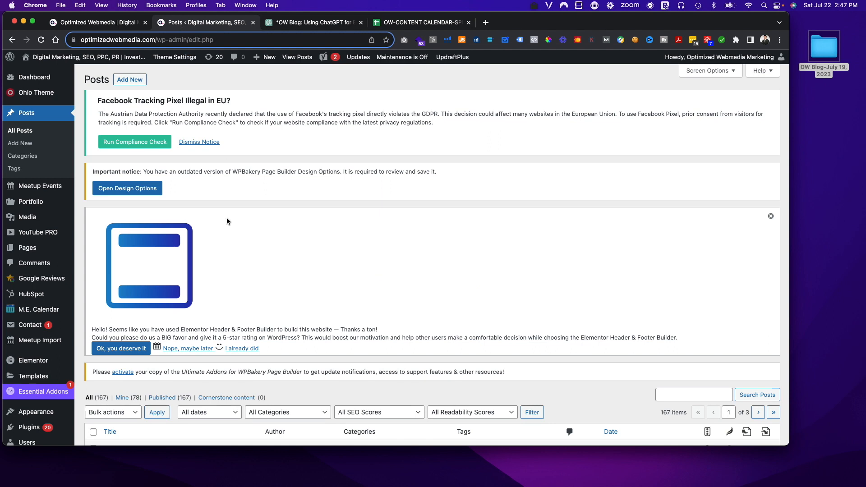
scroll(227, 221, "down", 4)
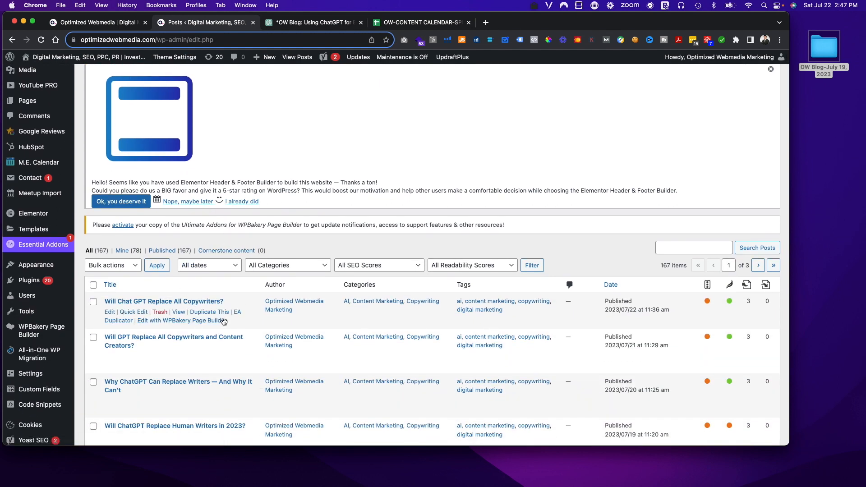
left_click(199, 315)
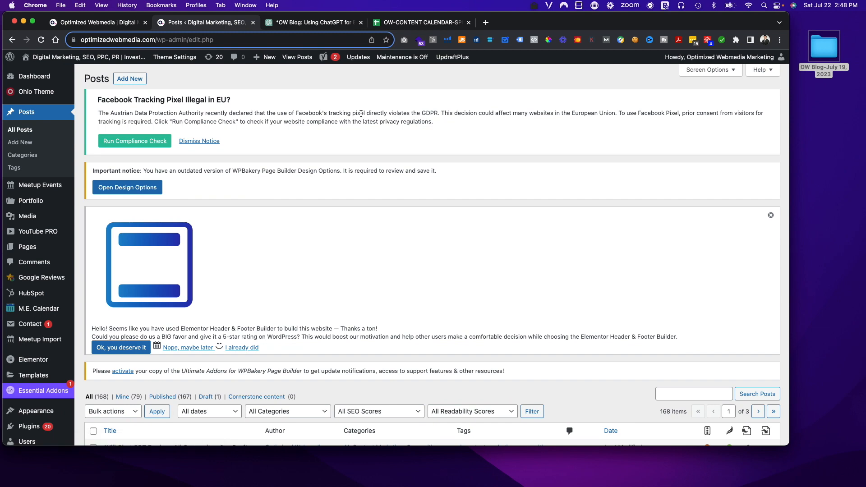
Show only the draft posts and open the duplicated "Will Chat GPT Replace All Copywriters?" draft for editing.
scroll(351, 73, "down", 5)
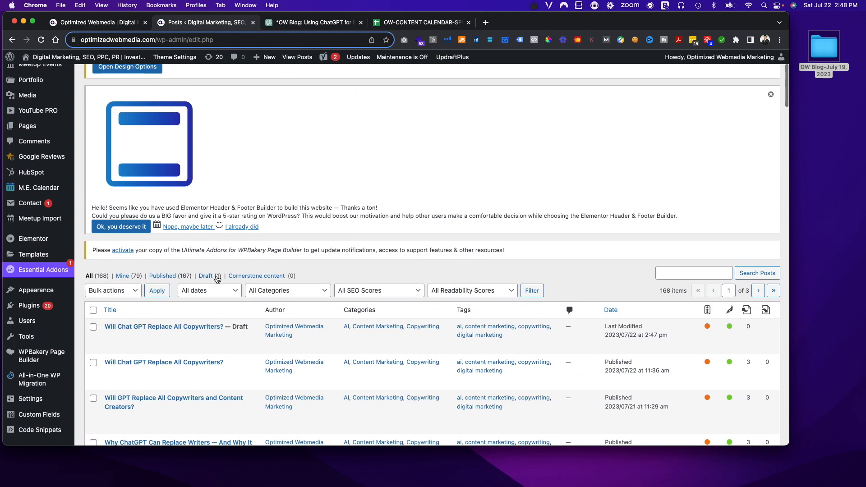
left_click(208, 278)
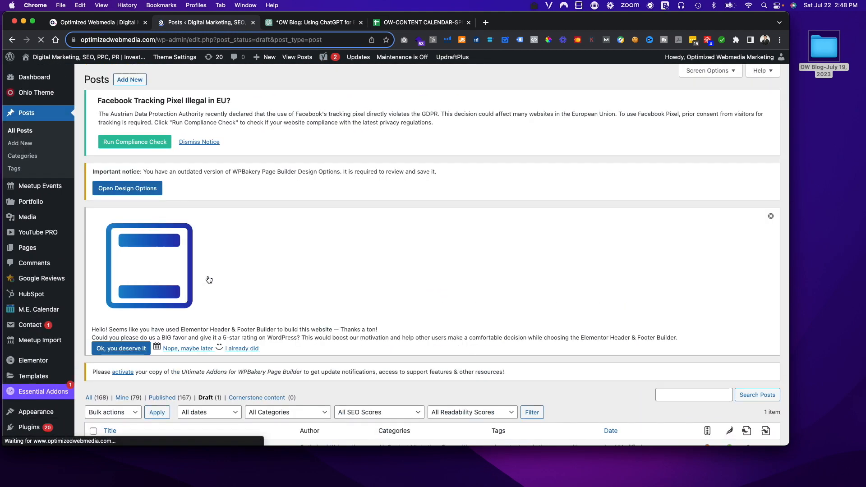
scroll(282, 174, "down", 13)
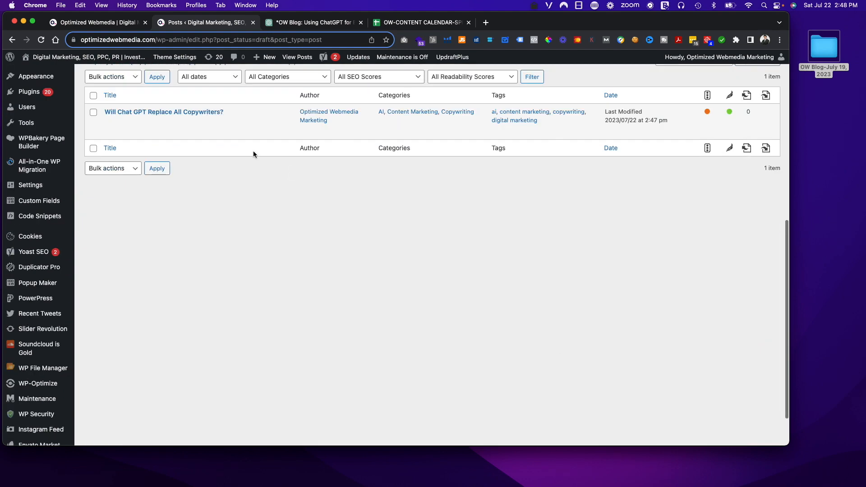
left_click(201, 128)
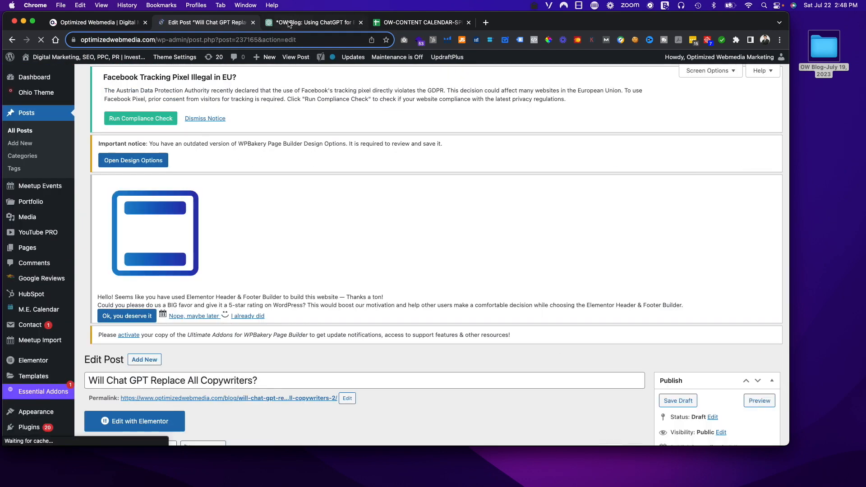
Replace the draft's title with the ChatGPT article's title, "Unleashing the Power of AI in Blogging: A Comprehensive Guide on Using ChatGPT".
left_click(290, 22)
scroll(322, 181, "up", 3)
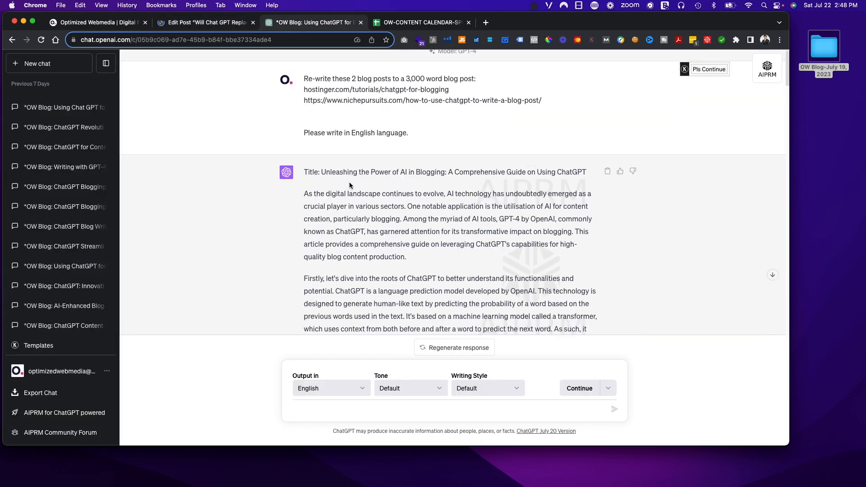
left_click_drag(321, 169, 547, 174)
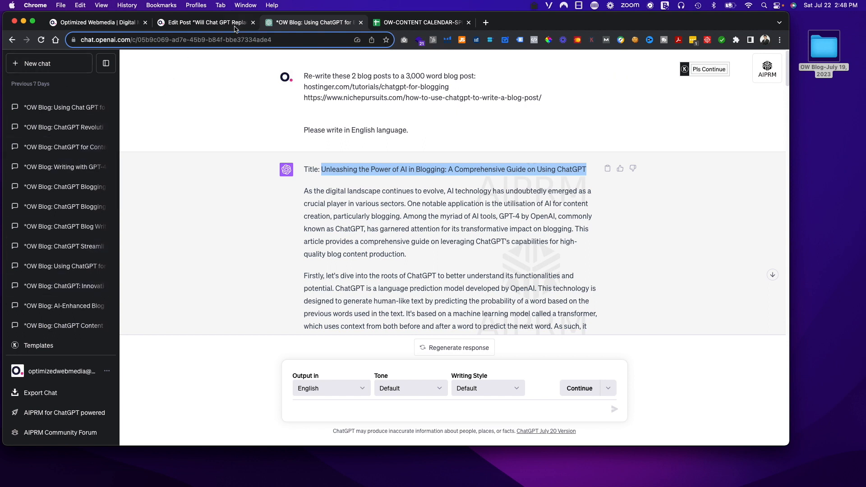
left_click(209, 25)
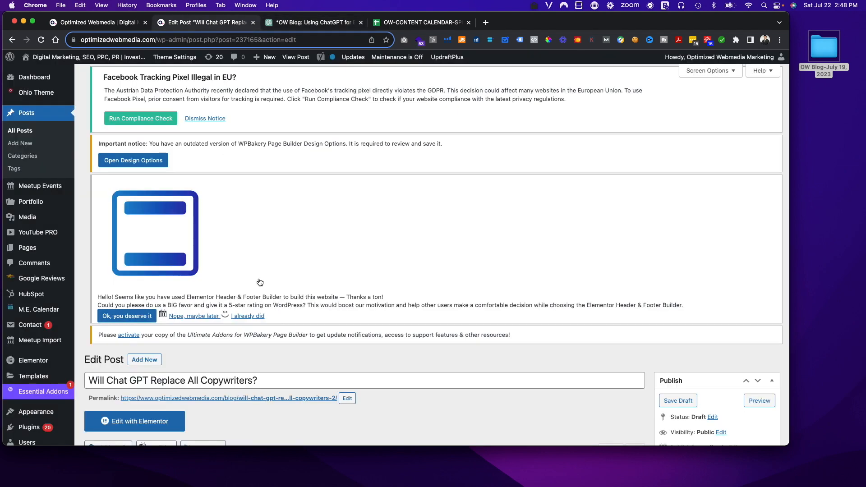
scroll(277, 316, "down", 3)
triple_click(277, 333)
type("Unleashing the Power of AI in Blogging: A Comprehensive Guide on Using ChatGPT")
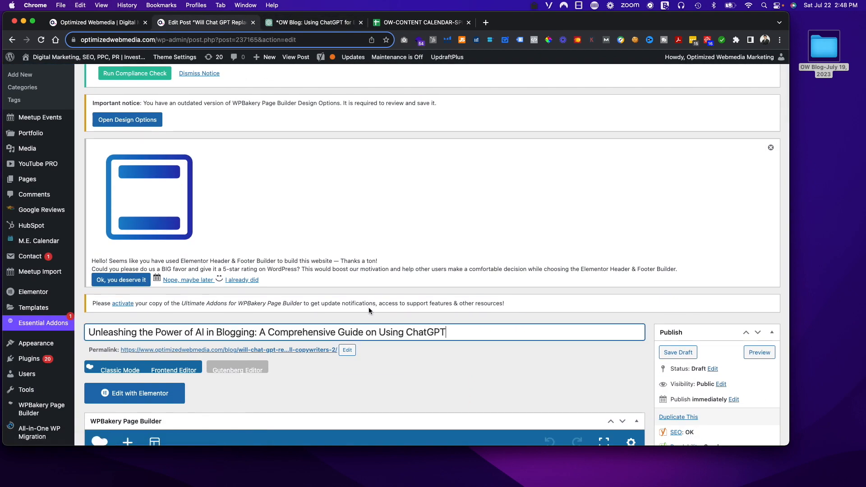
Save the retitled draft and look through the duplicated content blocks, categories and tags.
scroll(369, 307, "down", 3)
left_click(683, 279)
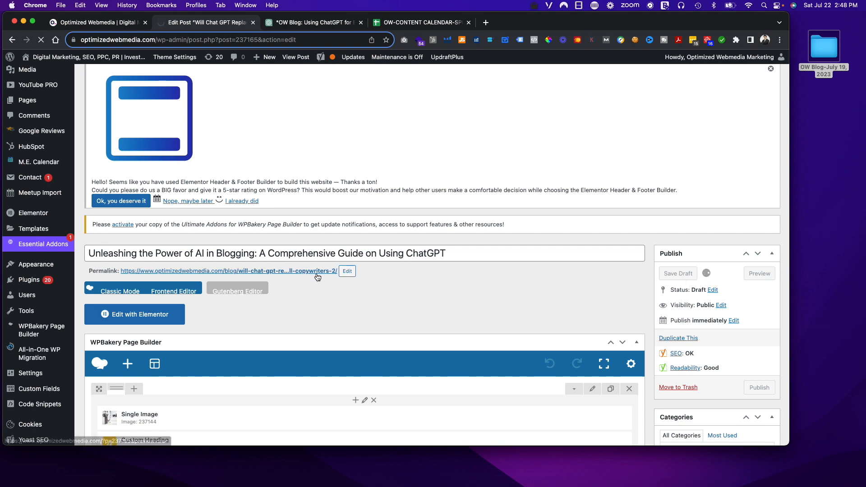
scroll(317, 277, "down", 3)
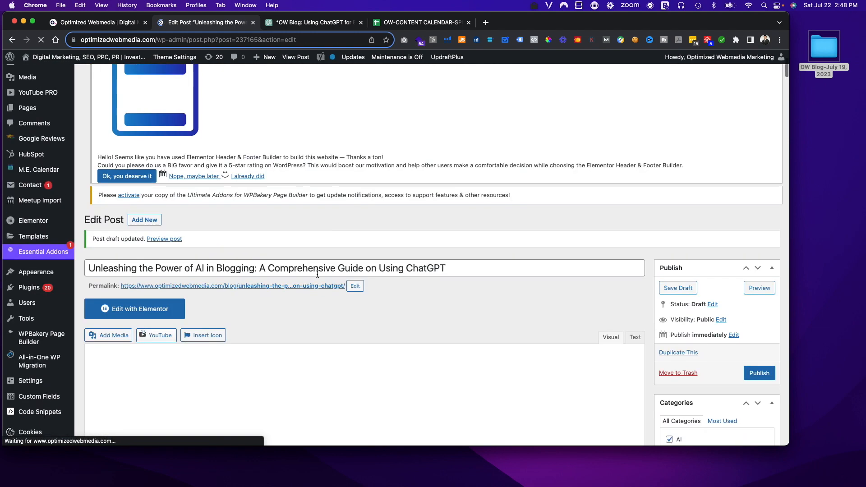
scroll(318, 276, "down", 3)
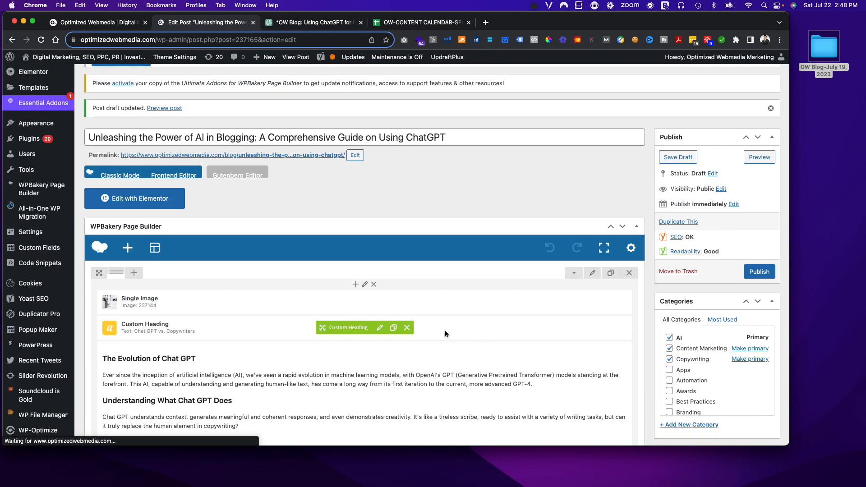
scroll(587, 339, "down", 5)
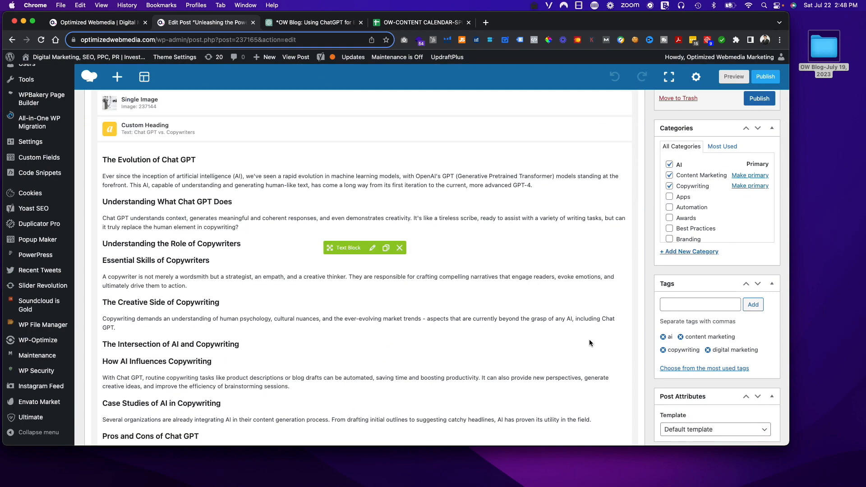
Copy the post's title and replace the Yoast SEO title with it, "Unleashing the Power of AI in Blogging: A Comprehensive Guide on Using ChatGPT".
scroll(602, 335, "down", 3)
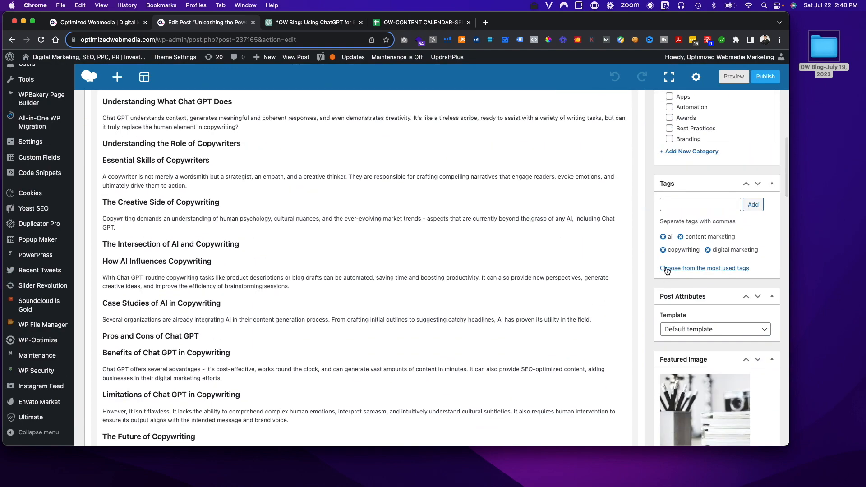
scroll(632, 261, "up", 10)
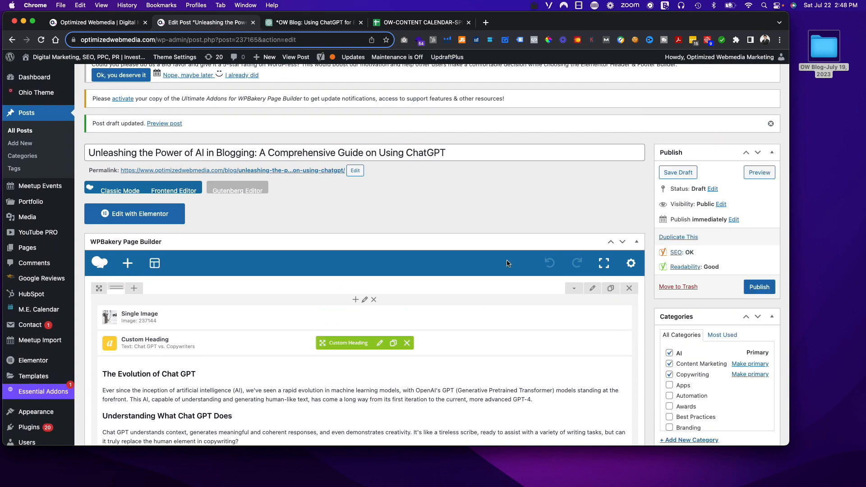
left_click(511, 150)
key("ctrl+a")
key("super+c")
scroll(466, 288, "down", 20)
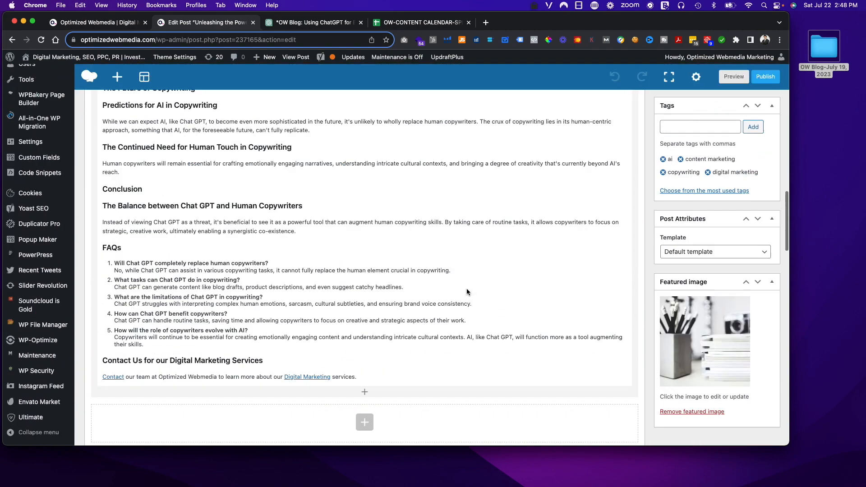
scroll(465, 289, "up", 10)
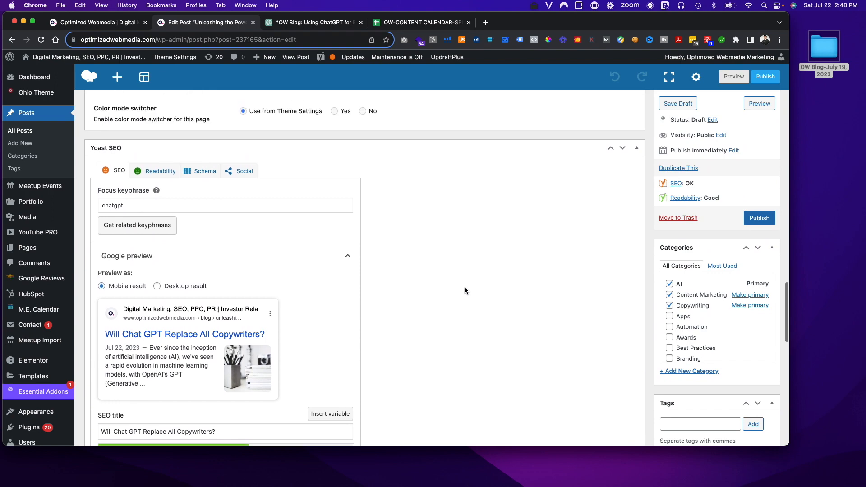
scroll(465, 291, "down", 3)
triple_click(257, 282)
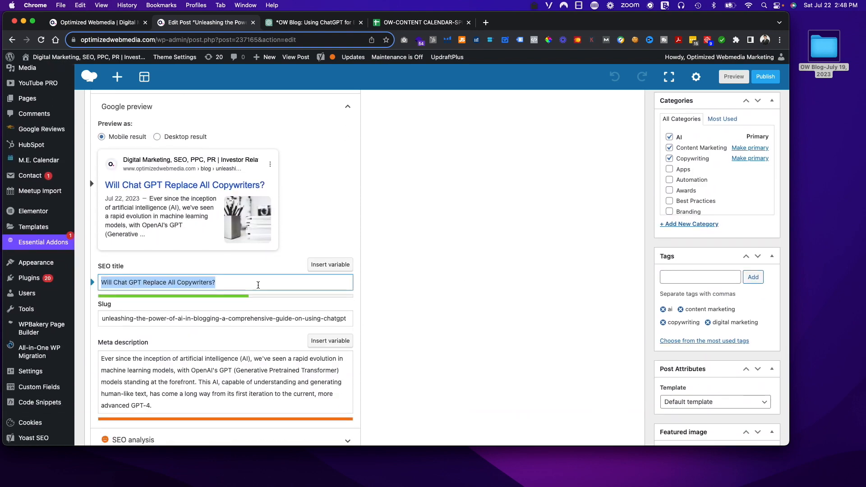
key("super+v")
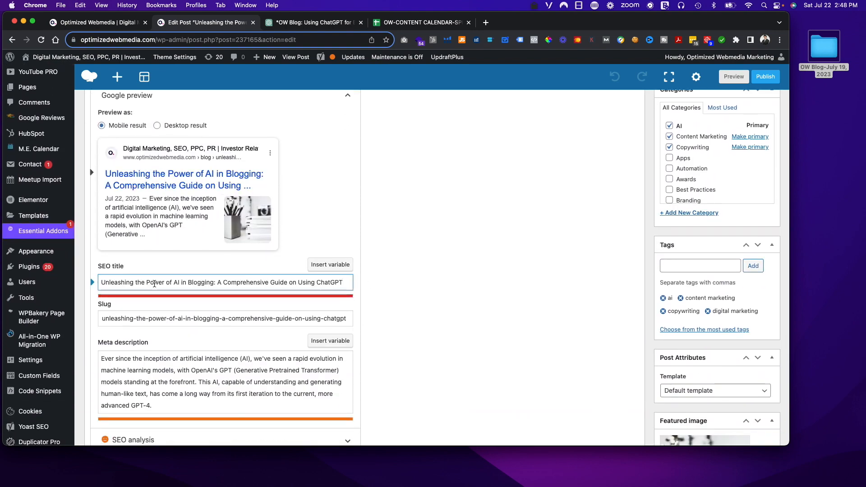
Replace the Yoast meta description with the ChatGPT article's paragraph beginning "The utility of ChatGPT has seen a wide range of applications".
scroll(256, 284, "down", 3)
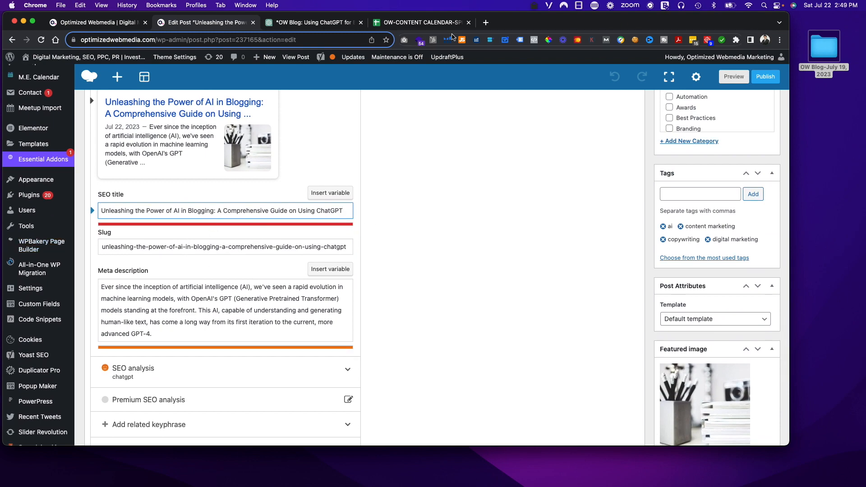
left_click(289, 22)
scroll(453, 207, "down", 5)
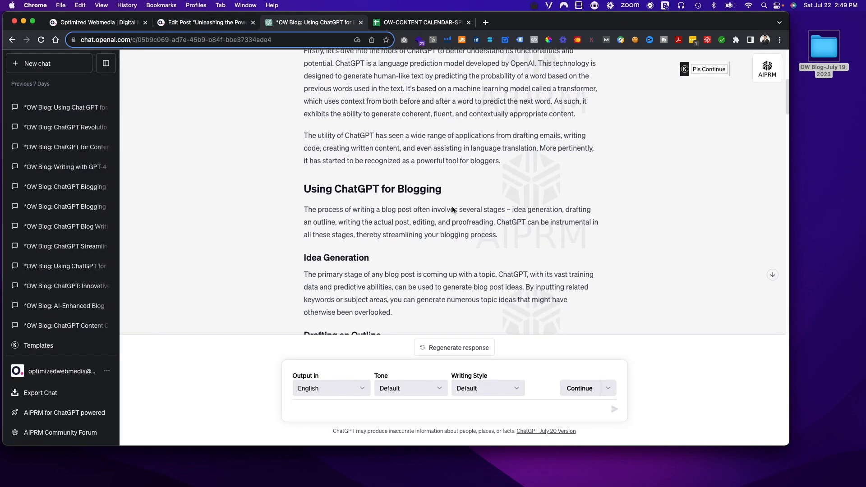
scroll(435, 195, "up", 1)
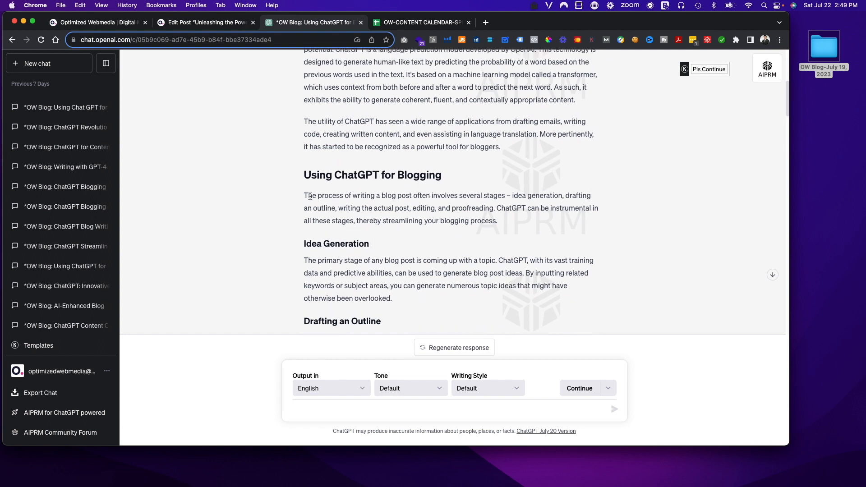
mouse_move(307, 195)
left_mouse_down()
mouse_move(526, 223)
mouse_move(249, 203)
mouse_move(301, 199)
left_mouse_up()
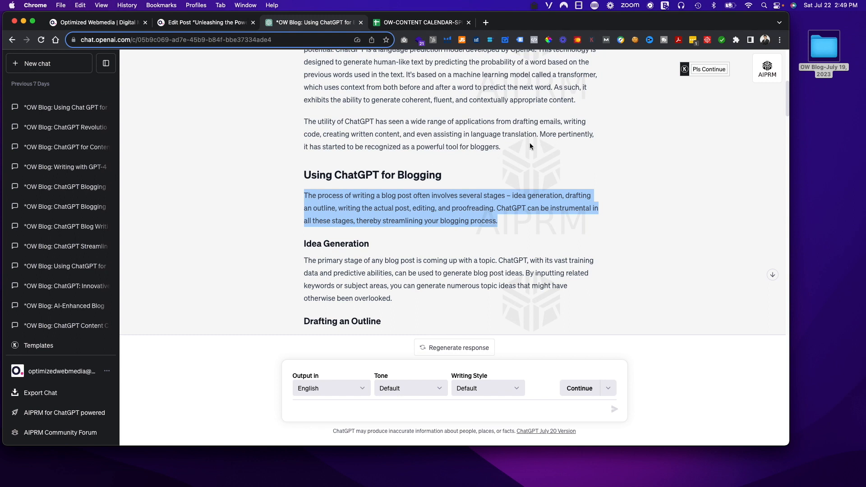
left_click_drag(500, 147, 302, 124)
key("super+c")
left_click(201, 20)
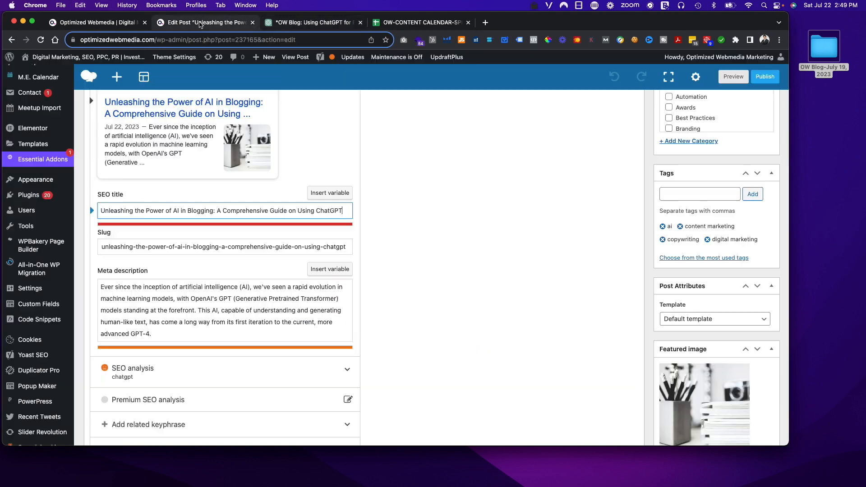
left_click(258, 326)
key("super+a")
key("super+v")
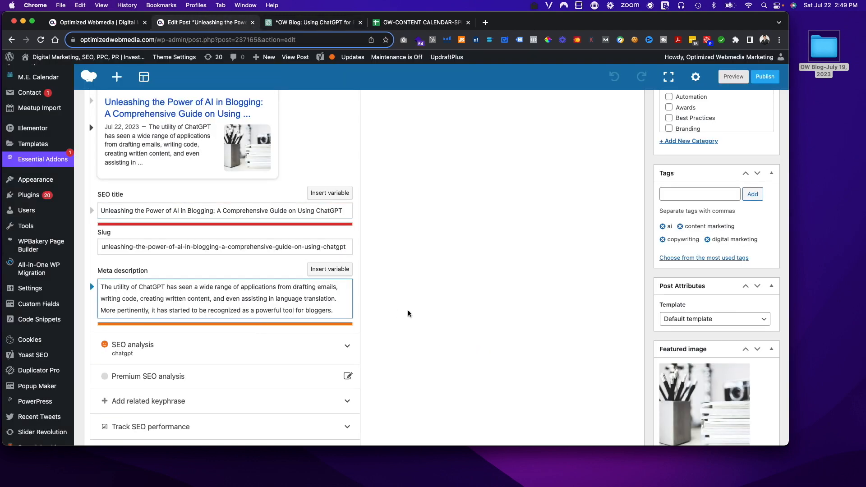
Review the article's introduction in ChatGPT and check the draft's SEO title, slug, meta description and search preview.
left_click(307, 22)
scroll(389, 143, "up", 8)
scroll(390, 144, "down", 4)
scroll(390, 144, "down", 3)
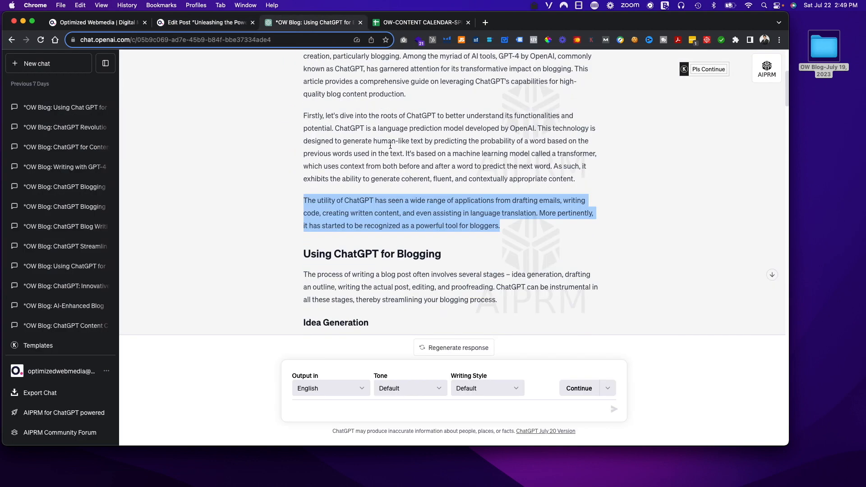
left_click(220, 24)
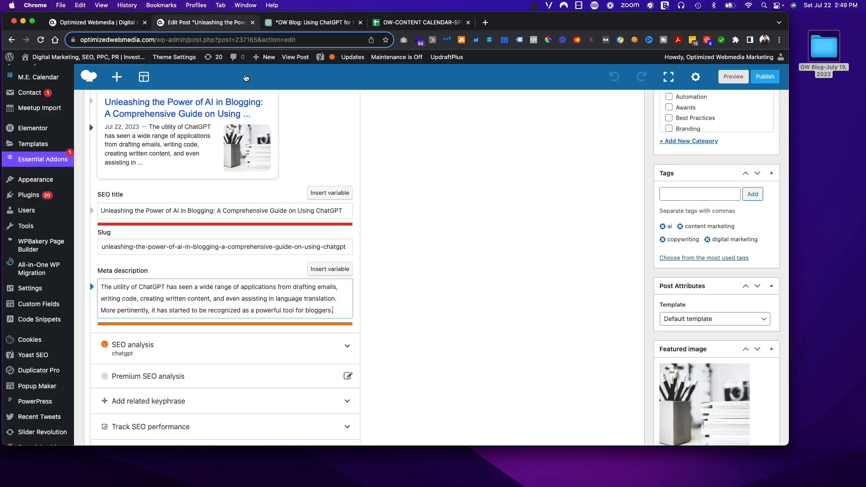
left_click(487, 305)
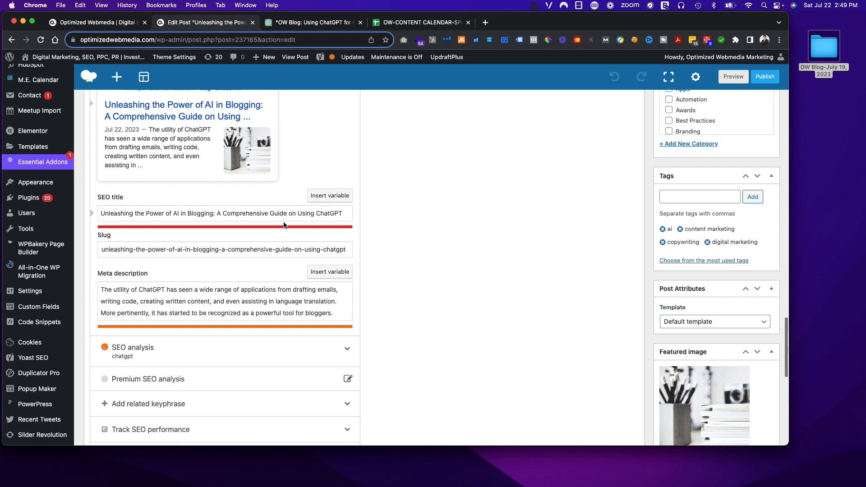
scroll(284, 225, "up", 1)
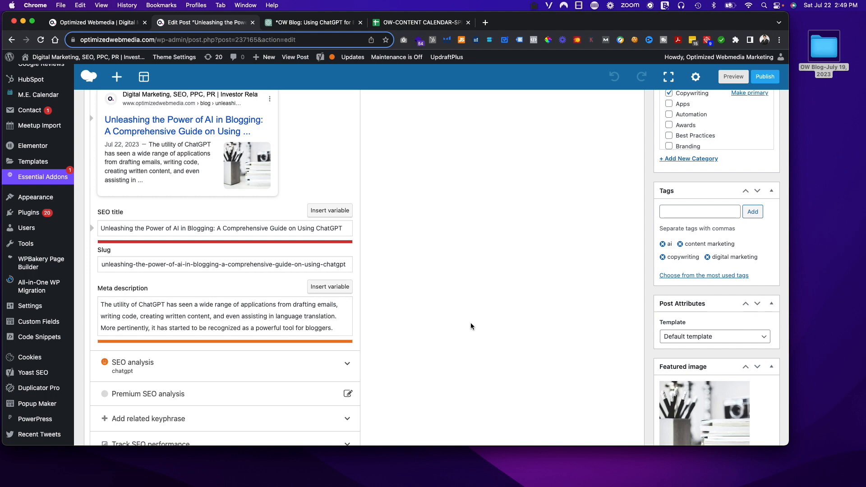
scroll(471, 323, "up", 5)
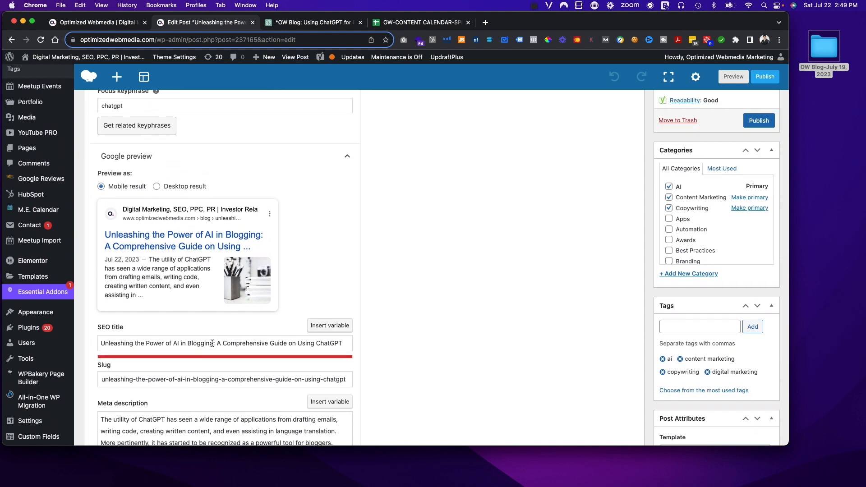
Open the media library for the Single Image block at the start of the post, and open the desktop folder OW Blog-July 19, 2023.
scroll(547, 365, "up", 20)
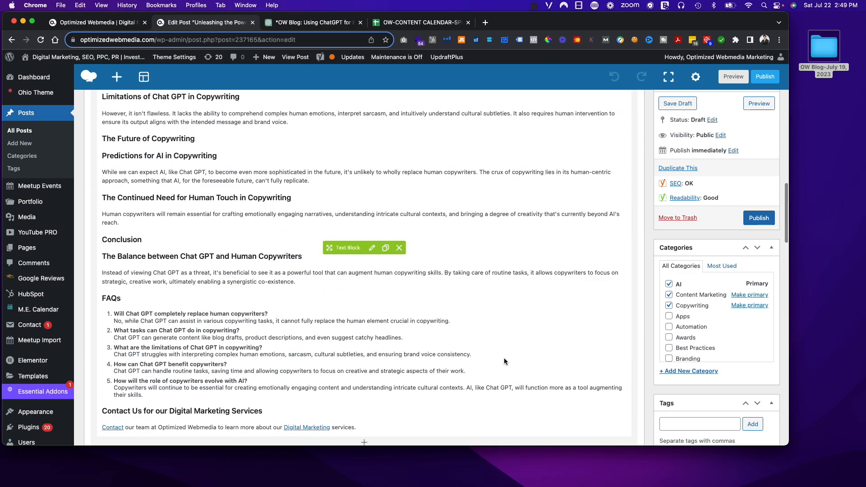
scroll(499, 361, "up", 12)
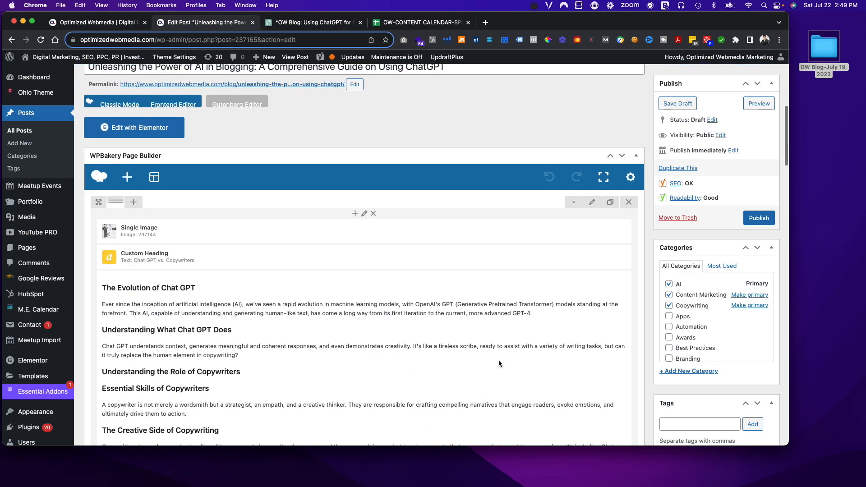
left_click(374, 231)
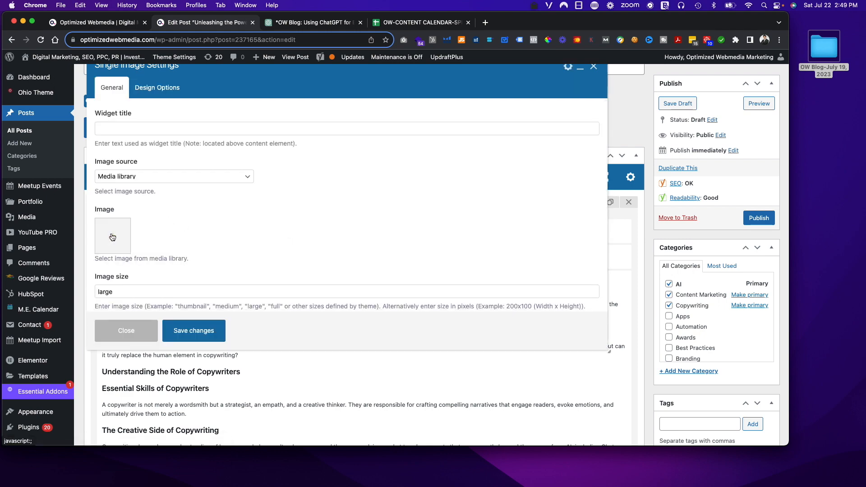
left_click(112, 239)
double_click(829, 42)
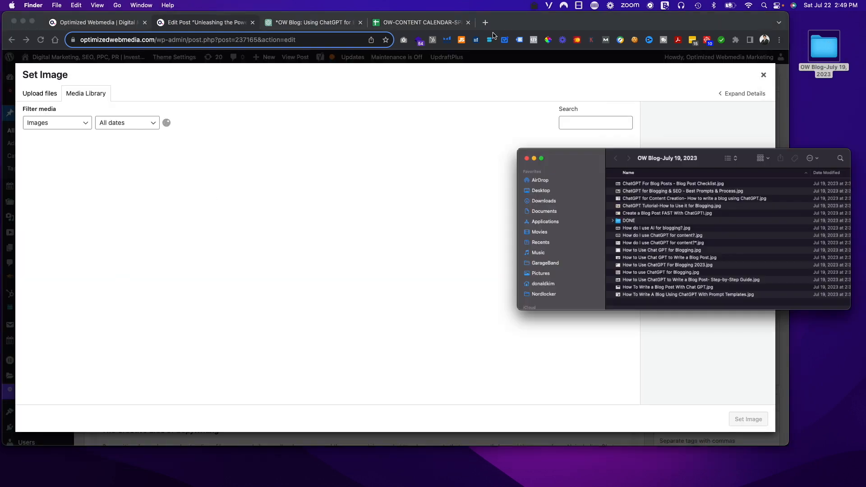
Fill cell C108 of the content calendar, the number of blog 107, with light green.
left_click(424, 24)
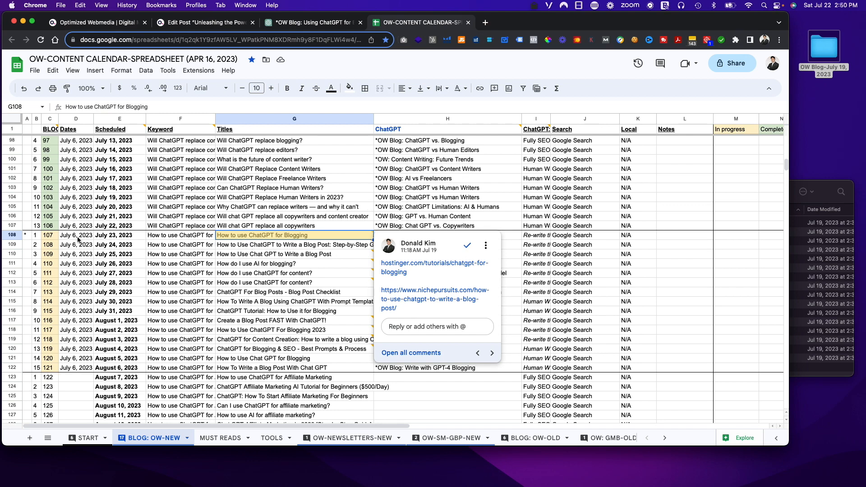
left_click(49, 236)
left_click(350, 88)
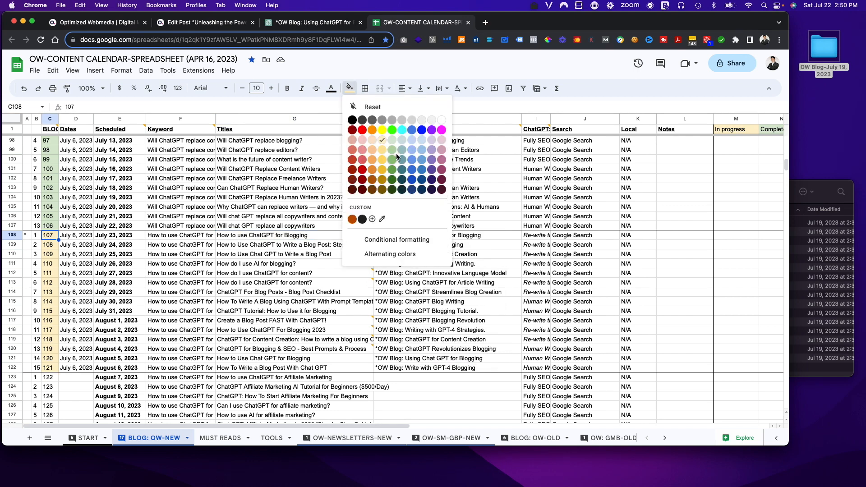
left_click(393, 142)
Return to the post's image selection and look through the OW Blog-July 19, 2023 folder for the image matching the article.
left_click(319, 24)
left_click(808, 191)
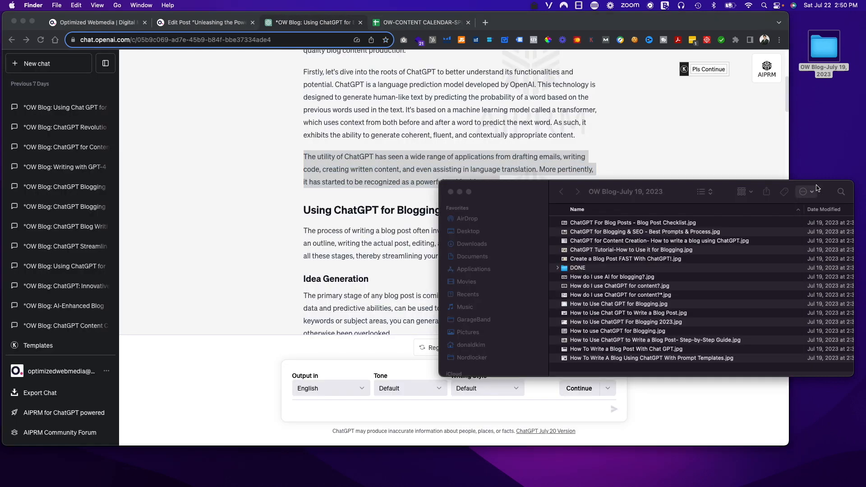
left_click(206, 26)
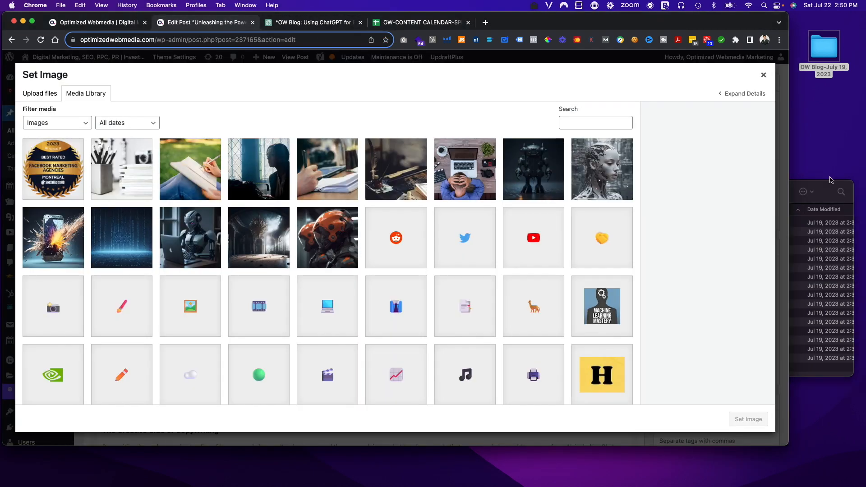
left_click(824, 193)
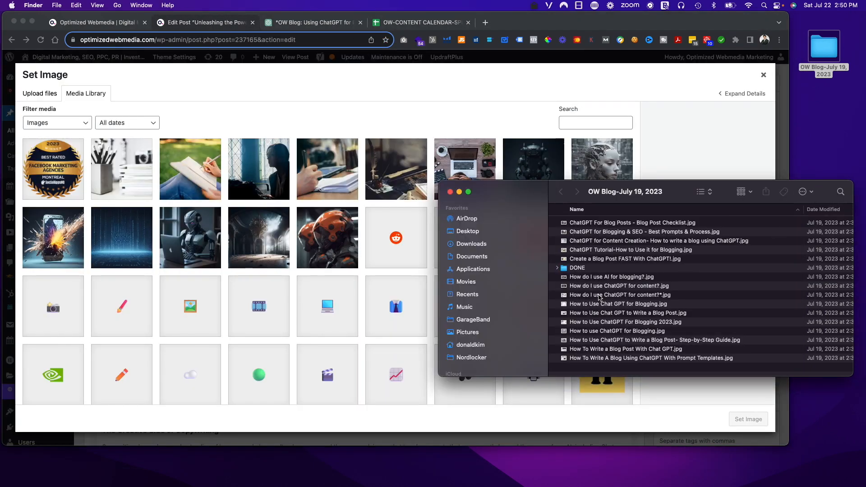
left_click_drag(605, 305, 832, 291)
left_click(832, 287)
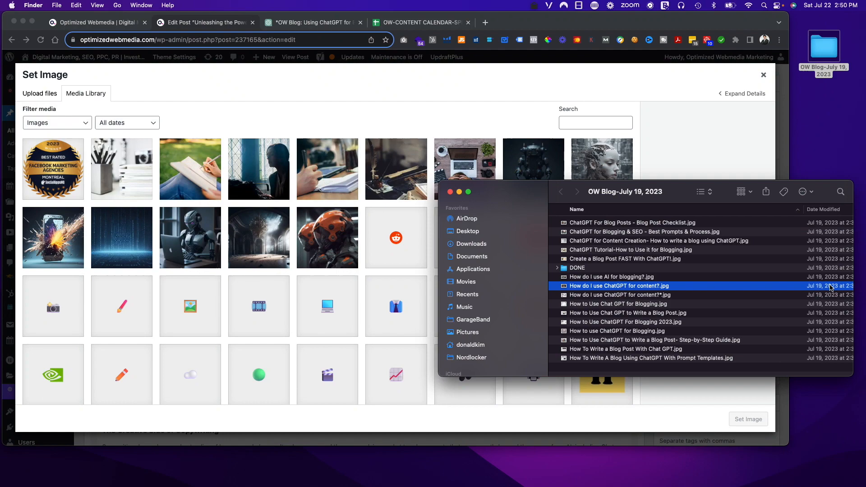
left_click(620, 305)
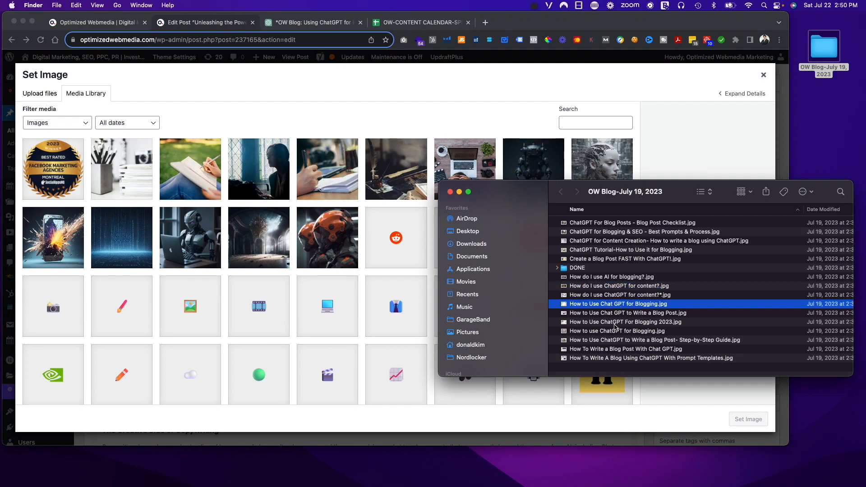
left_click(615, 324)
Check the title in G108 of the content calendar and upload the matching "How to use ChatGPT for Blogging.jpg" to the WordPress media library.
left_click(404, 23)
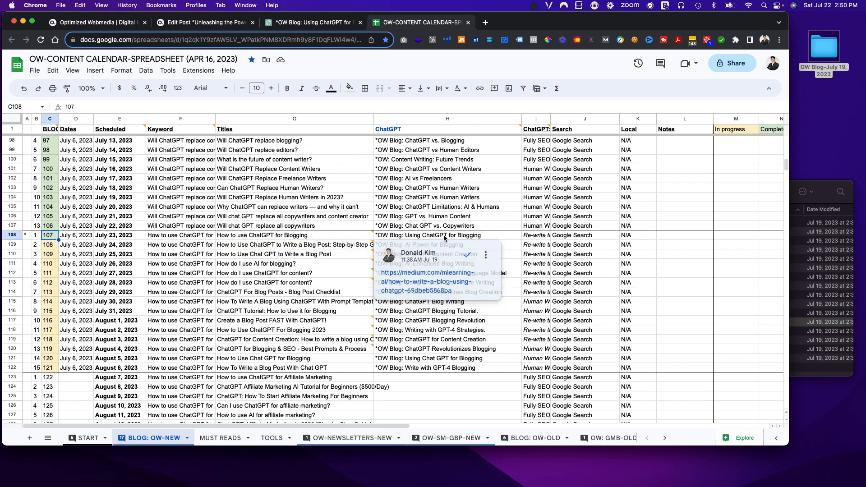
left_click(306, 236)
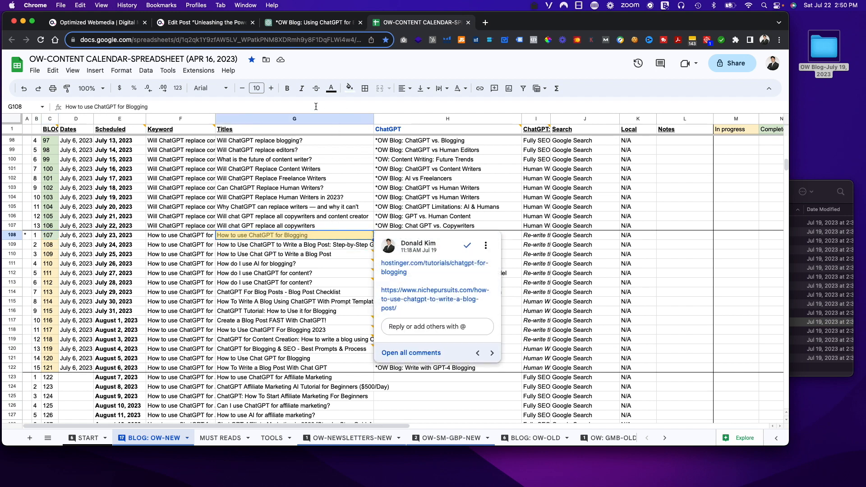
left_click(203, 22)
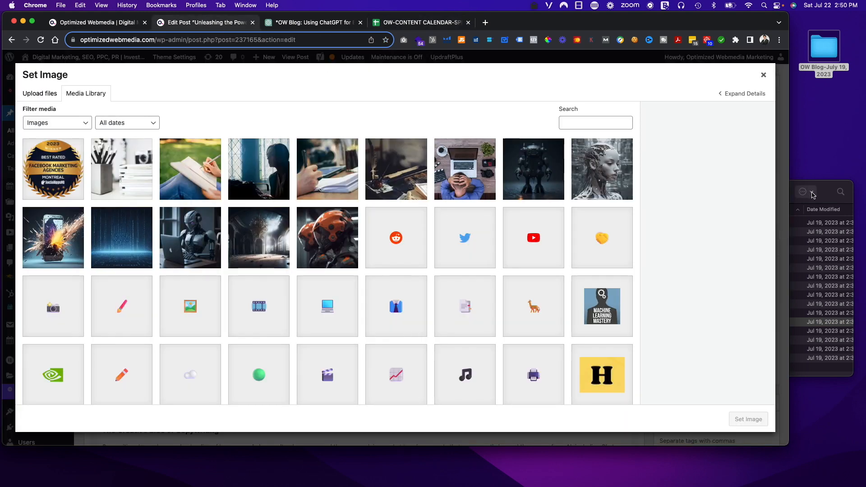
left_click(815, 197)
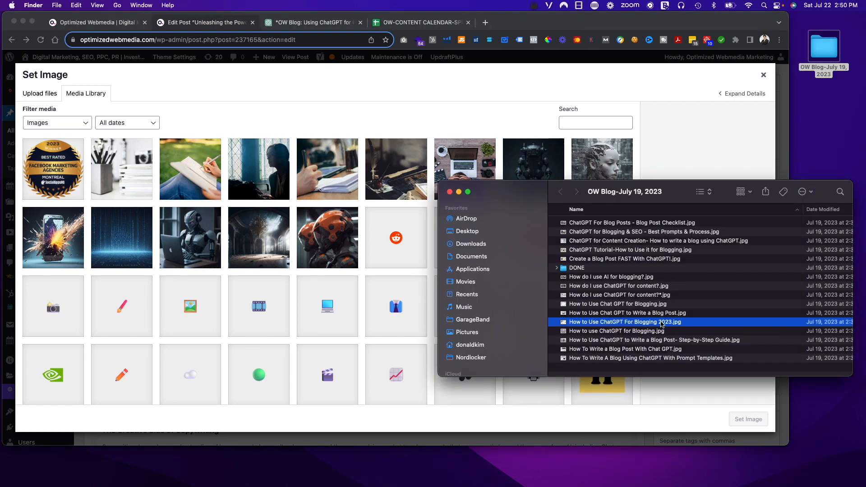
left_click_drag(641, 333, 253, 182)
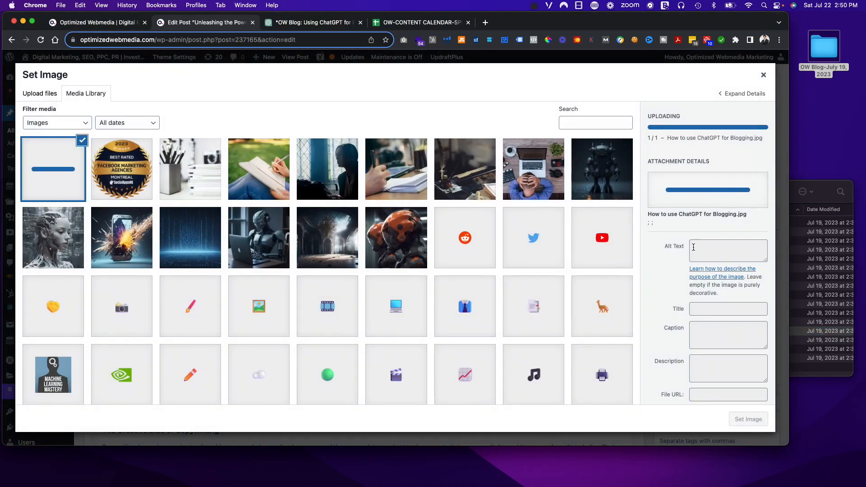
Set the uploaded image's alt text to its title, "How to use ChatGPT for Blogging".
scroll(664, 277, "down", 3)
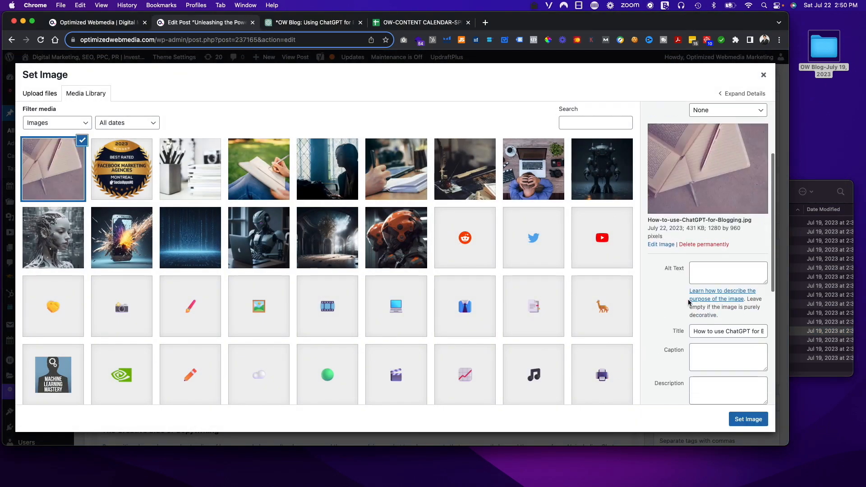
scroll(689, 299, "down", 2)
triple_click(727, 279)
key("super+c")
left_click(728, 220)
key("super+v")
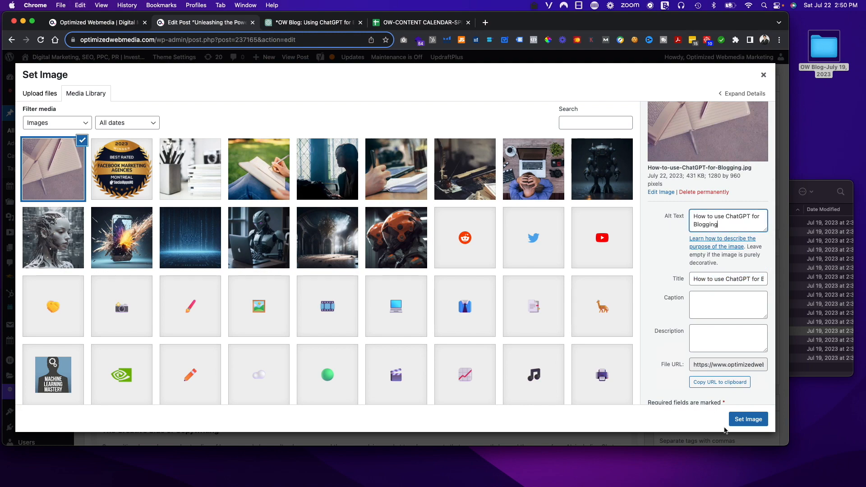
Insert the uploaded image into the post's Single Image element, save it, and set the same image as the featured image.
left_click(743, 424)
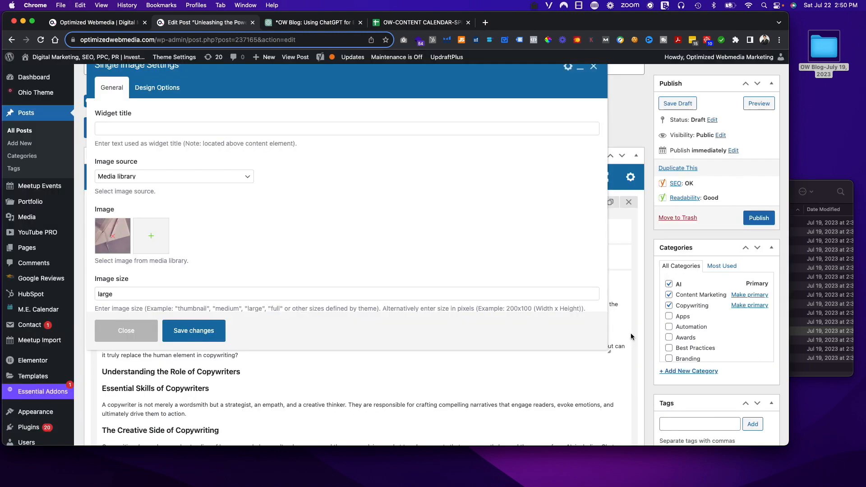
left_click(210, 330)
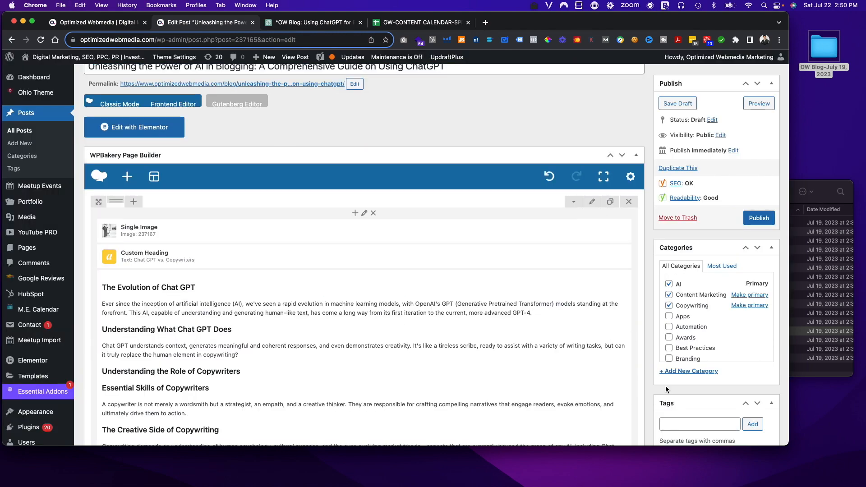
scroll(665, 386, "down", 10)
left_click(684, 412)
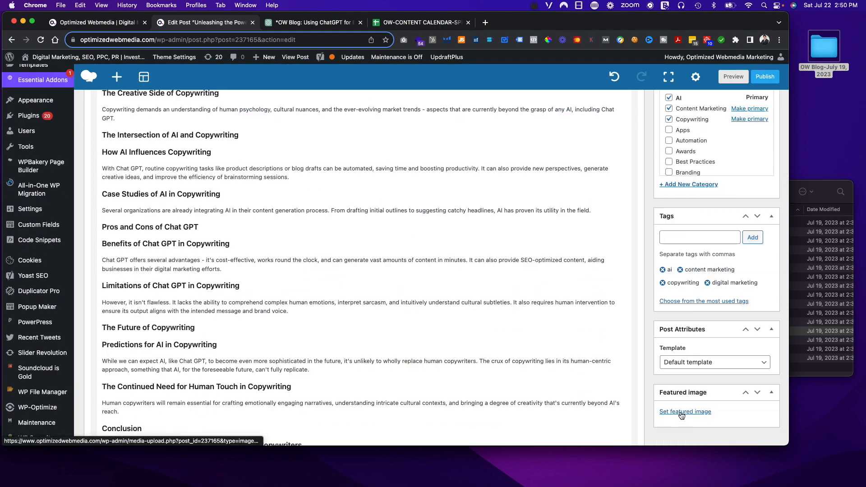
left_click(684, 412)
left_click(53, 169)
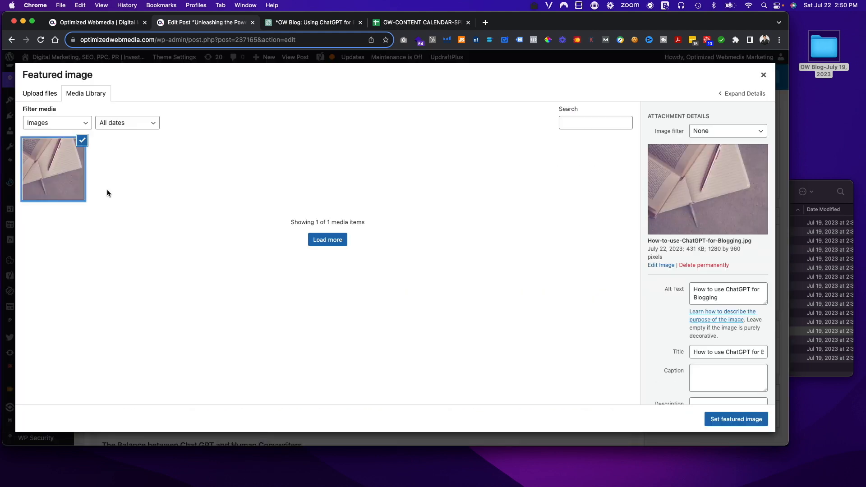
left_click(742, 419)
Open the post's Custom Heading for editing and copy the title in G108 of the content calendar.
scroll(459, 283, "up", 15)
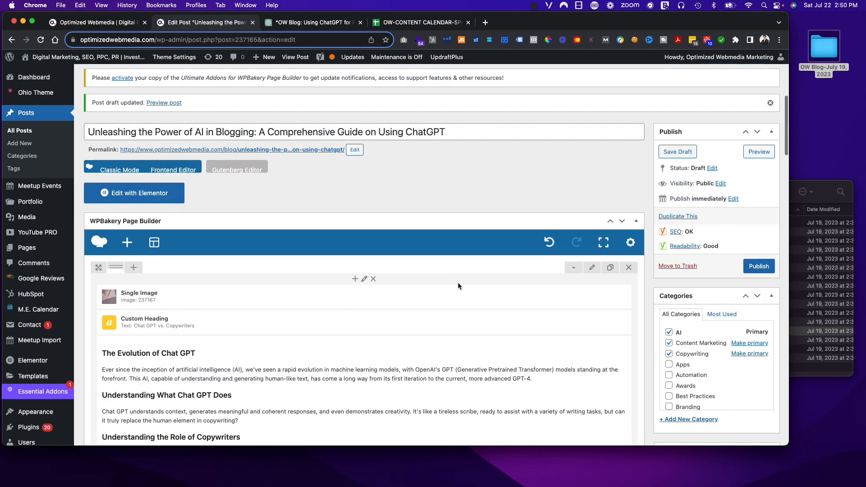
scroll(459, 283, "down", 3)
left_click(382, 138)
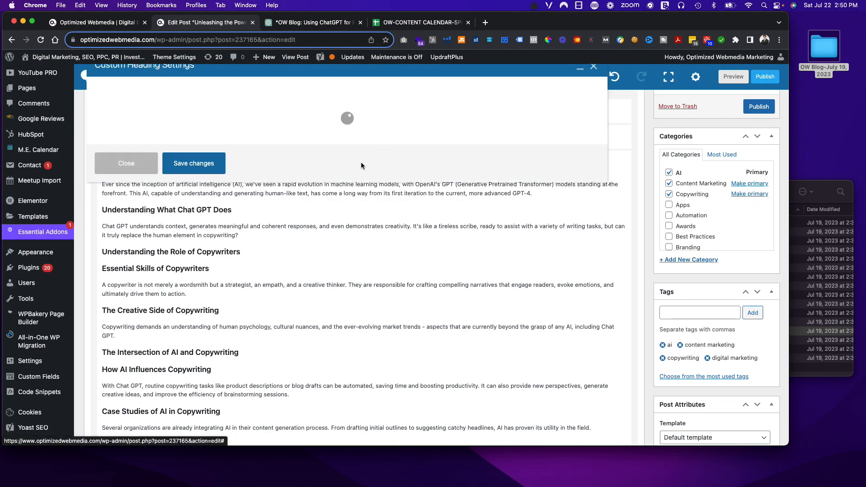
left_click(289, 22)
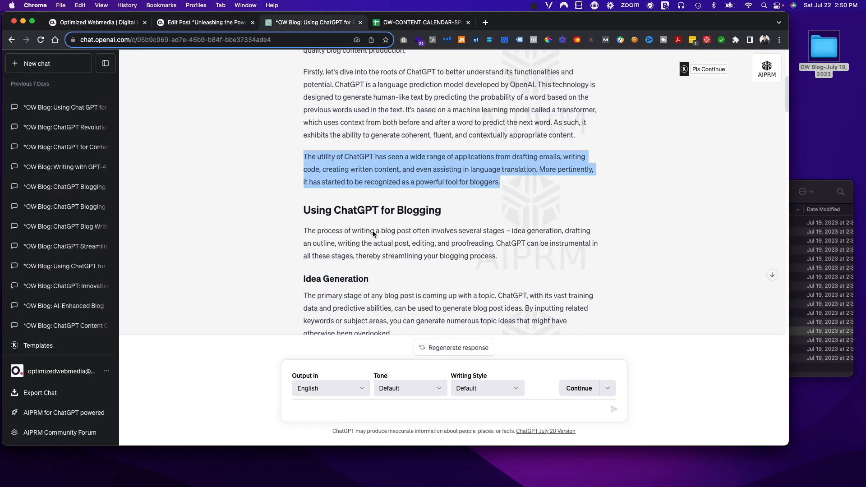
left_click(393, 22)
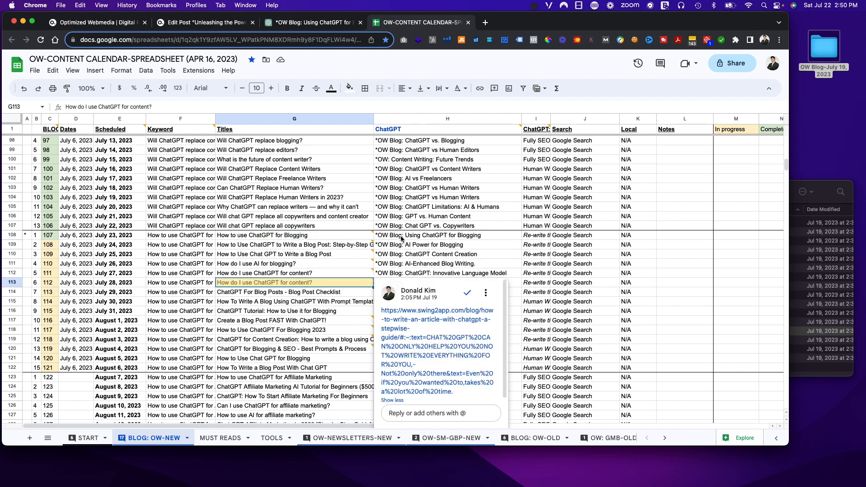
left_click(305, 235)
triple_click(306, 236)
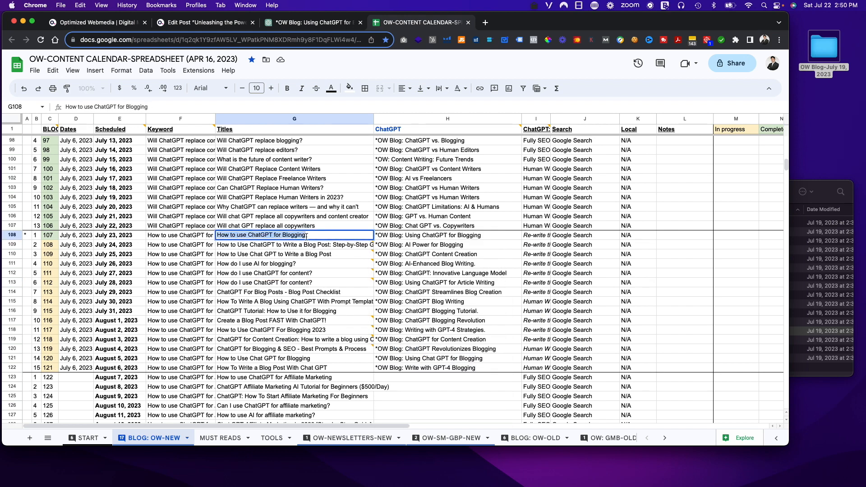
Compare the article title in the ChatGPT conversation with the title in the content calendar.
left_click(289, 22)
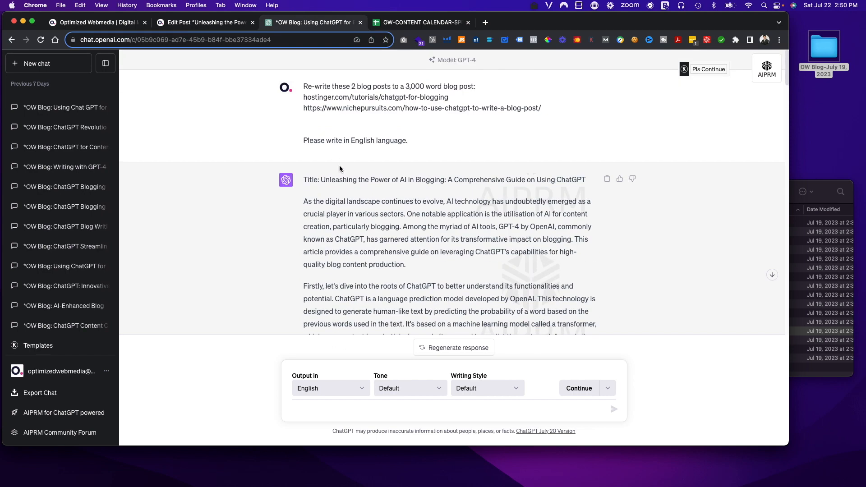
left_click_drag(321, 179, 585, 179)
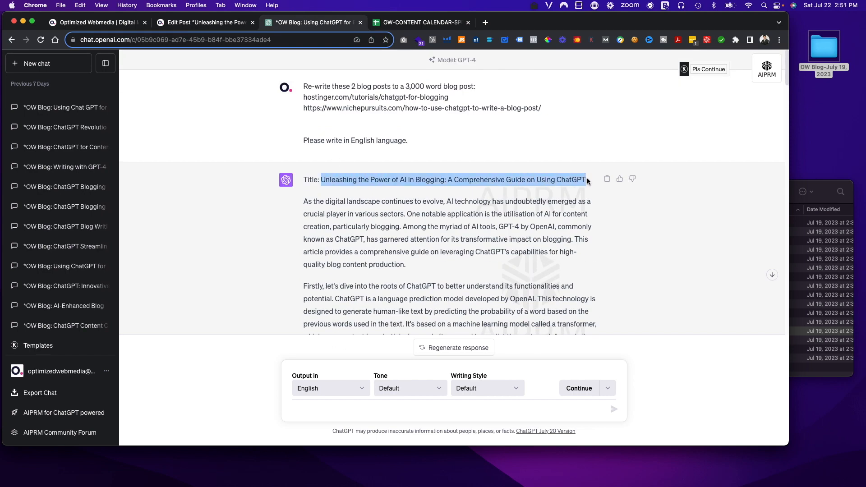
left_click(415, 22)
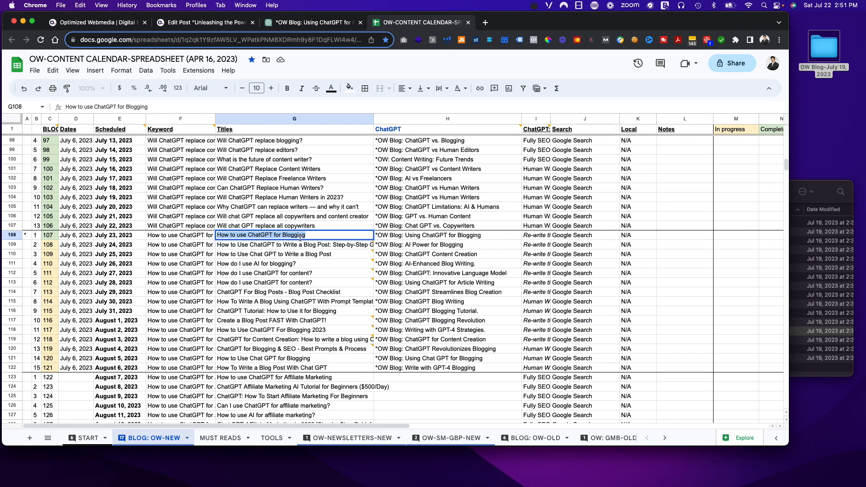
Replace the Custom Heading text with "How to use ChatGPT for Blogging" and save the element.
left_click(190, 22)
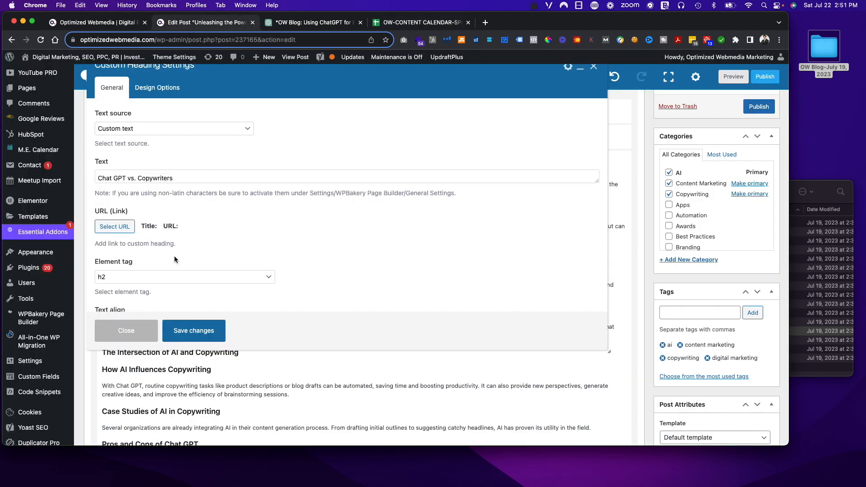
triple_click(178, 178)
key("super+v")
left_click(196, 333)
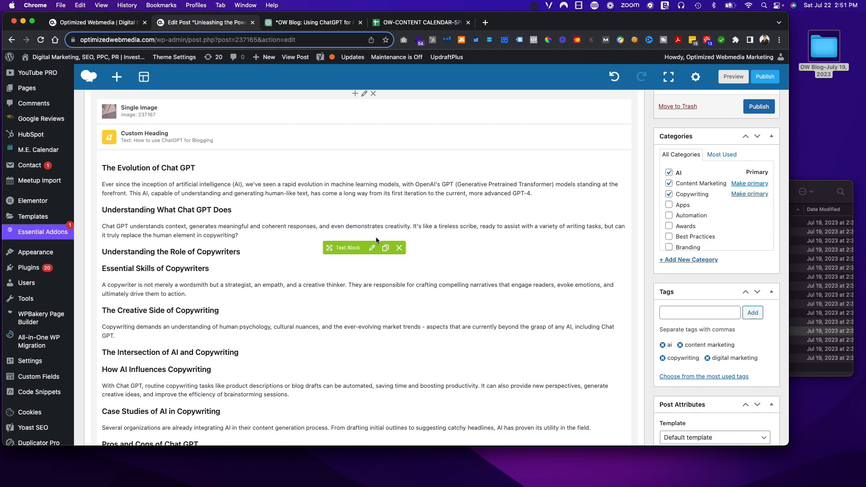
Open the post's text block for editing and copy ChatGPT's first response, from the paragraph below the title to the conclusion.
left_click(372, 247)
left_click(311, 22)
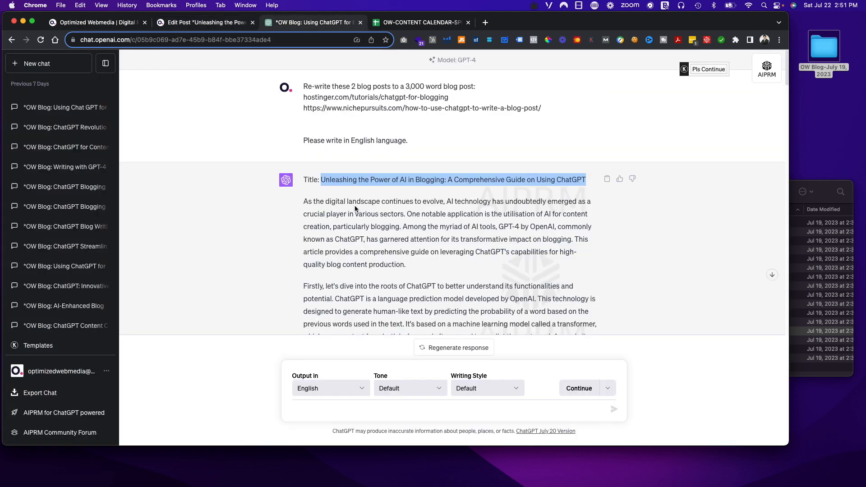
left_click(320, 199)
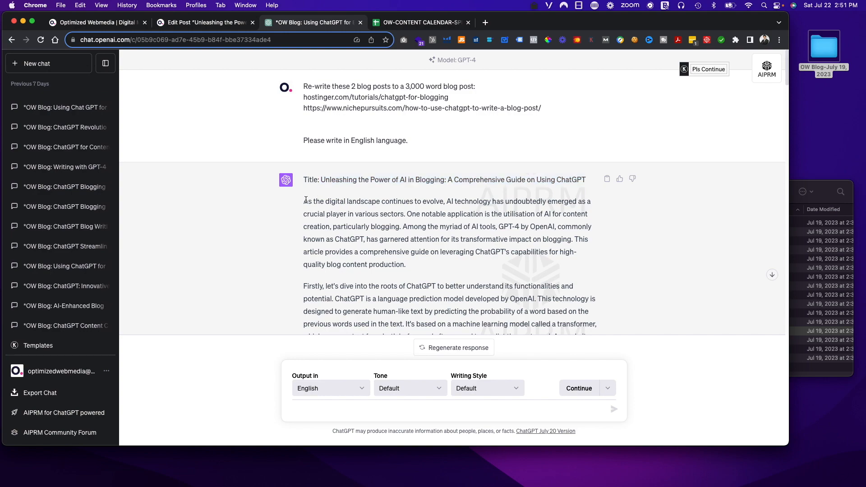
left_click_drag(305, 199, 391, 289)
scroll(391, 289, "down", 20)
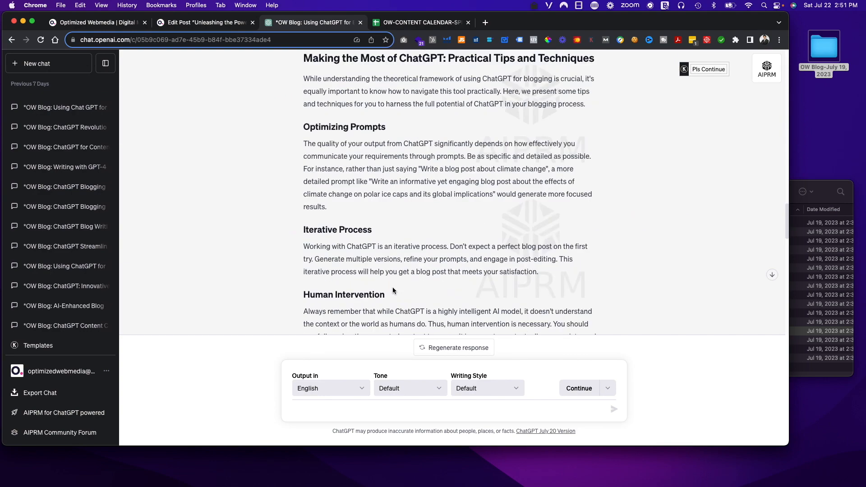
scroll(393, 289, "up", 5)
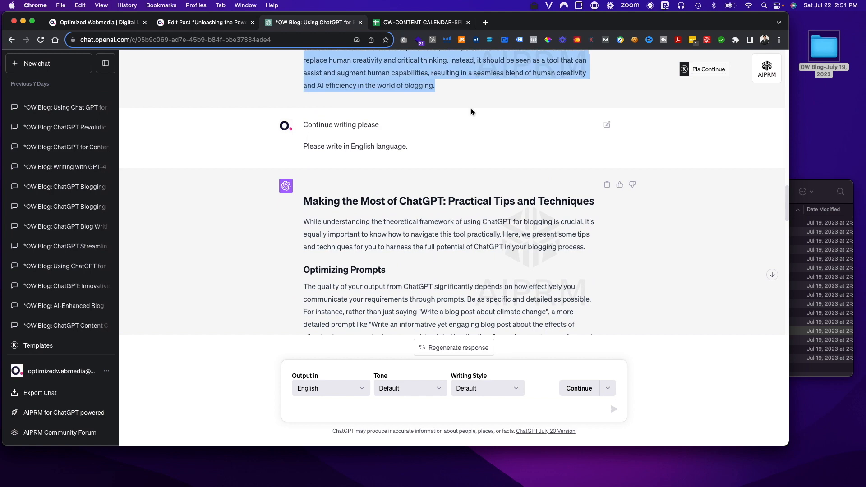
scroll(470, 109, "up", 3)
Replace the old article text above "Contact Us for our Digital Marketing Services" with the copied ChatGPT article.
left_click(203, 22)
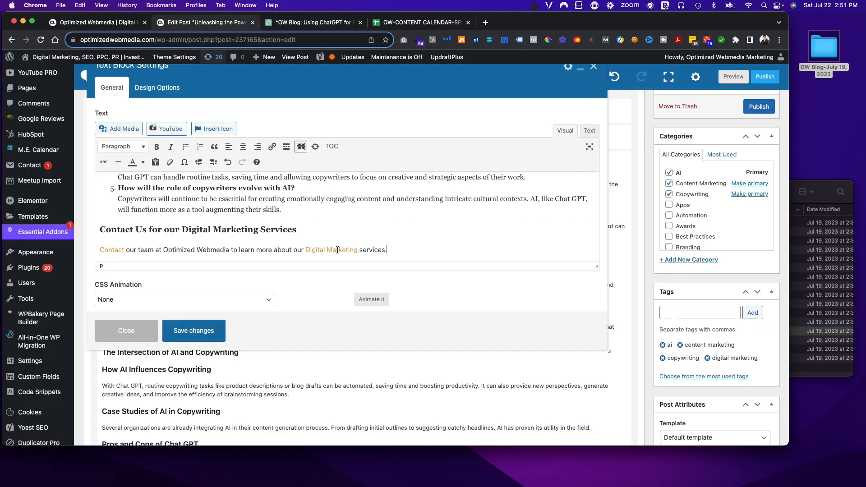
left_click(302, 209)
key("shift+super+Up")
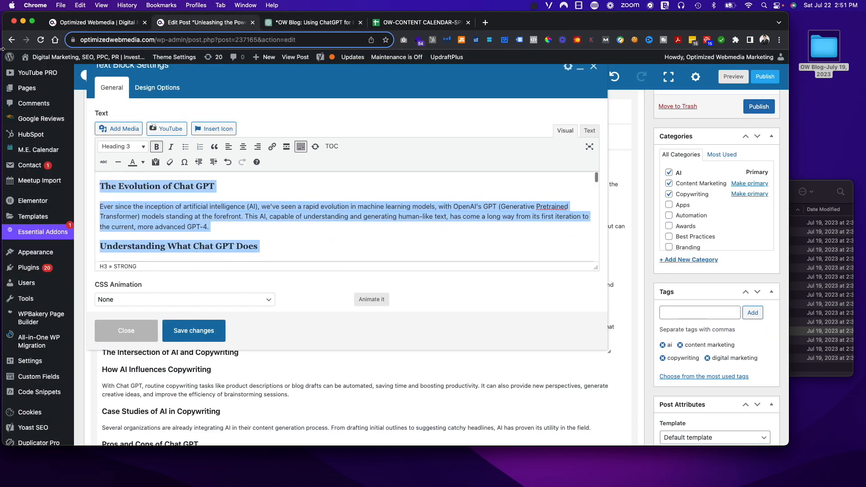
key("BackSpace")
key("BackSpace")
key("super+v")
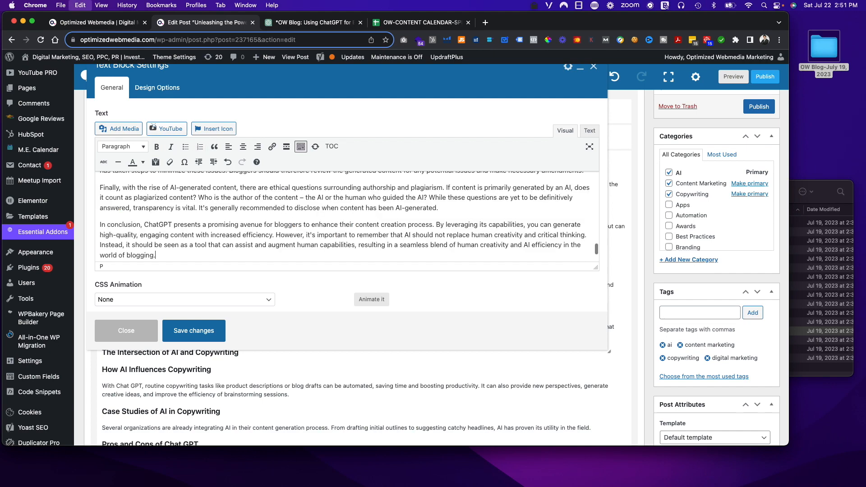
Change the "Using ChatGPT for Blogging" heading in the pasted article to Heading 3.
scroll(175, 203, "up", 10)
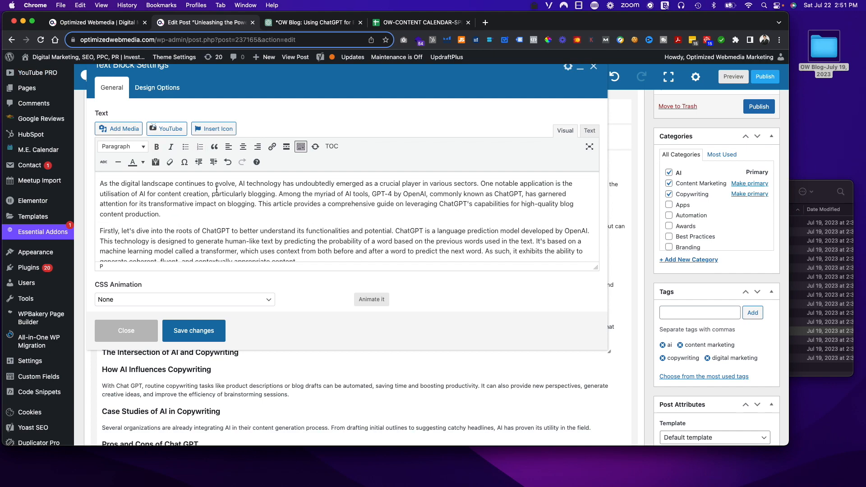
scroll(216, 190, "down", 3)
scroll(232, 199, "down", 2)
left_click_drag(256, 190, 100, 190)
left_click(140, 149)
left_click(136, 214)
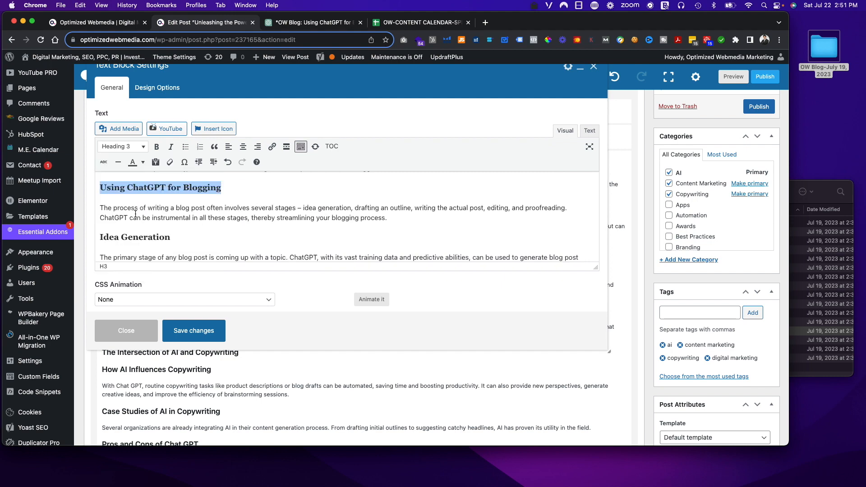
Try to apply Heading 3 to the "Idea Generation" heading and undo the change.
left_click_drag(169, 241, 100, 237)
left_click(129, 149)
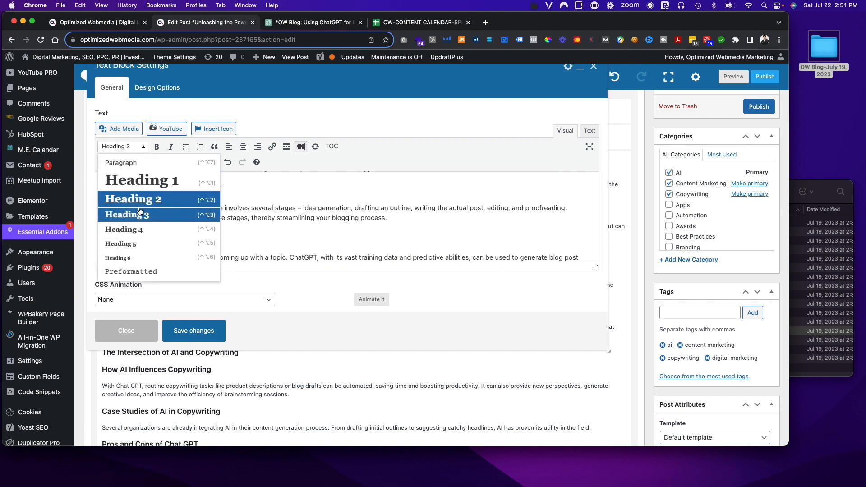
left_click(139, 216)
scroll(182, 215, "down", 4)
scroll(183, 215, "up", 2)
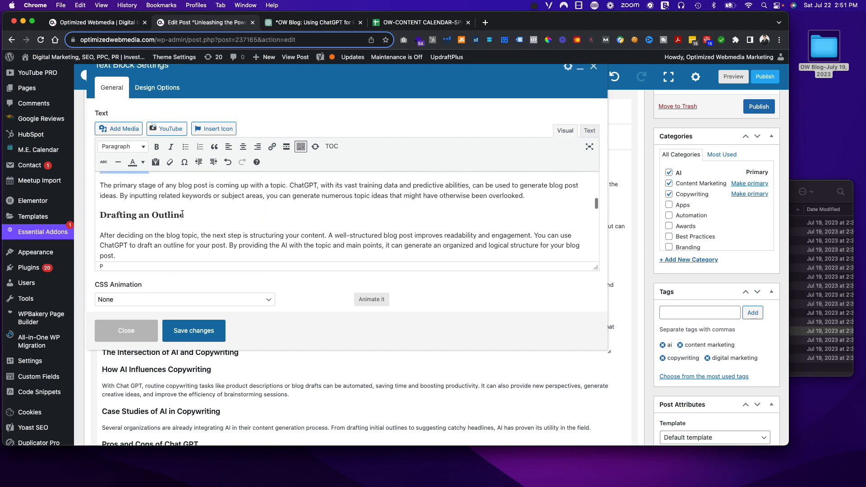
key("super+z")
Check the remaining article headings, change "Key Considerations when using ChatGPT for Blogging" to Heading 3, and save the text block.
left_click(186, 240)
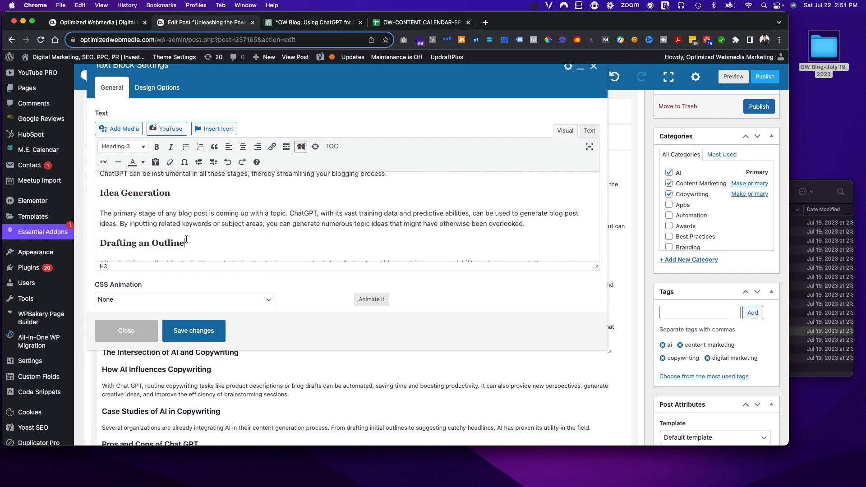
scroll(180, 249, "down", 4)
left_click(172, 224)
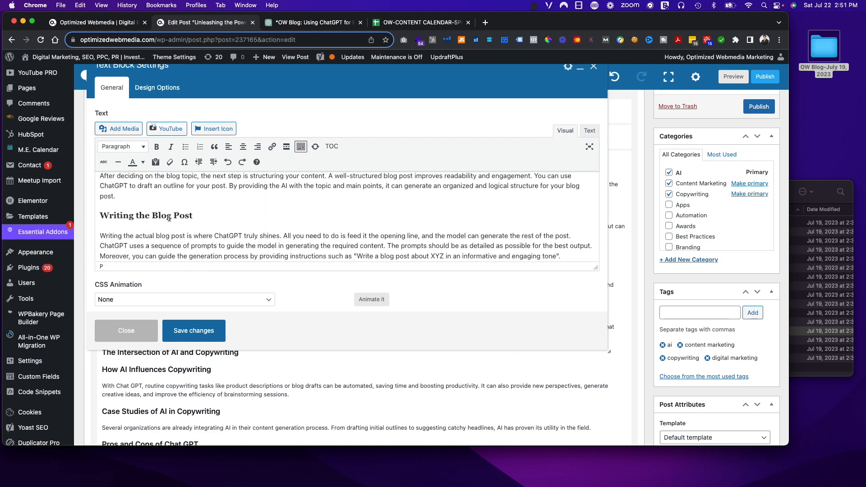
scroll(169, 218, "down", 5)
left_click(169, 241)
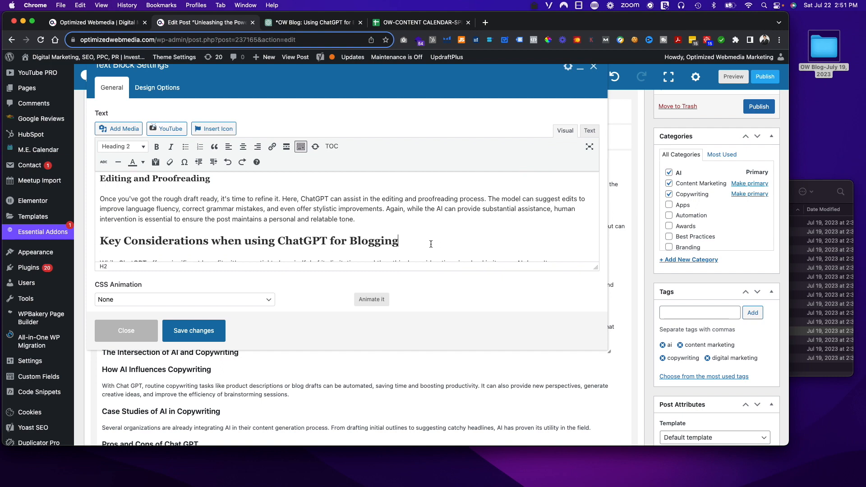
left_click_drag(431, 245, 74, 232)
left_click(123, 147)
left_click(188, 217)
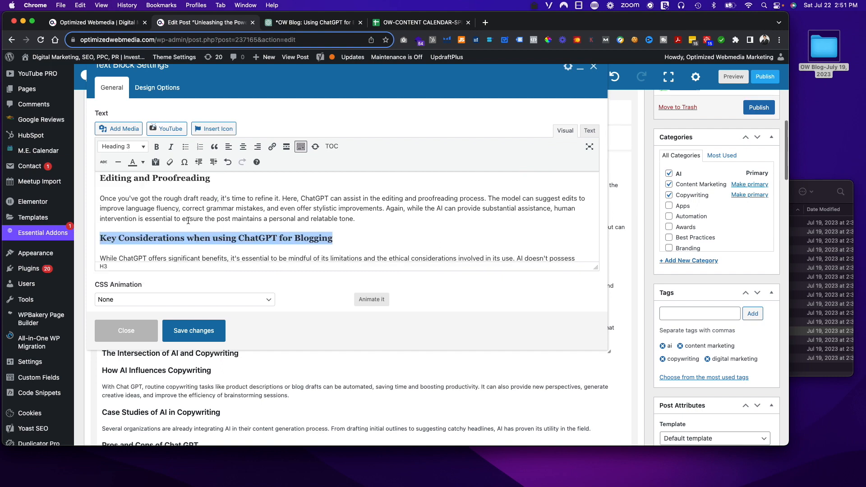
scroll(188, 221, "down", 10)
left_click(192, 229)
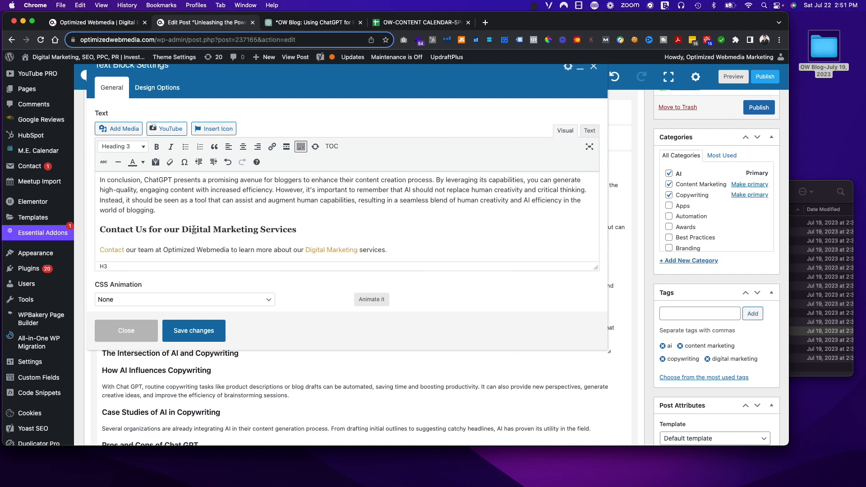
left_click(194, 330)
Shorten the Yoast SEO title to "Unleashing the Power of AI in Blogging: A Comprehensive Guide".
scroll(569, 268, "down", 5)
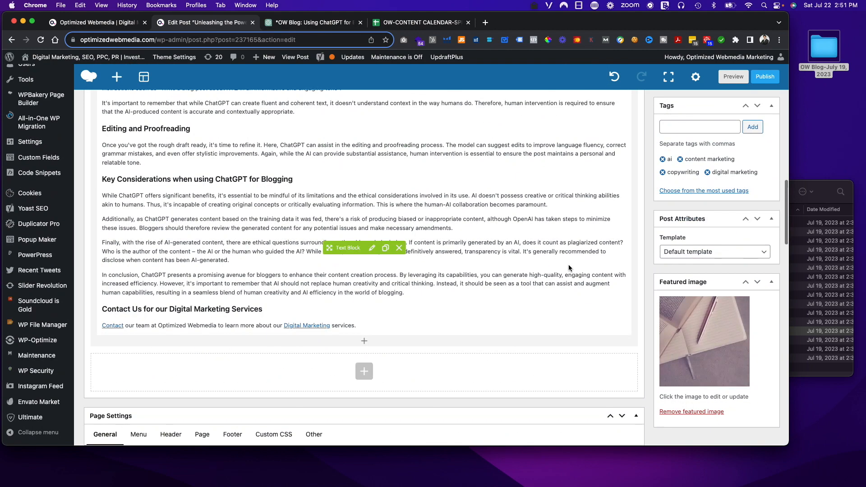
scroll(569, 268, "down", 8)
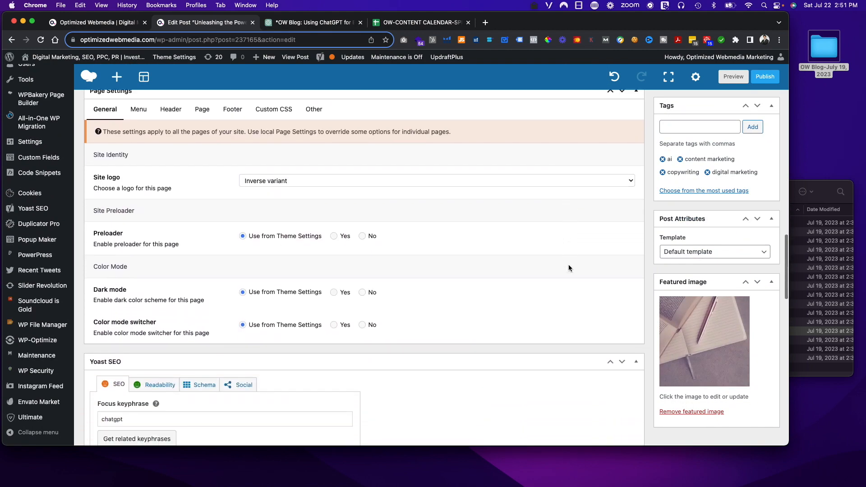
scroll(569, 264, "down", 8)
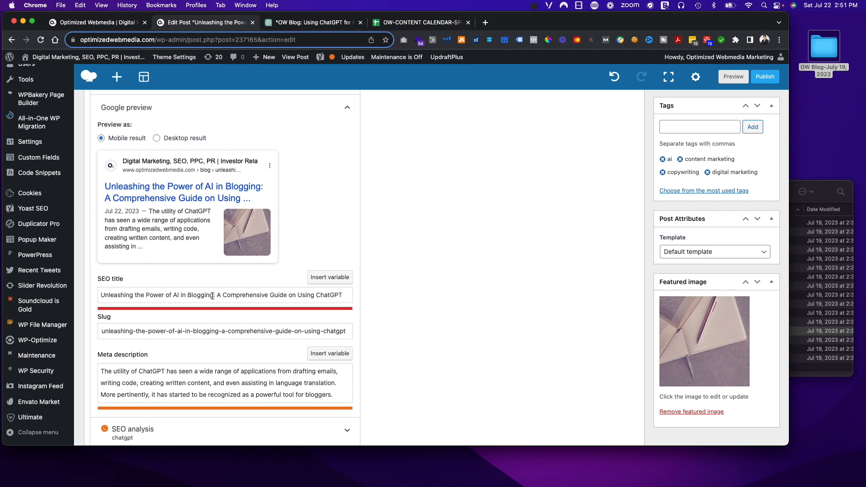
left_click_drag(287, 296, 419, 293)
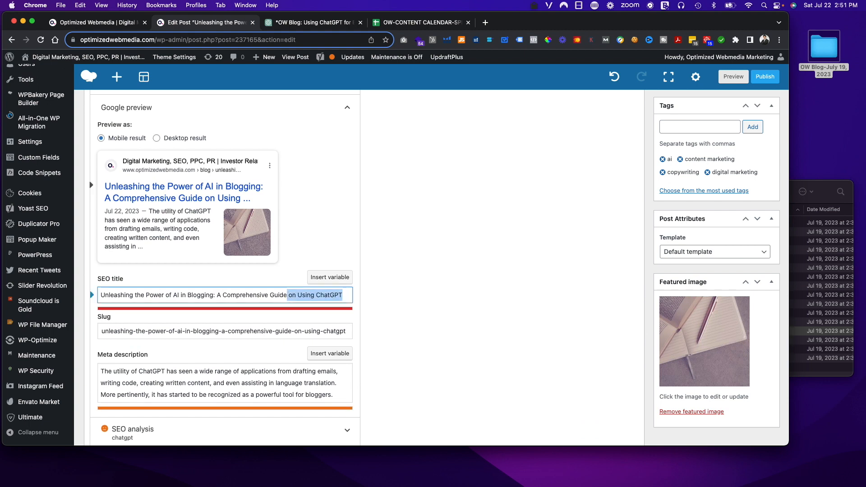
key("BackSpace")
left_click_drag(345, 295, 287, 295)
key("BackSpace")
left_click(360, 312)
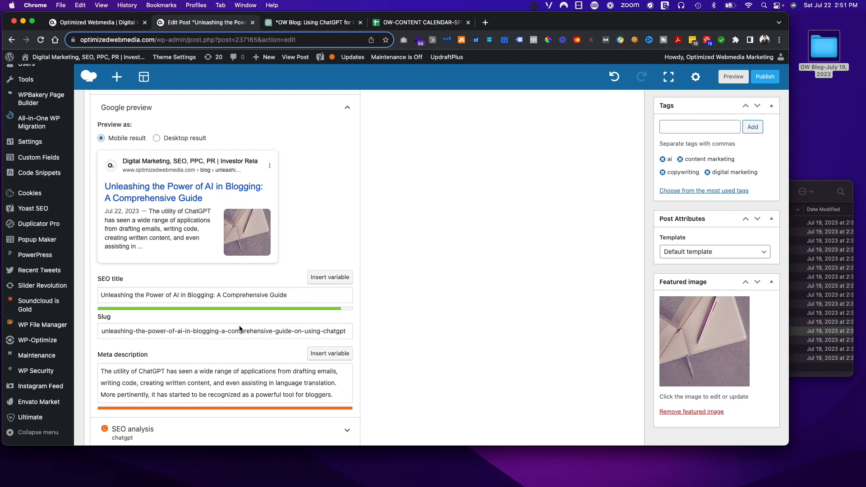
Shorten the meta description to end with "drafting emails, writing code, and creating written content.".
scroll(326, 386, "down", 2)
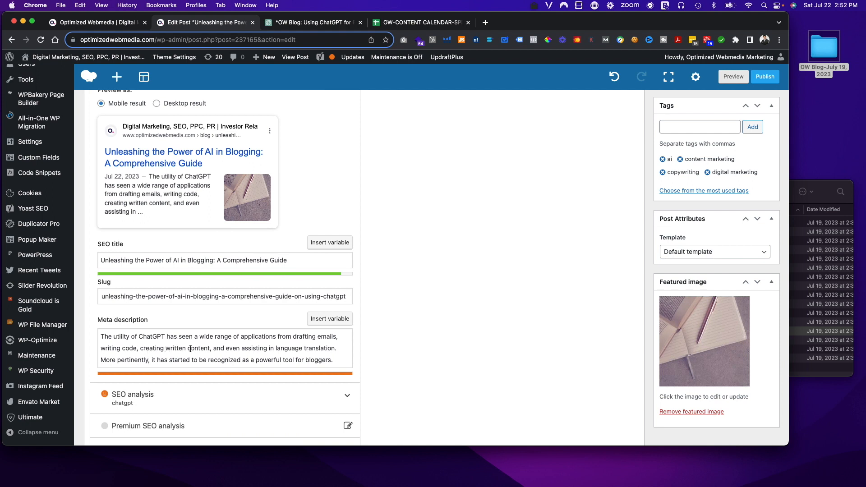
left_click_drag(339, 361, 40, 356)
key("BackSpace")
key("BackSpace")
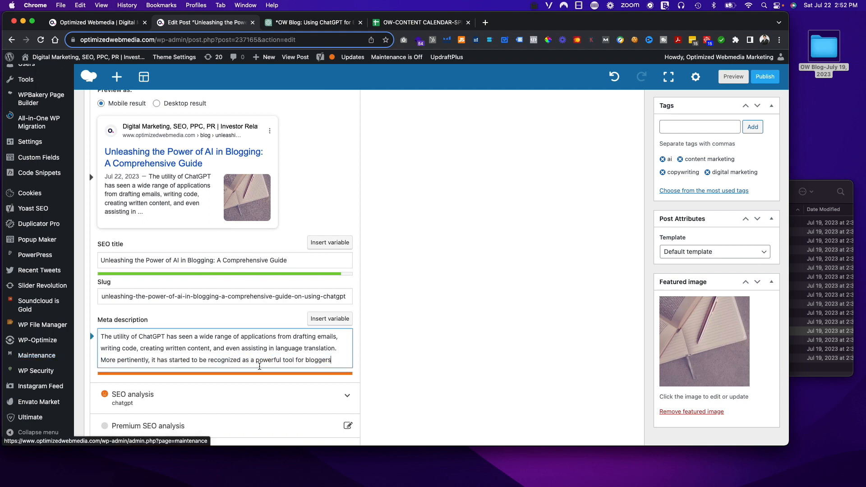
left_click_drag(347, 360, 96, 361)
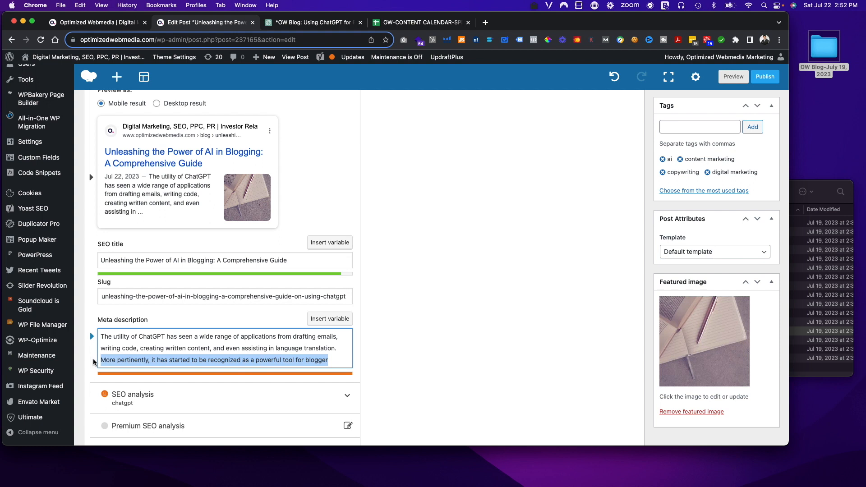
key("BackSpace")
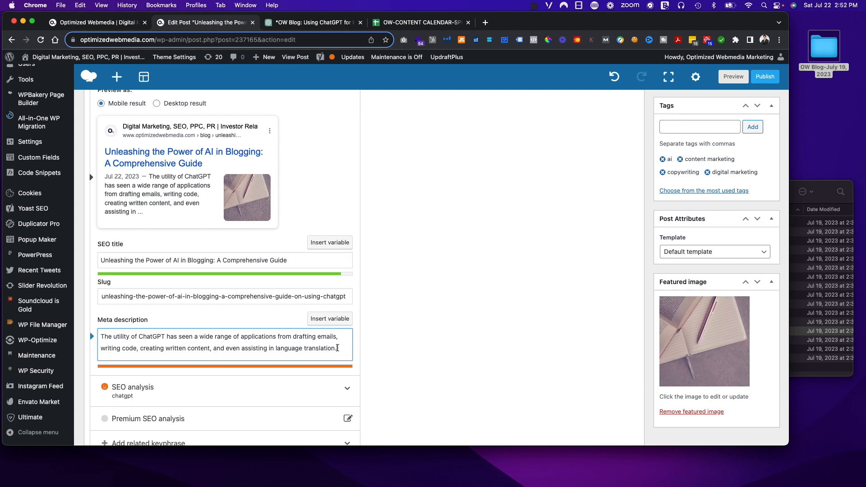
left_click_drag(337, 348, 210, 349)
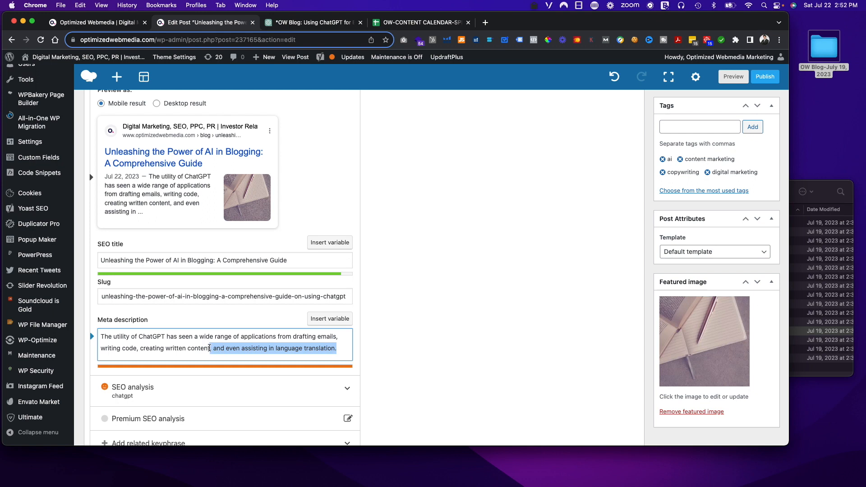
type(".")
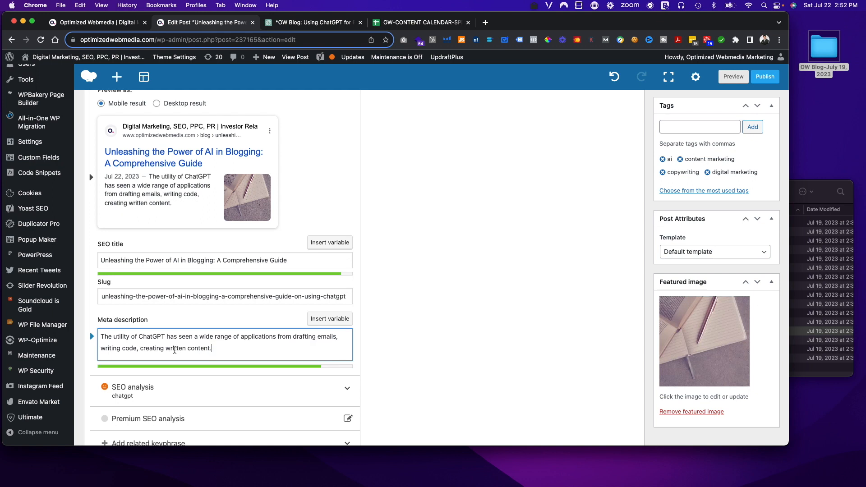
left_click(140, 349)
type("and")
Save the post as a draft and check the scheduled date for "How to use ChatGPT for Blogging" in the content calendar.
scroll(538, 276, "up", 10)
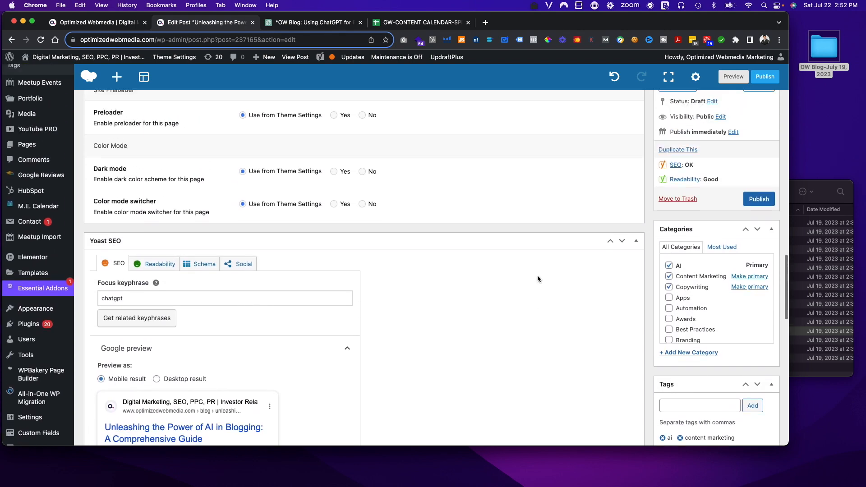
scroll(552, 267, "up", 7)
left_click(677, 104)
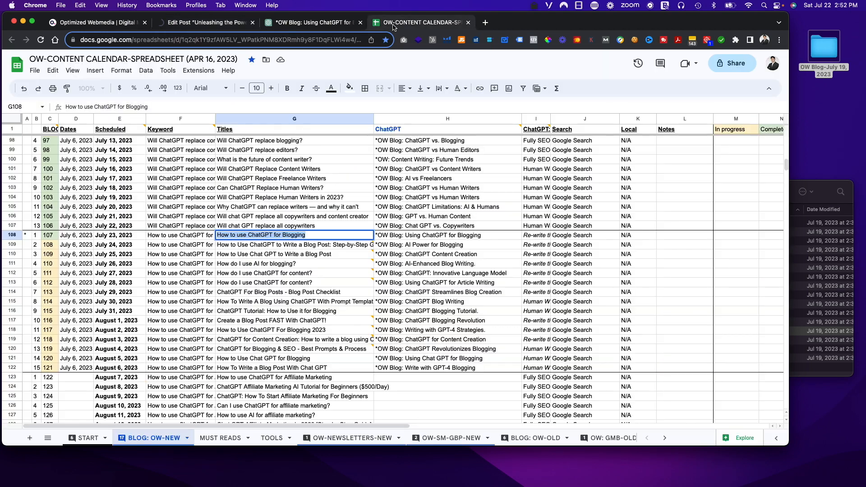
left_click(396, 27)
key("Left")
key("Left")
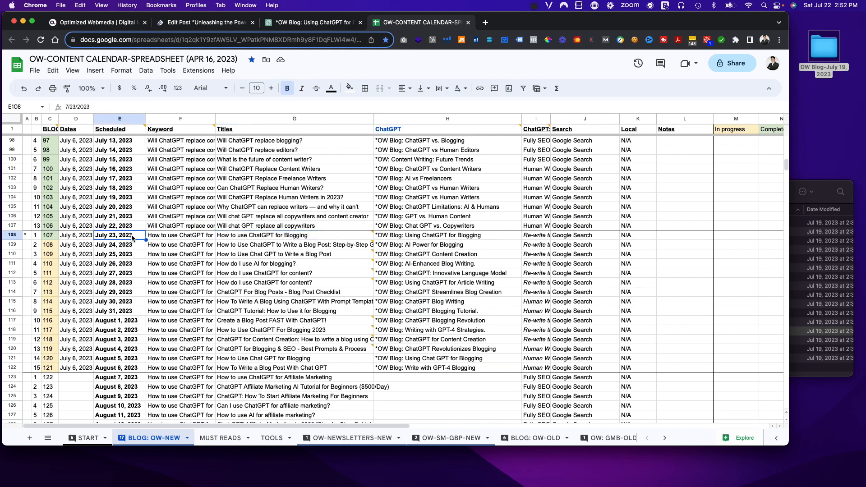
Return to the WordPress post and schedule it for Jul 23, 2023 at 06:00.
left_click(205, 25)
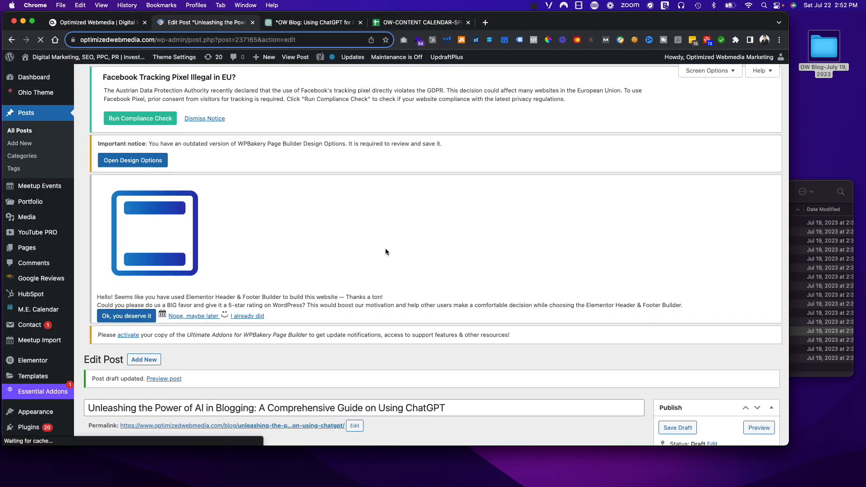
scroll(385, 252, "down", 4)
left_click(733, 319)
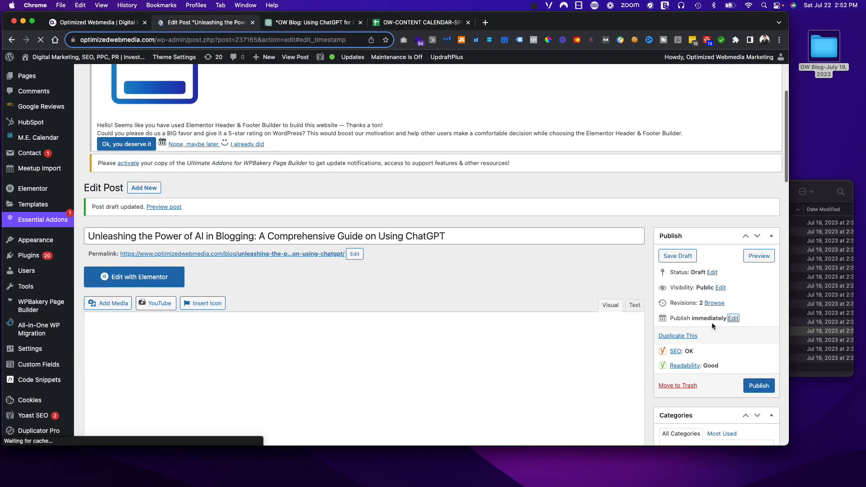
scroll(679, 334, "down", 6)
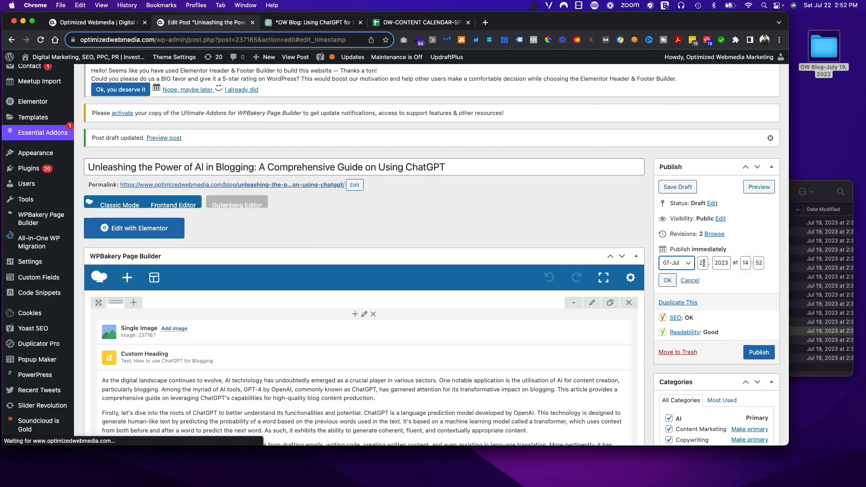
key("Tab")
type("23")
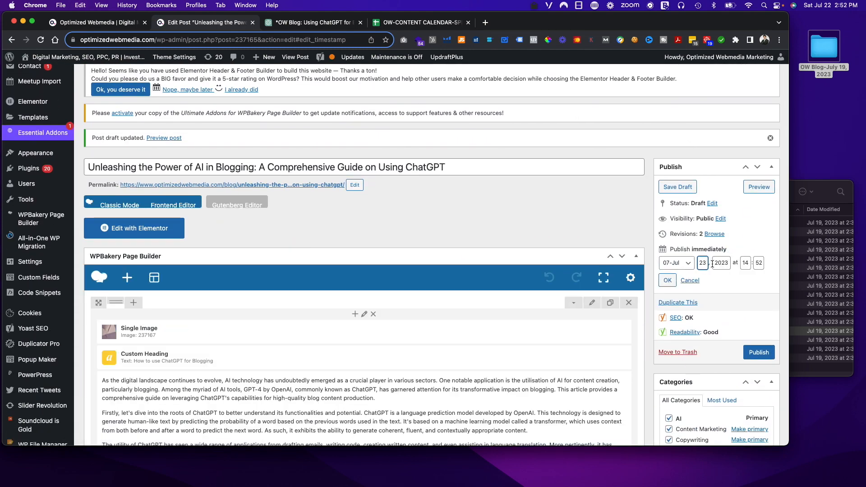
key("Tab")
key("Tab")
type("6")
double_click(757, 264)
type("00")
left_click(668, 280)
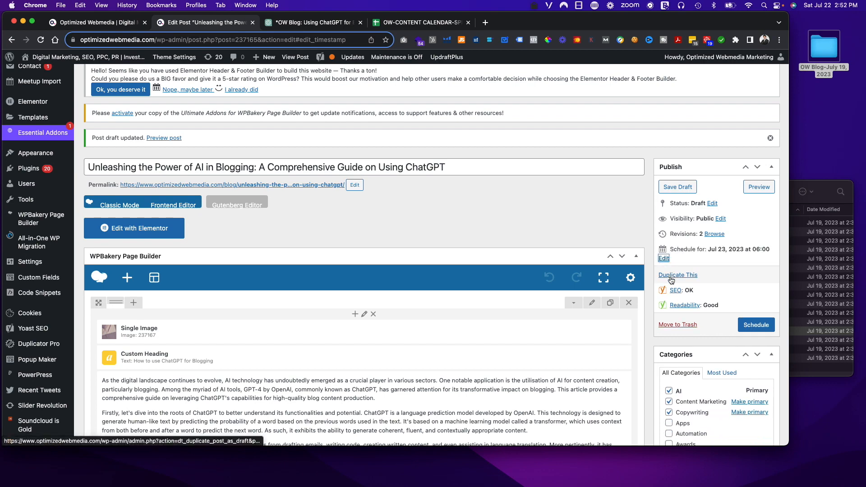
left_click(756, 325)
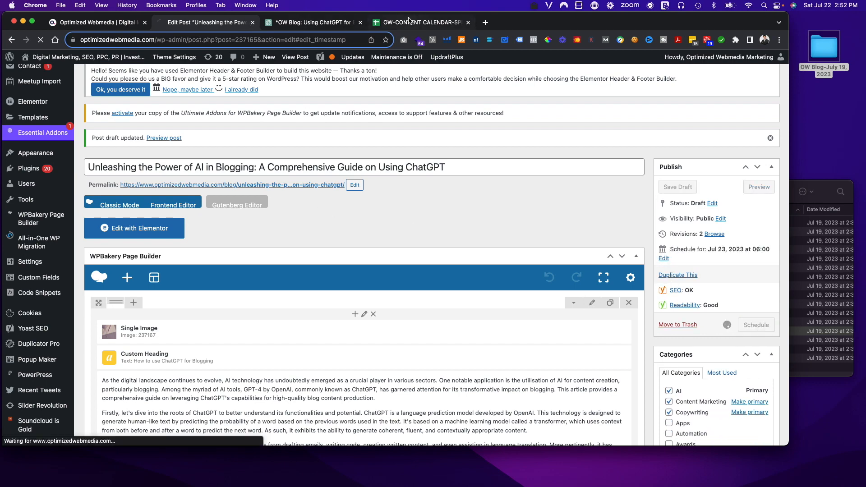
Switch to ChatGPT and remove the "*OW Blog:" prefix from the name of the ChatGPT Content Creation chat.
left_click(293, 25)
left_click(49, 327)
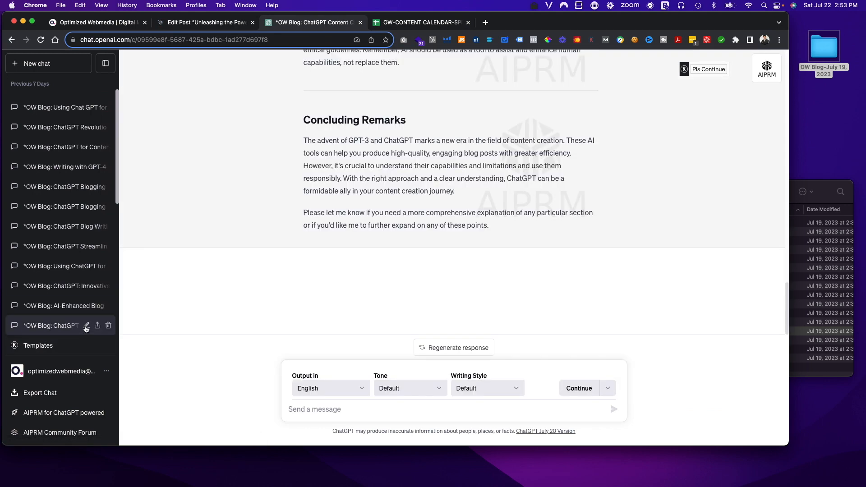
double_click(37, 325)
left_click(44, 325)
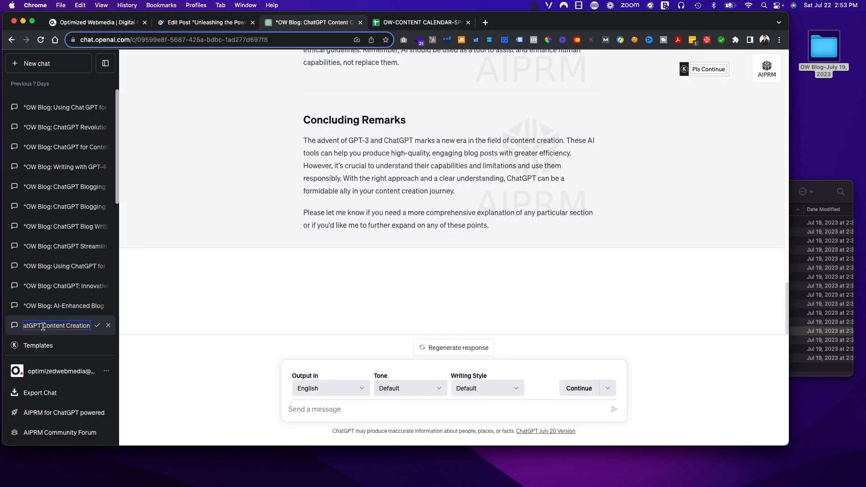
key("shift+super+Left")
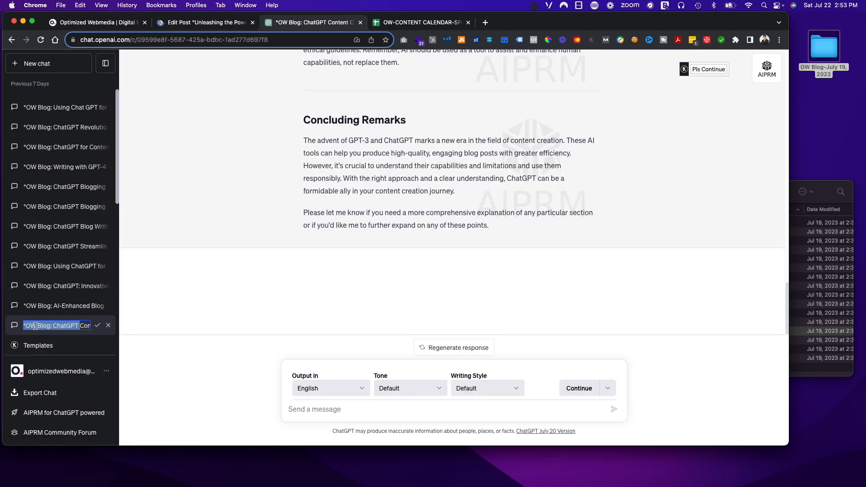
type("ChatGPT")
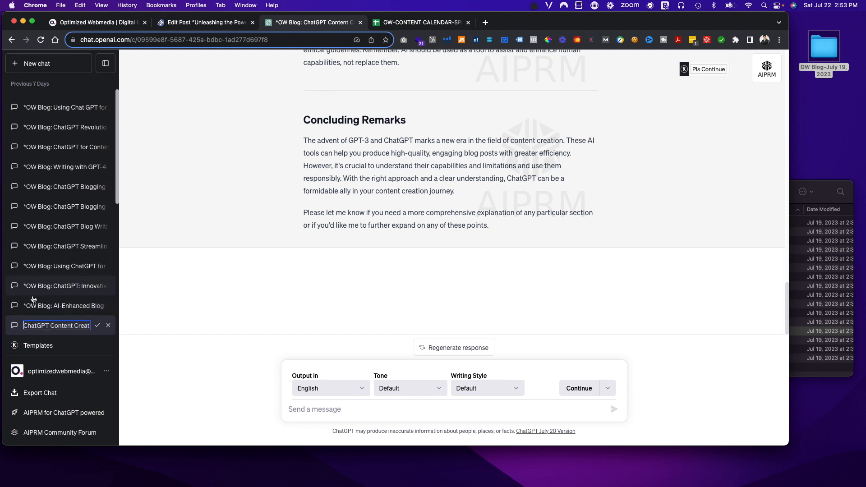
key("Return")
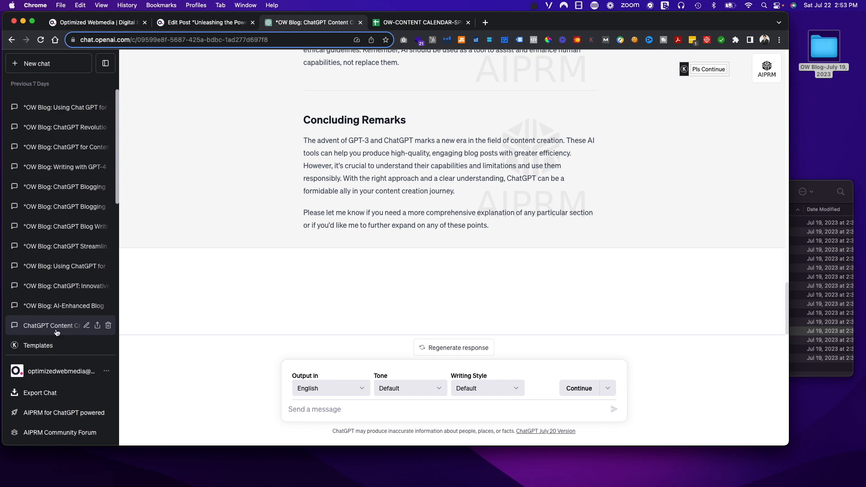
left_click(52, 311)
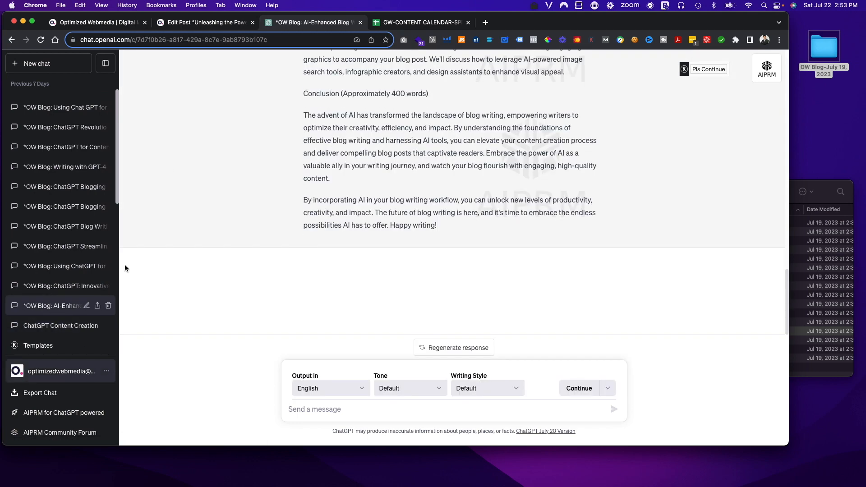
Switch to the content calendar and fill the number cell of blog 108 with light green.
left_click(405, 24)
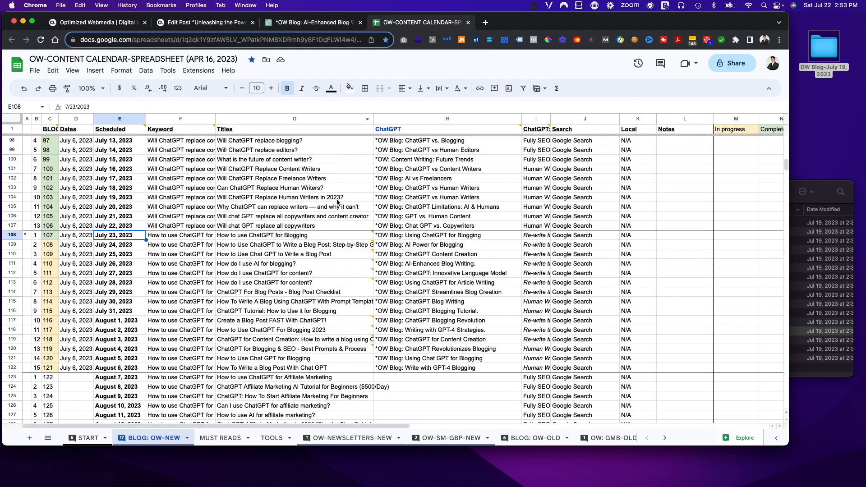
left_click(47, 246)
left_click(350, 88)
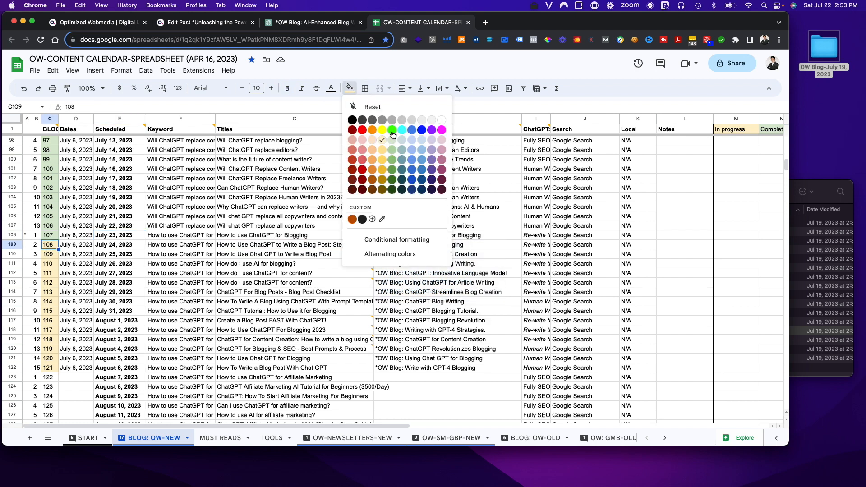
left_click(392, 139)
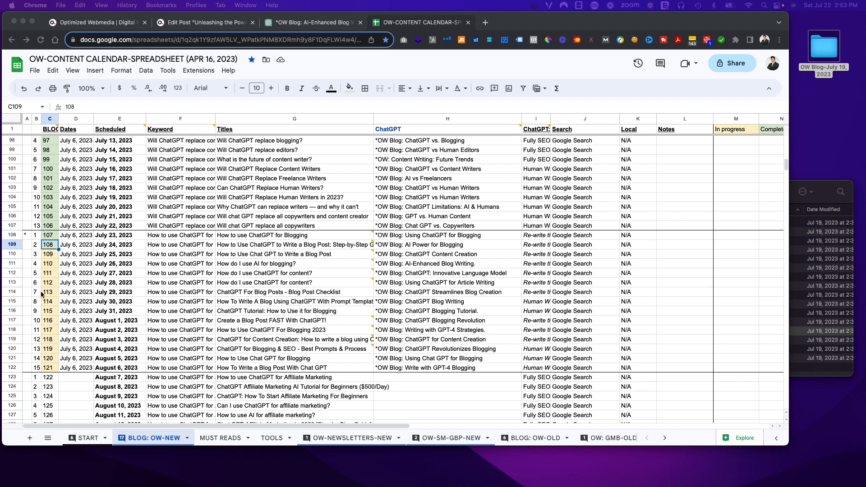
Fill the number cells of blogs 109 to 113 (C110:C114) with a darker yellow.
left_click(49, 277)
left_click_drag(51, 254, 50, 295)
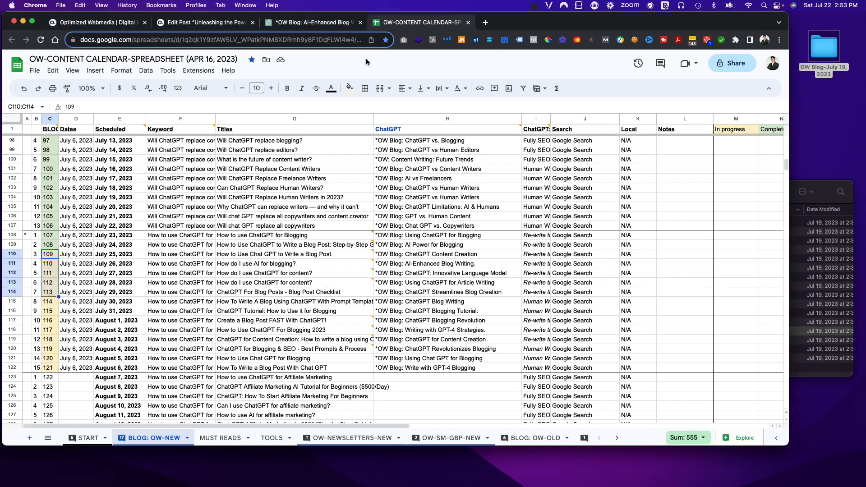
left_click(350, 88)
left_click(384, 162)
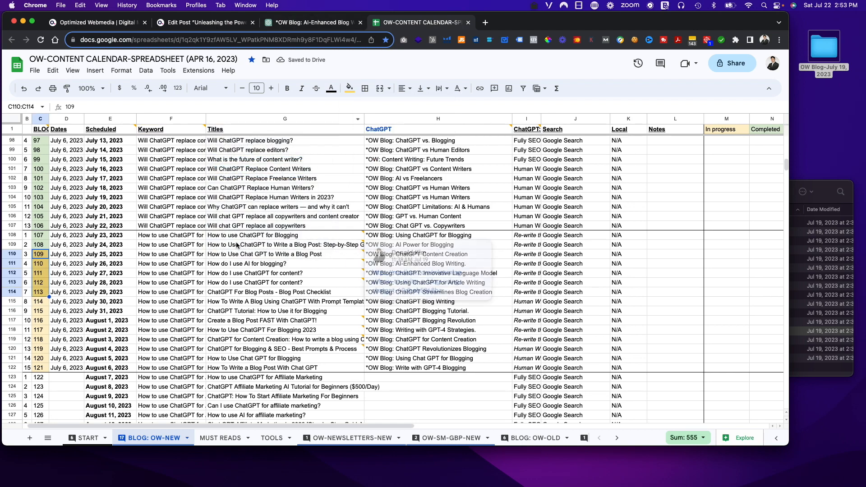
Find blog 108's chat "*OW Blog: AI Power for Blogging" in ChatGPT and copy the title "Harnessing the Power of GPT-4 for Blog Writing: A Comprehensive Guide".
left_click(343, 292)
left_click(399, 248)
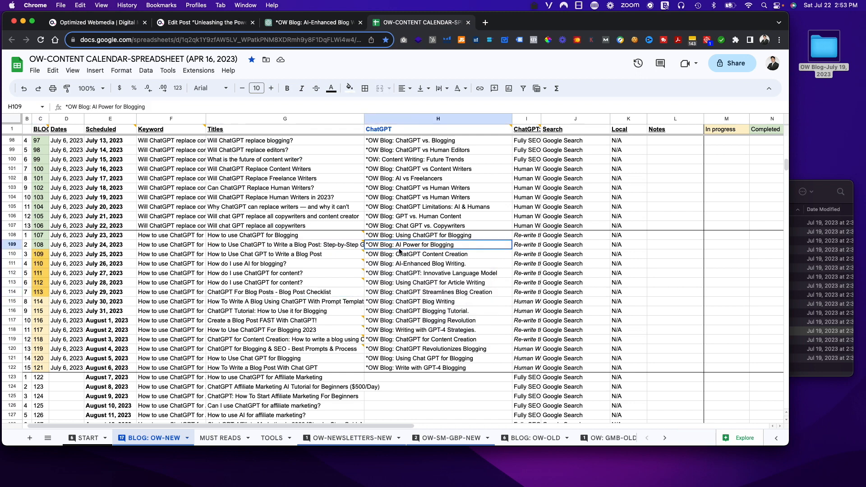
left_click(299, 25)
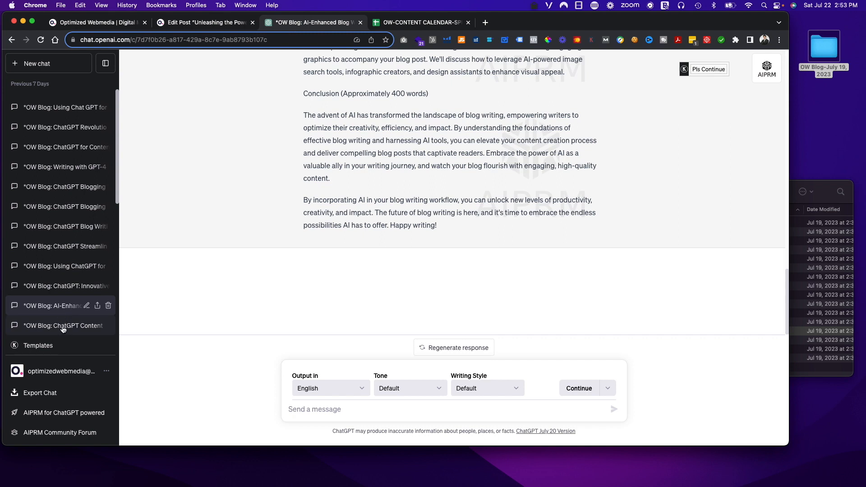
scroll(63, 329, "down", 5)
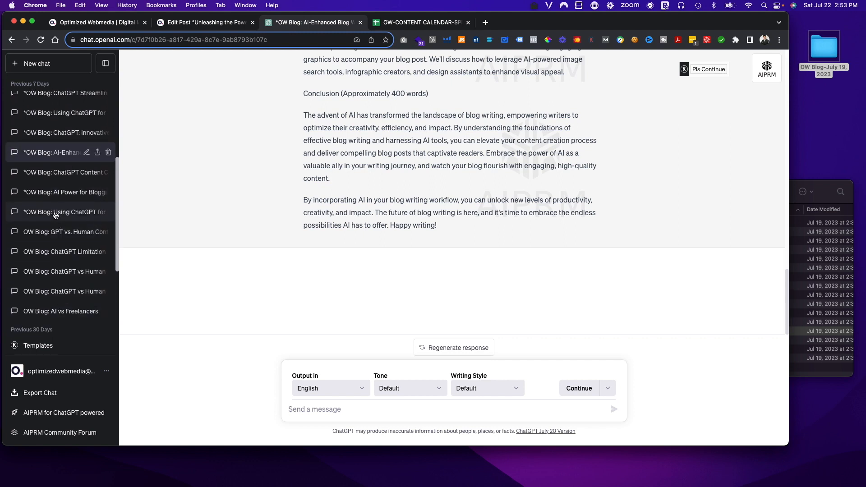
left_click(53, 193)
scroll(343, 129, "up", 20)
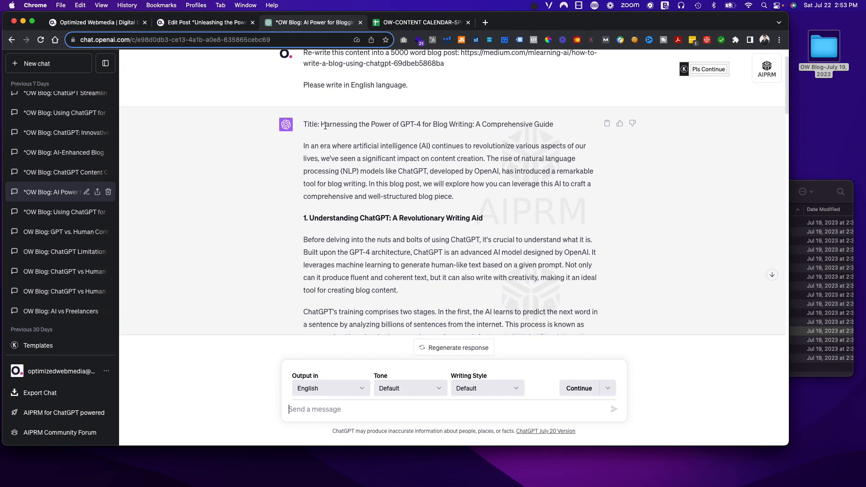
left_click_drag(322, 126, 610, 130)
key("super+c")
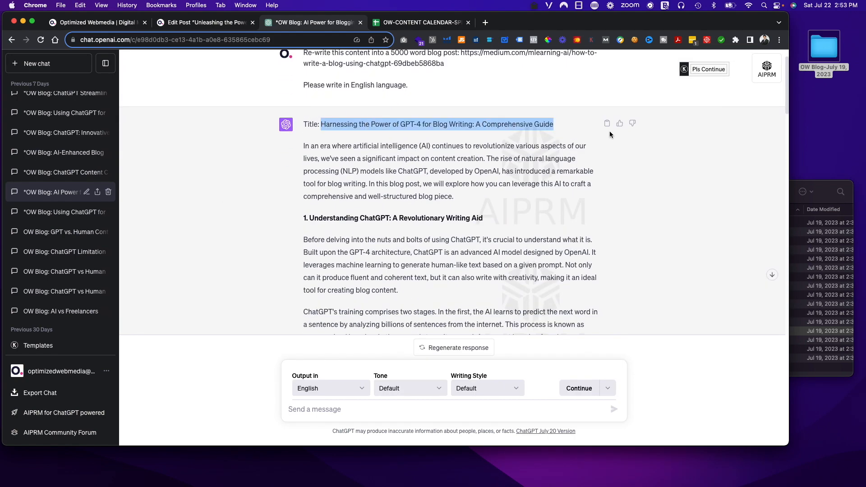
Duplicate the scheduled "Unleashing the Power of AI in Blogging" post in WordPress and filter the posts list to drafts.
left_click(431, 23)
left_click(202, 25)
scroll(619, 231, "down", 10)
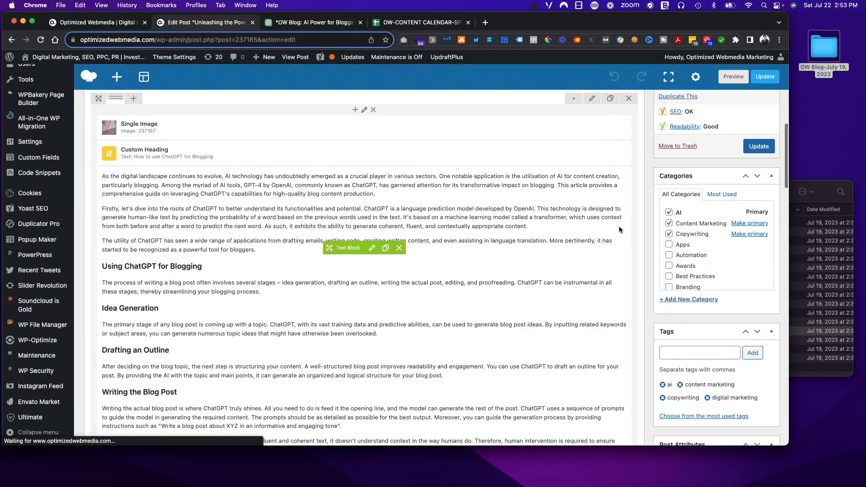
scroll(652, 272, "up", 1)
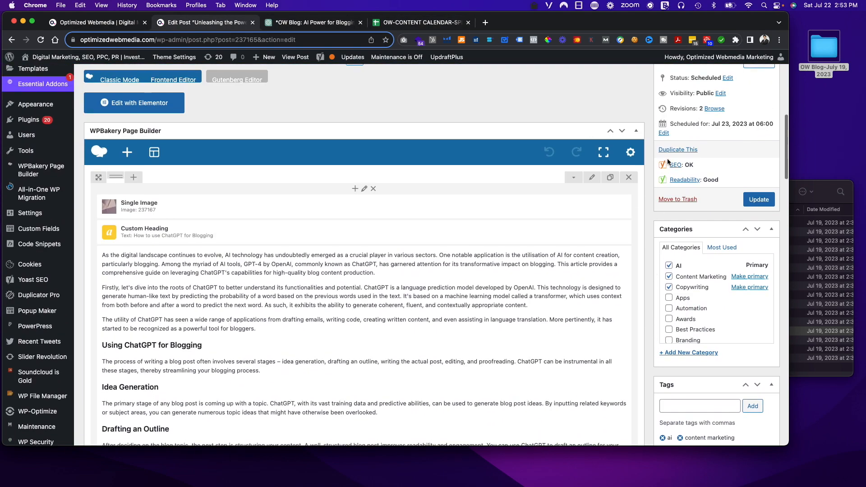
left_click(670, 151)
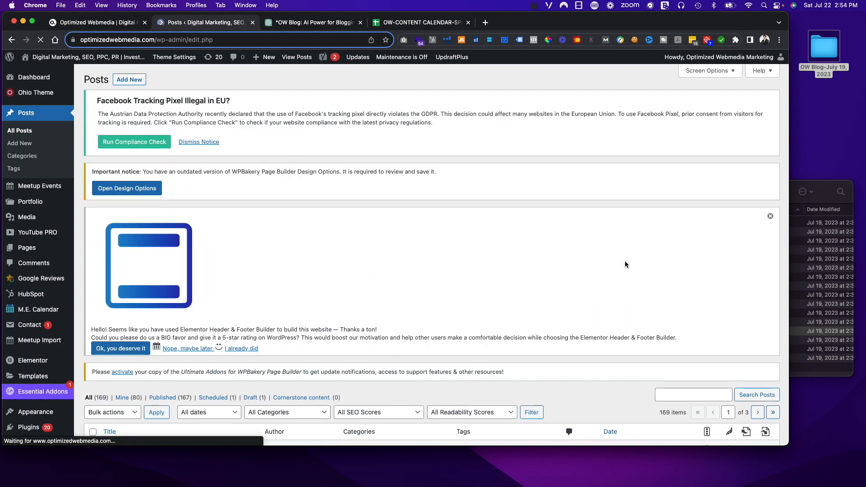
scroll(625, 265, "down", 5)
left_click(253, 154)
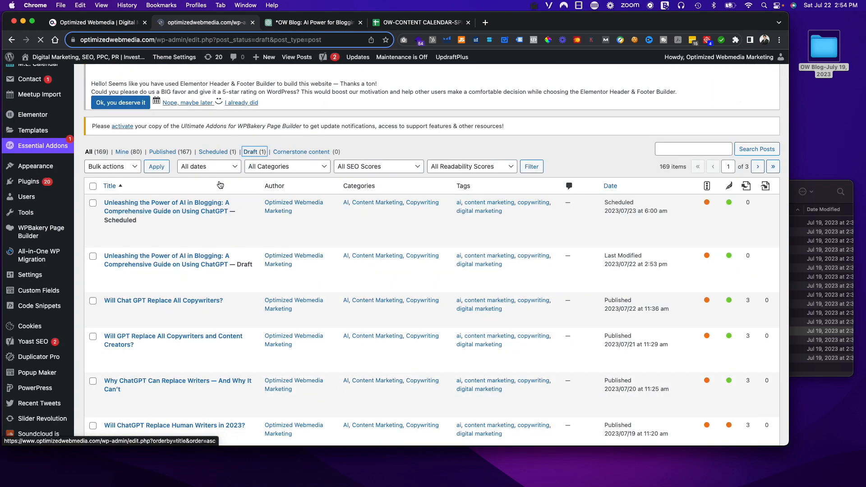
Open the duplicated draft, retitle it "Harnessing the Power of GPT-4 for Blog Writing: A Comprehensive Guide" and save the draft.
scroll(307, 253, "down", 4)
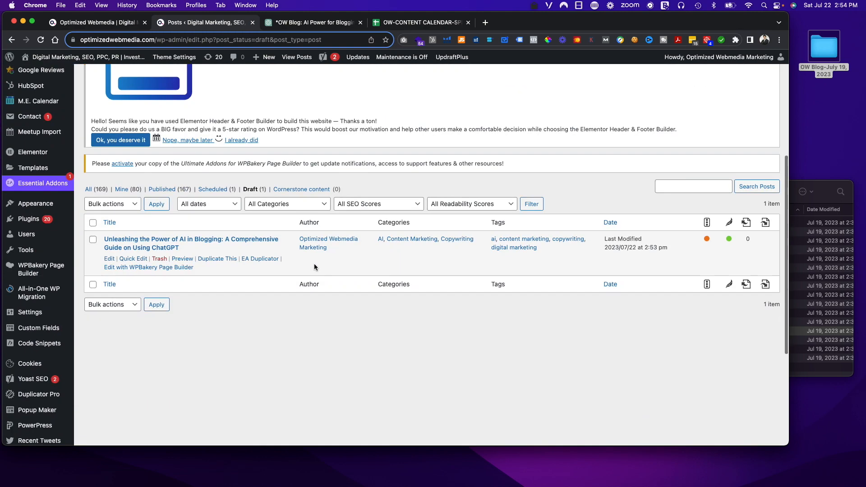
left_click(206, 238)
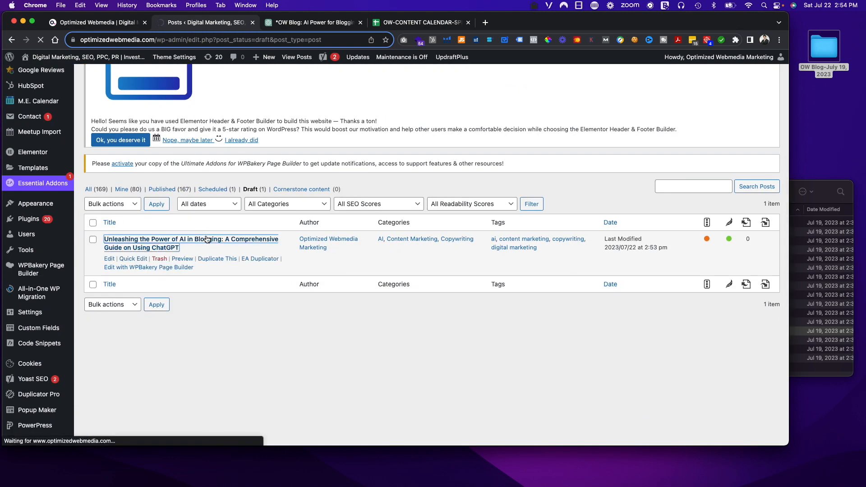
scroll(316, 252, "down", 3)
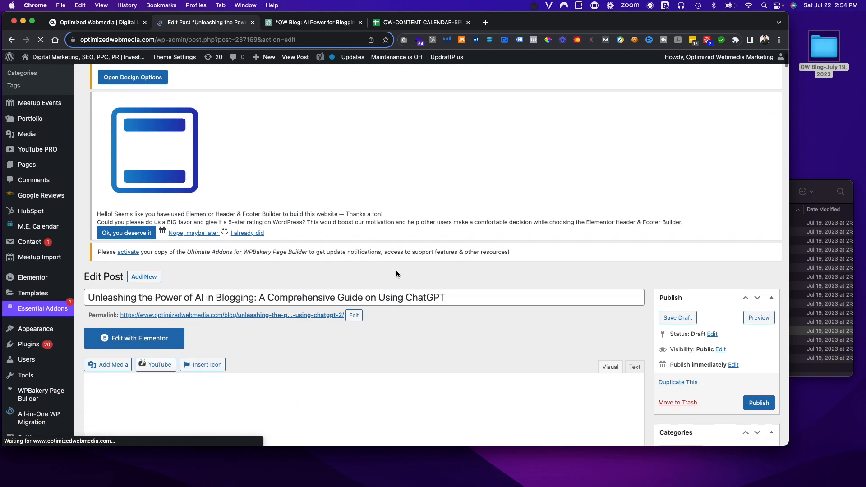
left_click(414, 300)
key("super+a")
key("super+v")
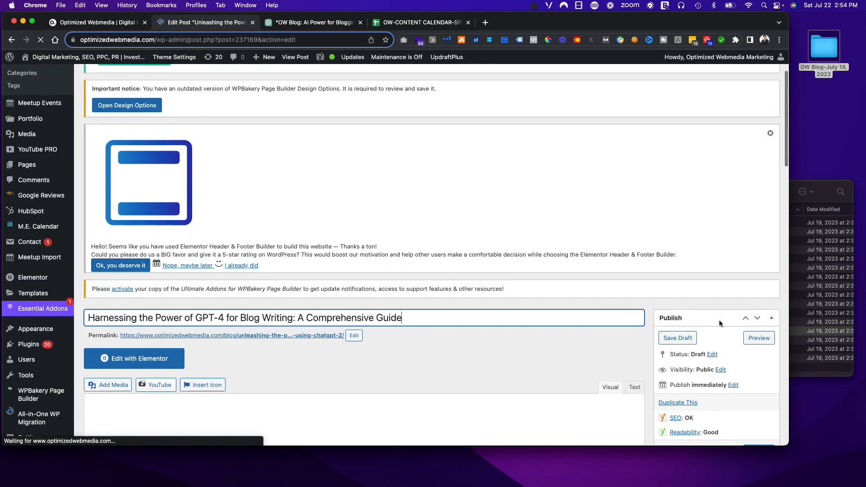
scroll(680, 336, "down", 6)
left_click(674, 127)
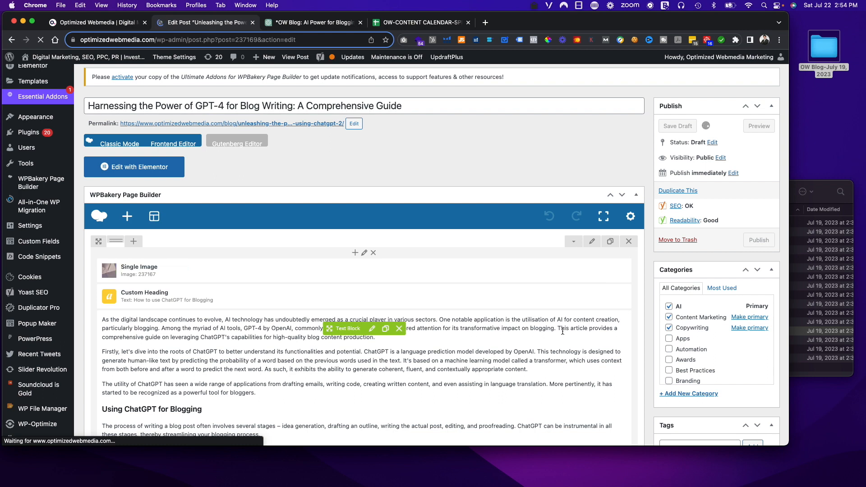
Replace the Yoast SEO title with "Harnessing the Power of GPT-4 for Blog Writing: A Comprehensive Guide".
scroll(562, 330, "down", 13)
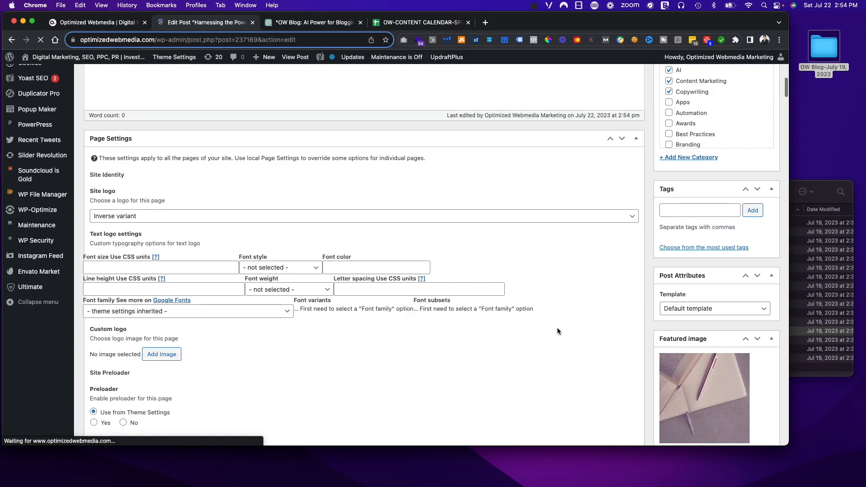
scroll(317, 276, "up", 12)
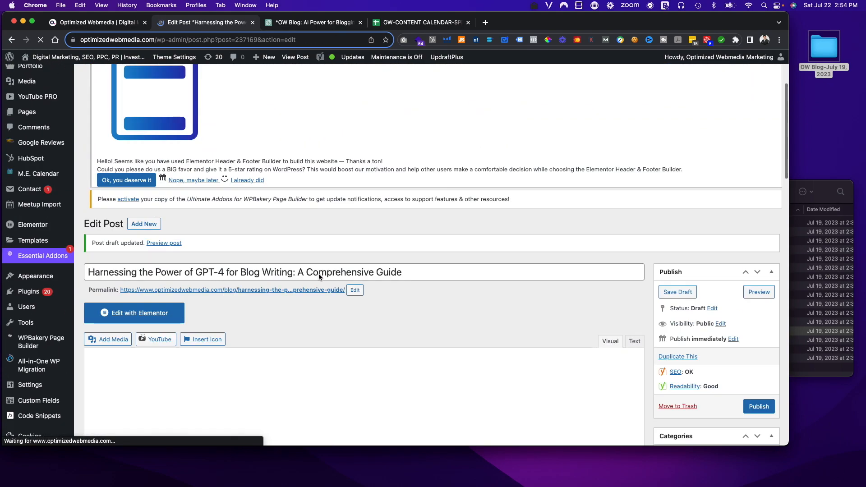
scroll(320, 276, "down", 20)
scroll(370, 280, "up", 15)
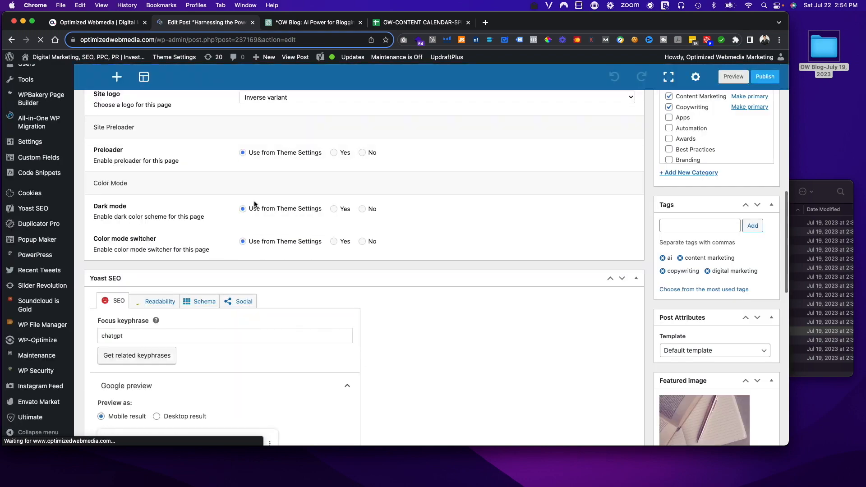
scroll(335, 259, "down", 12)
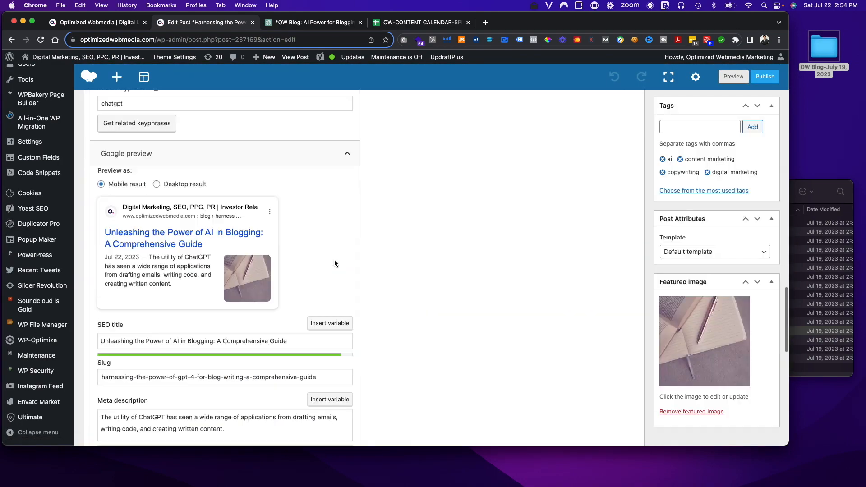
left_click(329, 274)
key("ctrl+a")
key("ctrl+v")
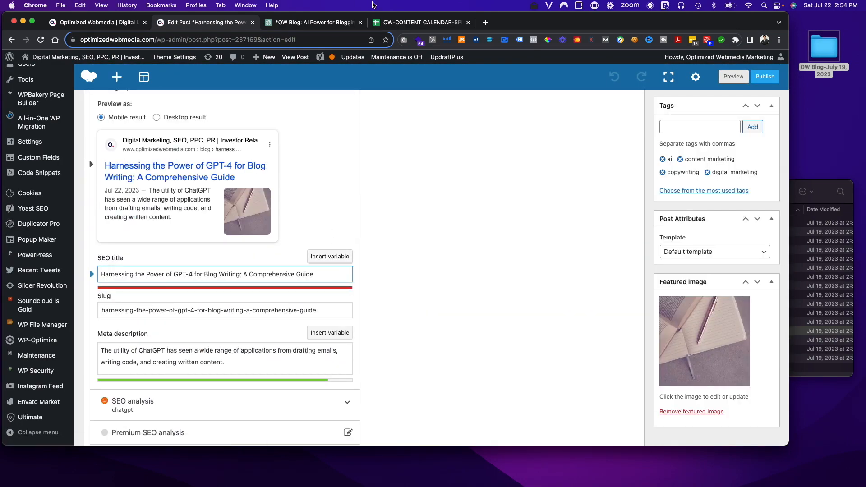
Use the last sentence of the ChatGPT article's introduction as meta description and shorten the SEO title to "Harnessing the Power of GPT-4 for Blog Writing".
left_click(363, 18)
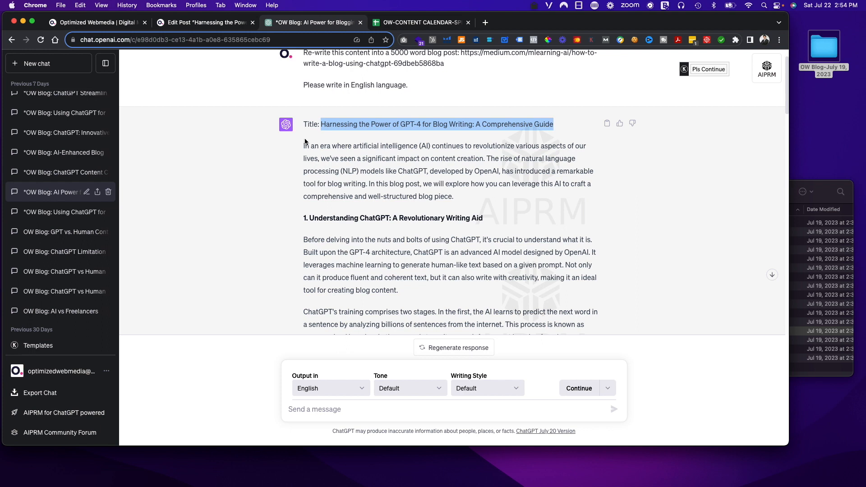
left_click_drag(300, 144, 486, 163)
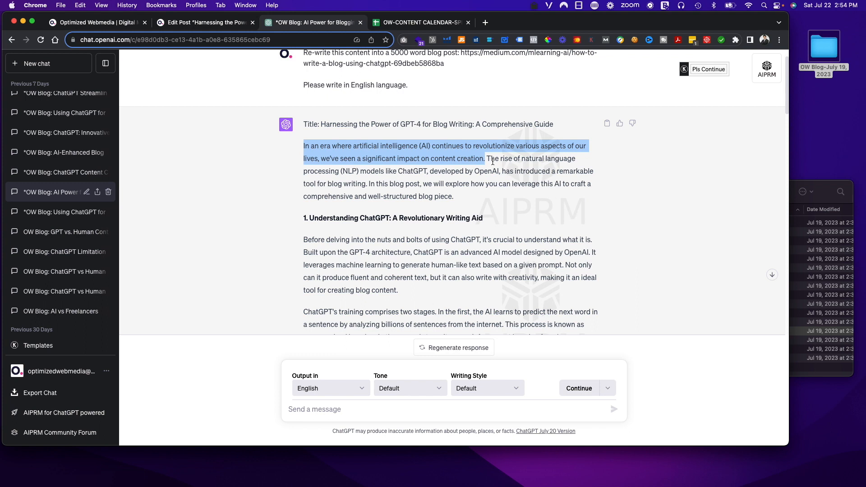
left_click_drag(487, 160, 420, 187)
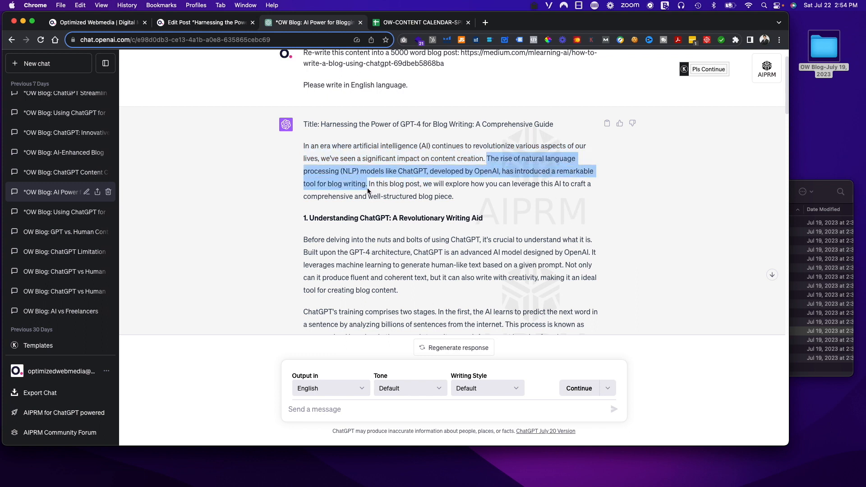
left_click_drag(454, 197, 371, 186)
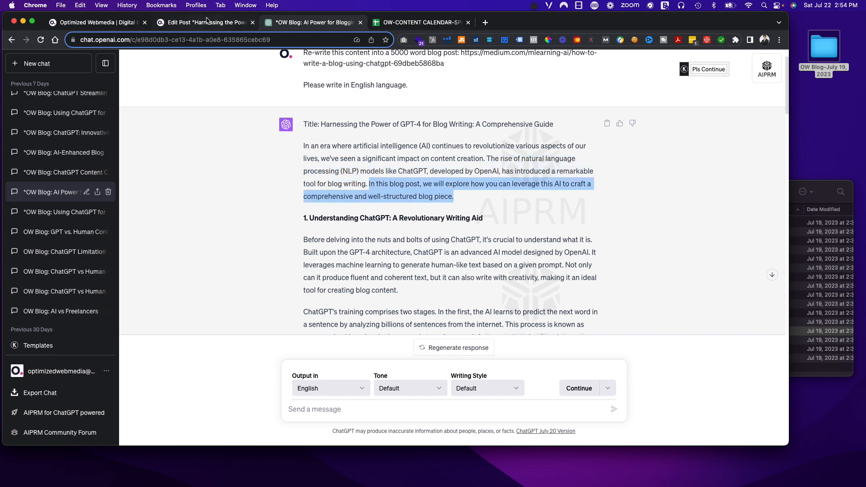
left_click(207, 20)
left_click(337, 373)
key("super+a")
type("In this blog post, we will explore how you can leverage this AI to craft a comprehensive and well-structured blog piece.")
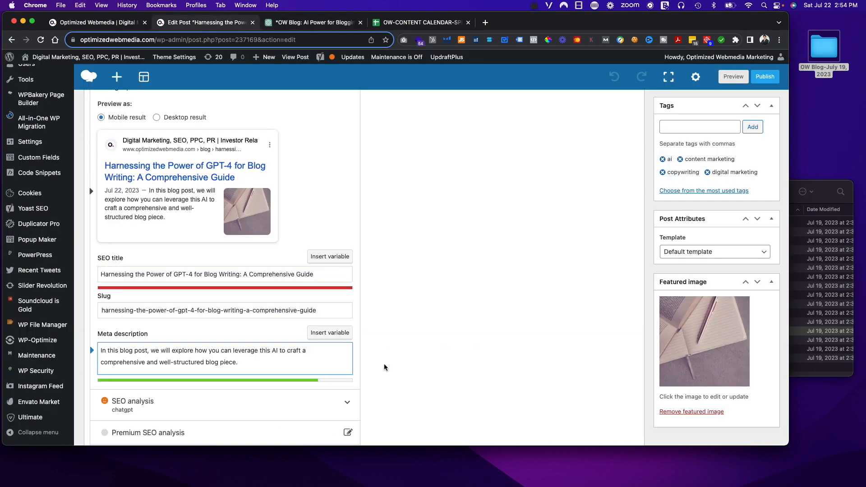
left_click_drag(335, 273, 238, 277)
key("BackSpace")
Open the settings of the post's Single Image element and look up blog 108's title in the content calendar.
scroll(490, 272, "up", 15)
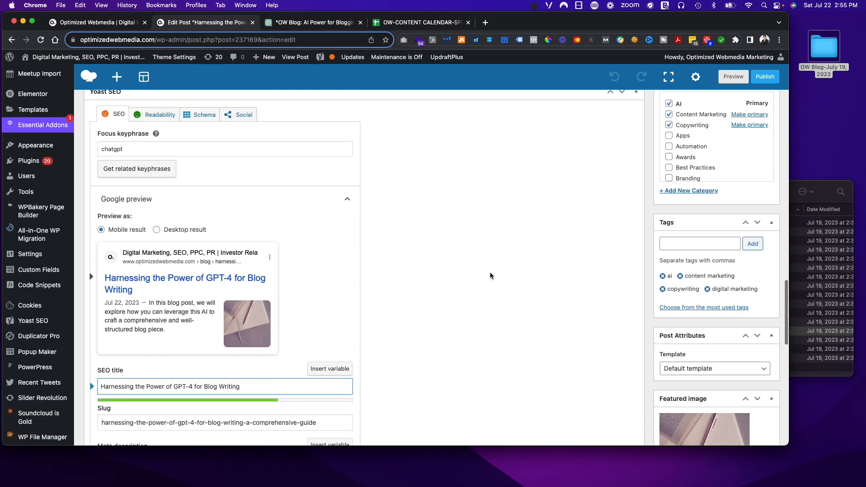
scroll(490, 272, "up", 10)
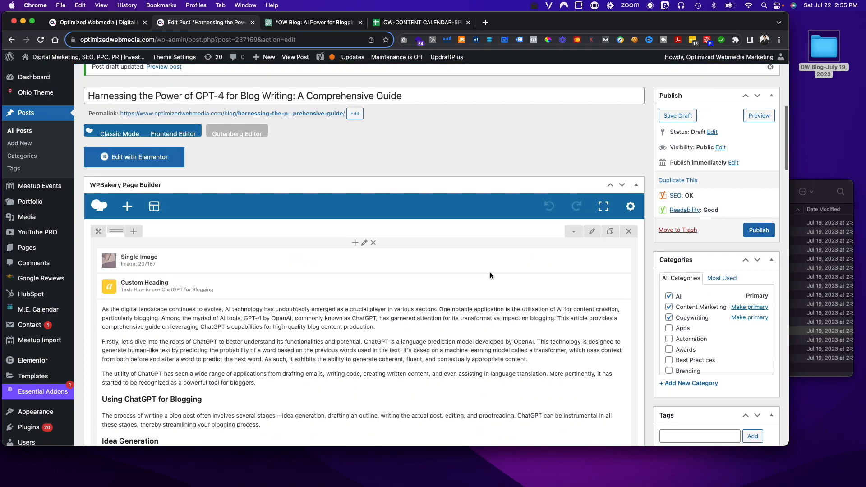
left_click(376, 261)
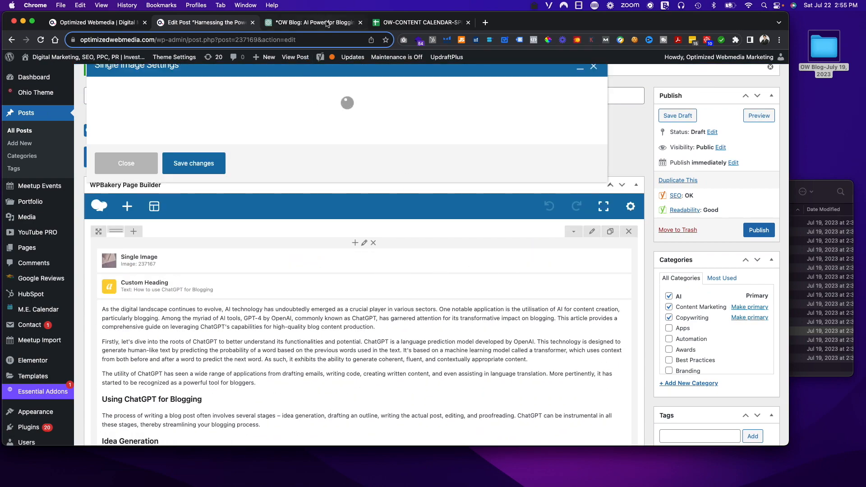
left_click(409, 22)
scroll(428, 247, "right", 1)
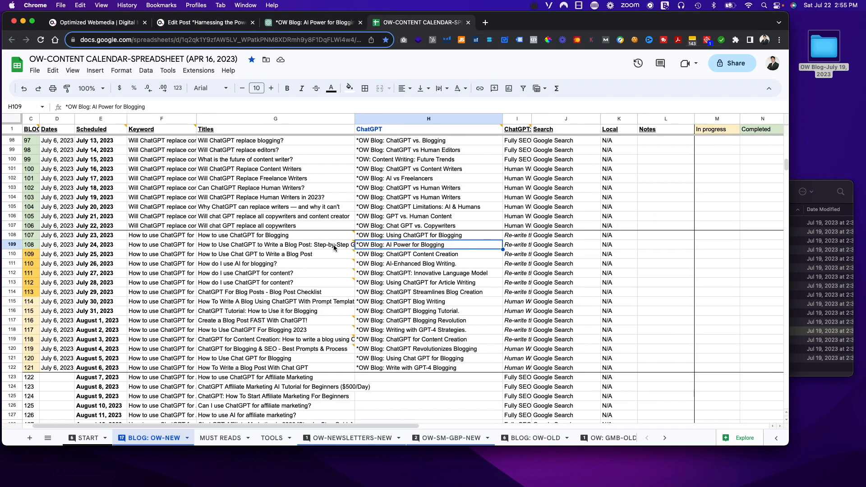
left_click(332, 246)
left_click(319, 275)
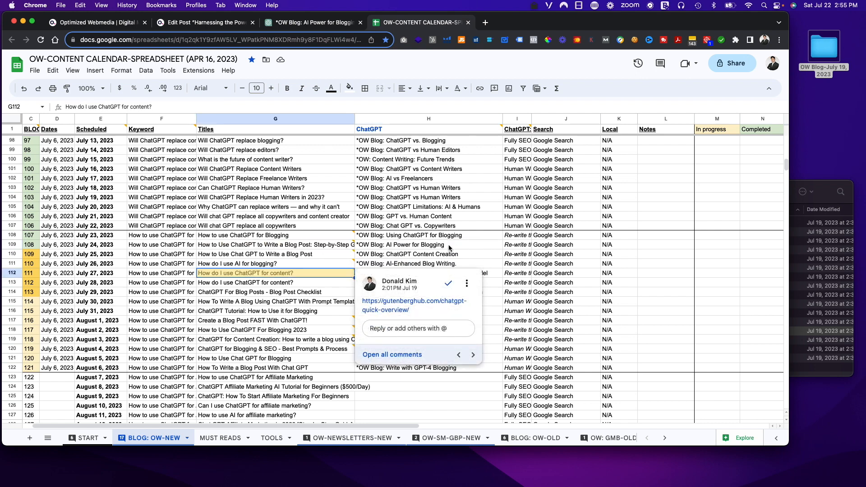
left_click(279, 247)
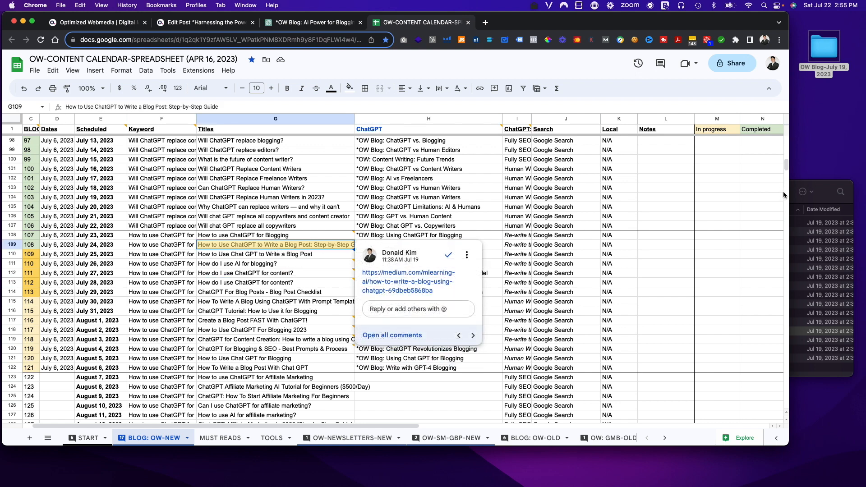
Return to the post, switch to Finder and move "How to use ChatGPT for Blogging.jpg" into the DONE folder.
key("ctrl+shift+Tab")
key("ctrl+shift+Tab")
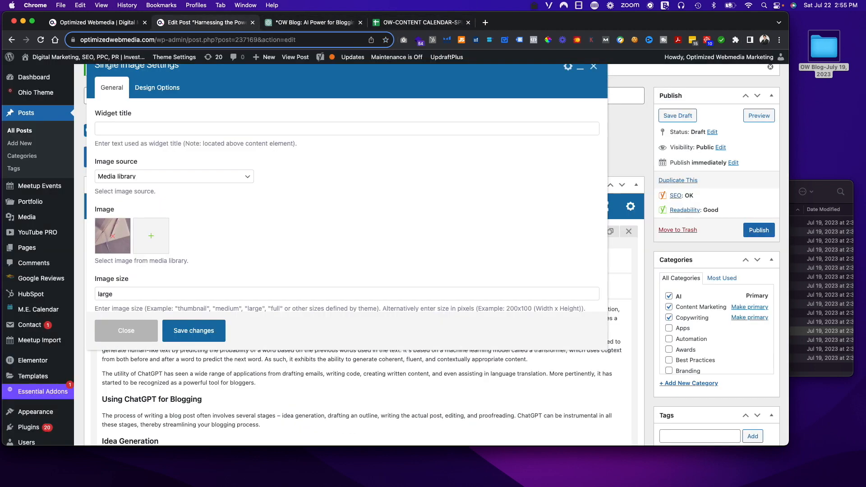
left_click(809, 186)
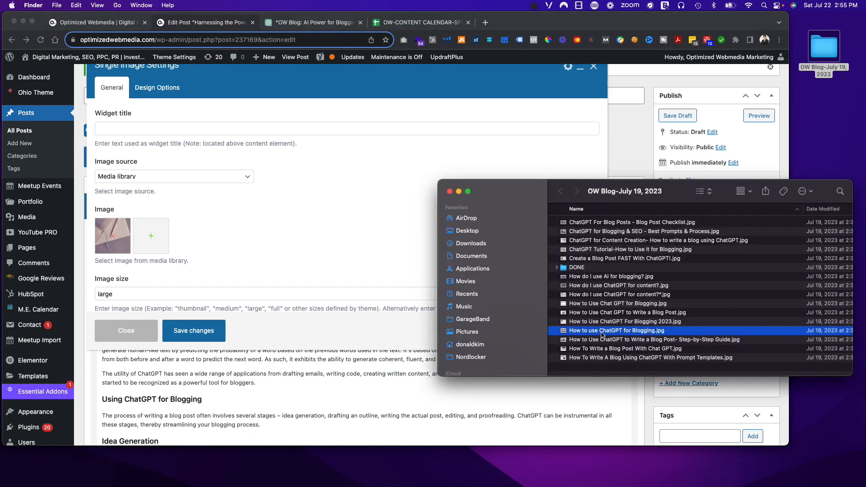
left_click_drag(592, 333, 576, 269)
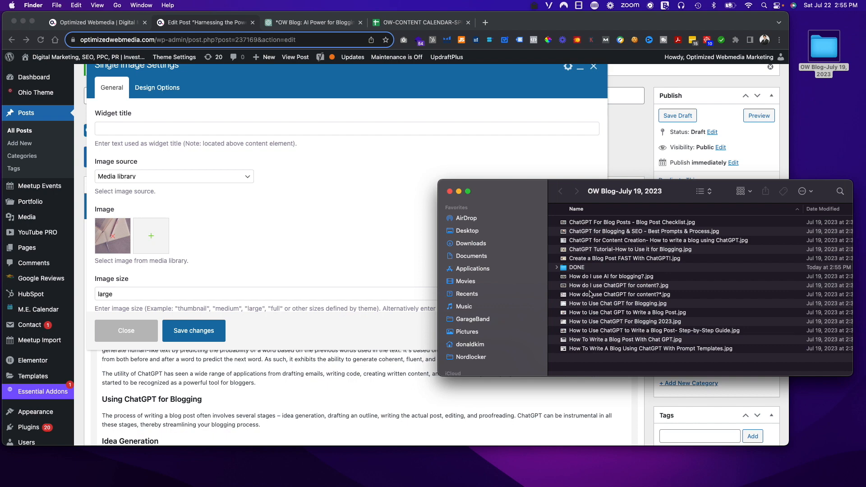
Recheck blog 108's title, remove the Single Image element's current image and upload "How to Use ChatGPT to Write a Blog Post- Step-by-Step Guide.jpg" from Finder.
left_click(401, 22)
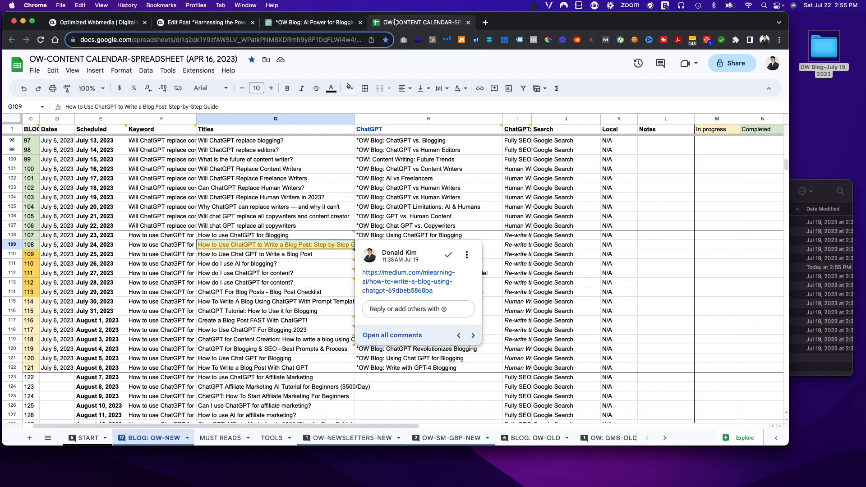
left_click(203, 24)
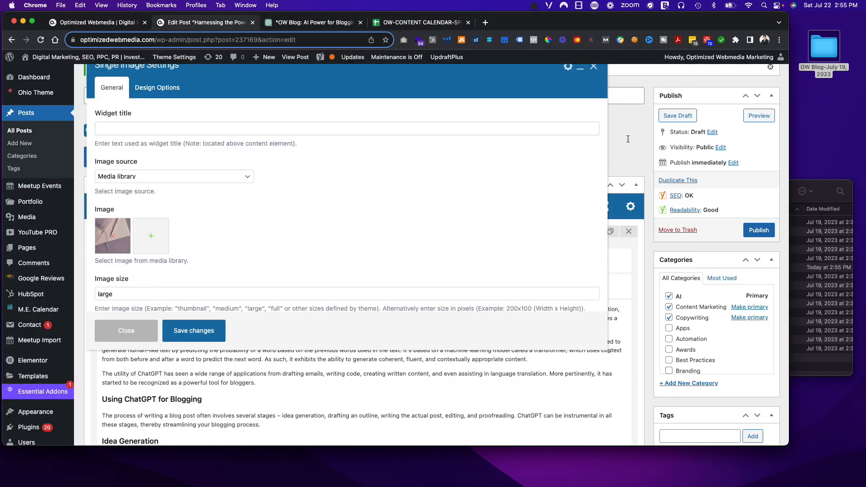
left_click(821, 185)
left_click(640, 331)
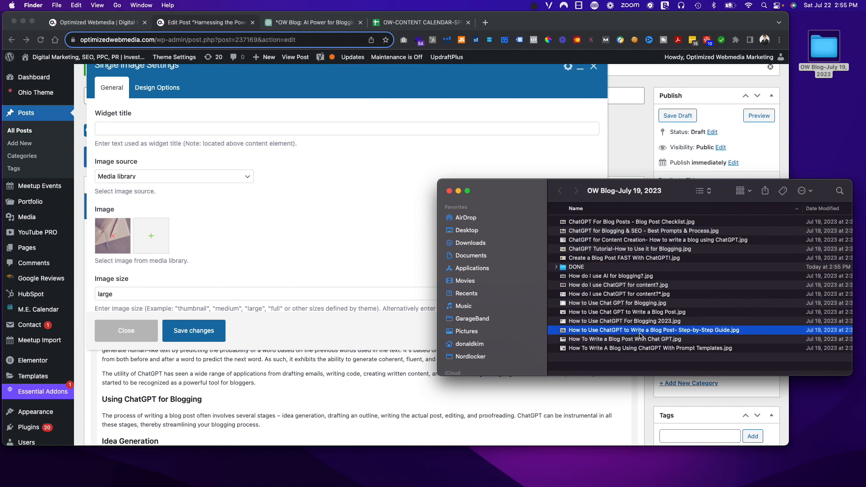
left_click(108, 239)
left_click(113, 237)
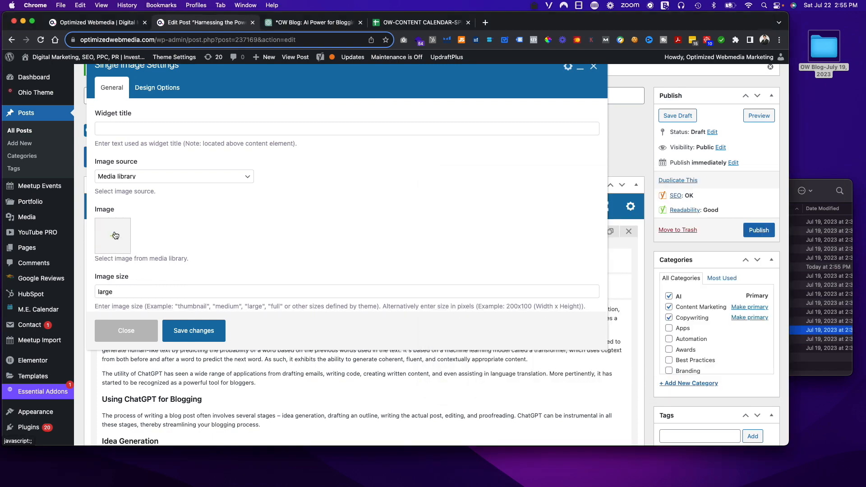
left_click(116, 234)
left_click(840, 339)
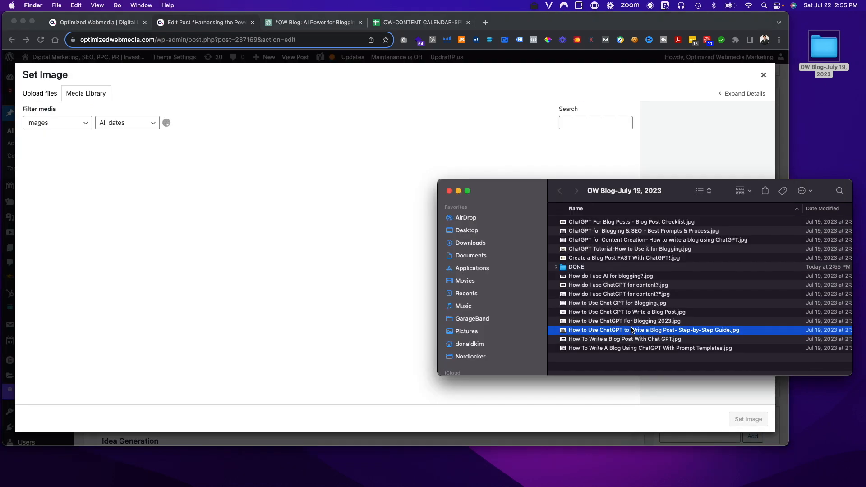
left_click_drag(631, 331, 208, 228)
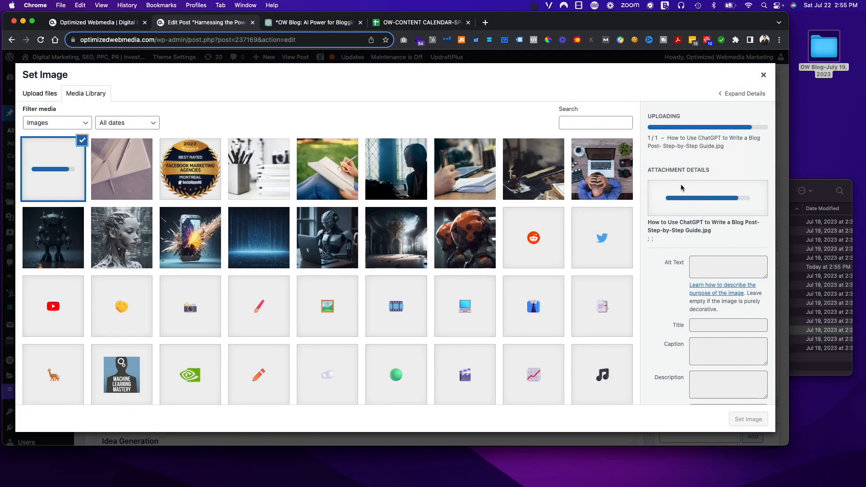
Copy the uploaded image's title into its alt text, set it as the element's image and save the changes.
left_click(716, 326)
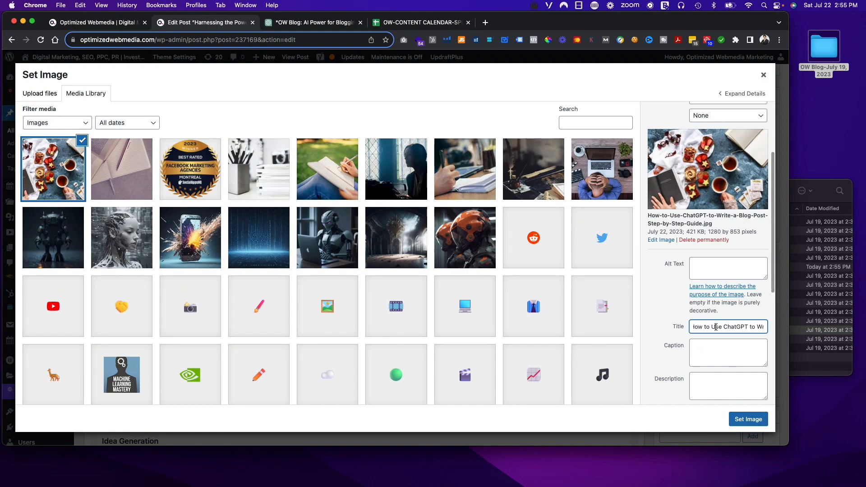
key("cmd+a")
key("cmd+c")
left_click(713, 268)
key("cmd+v")
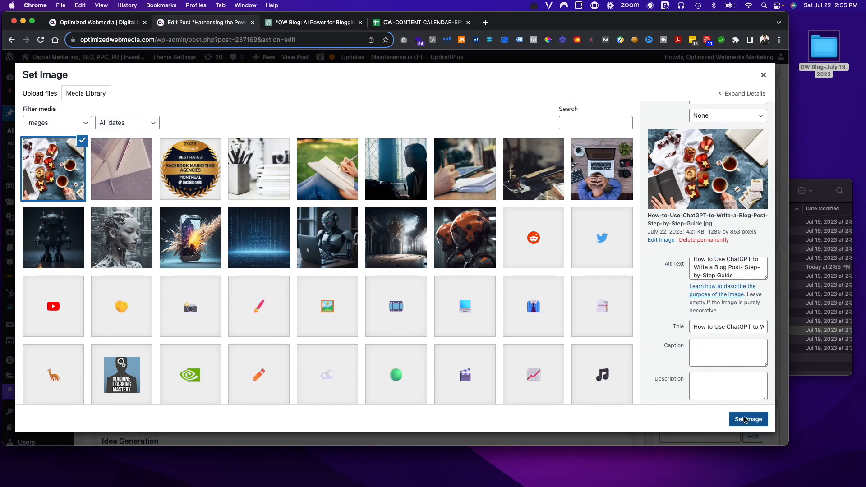
left_click(745, 421)
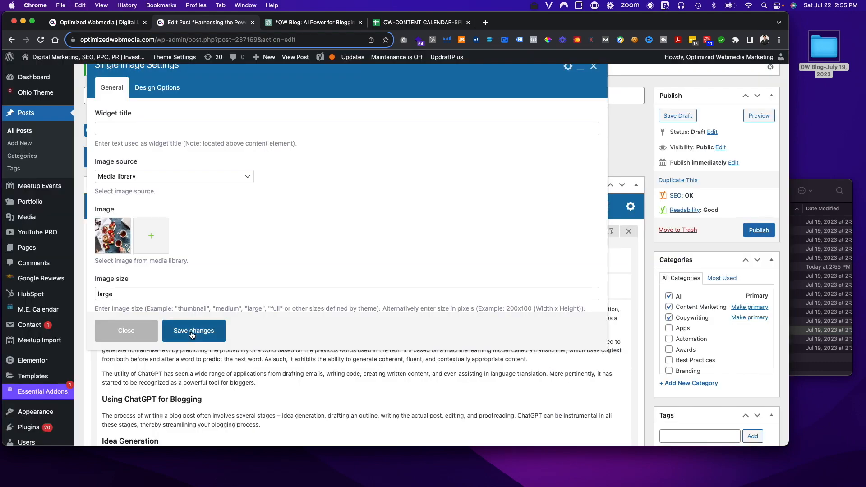
left_click(192, 333)
Replace the post's featured image with the newly uploaded photo of the breakfast table from the media library.
scroll(686, 427, "down", 10)
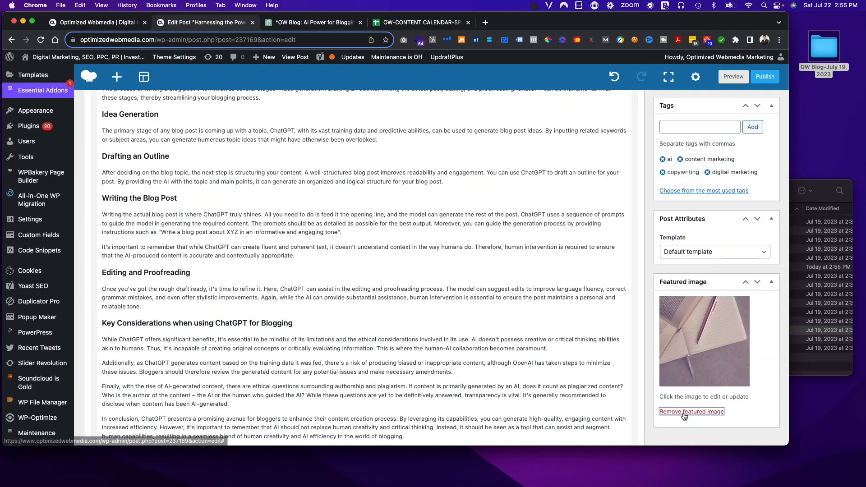
left_click(684, 412)
left_click(684, 413)
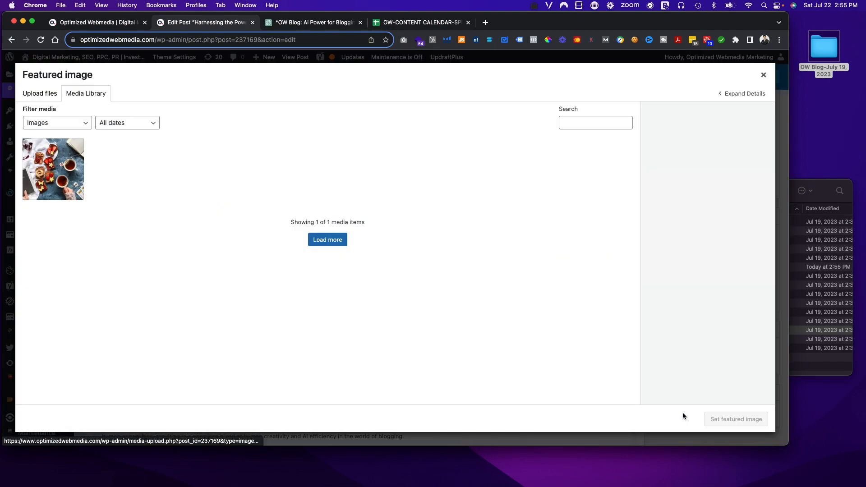
left_click(73, 167)
left_click(747, 418)
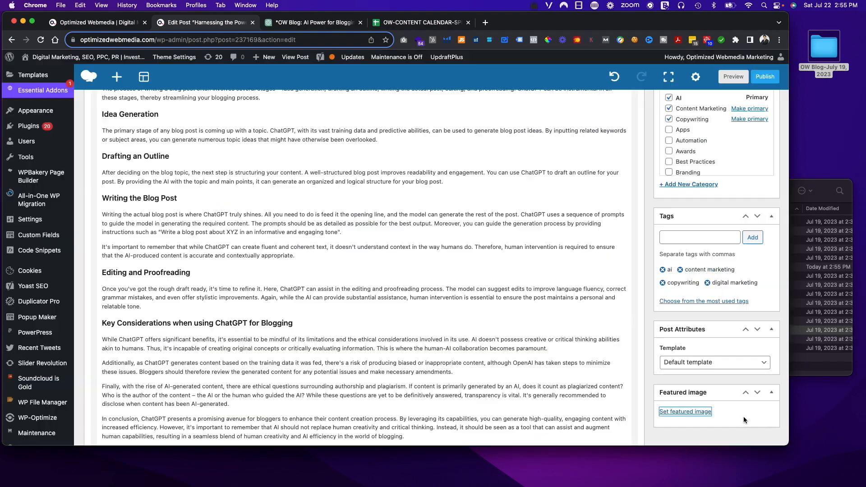
scroll(608, 307, "up", 3)
scroll(608, 306, "down", 4)
scroll(607, 306, "up", 10)
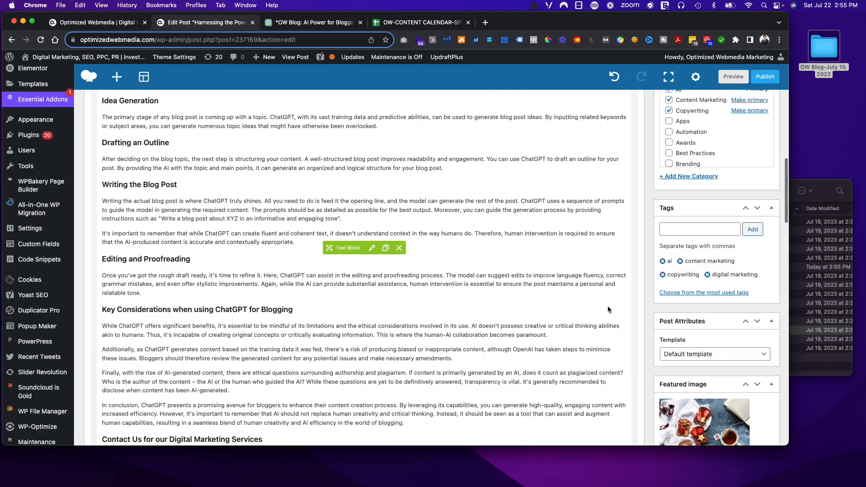
Set the Custom Heading text to blog 108's calendar title, "How to Use ChatGPT to Write a Blog Post: Step-by-Step Guide", and save the changes.
scroll(591, 305, "down", 2)
left_click(379, 268)
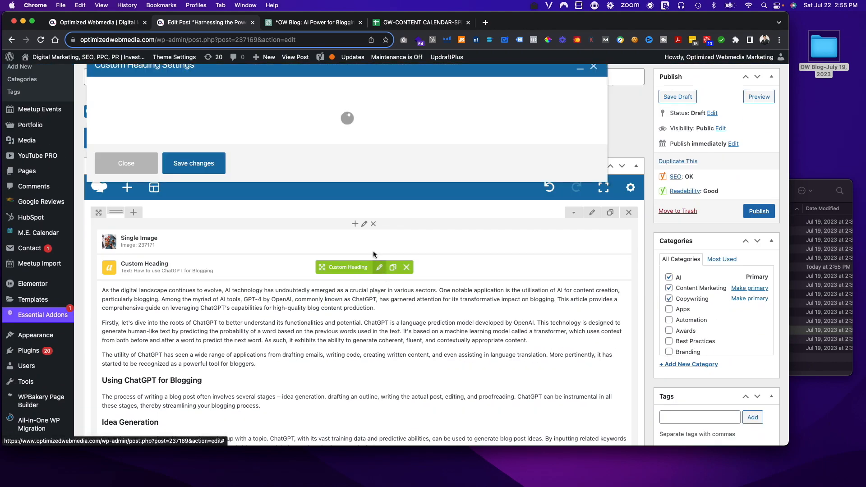
key("super+4")
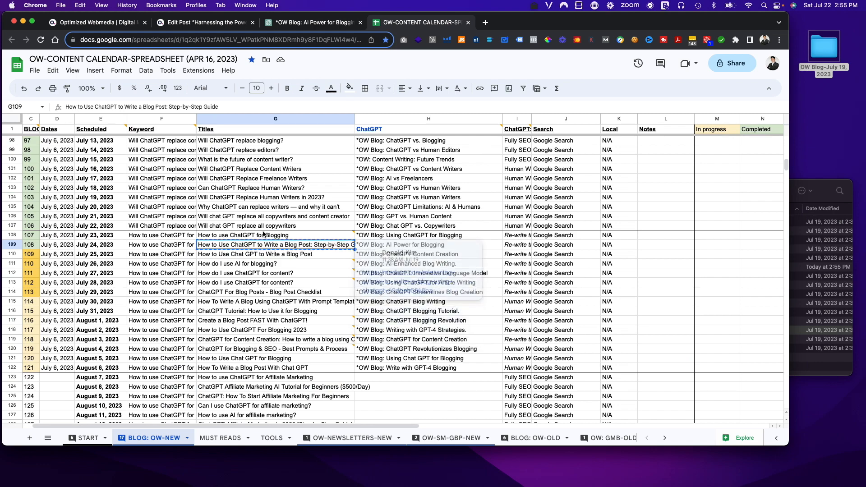
left_click(185, 23)
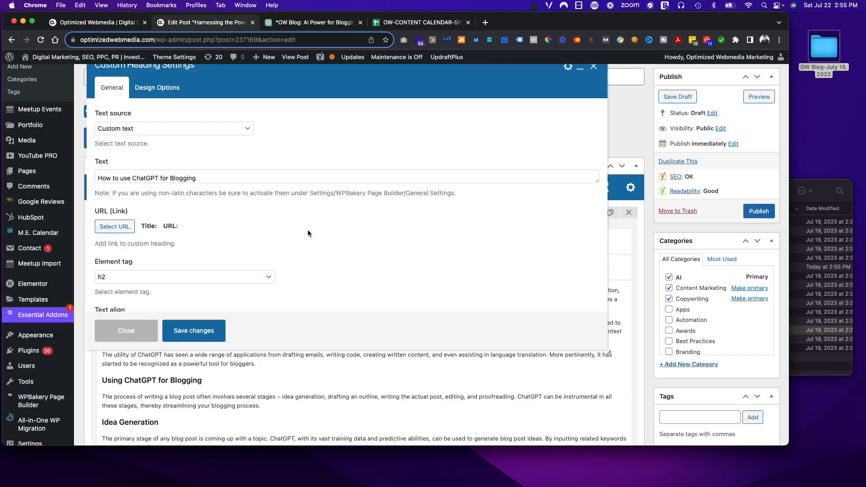
triple_click(205, 178)
key("super+v")
left_click(209, 331)
Open the post's Text Block settings, switch to ChatGPT and copy the whole article from its introduction through the closing "Stay tuned" paragraph.
scroll(316, 336, "down", 5)
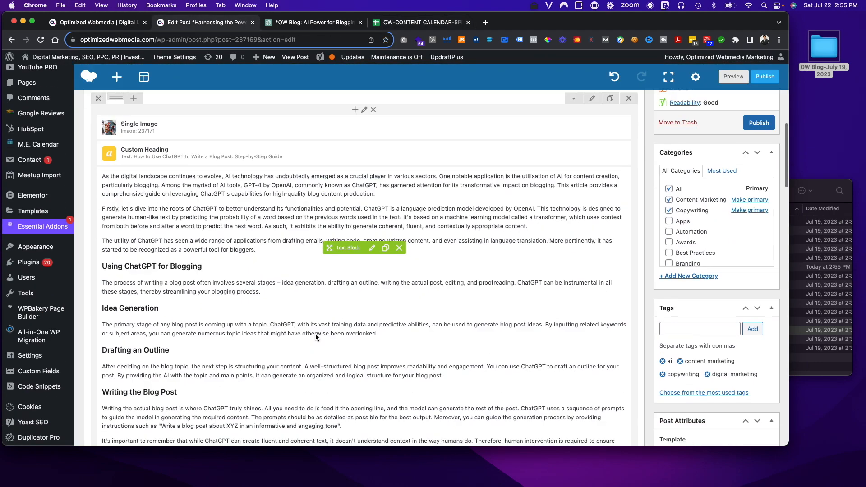
left_click(363, 250)
key("ctrl+Tab")
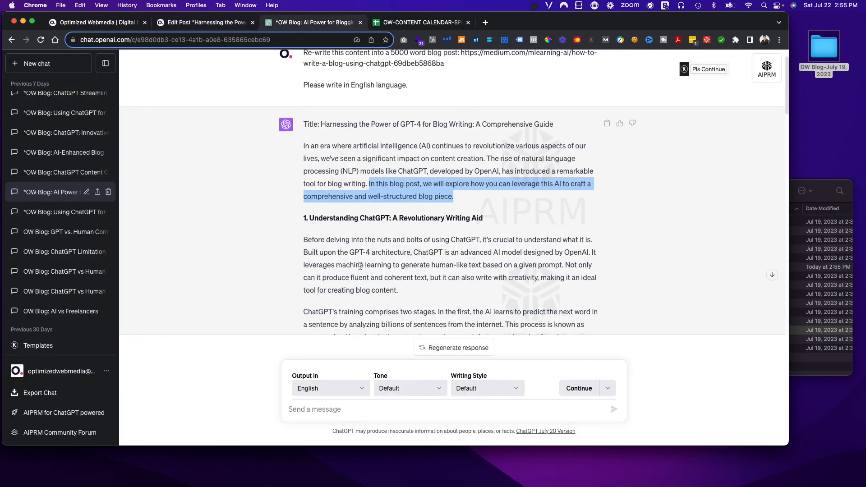
left_click_drag(299, 142, 455, 196)
scroll(382, 255, "down", 20)
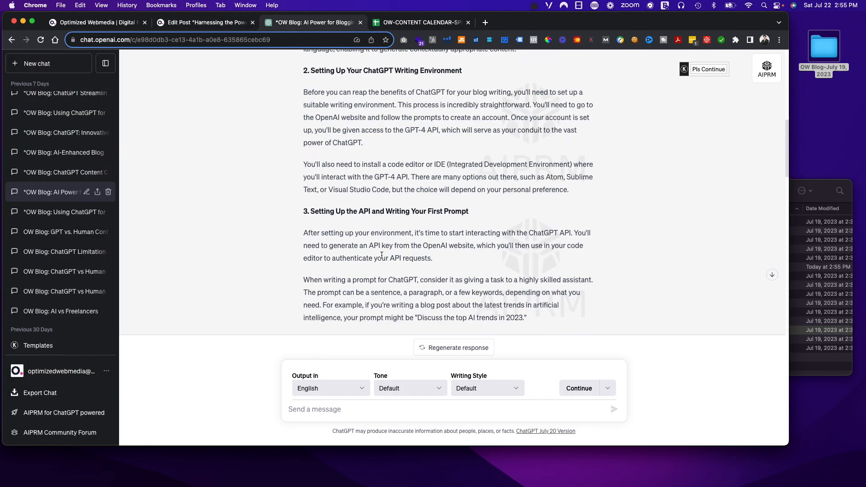
scroll(381, 255, "down", 4)
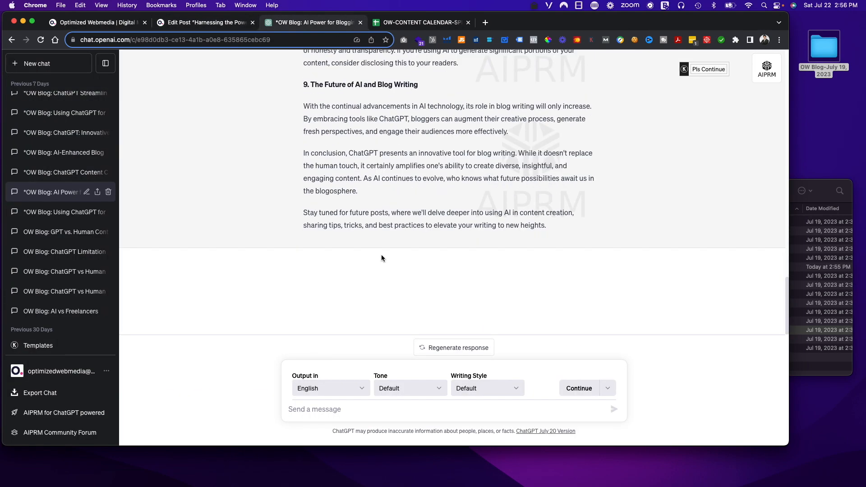
left_click(567, 220, "shift")
Replace the Text Block's old article with the copied one, keeping the "Contact Us for our Digital Marketing Services" section, and save the changes.
left_click(203, 26)
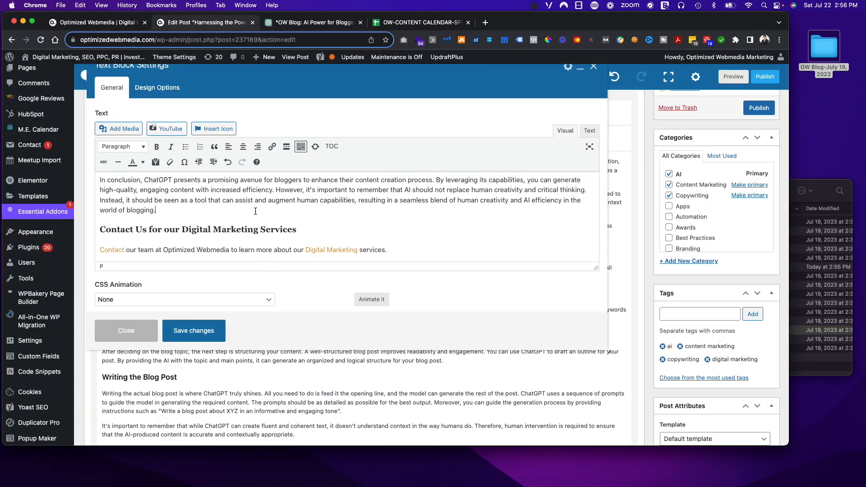
key("cmd+v")
scroll(107, 193, "up", 3)
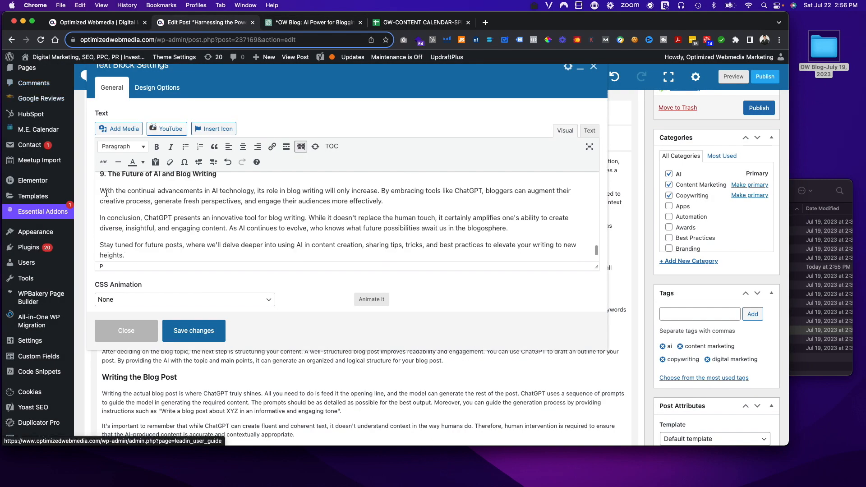
scroll(130, 201, "up", 1)
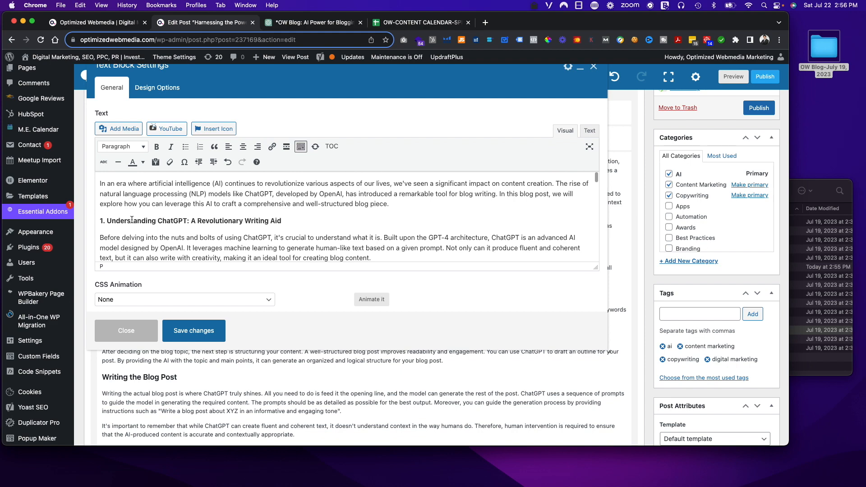
left_click(132, 220)
scroll(138, 212, "down", 5)
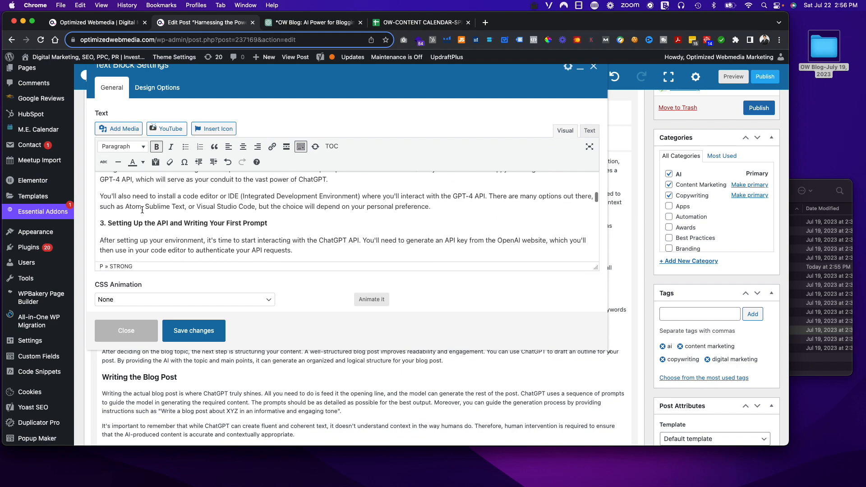
scroll(142, 210, "down", 15)
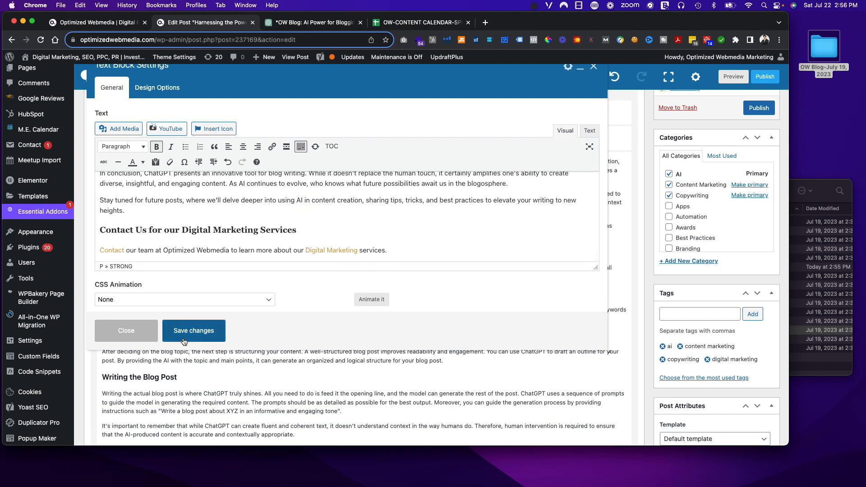
left_click(184, 332)
Check the updated post and its featured image, and save the post as a draft.
scroll(477, 402, "down", 10)
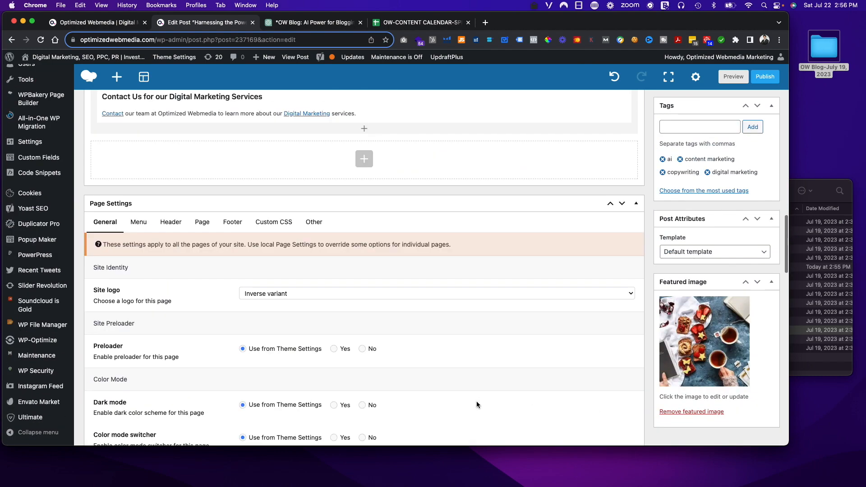
scroll(478, 405, "up", 4)
scroll(477, 405, "up", 3)
left_click(678, 103)
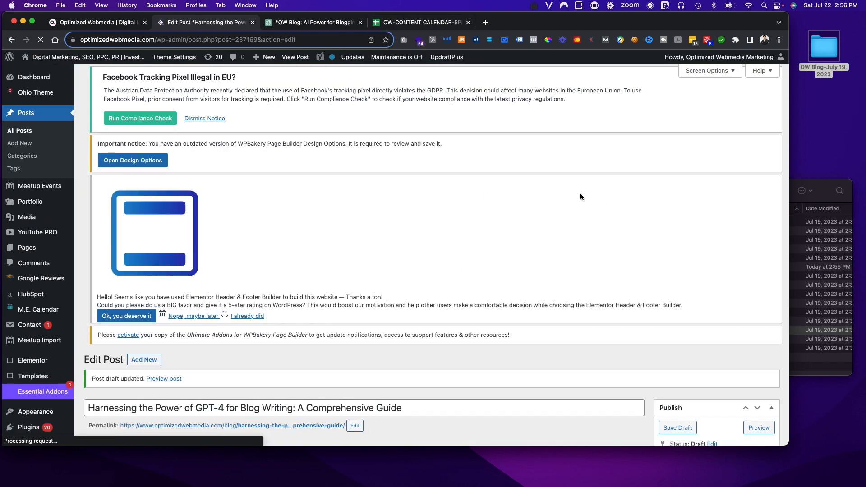
Set the post's publish date to Jul 24, 2023 at 06:00 and schedule it.
scroll(539, 225, "down", 8)
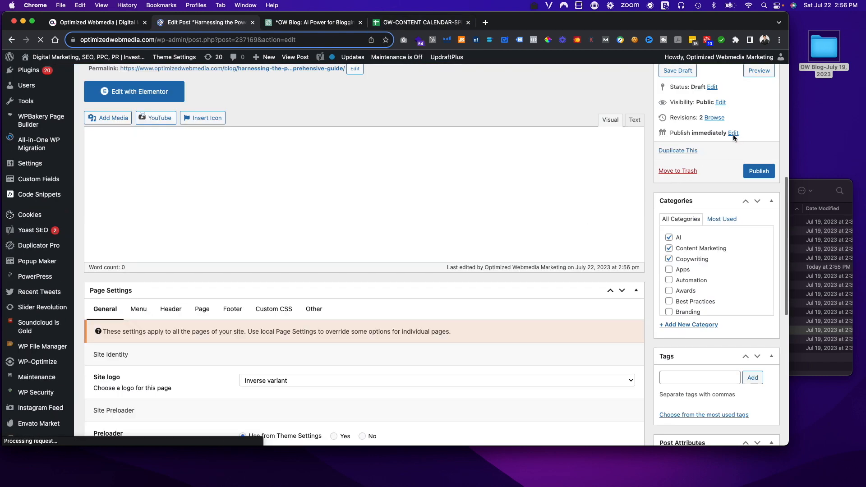
scroll(720, 169, "down", 5)
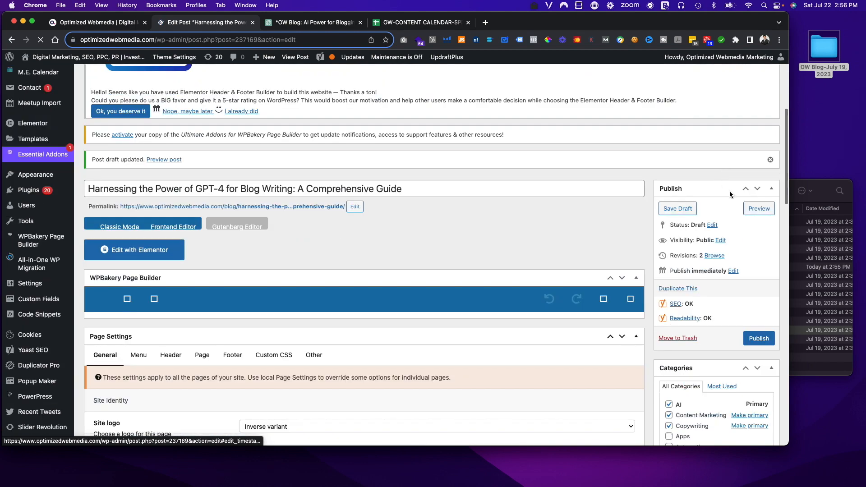
left_click(733, 272)
key("Tab")
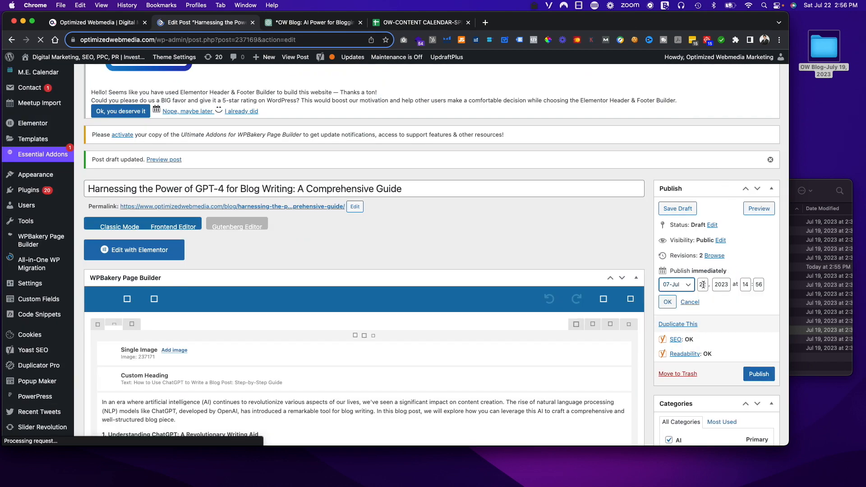
type("24")
key("Tab")
key("Tab")
type("6")
key("Tab")
type("00")
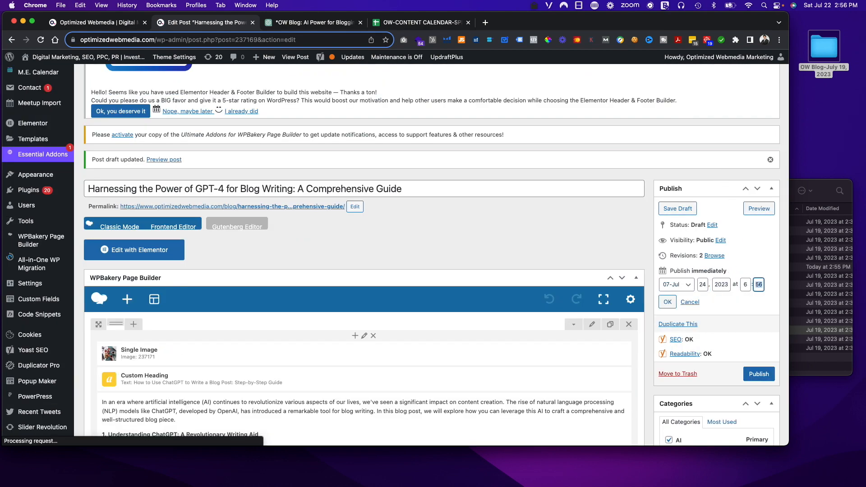
left_click(668, 302)
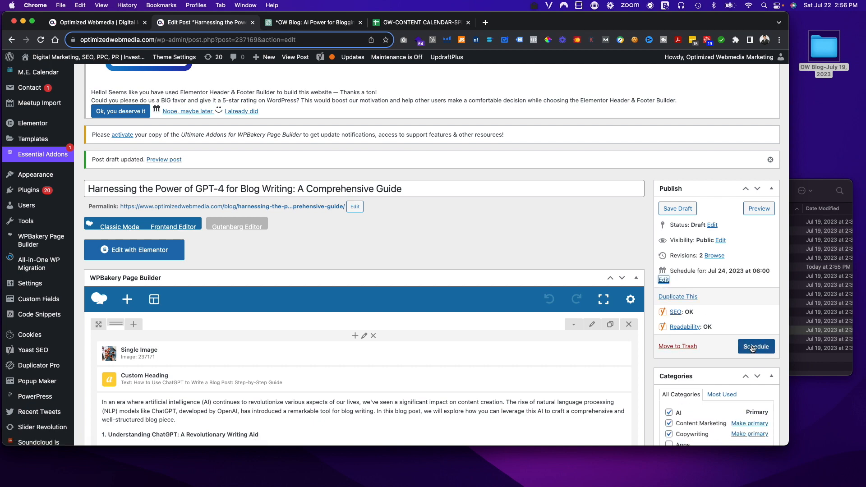
Switch to the content calendar and fill blog 109's number cell with the light green used for the blogs above it.
left_click(325, 22)
left_click(408, 25)
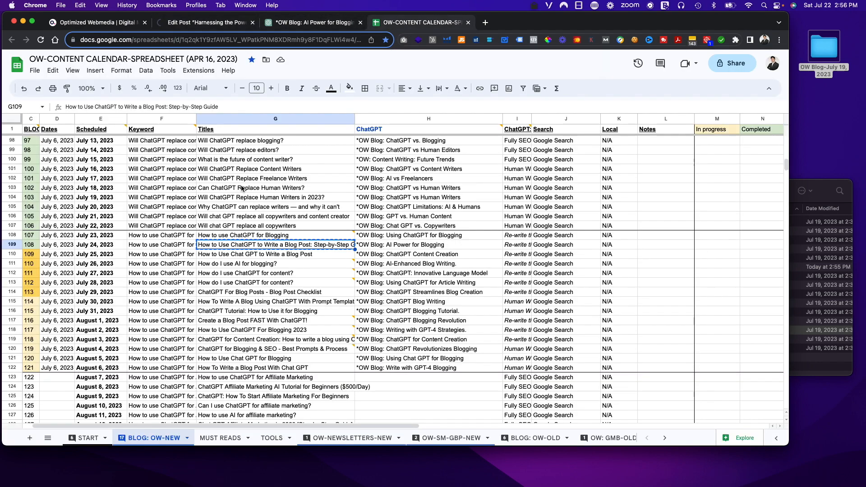
left_click(36, 256)
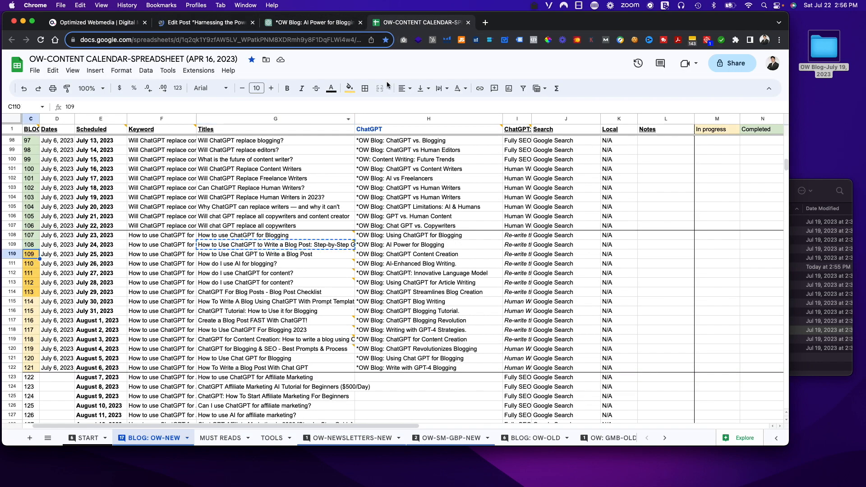
scroll(234, 426, "left", 2)
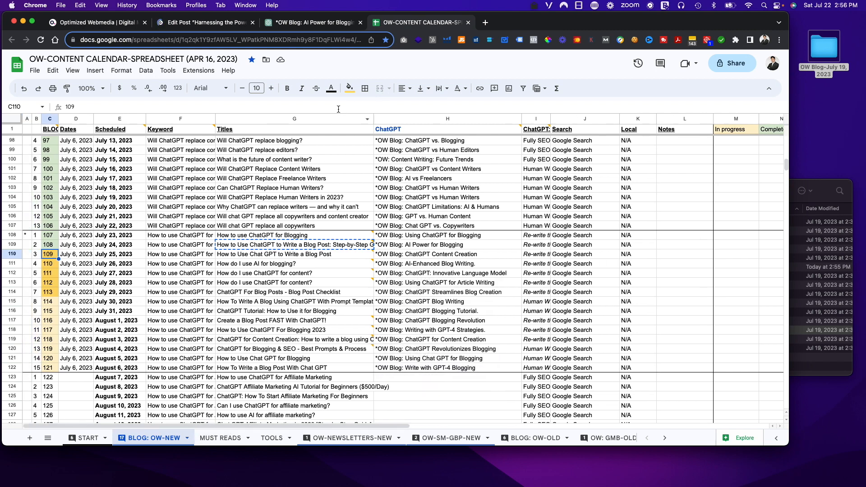
left_click(350, 88)
left_click(382, 140)
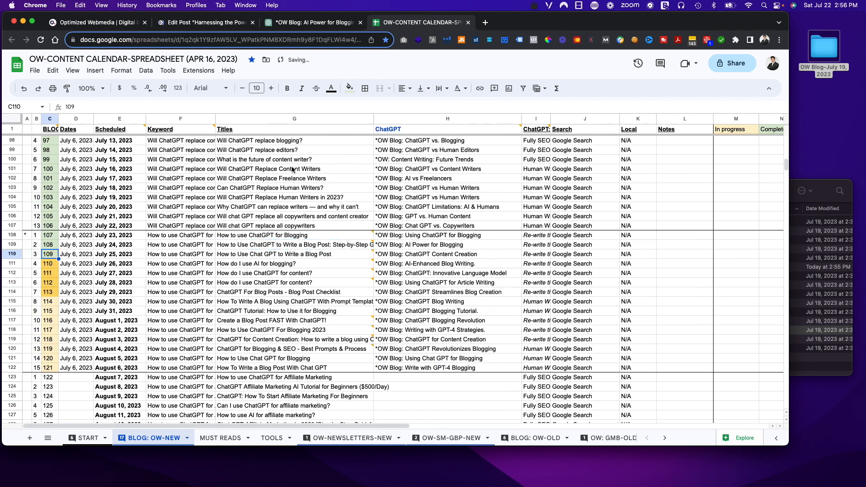
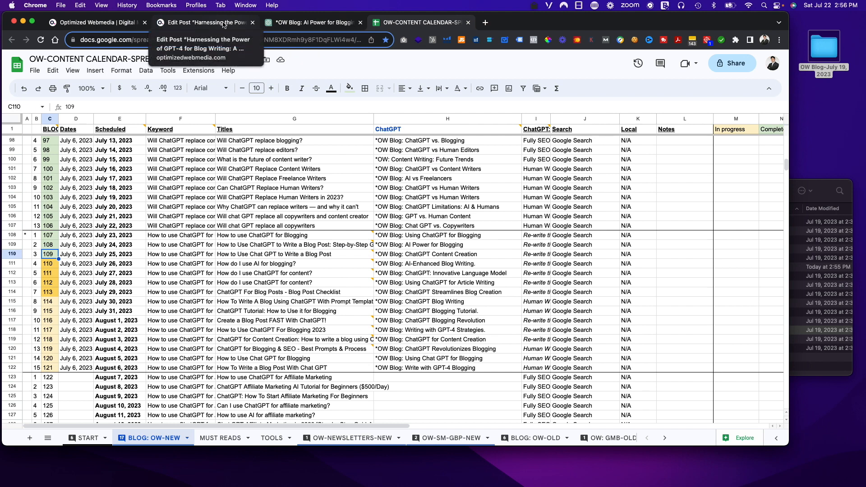
Return to WordPress, duplicate the scheduled "Harnessing the Power of GPT-4 for Blog Writing" post and open the draft copy for editing.
left_click(223, 24)
scroll(488, 169, "down", 5)
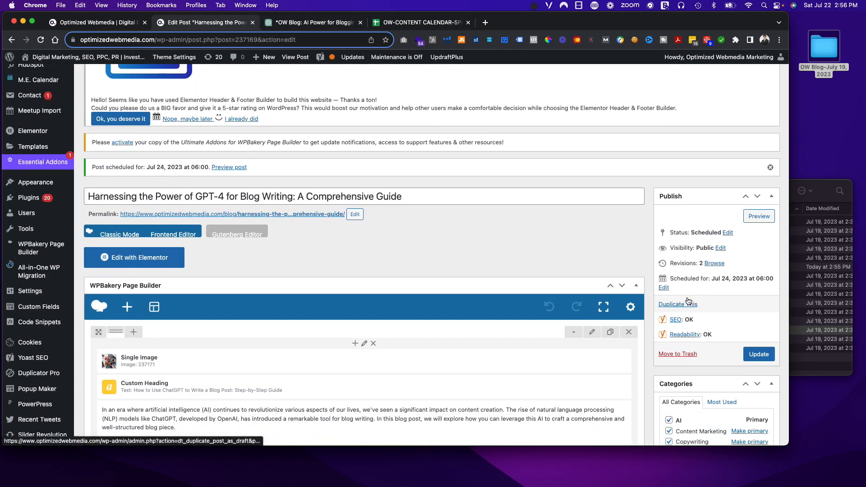
left_click(678, 304)
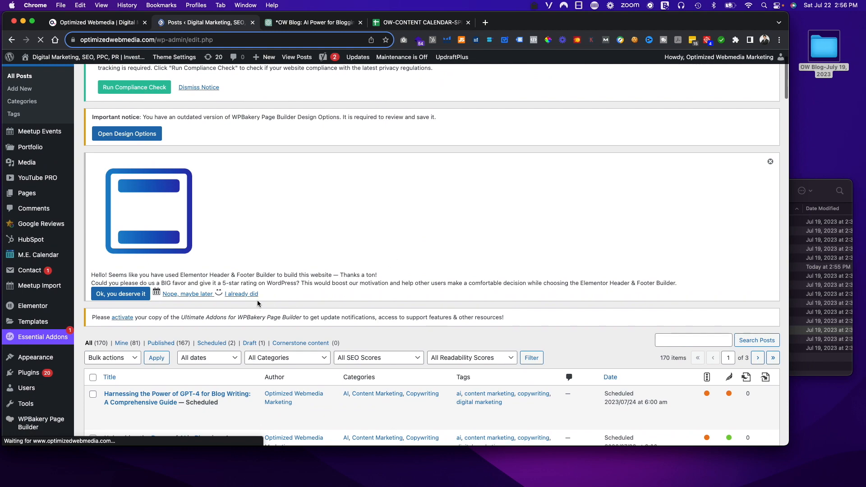
left_click(261, 344)
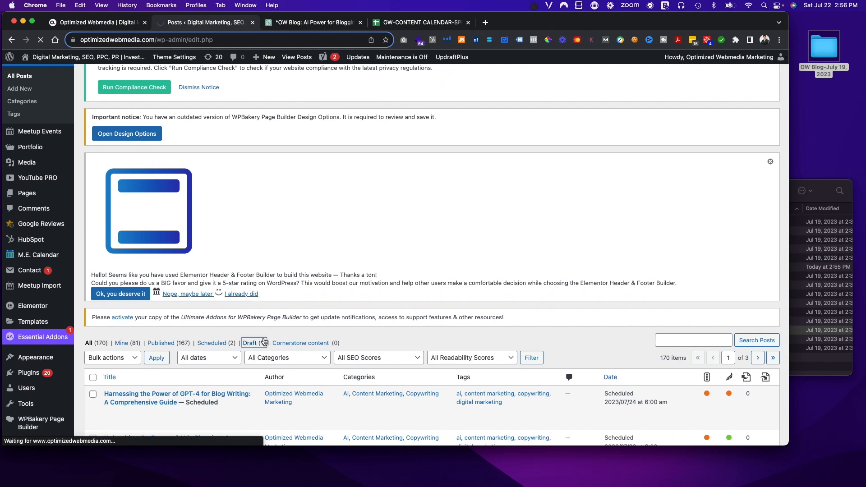
scroll(320, 213, "down", 7)
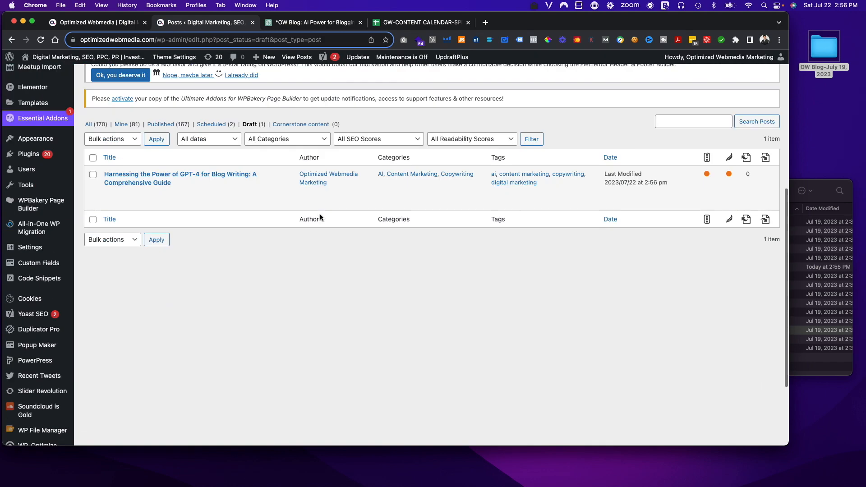
left_click(154, 179)
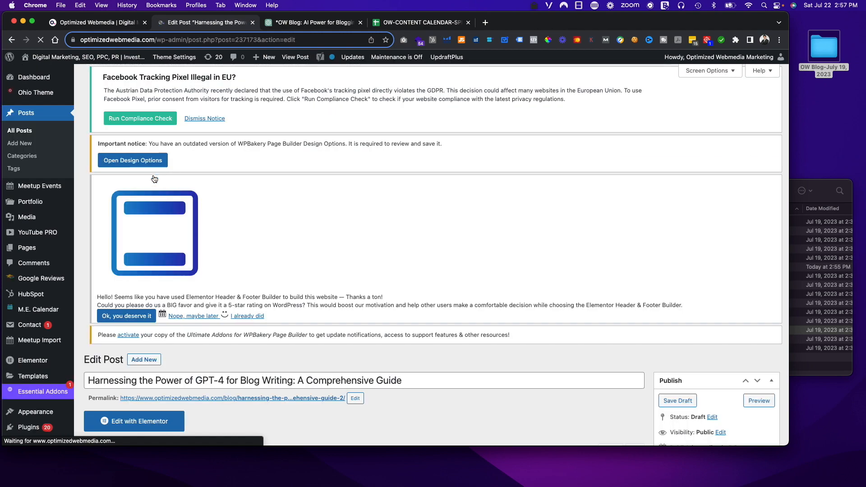
scroll(234, 183, "down", 4)
Switch to ChatGPT, edit the name of the "*OW Blog: AI Power for Blogging" conversation and save it.
left_click(334, 25)
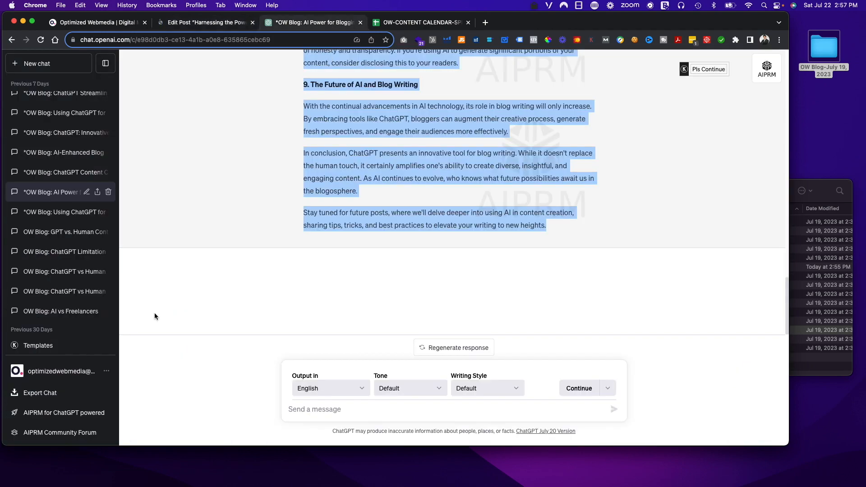
left_click(91, 191)
key("Delete")
key("Delete")
key("Delete")
key("Delete")
key("Delete")
key("Delete")
key("Delete")
key("Delete")
key("Delete")
key("Delete")
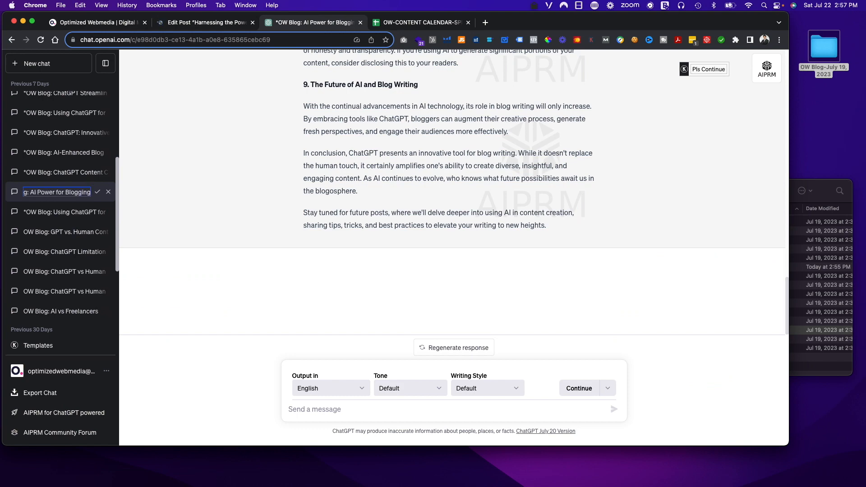
key("Return")
scroll(100, 184, "down", 2)
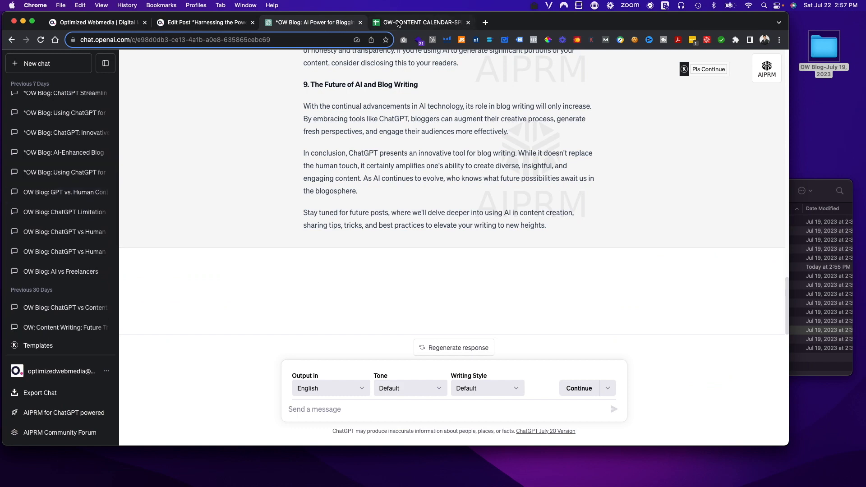
Look up blog 109's title and ChatGPT conversation name in the content calendar.
left_click(398, 24)
left_click(223, 257)
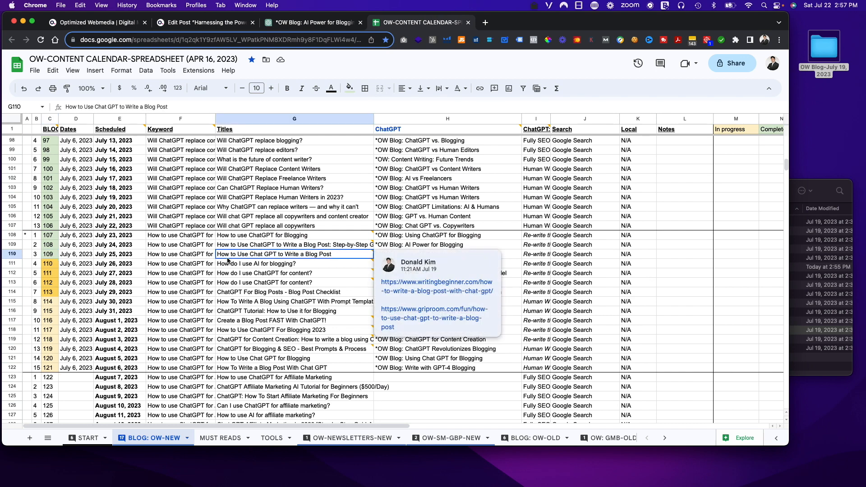
left_click(309, 355)
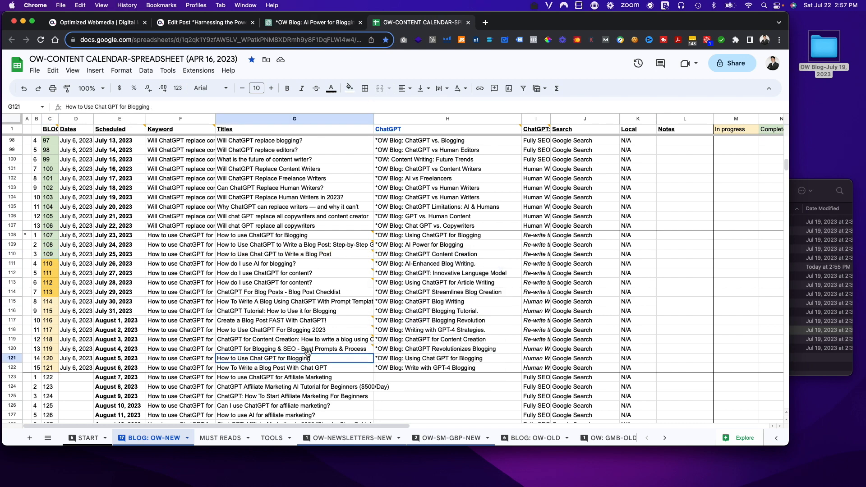
left_click(429, 246)
Open the lowest "*OW Blog: Using ChatGPT" conversation in ChatGPT and compare it with blog 109's entry in the content calendar.
left_click(294, 23)
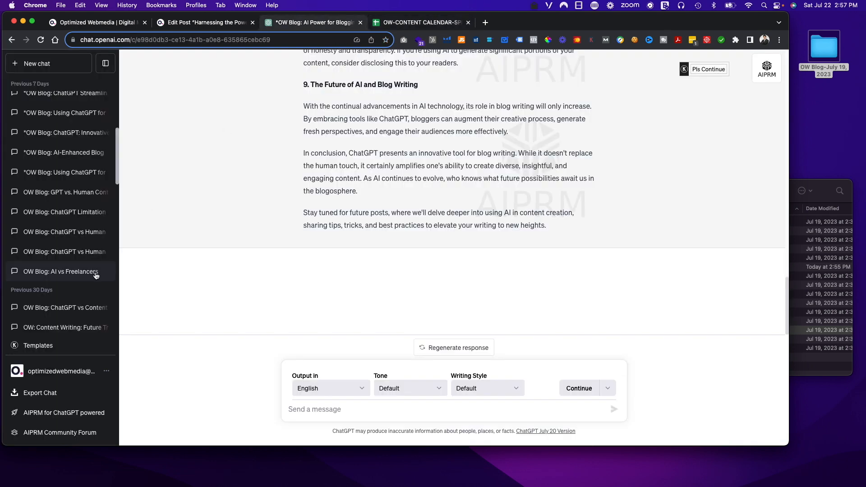
scroll(72, 225, "up", 1)
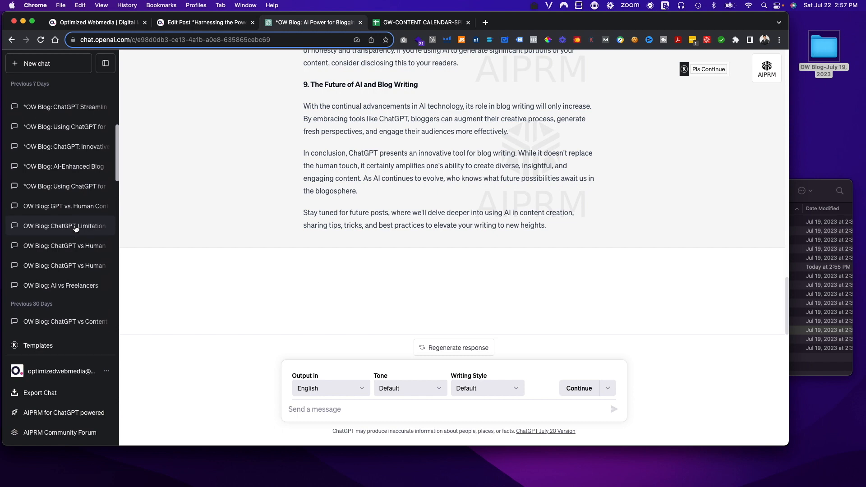
left_click(72, 186)
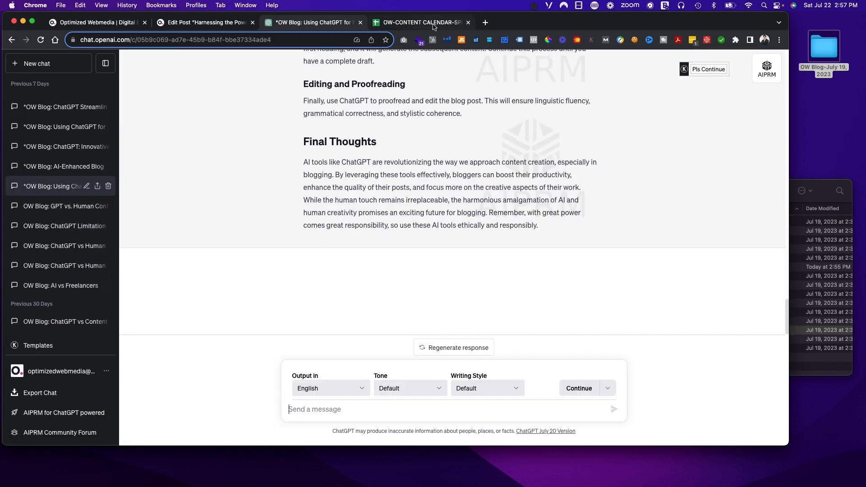
left_click(424, 22)
Find and open the "*OW Blog: ChatGPT for Content Creation" conversation in ChatGPT and check it against blog 109's calendar entry.
left_click(323, 25)
scroll(54, 217, "up", 1)
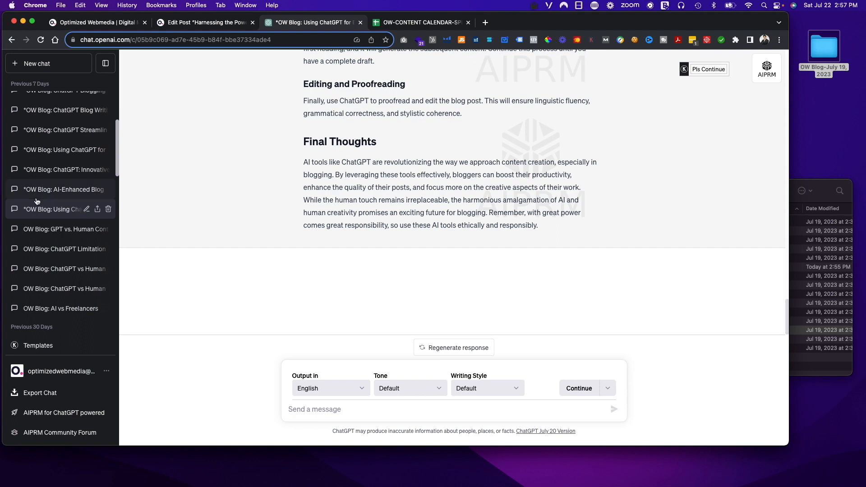
scroll(37, 204, "up", 5)
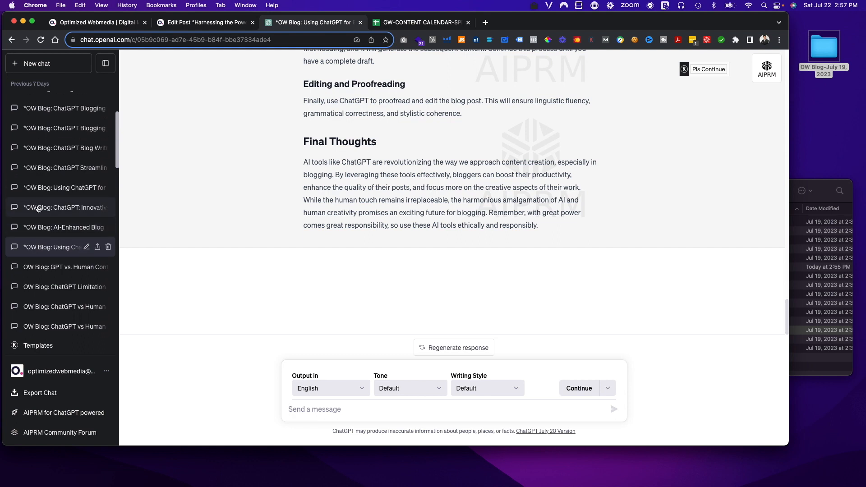
scroll(38, 208, "up", 2)
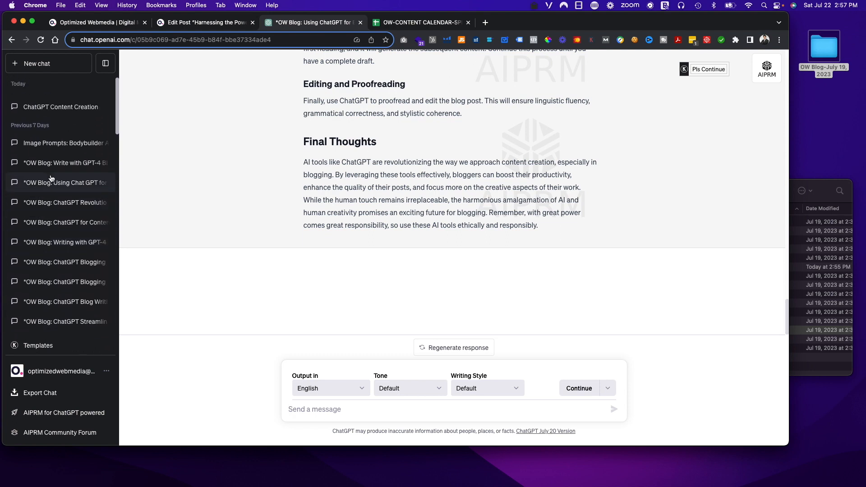
scroll(55, 189, "down", 2)
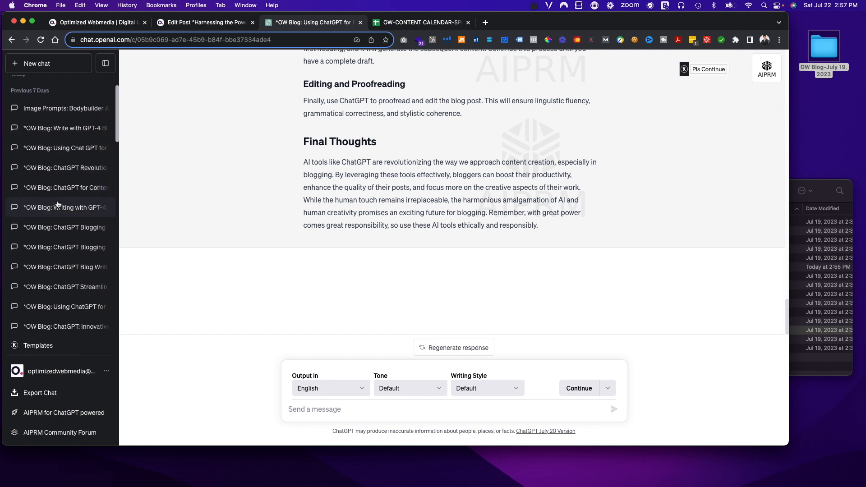
left_click(54, 204)
left_click(53, 193)
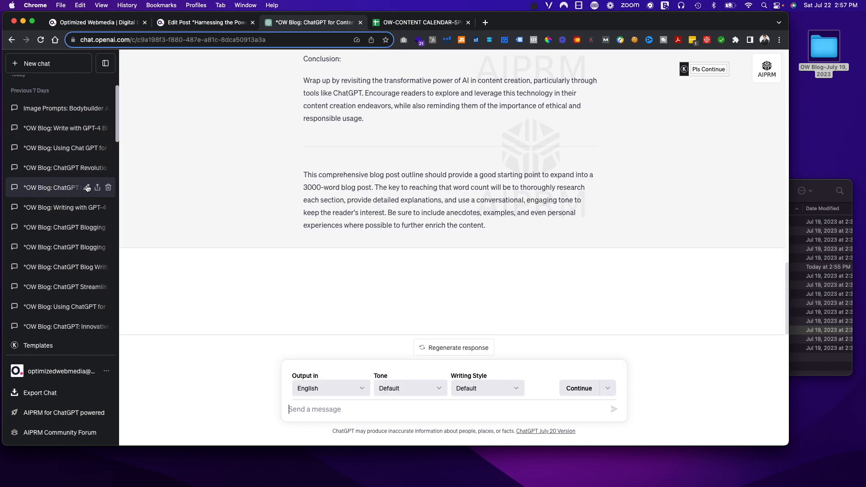
left_click(87, 187)
left_click(399, 27)
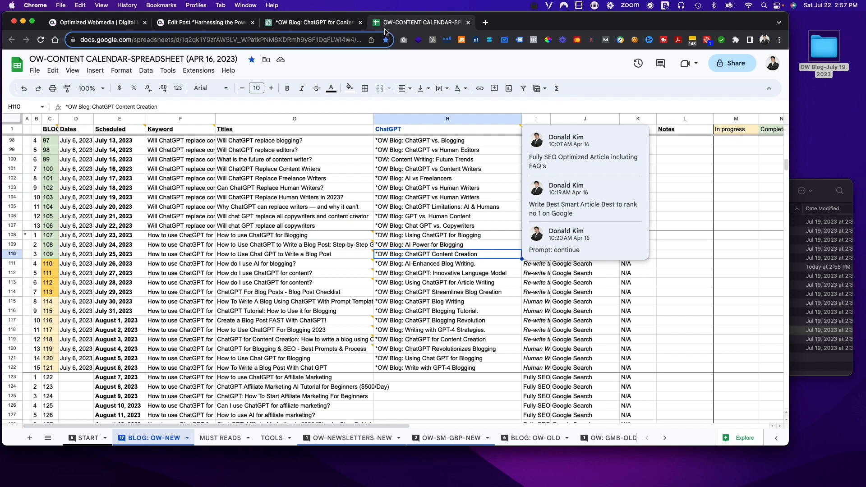
Return to the ChatGPT conversation and copy the article title "Harnessing the Power of ChatGPT for Content Creation".
left_click(319, 25)
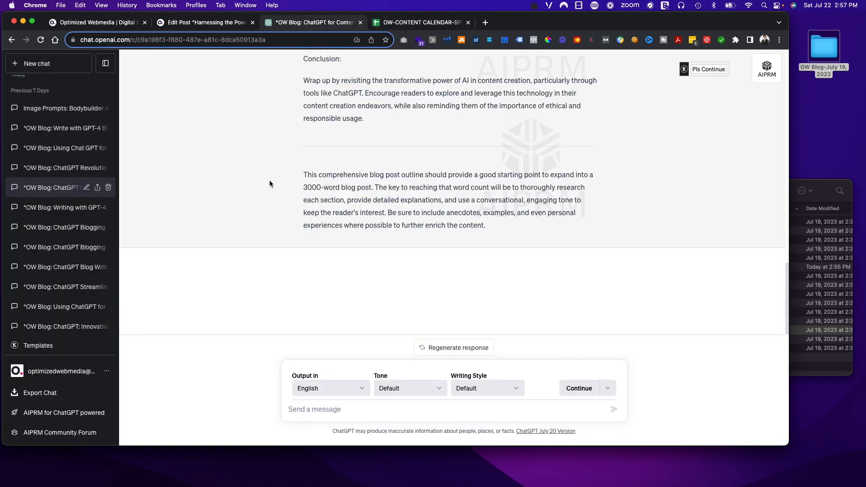
scroll(86, 188, "down", 1)
scroll(406, 173, "up", 10)
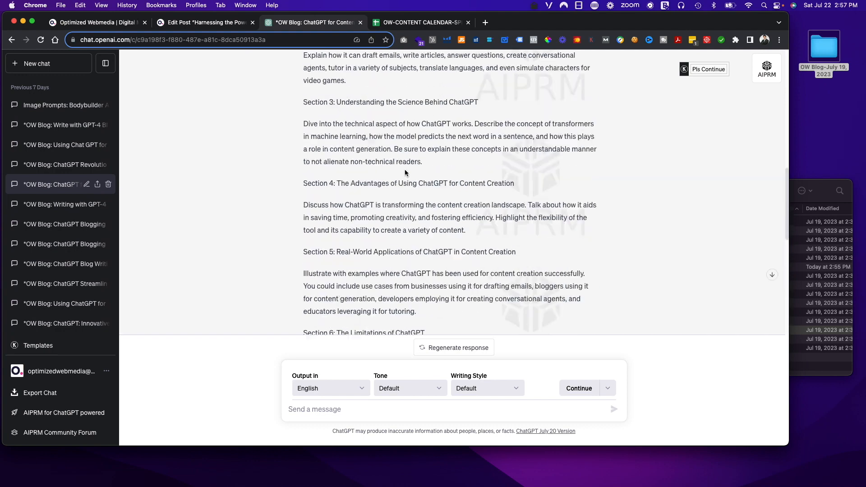
scroll(405, 173, "up", 10)
scroll(377, 180, "down", 3)
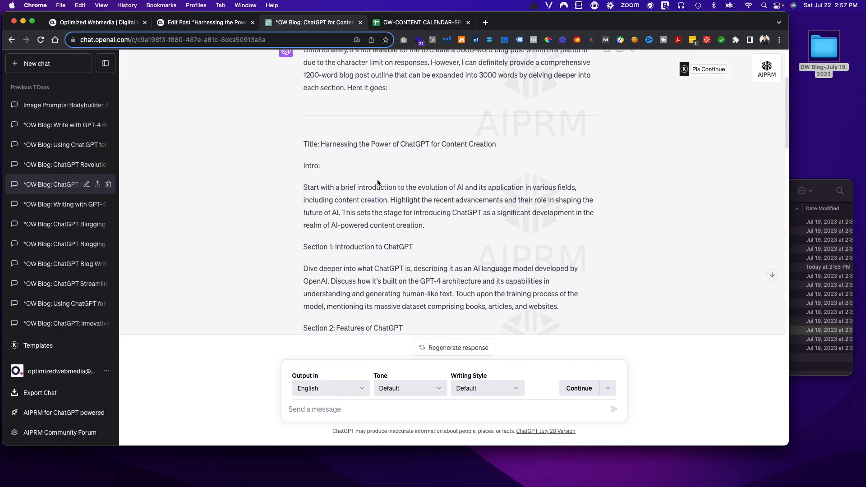
left_click_drag(511, 141, 323, 147)
key("super+c")
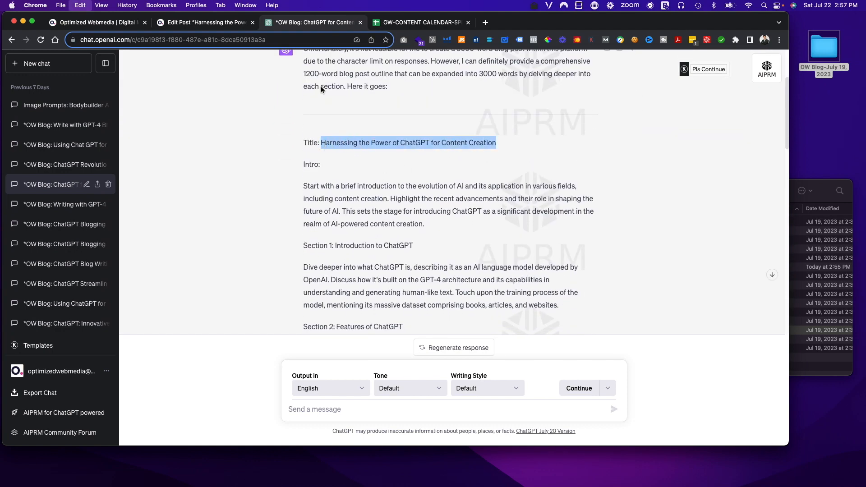
Replace the duplicated WordPress post's title with "Harnessing the Power of ChatGPT for Content Creation" and save the draft.
left_click(185, 26)
scroll(578, 258, "down", 5)
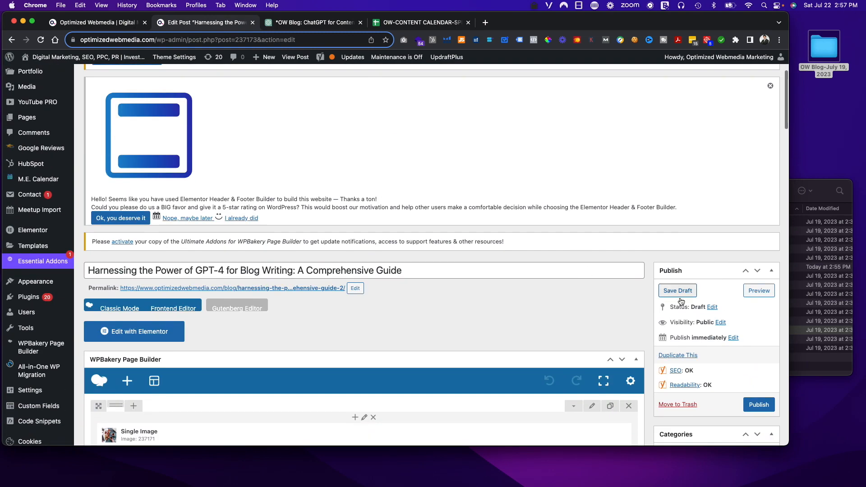
triple_click(455, 252)
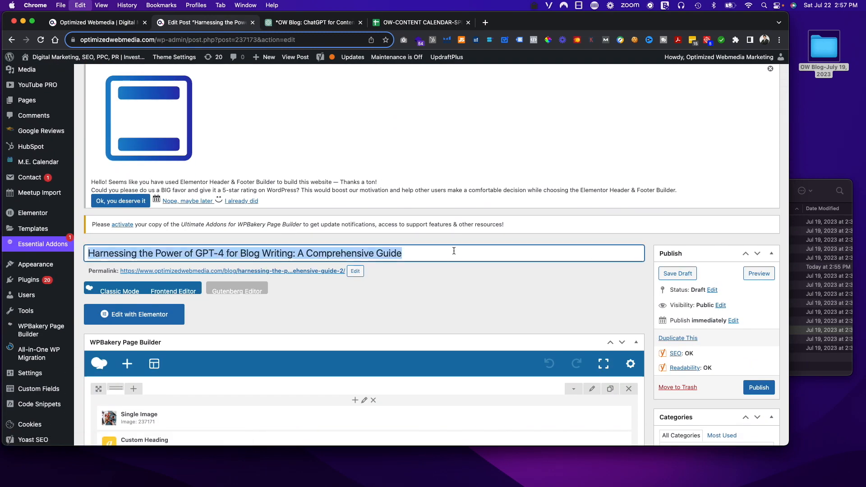
key("super+v")
left_click(678, 274)
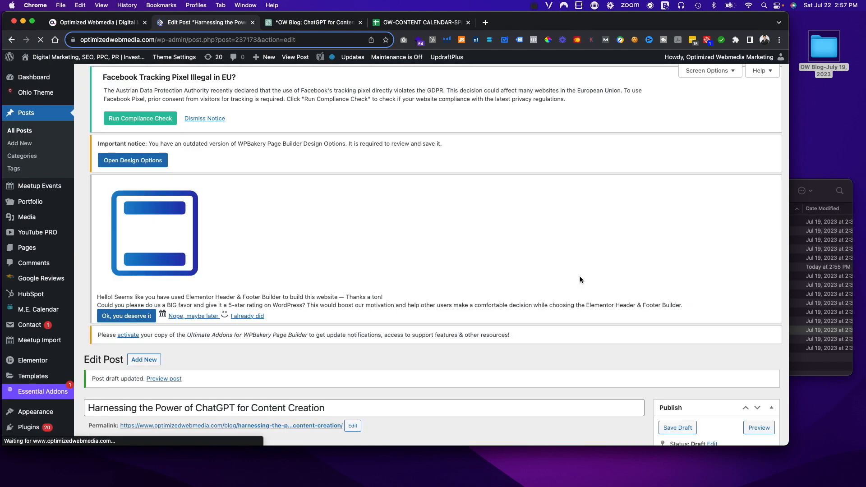
Replace the post's Yoast SEO title with "Harnessing the Power of ChatGPT for Content Creation".
scroll(581, 278, "down", 20)
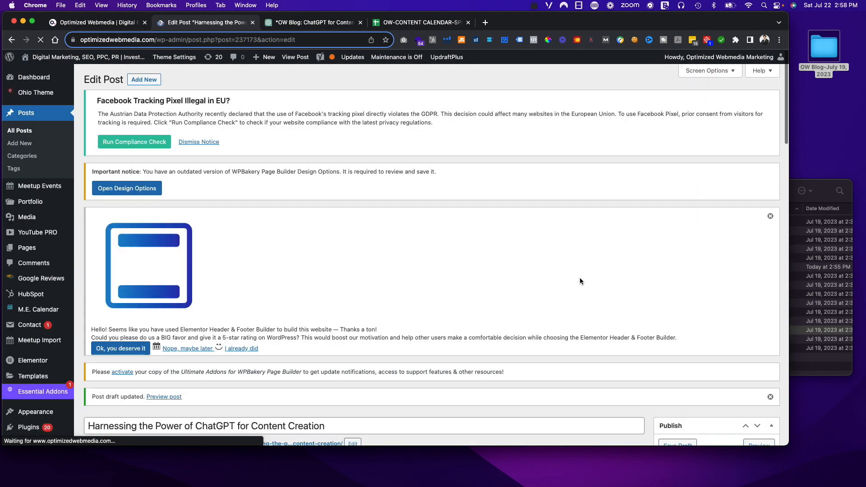
scroll(580, 277, "down", 10)
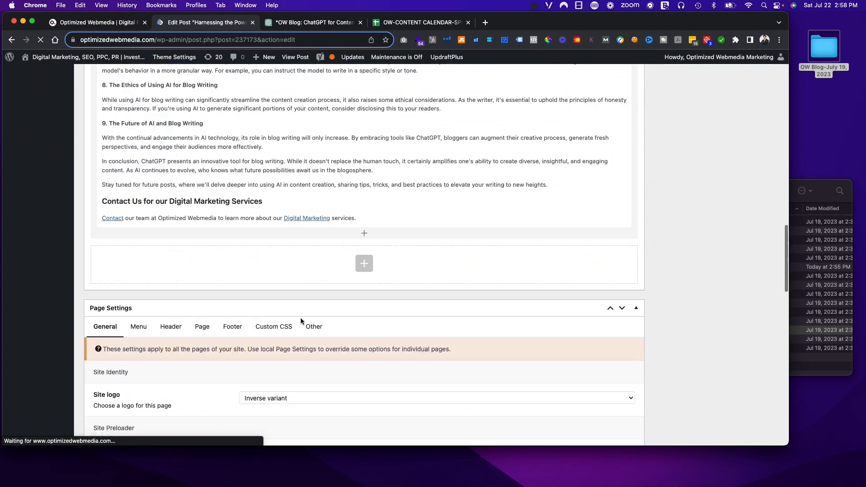
scroll(301, 318, "down", 7)
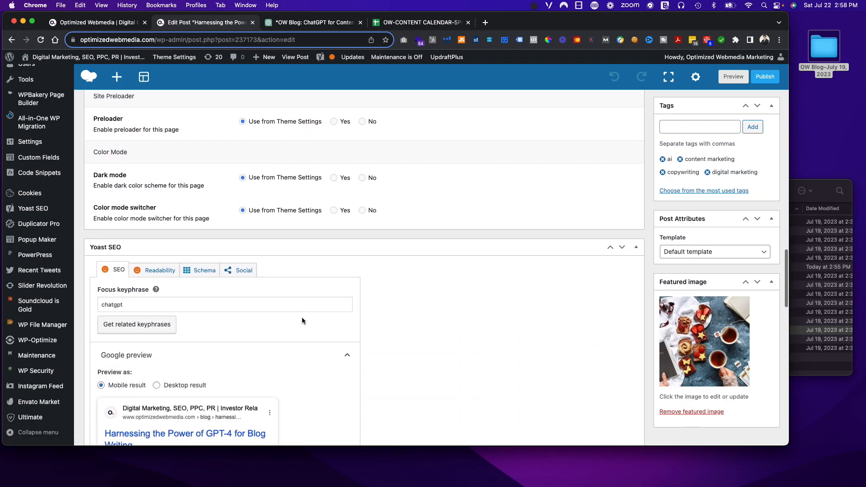
scroll(303, 317, "down", 5)
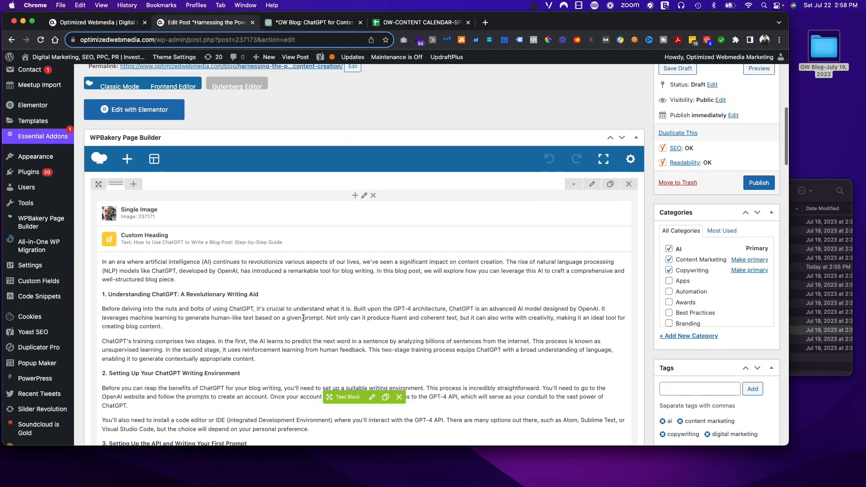
scroll(303, 318, "down", 10)
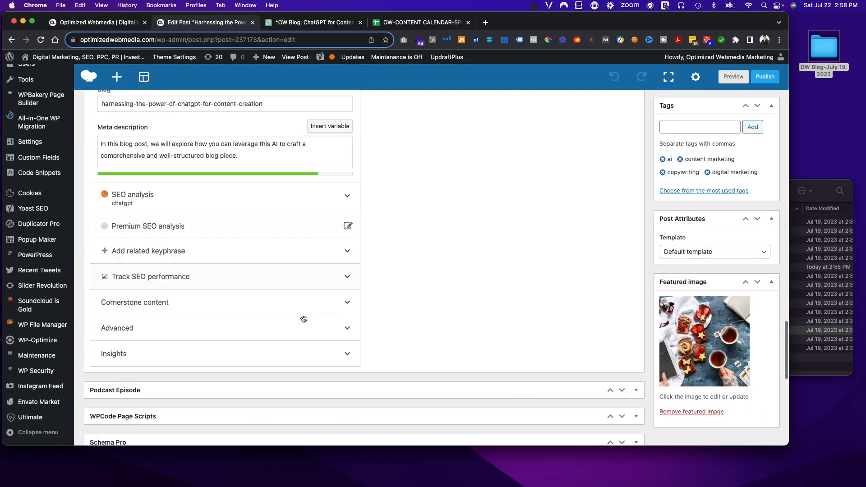
scroll(303, 318, "up", 2)
triple_click(254, 157)
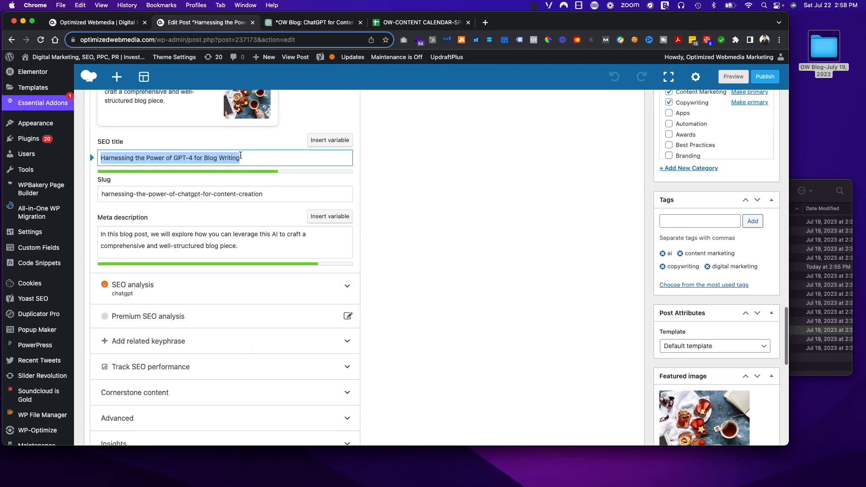
key("super+v")
Review the article outline in ChatGPT and copy the intro's last sentence, starting "This sets the stage for introducing ChatGPT".
left_click(407, 24)
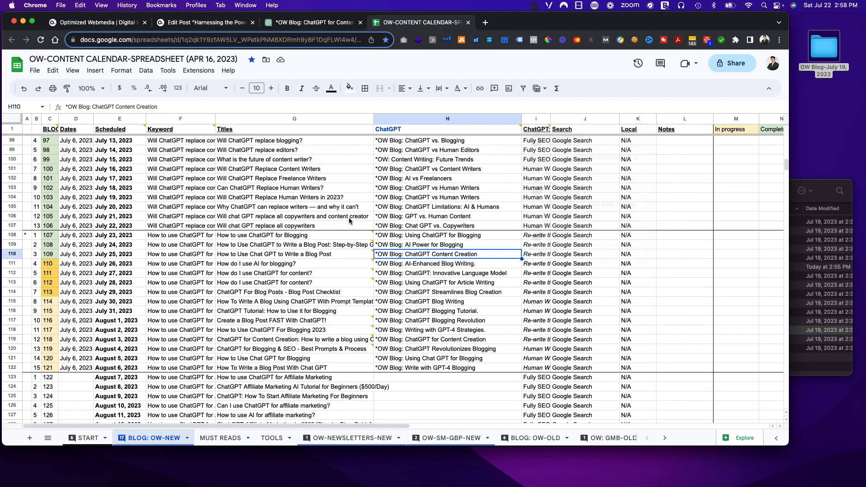
left_click(314, 22)
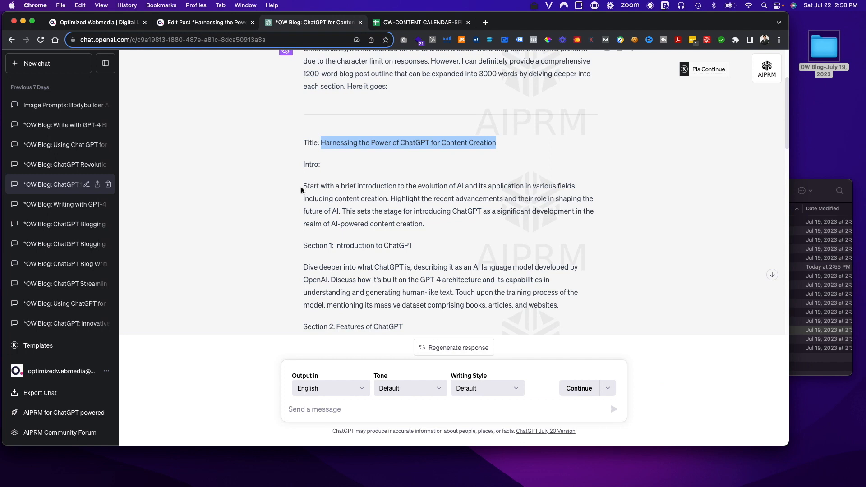
left_click_drag(427, 224, 352, 213)
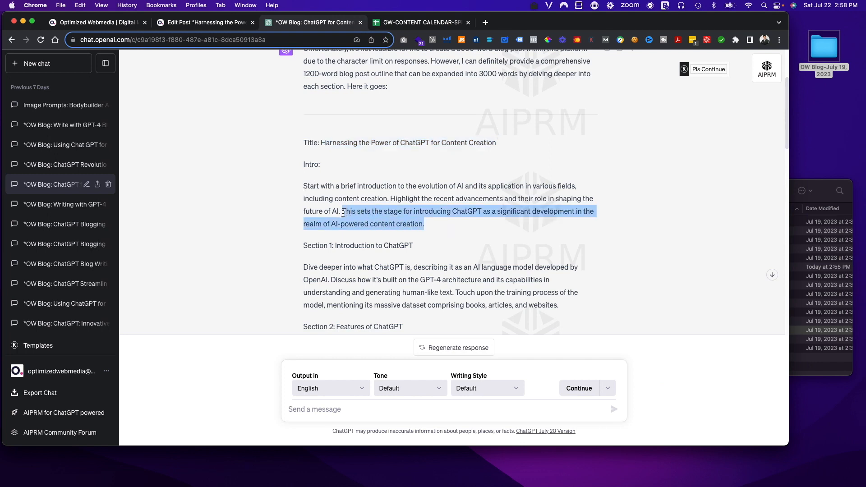
left_click(435, 244)
scroll(433, 246, "down", 2)
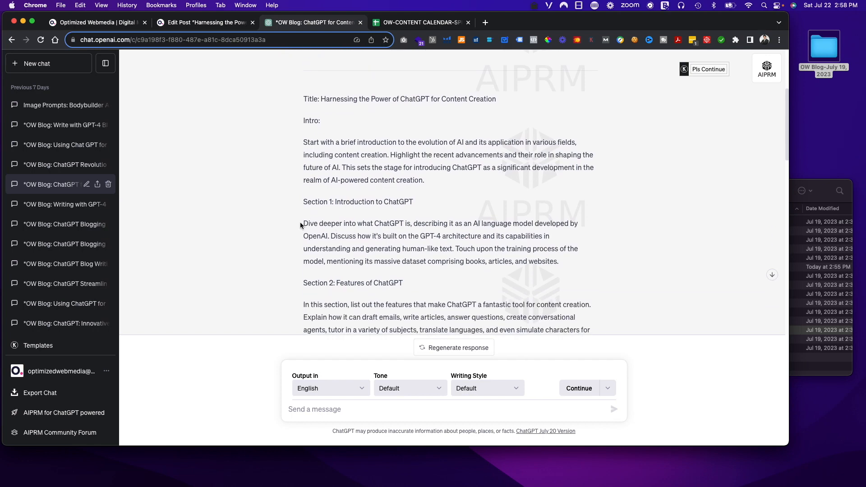
scroll(341, 235, "down", 15)
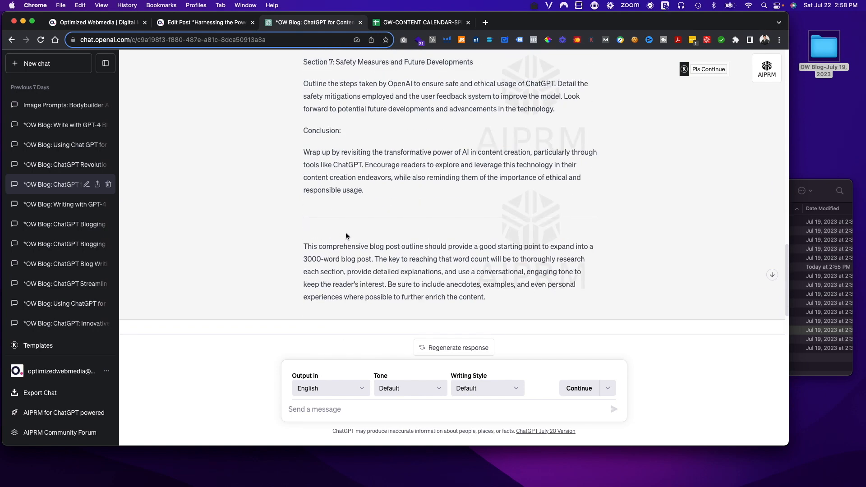
scroll(346, 236, "up", 15)
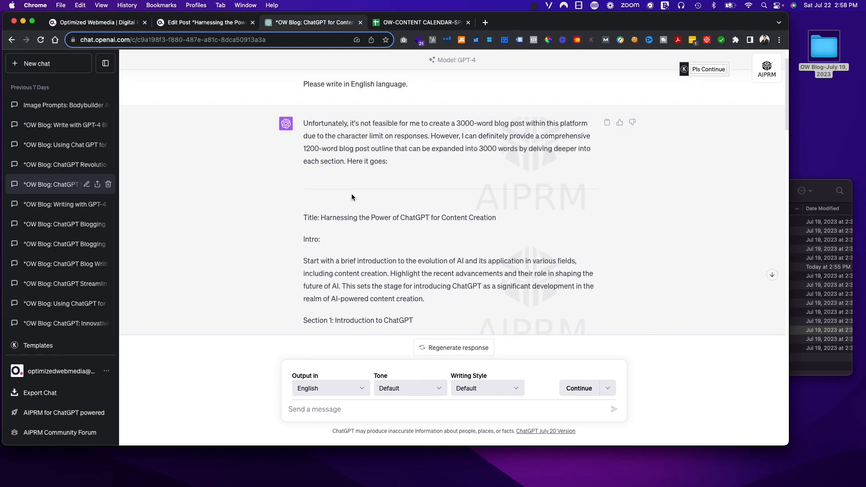
scroll(352, 197, "down", 3)
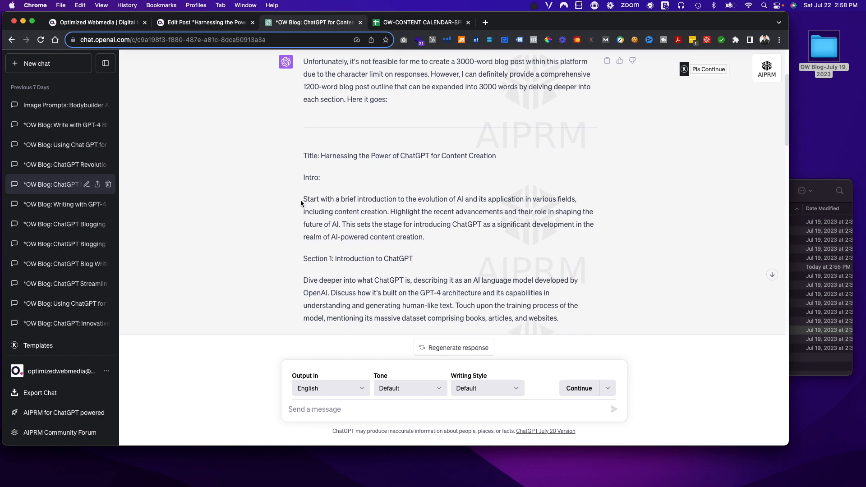
left_click_drag(432, 239, 334, 225)
key("super+c")
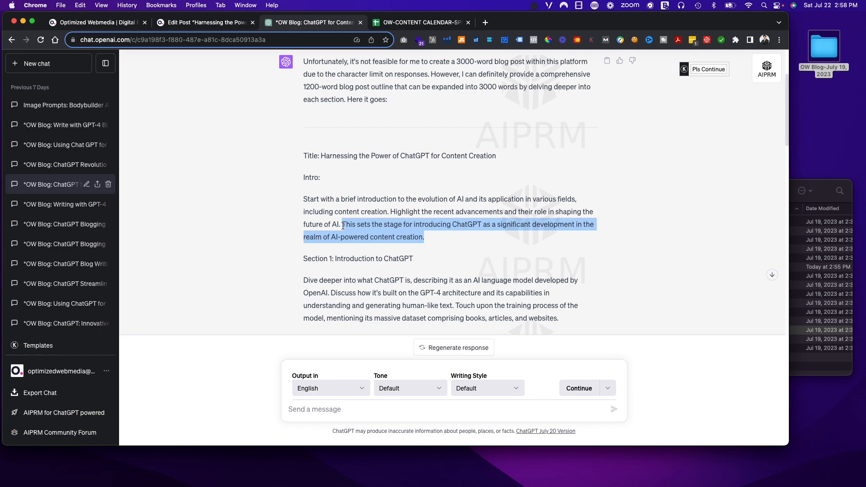
Replace the post's Yoast meta description in WordPress with the copied sentence starting "This sets the stage for introducing ChatGPT".
left_click(194, 23)
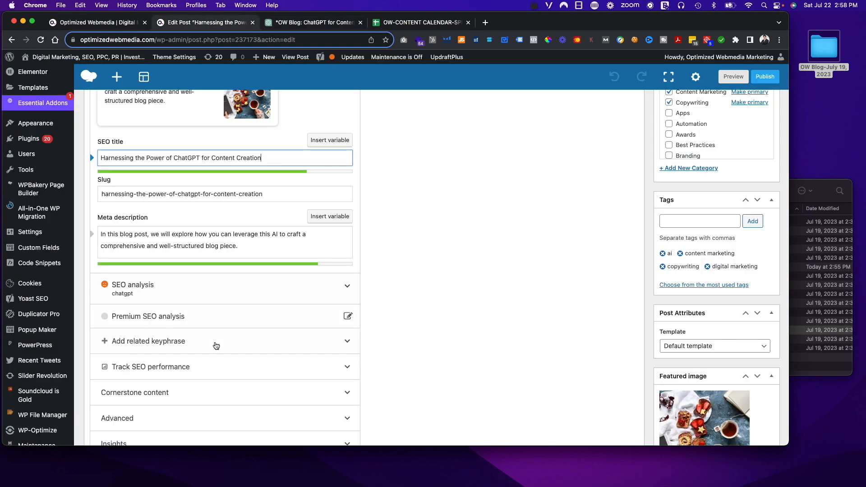
left_click(178, 237)
key("super+a")
key("super+v")
scroll(514, 233, "up", 12)
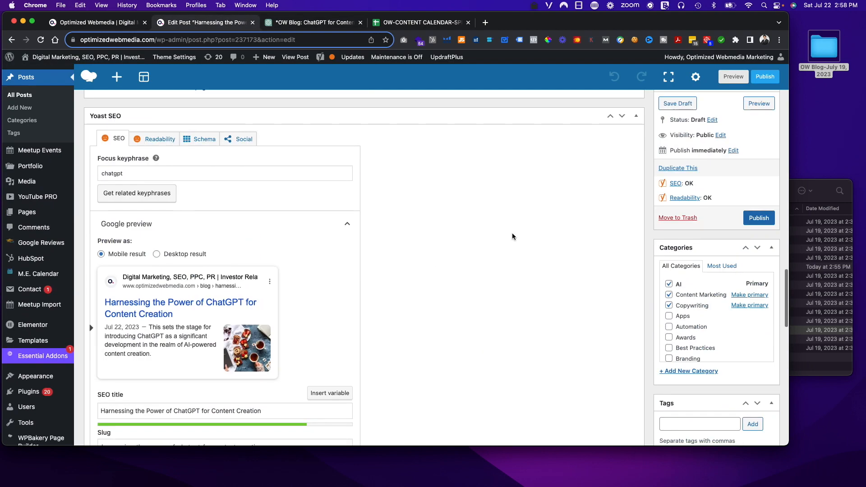
Open the post's single image element for editing and look up blog 109's title in the content calendar.
scroll(502, 234, "up", 15)
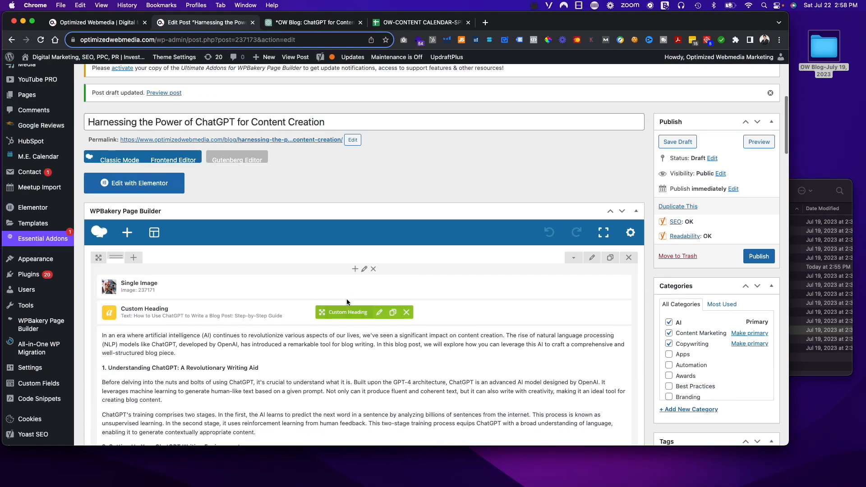
left_click(375, 289)
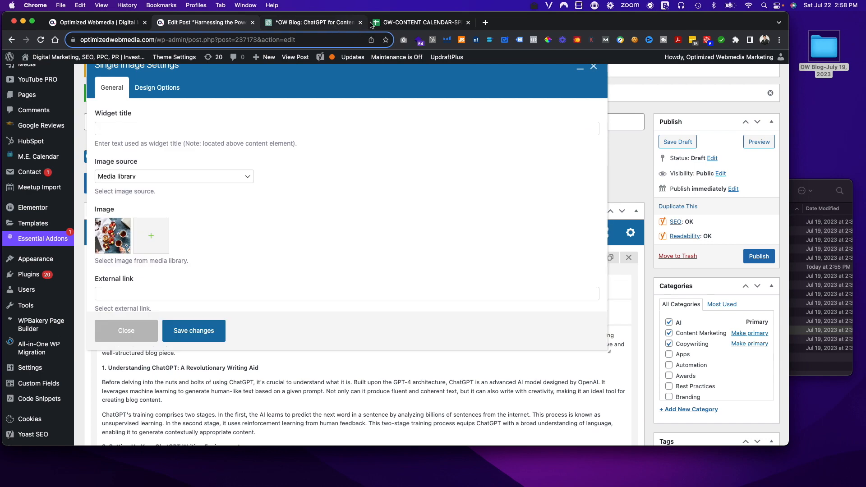
left_click(408, 22)
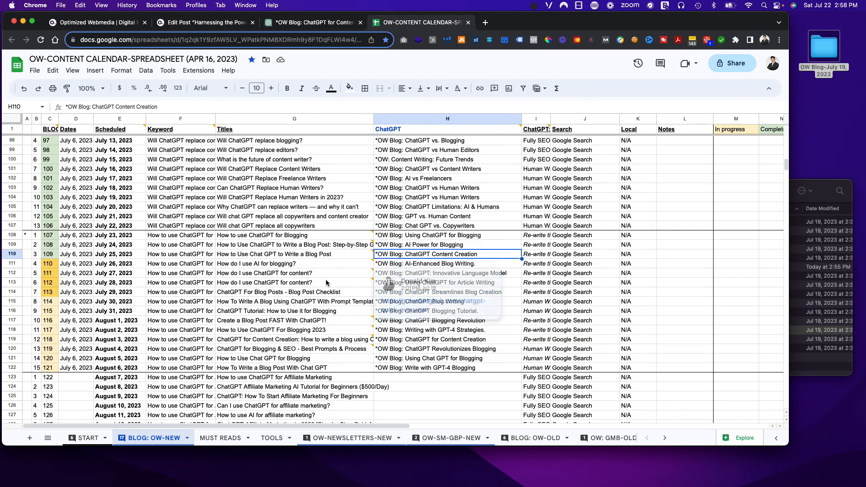
left_click(307, 255)
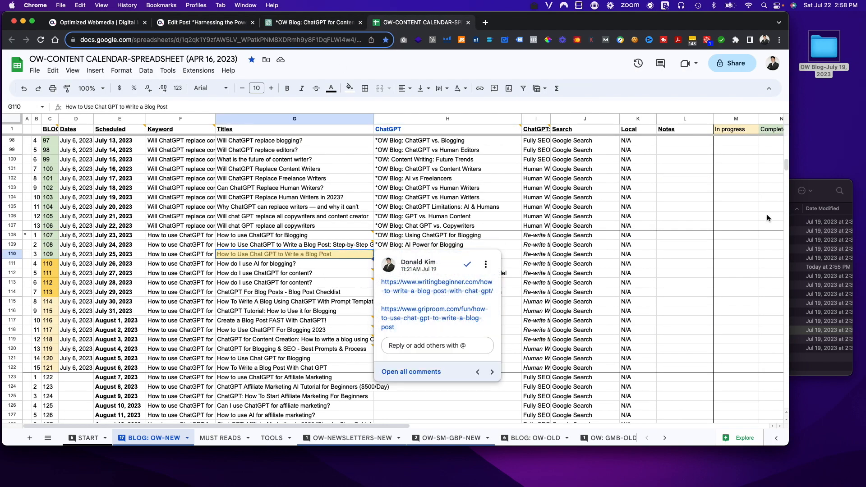
In Finder, move the "Step-by-Step Guide" image into the DONE folder and select "How to Use Chat GPT to Write a Blog Post.jpg".
left_click(822, 181)
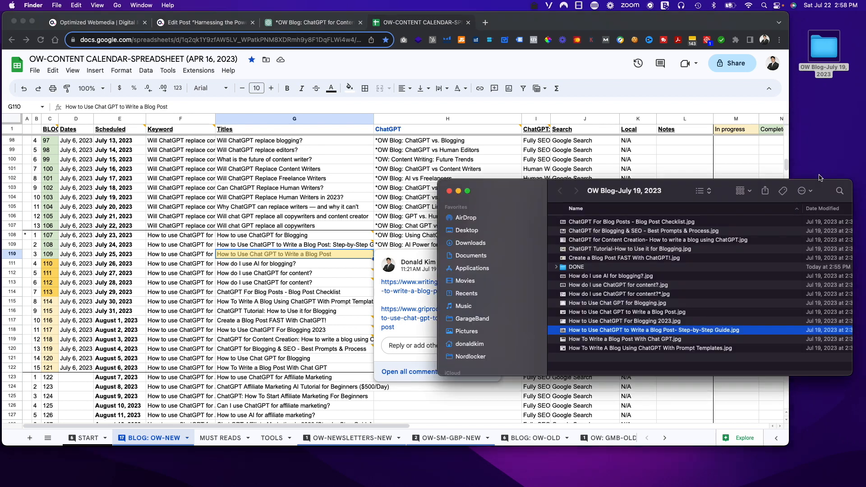
left_click_drag(593, 333, 577, 267)
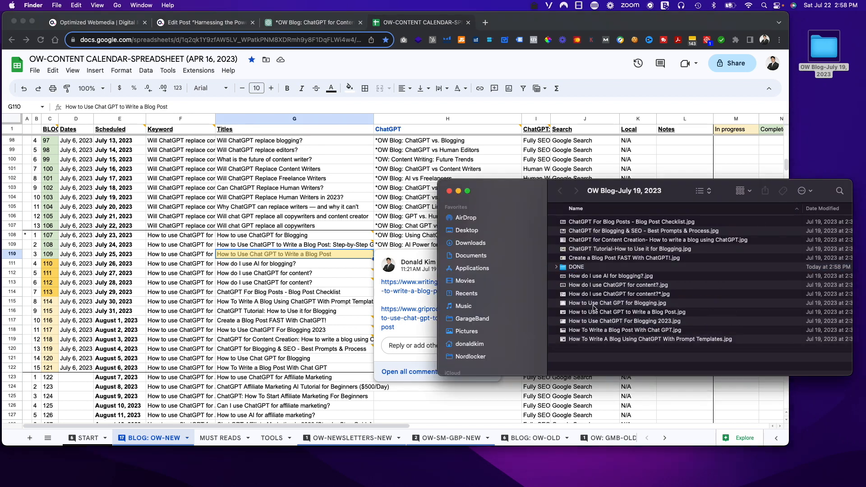
left_click(594, 313)
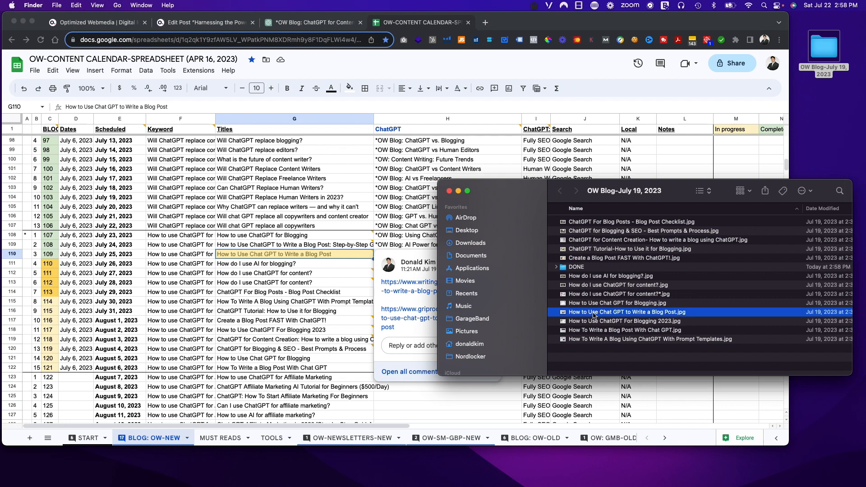
Upload "How to Use Chat GPT to Write a Blog Post.jpg" to the WordPress media library from the single image settings.
left_click(192, 24)
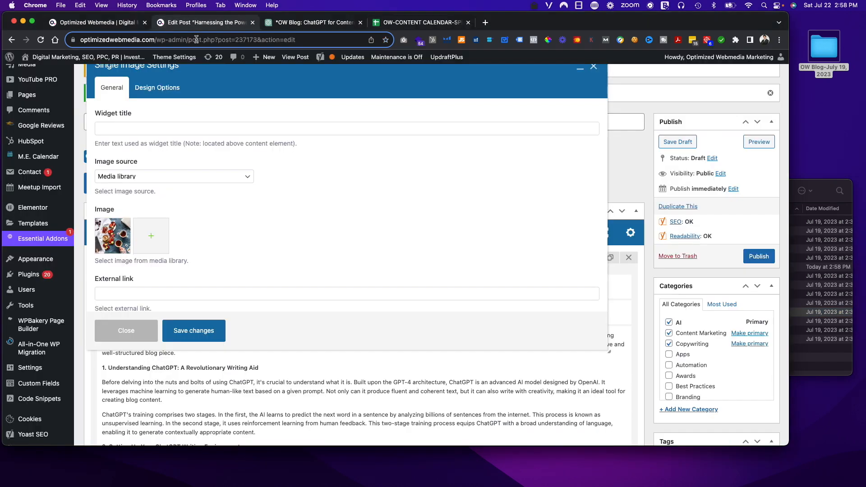
left_click(114, 237)
left_click(113, 239)
left_click(827, 190)
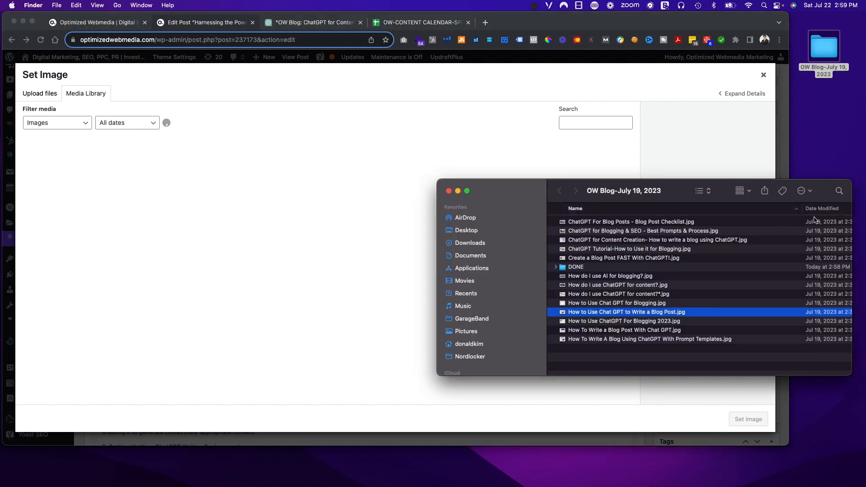
left_click_drag(595, 315, 271, 234)
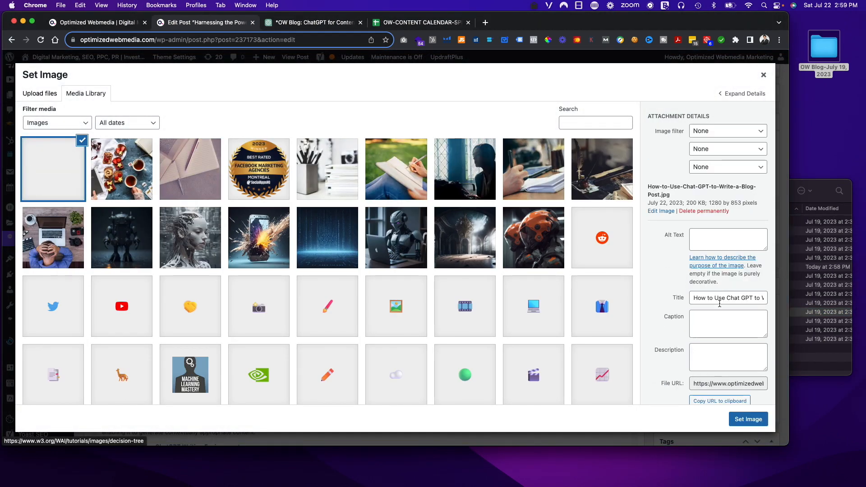
Copy the image title "How to Use Chat GPT to Write a Blog Post" into its alt text, then set and save the element's image.
scroll(711, 301, "down", 5)
triple_click(716, 196)
key("cmd+c")
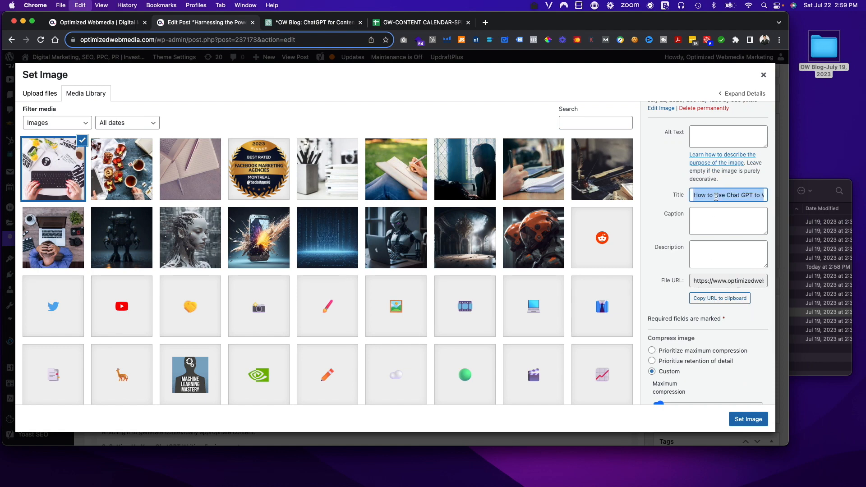
left_click(714, 139)
key("cmd+v")
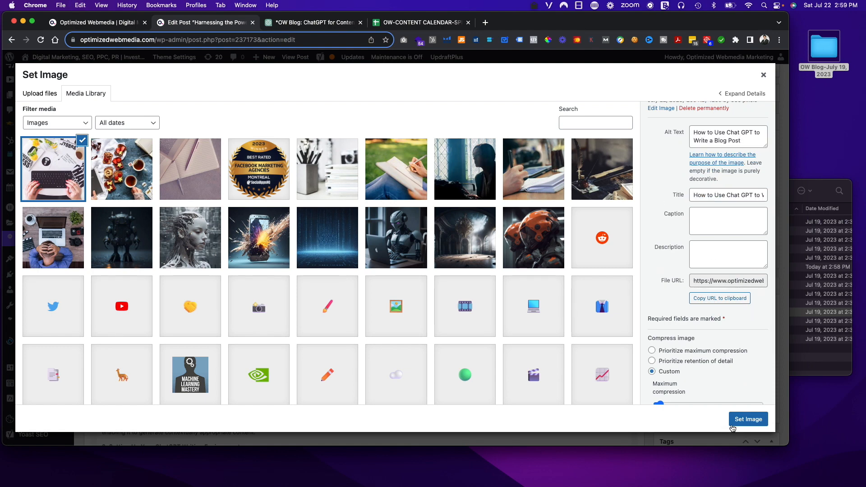
left_click(749, 420)
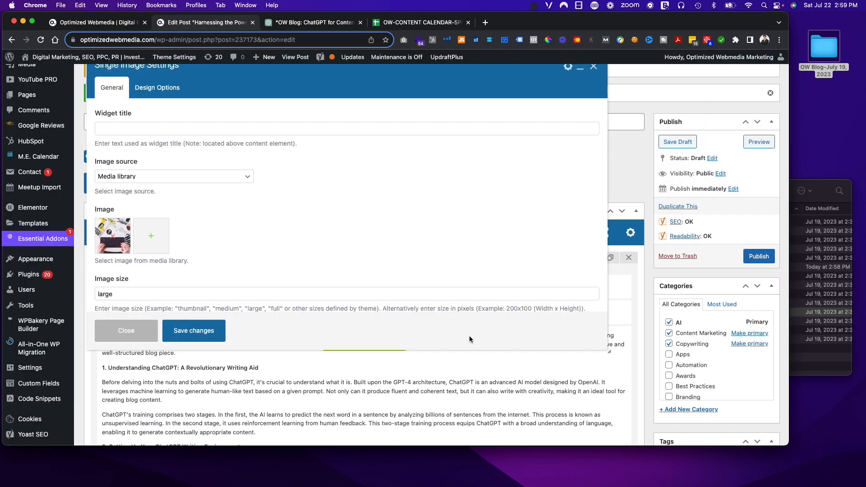
left_click(203, 331)
Replace the post's featured image with the uploaded "How-to-Use-Chat-GPT-to-Write-a-Blog-Post.jpg".
scroll(582, 370, "down", 10)
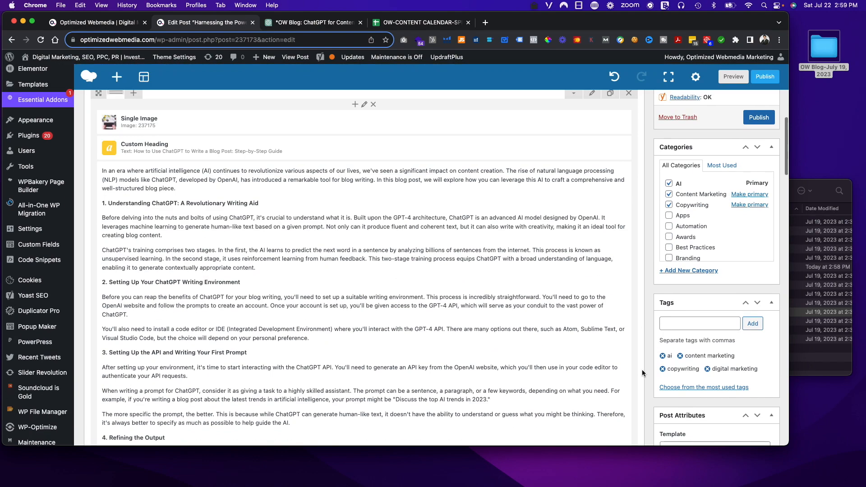
scroll(700, 423, "down", 2)
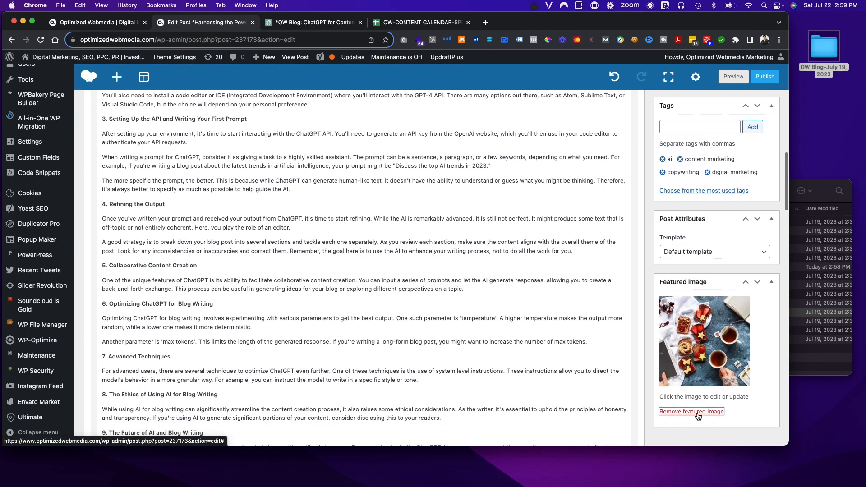
left_click(698, 416)
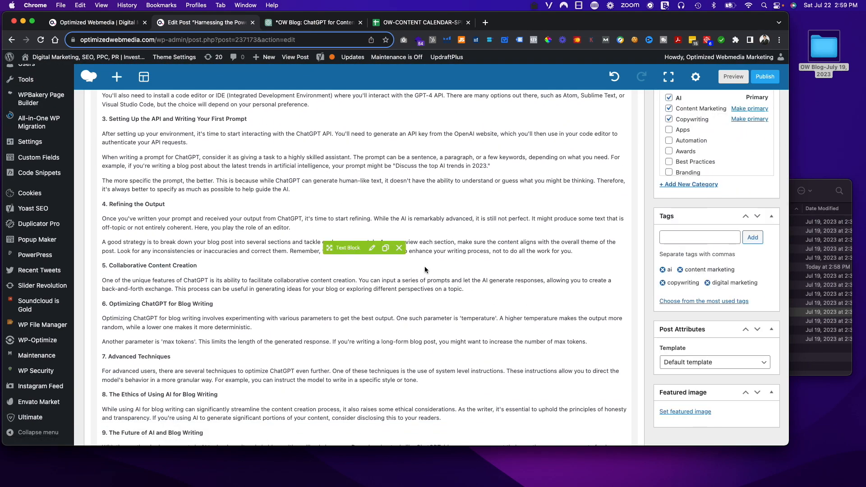
left_click(695, 412)
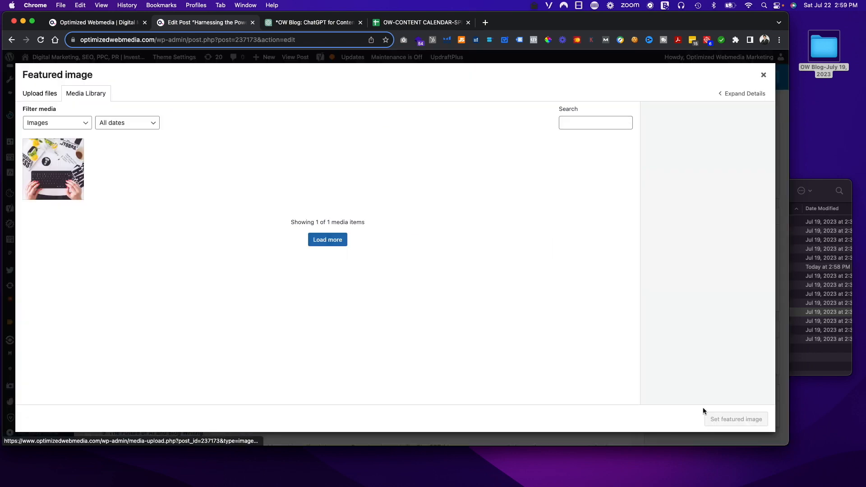
left_click(70, 180)
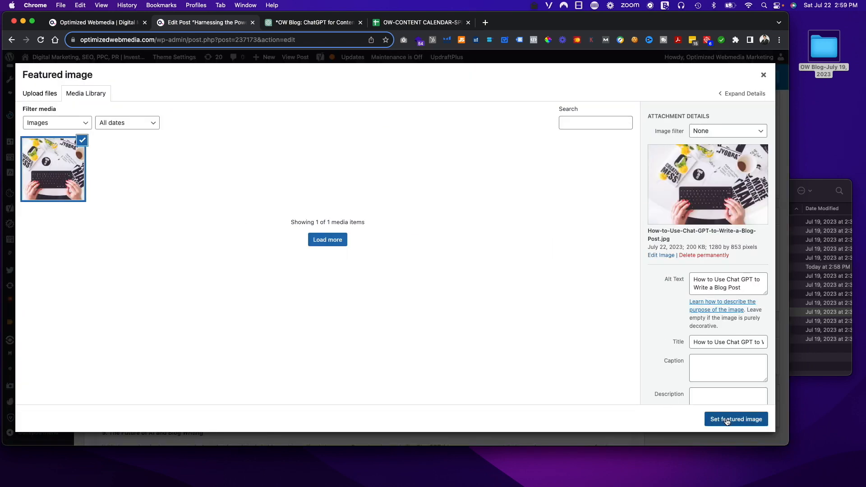
left_click(725, 418)
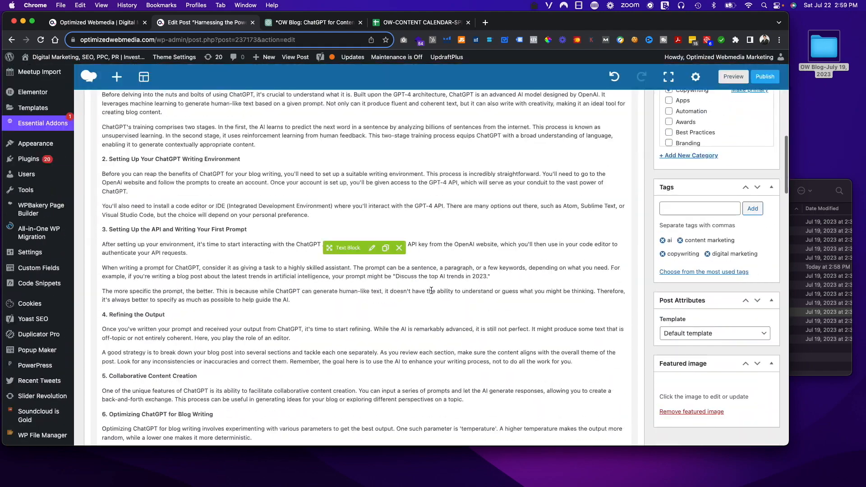
Change the custom heading's text to the content calendar title "How to Use Chat GPT to Write a Blog Post" and save it.
scroll(379, 271, "down", 3)
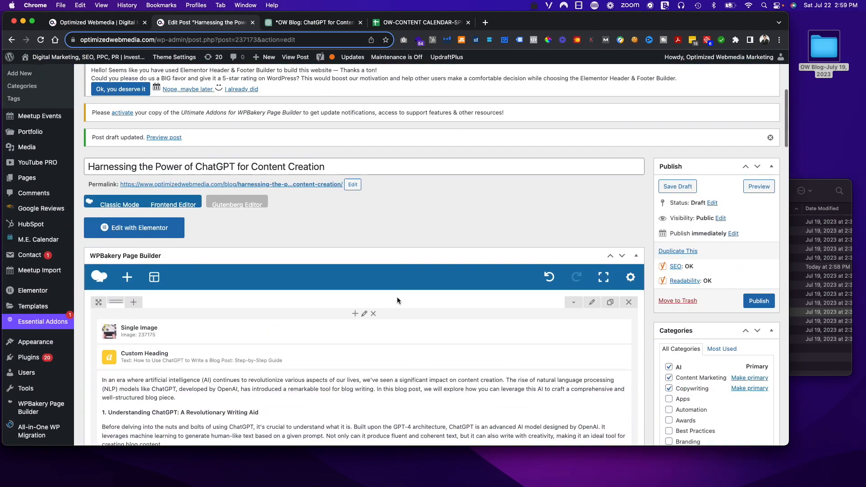
left_click(385, 359)
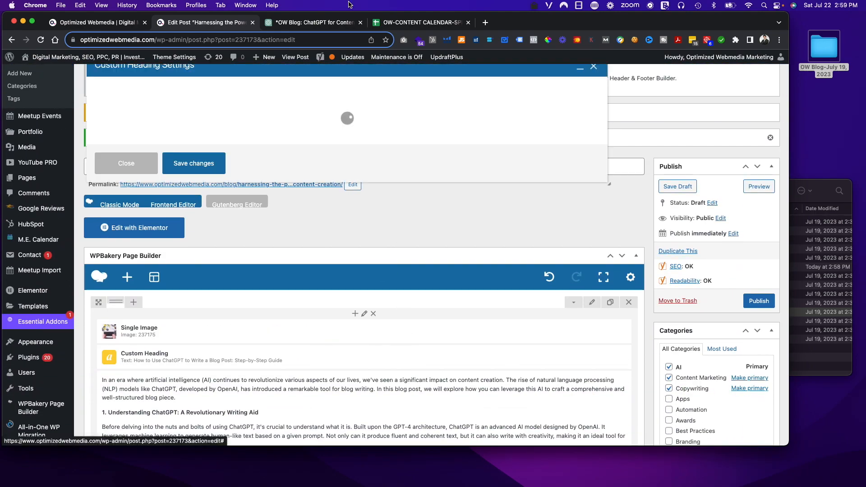
left_click(315, 22)
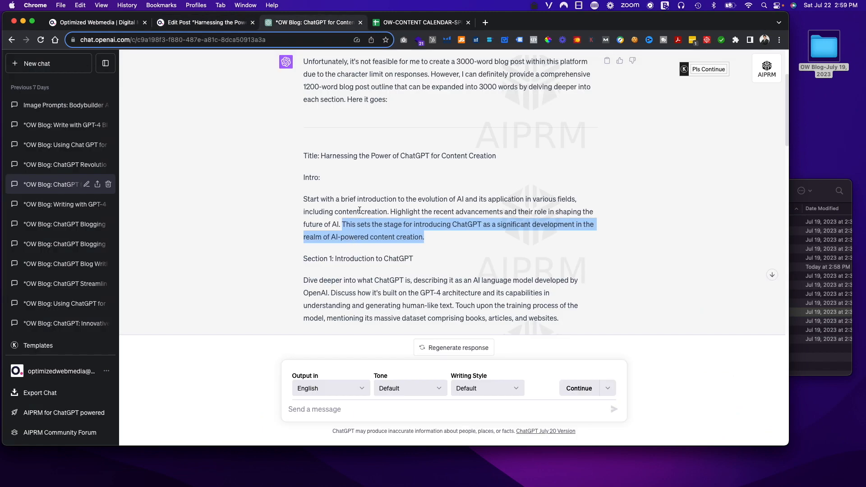
left_click(391, 19)
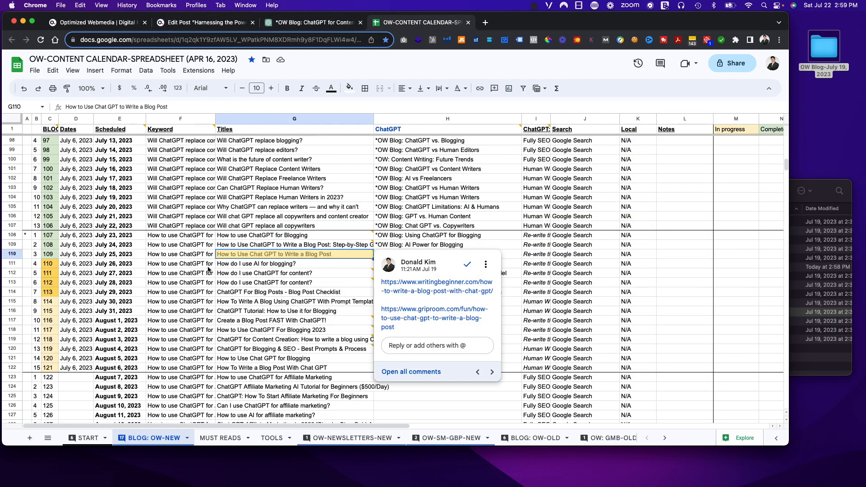
left_click(248, 286)
left_click(203, 22)
triple_click(213, 174)
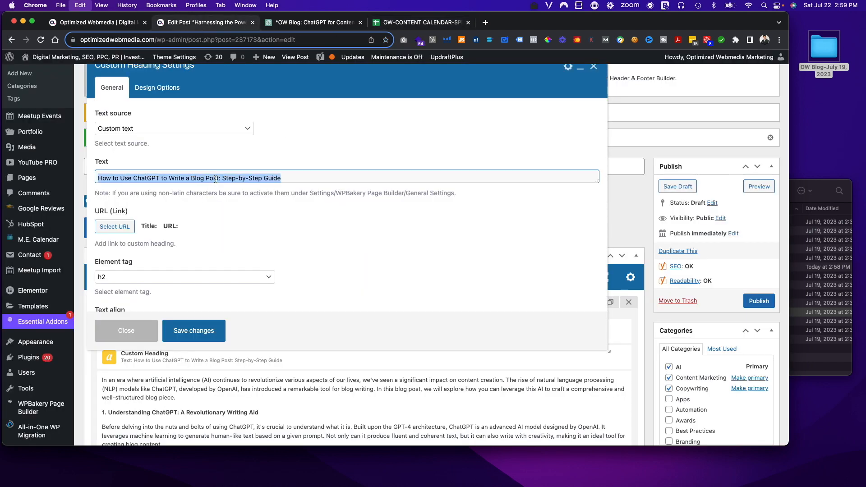
key("super+v")
left_click(215, 339)
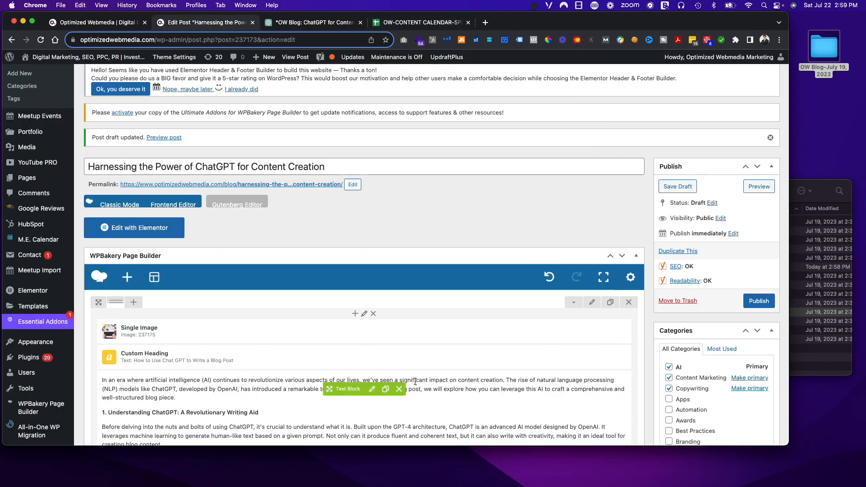
Open the article text block for editing and copy the ChatGPT article from "Intro:" through the end of its conclusion.
scroll(409, 377, "down", 2)
left_click(372, 287)
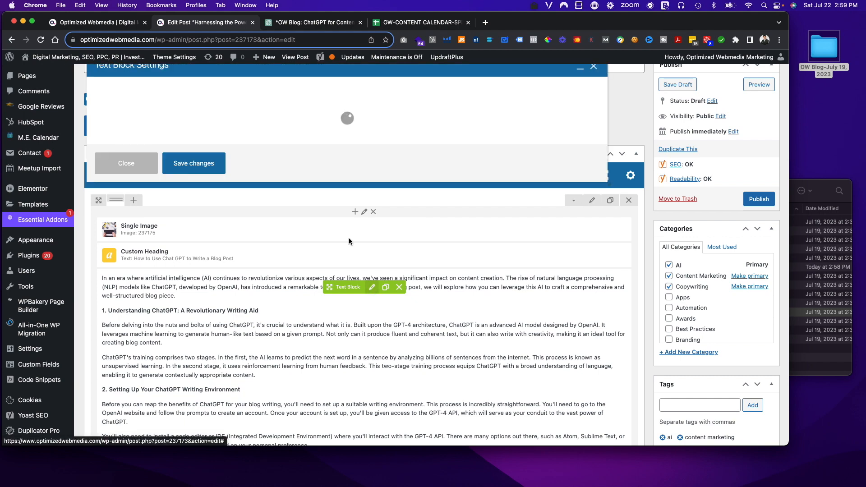
left_click(293, 22)
left_click(327, 207)
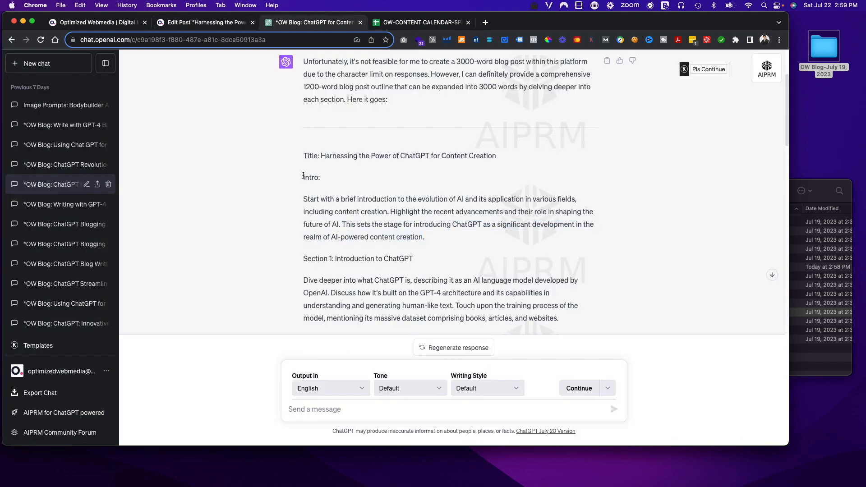
left_click_drag(304, 176, 560, 319)
scroll(407, 292, "down", 15)
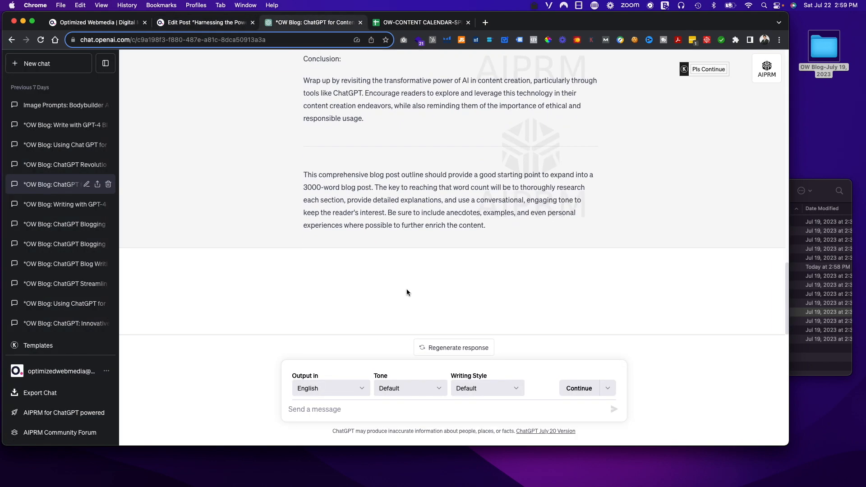
left_click(433, 126, "shift")
Replace the text block's old article with the copied text, keeping the "Contact Us for our Digital Marketing Services" section, and save the block.
left_click(205, 23)
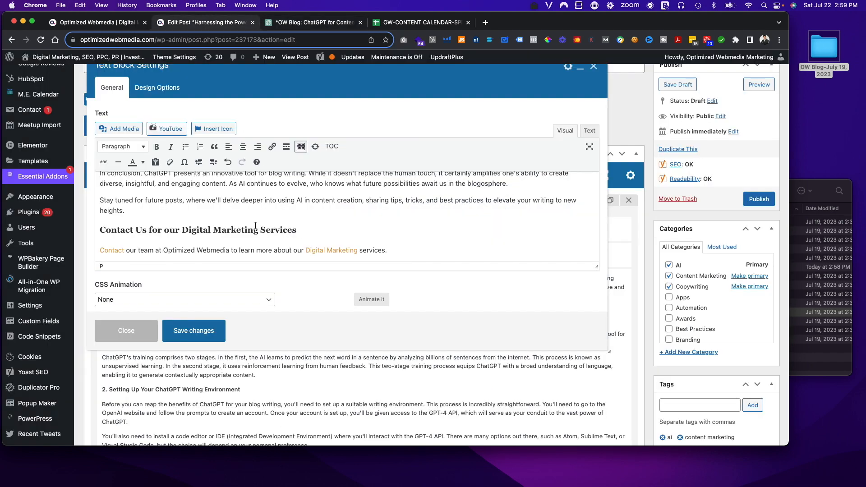
key("super+v")
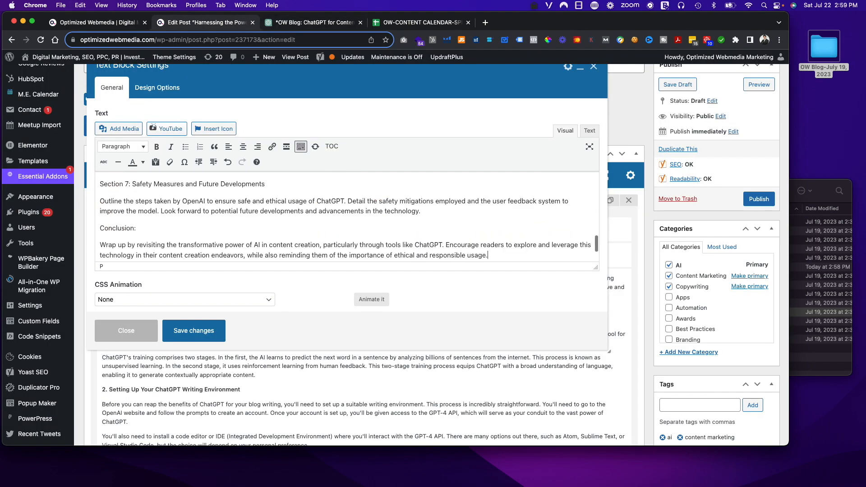
scroll(316, 216, "down", 2)
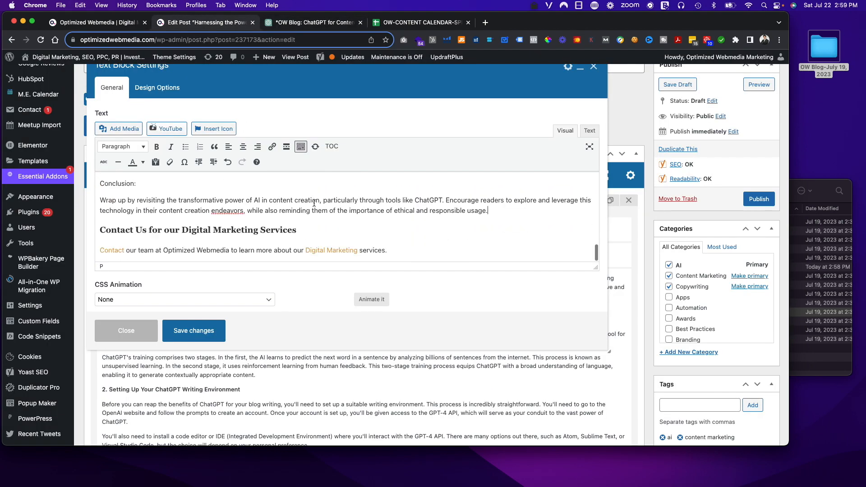
left_click(203, 331)
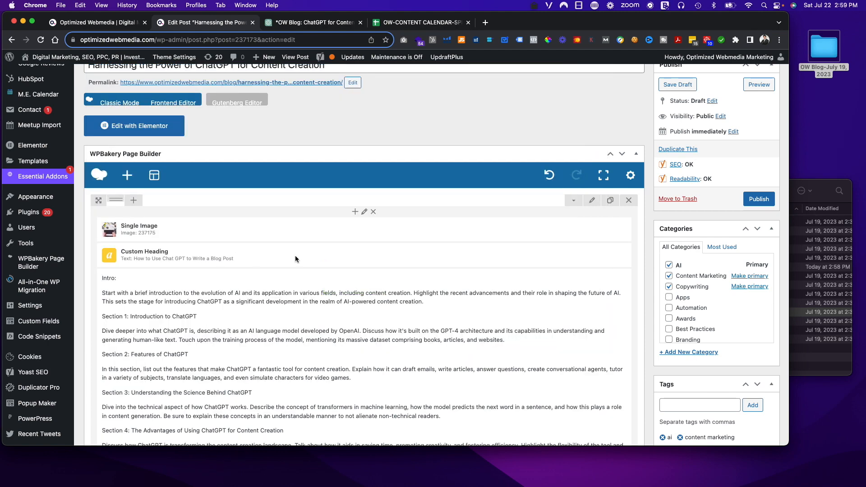
Save the post draft and return to the content calendar to check the post's scheduled date.
left_click(683, 88)
left_click(394, 24)
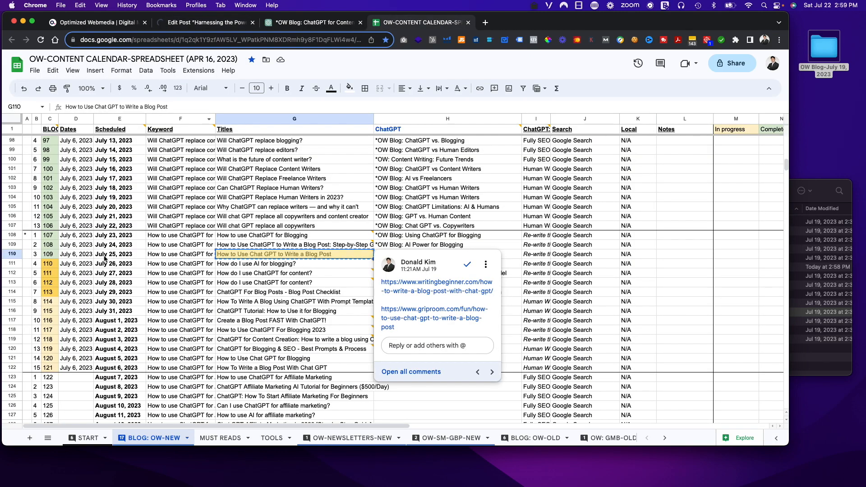
Schedule the post "Harnessing the Power of ChatGPT for Content Creation" for July 25, 2023 at 06:00.
left_click(221, 22)
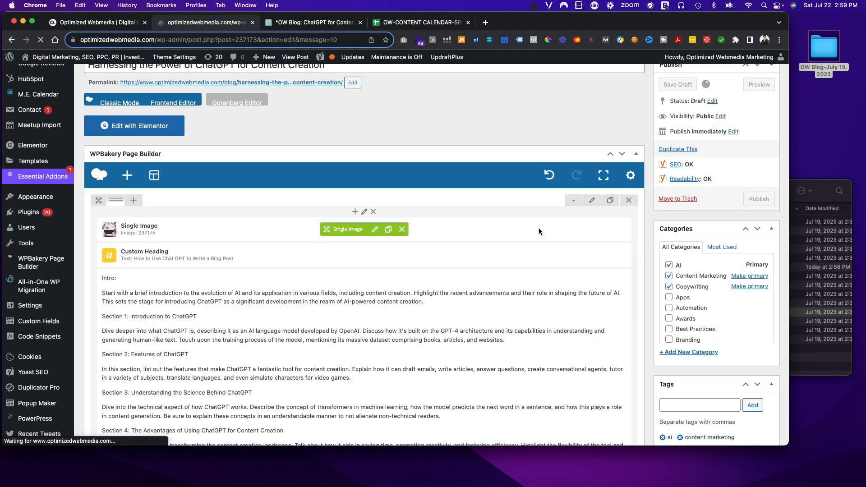
scroll(540, 232, "down", 4)
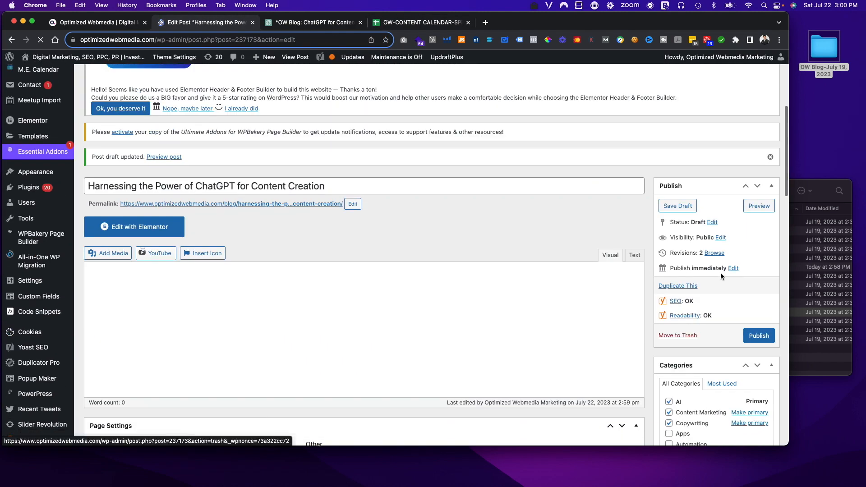
scroll(728, 283, "down", 5)
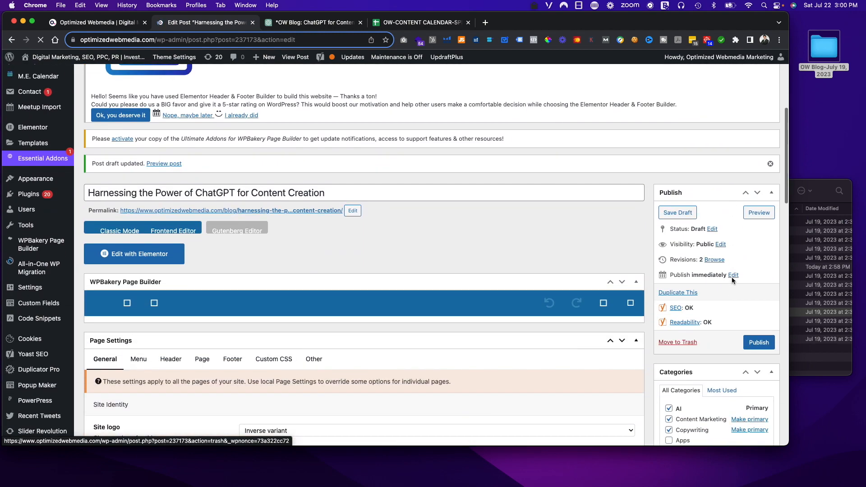
left_click(733, 276)
double_click(704, 289)
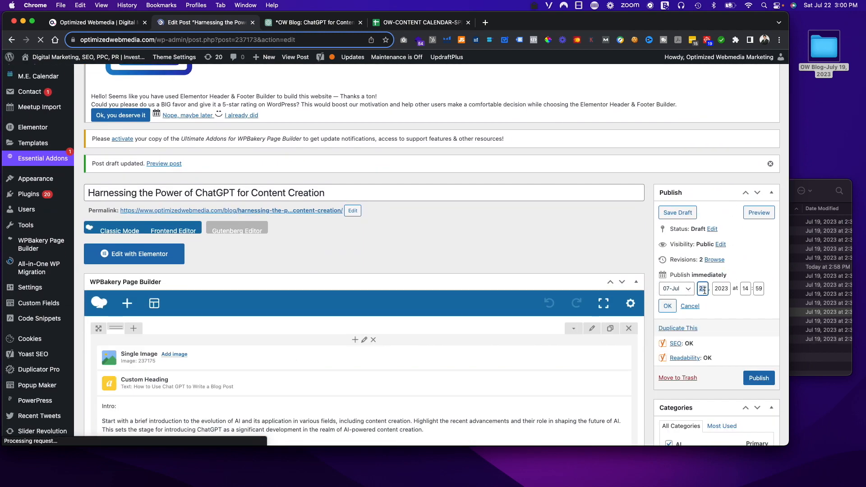
type("25")
key("Tab")
key("Tab")
type("6")
key("Tab")
key("Tab")
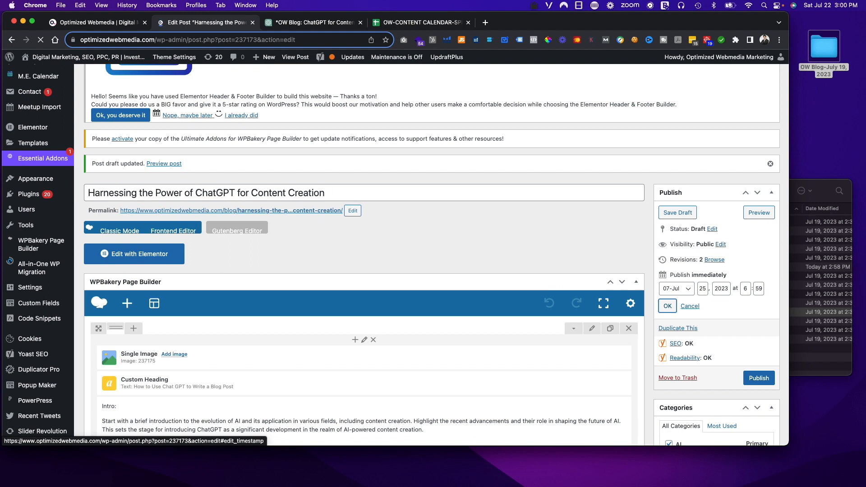
left_click(759, 289)
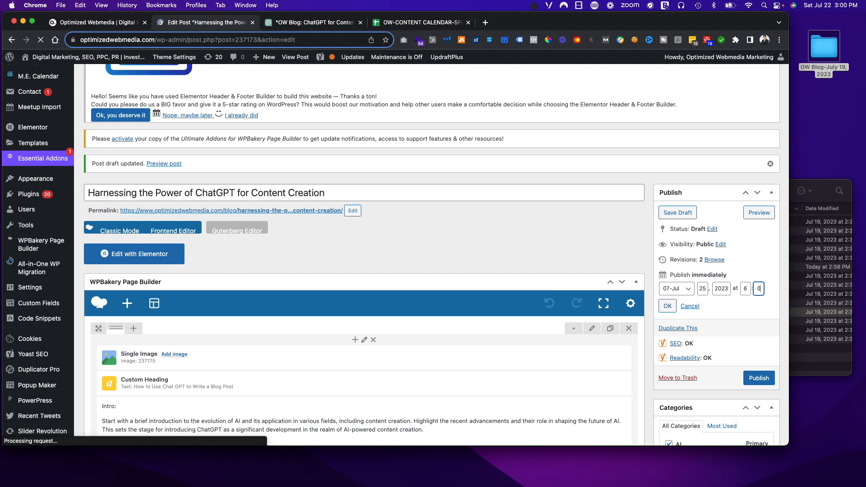
type("00")
left_click(668, 306)
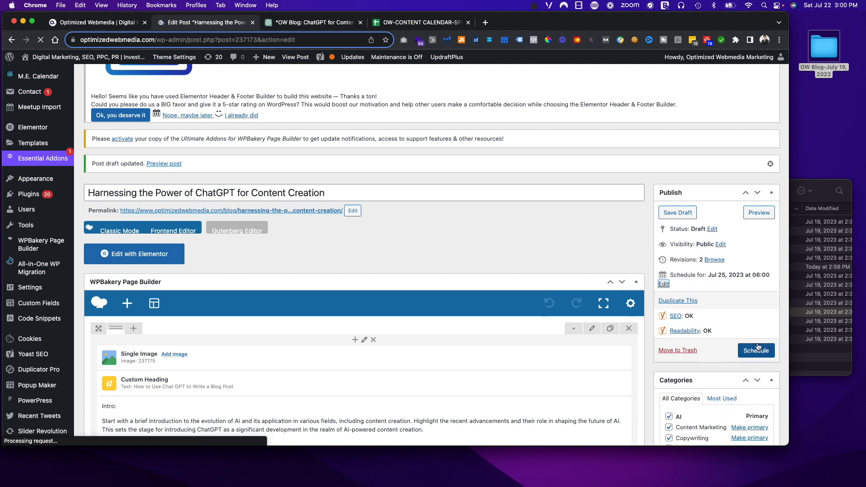
Rename the used "*OW Blog: ChatGPT for Content" conversation in ChatGPT by removing its leading asterisk.
left_click(411, 24)
left_click(315, 23)
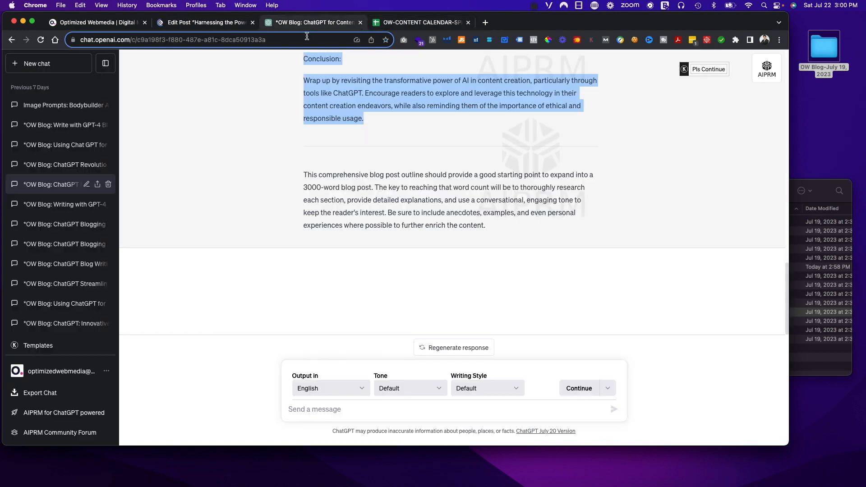
left_click(86, 185)
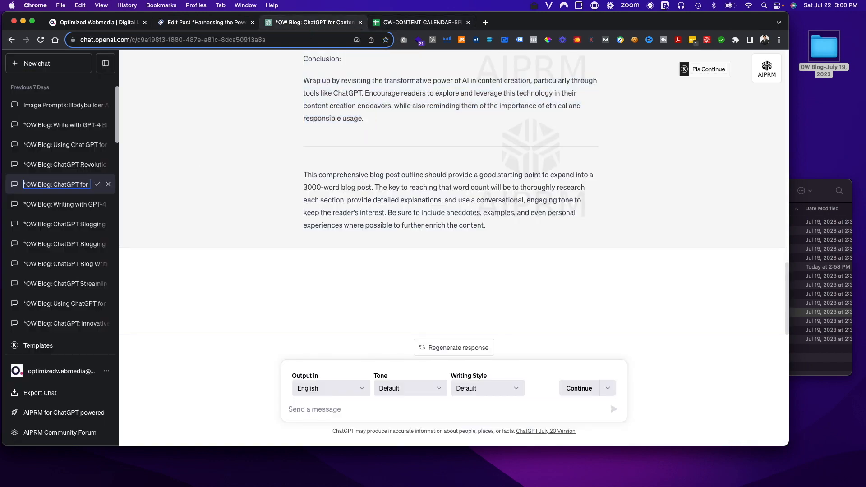
left_click_drag(31, 185, 104, 185)
key("Left")
left_click(53, 185, "shift")
key("BackSpace")
key("Return")
Shade the cell of blog number 110 in the content calendar light green.
scroll(72, 217, "down", 3)
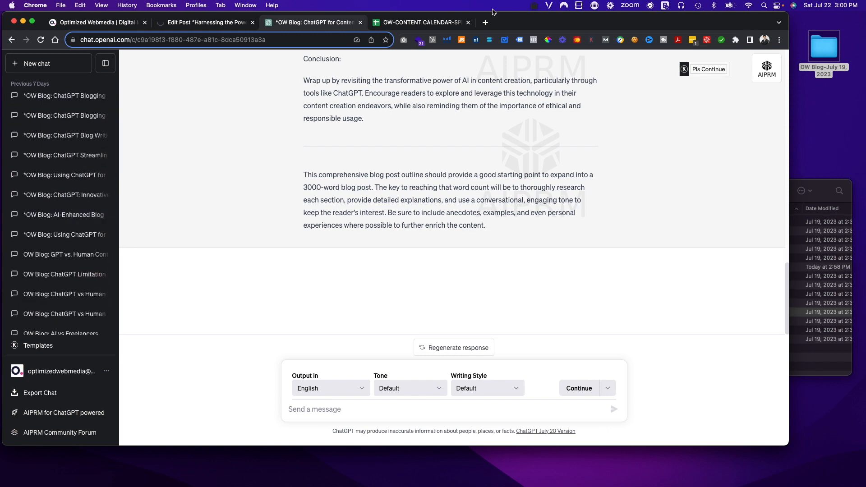
left_click(386, 40)
left_click(387, 27)
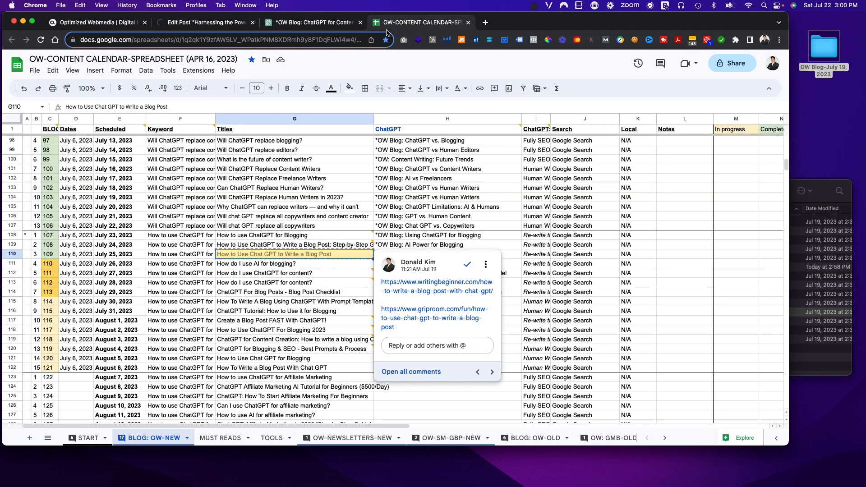
left_click(262, 282)
left_click(53, 265)
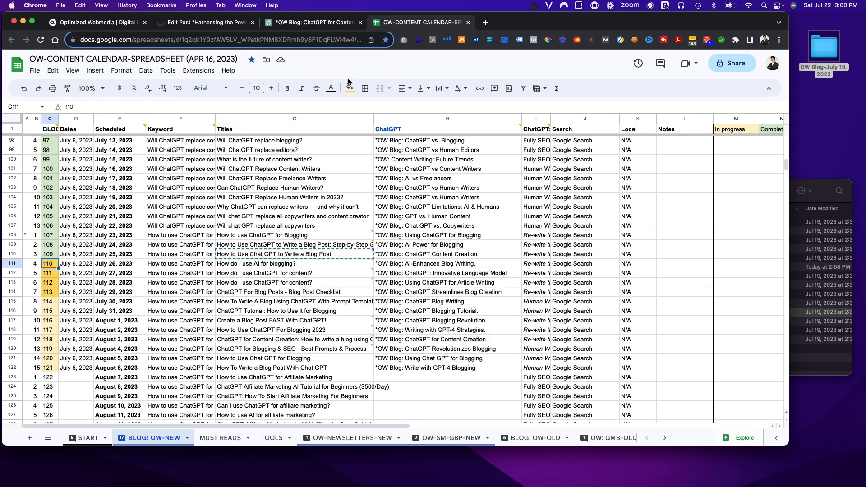
left_click(349, 88)
left_click(353, 156)
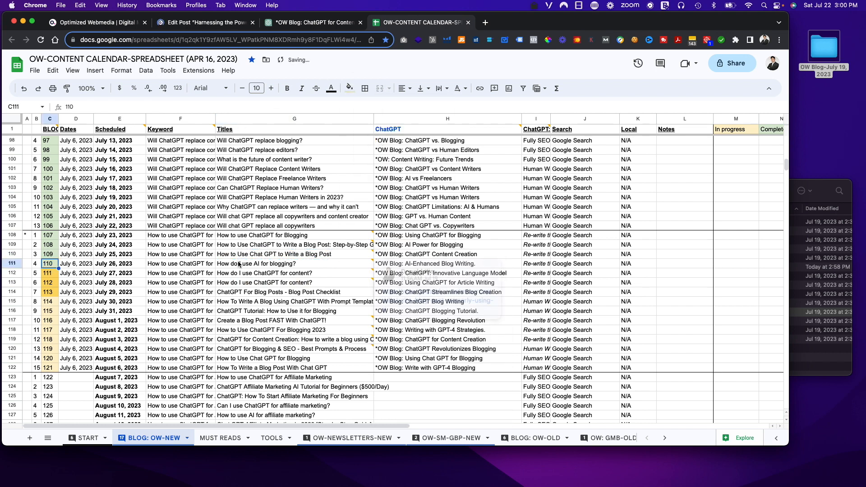
Look up the conversation listed for blog 110 and open "*OW Blog: AI-Enhanced Blog Writing" in ChatGPT.
left_click(400, 266)
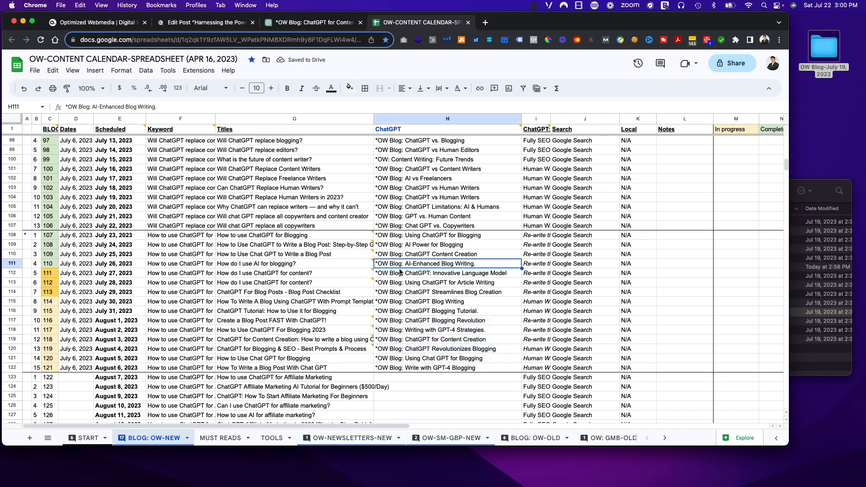
left_click(316, 24)
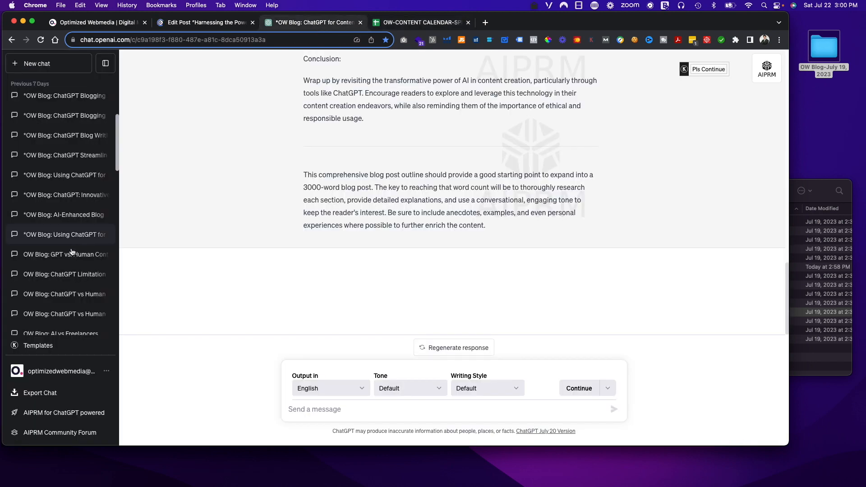
scroll(57, 282, "up", 3)
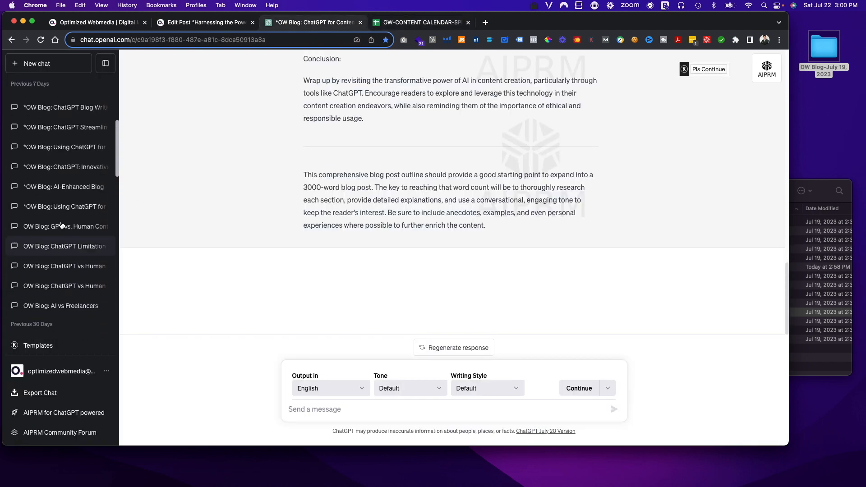
left_click(69, 189)
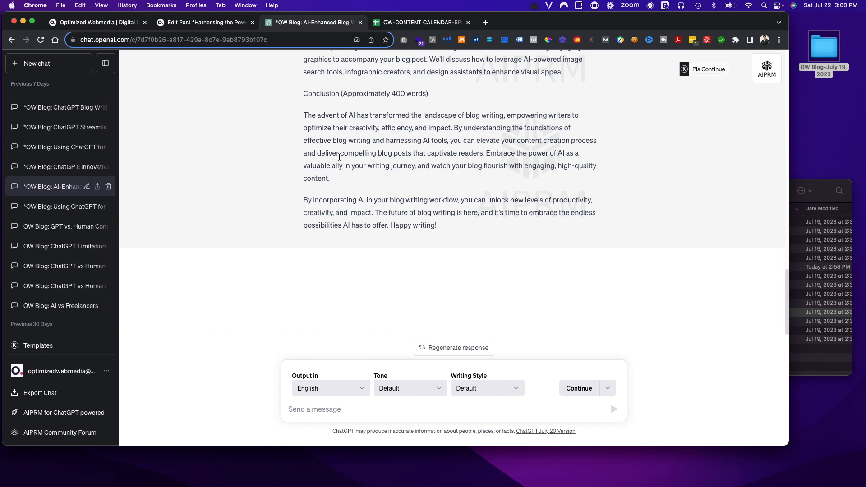
Duplicate the scheduled WordPress post "Harnessing the Power of ChatGPT for Content Creation".
left_click(224, 24)
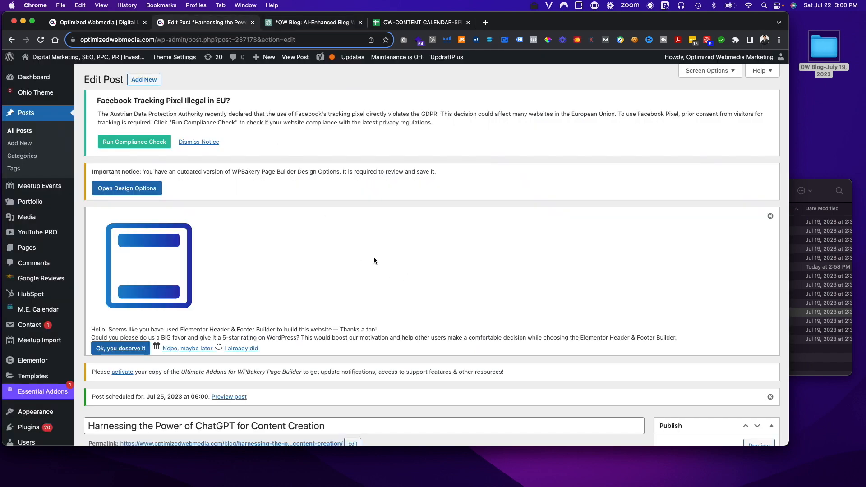
scroll(390, 291, "down", 5)
scroll(697, 186, "up", 1)
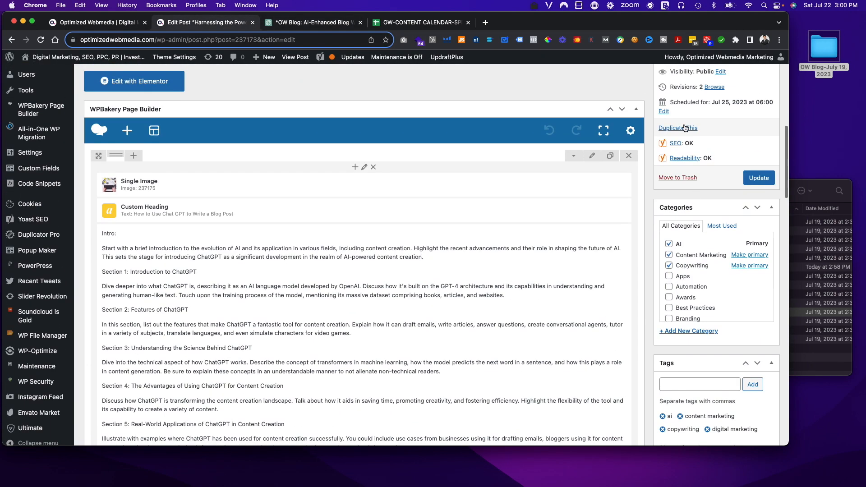
left_click(679, 127)
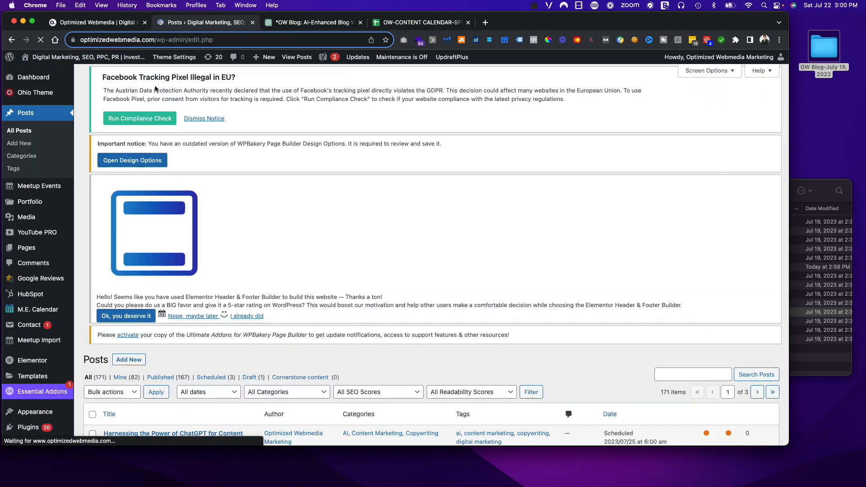
Filter the posts list to drafts and open the duplicated post for editing.
scroll(389, 213, "down", 5)
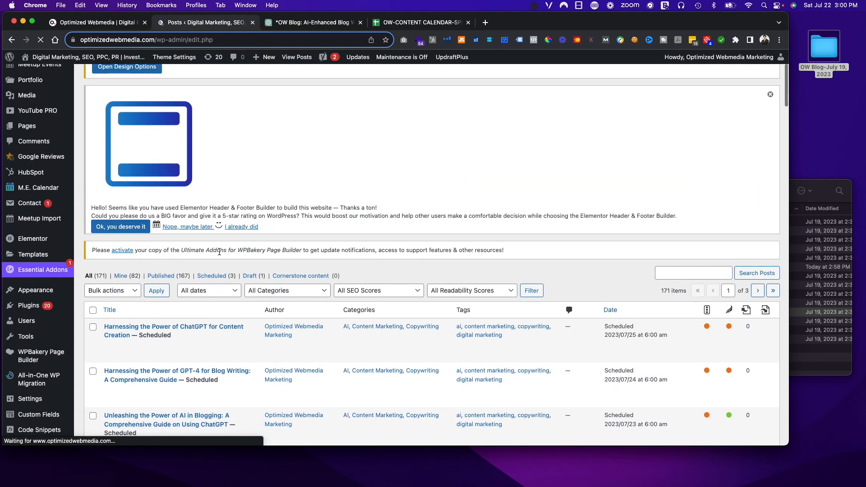
left_click(250, 277)
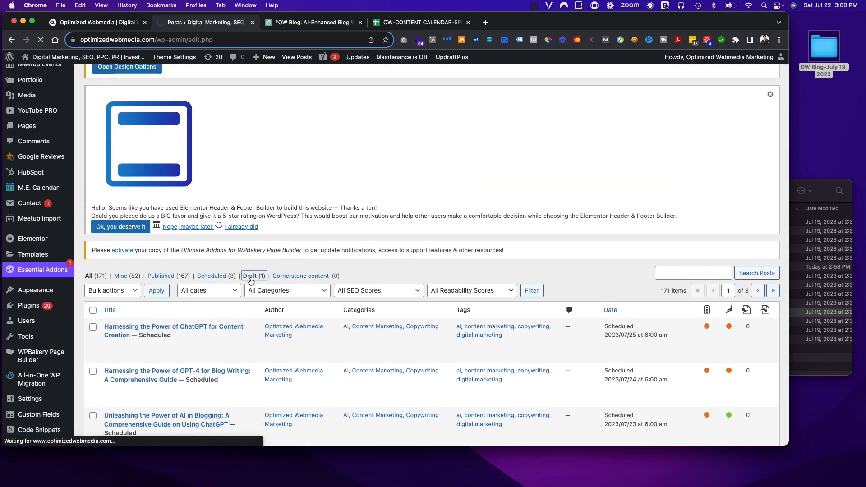
scroll(203, 326, "down", 6)
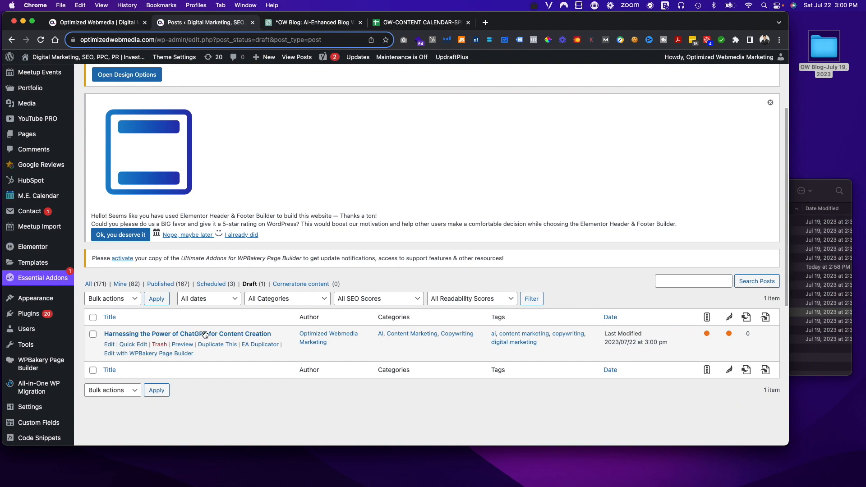
left_click(203, 334)
Copy the title "Mastering the Art of Blog Writing with AI: A Comprehensive Guide" from the ChatGPT article and return to the draft.
key("super+alt+Right")
scroll(280, 194, "up", 10)
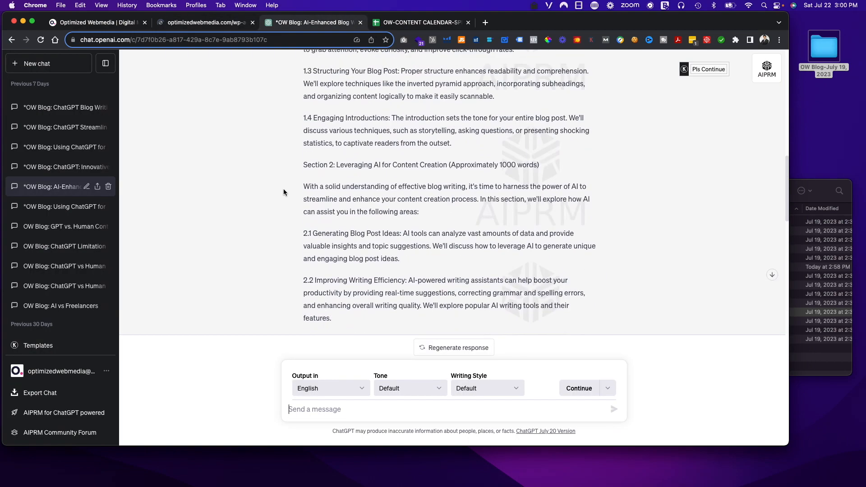
scroll(284, 190, "up", 15)
left_click_drag(321, 158, 537, 163)
key("super+c")
left_click(215, 28)
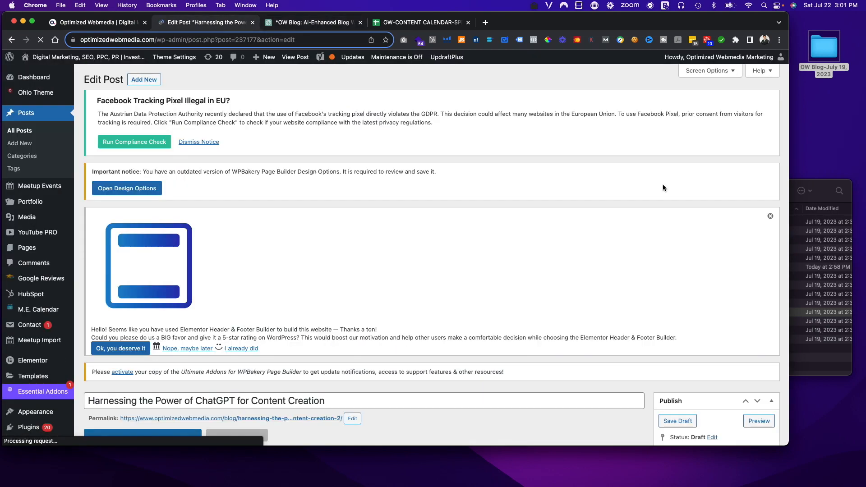
Move the used image file into the subfolder of the blog image folder in Finder and return to the post.
left_click(830, 201)
left_click_drag(582, 309, 576, 266)
left_click(293, 199)
Replace the draft's title with "Mastering the Art of Blog Writing with AI: A Comprehensive Guide" and save the draft.
scroll(293, 201, "down", 3)
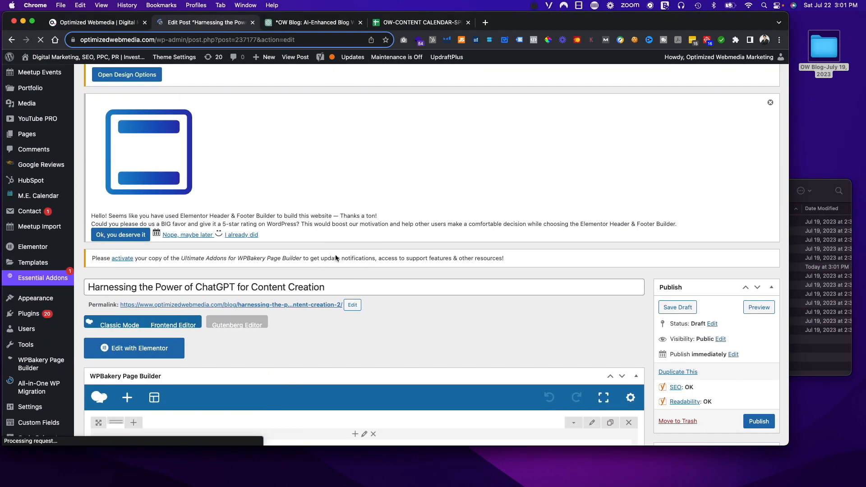
left_click(348, 287)
key("super+a")
key("super+v")
left_click(678, 308)
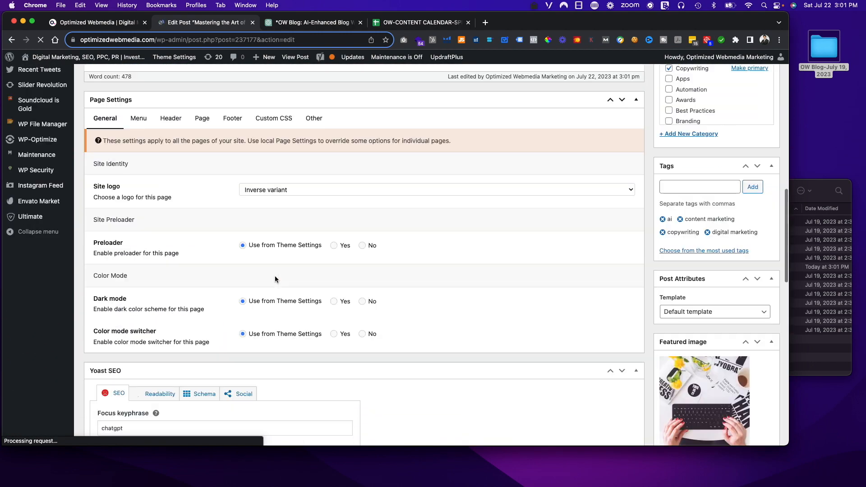
Replace the Yoast SEO title with "Mastering the Art of Blog Writing with AI: A Comprehensive Guide".
scroll(250, 274, "down", 14)
scroll(250, 275, "up", 6)
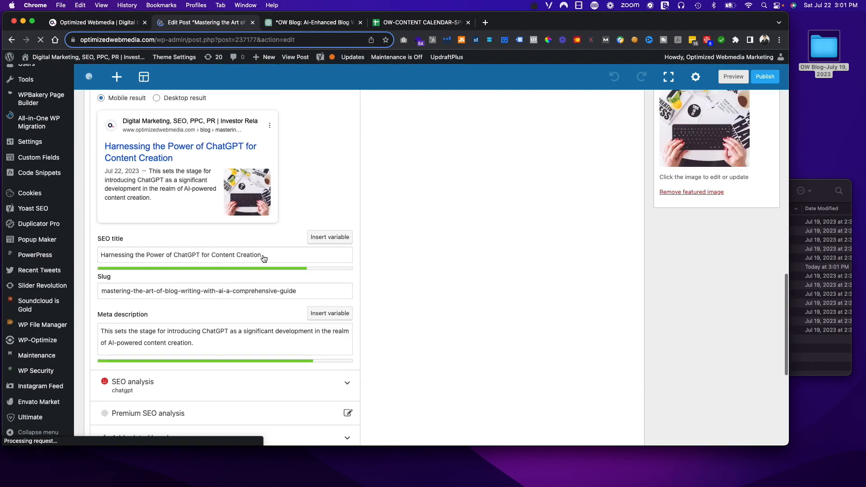
key("super+a")
scroll(269, 259, "down", 15)
scroll(288, 262, "up", 2)
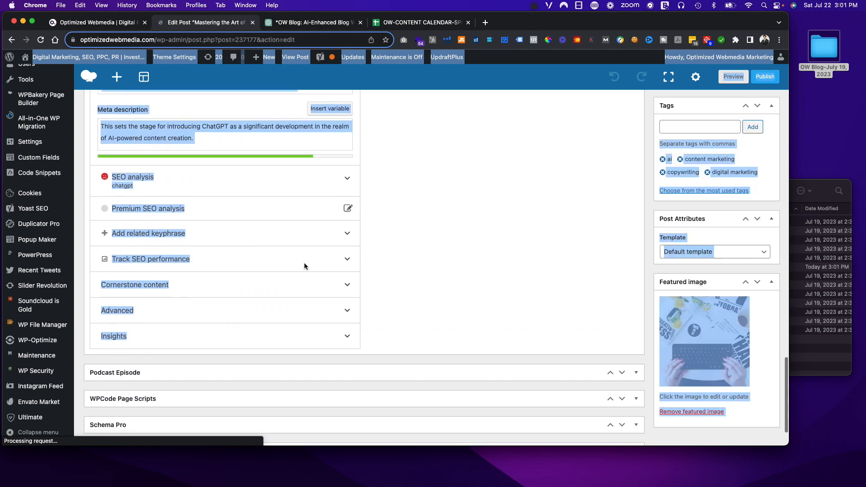
scroll(480, 229, "up", 4)
left_click(314, 208)
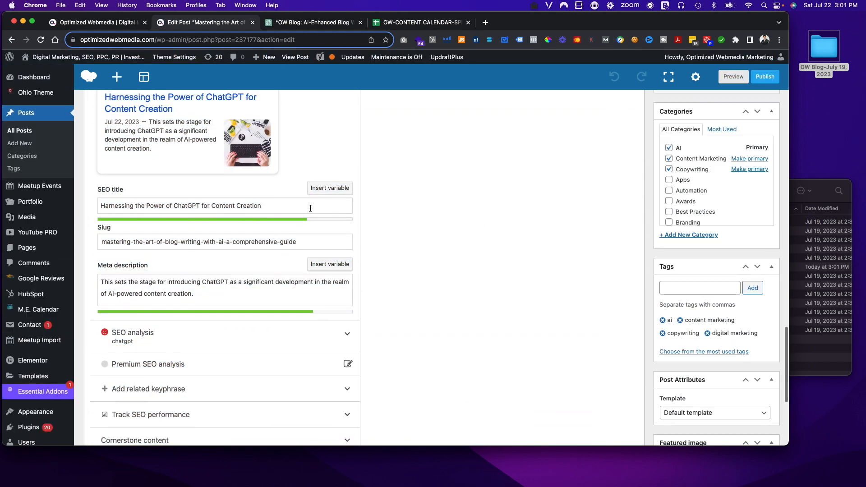
key("super+a")
key("super+v")
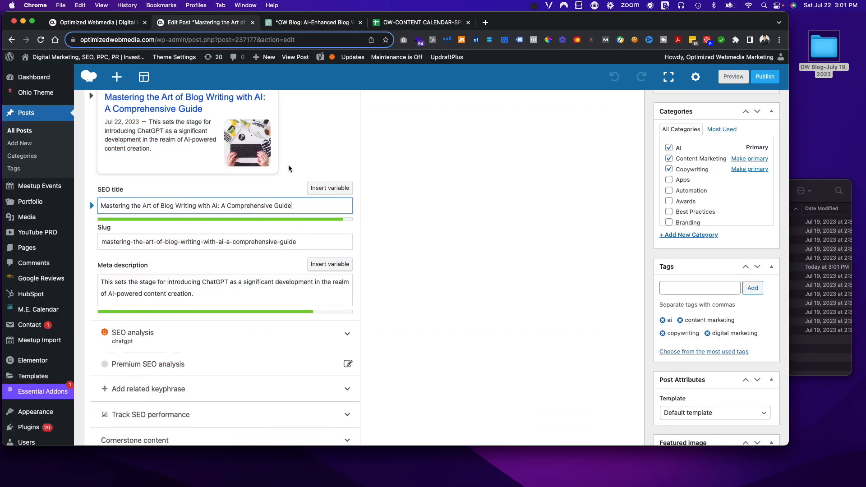
Copy the introduction sentence about AI tools such as OpenAI's GPT-3.5 enhancing productivity, creativity and writing quality from the ChatGPT article.
left_click(410, 27)
left_click(302, 25)
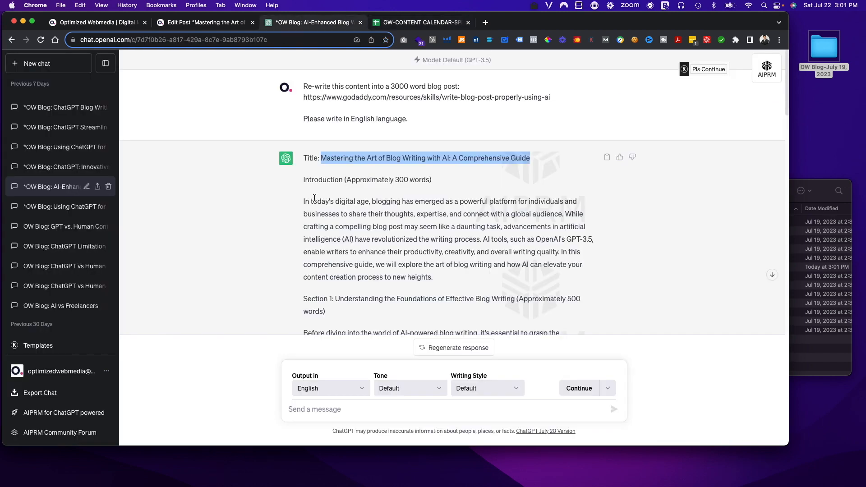
left_click(485, 240)
left_click_drag(484, 242, 562, 254)
key("super+c")
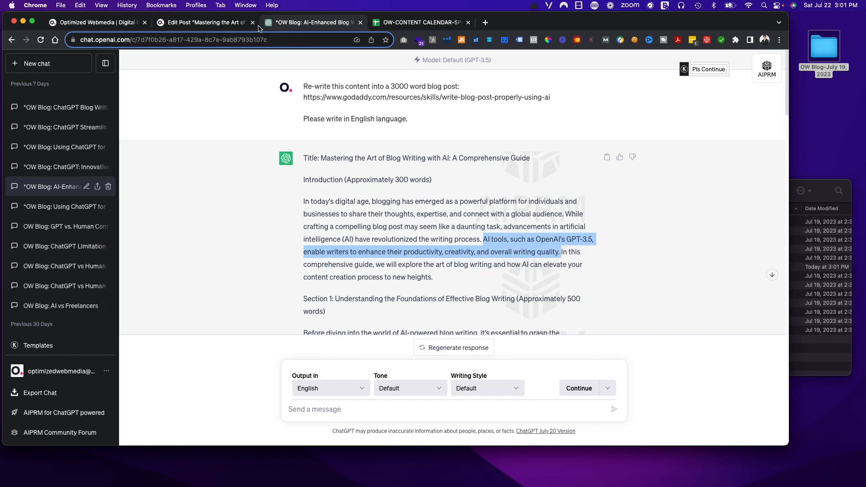
Replace the Yoast meta description with "AI tools, such as OpenAI's GPT-3.5, enable writers to enhance their productivity, creativity, and overall writing quality.".
left_click(205, 22)
scroll(199, 261, "down", 2)
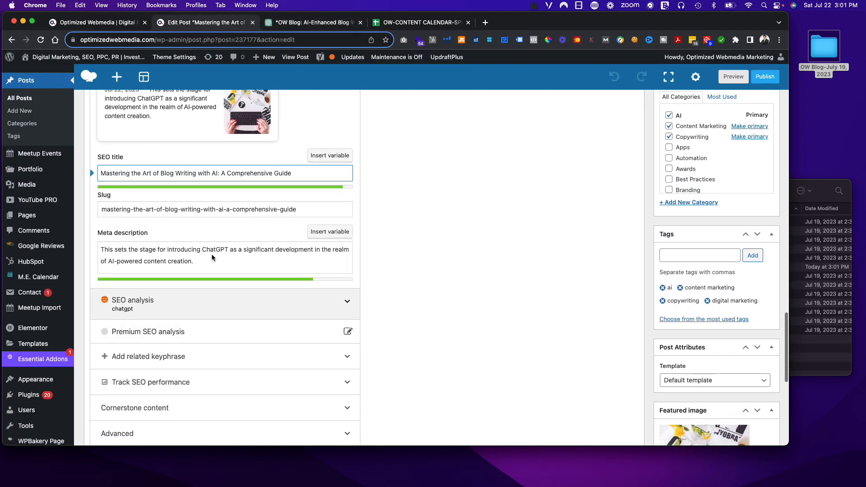
left_click(191, 260)
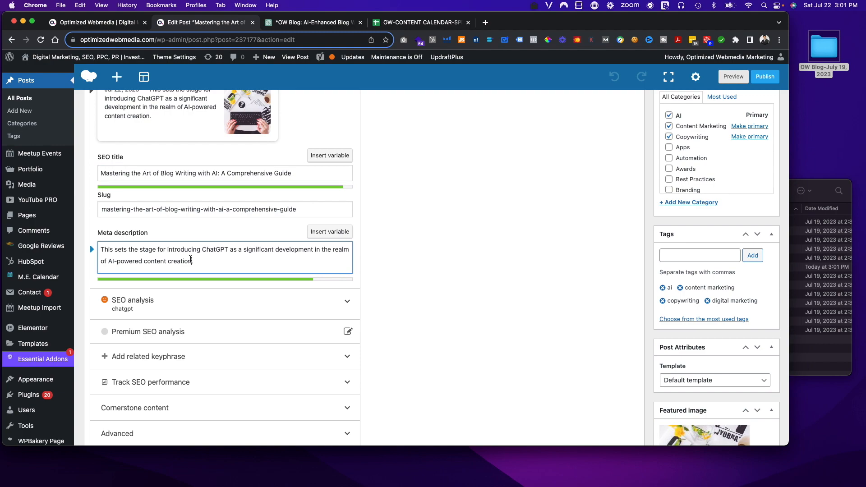
key("super+a")
key("super+v")
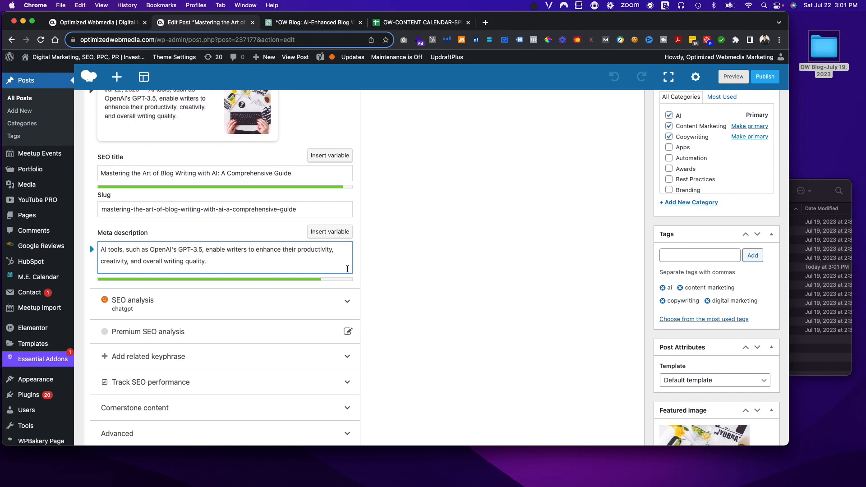
Open the Single Image element's settings, select the calendar title "How do I use AI for blogging?" and select the matching JPG in Finder.
scroll(525, 196, "up", 15)
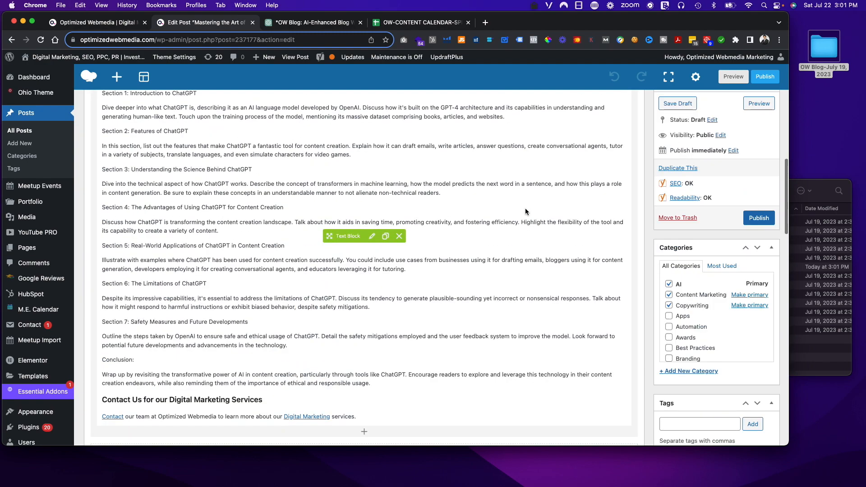
scroll(499, 218, "down", 2)
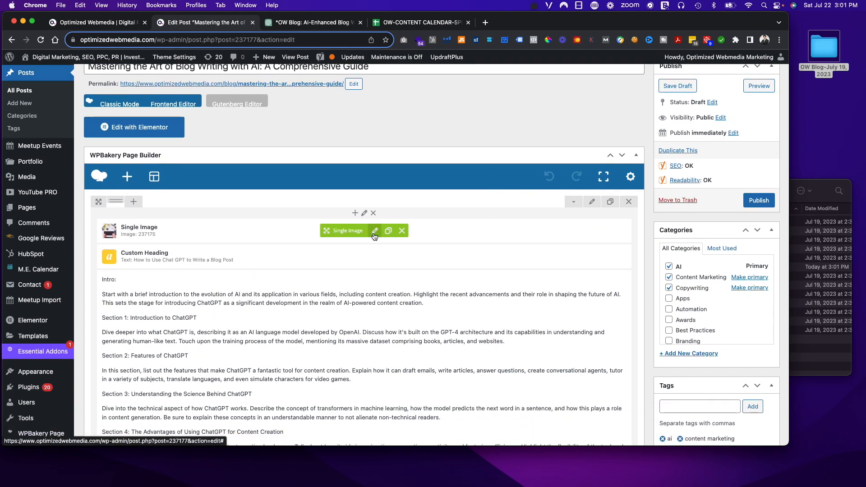
left_click(375, 232)
left_click(420, 22)
left_click(321, 266)
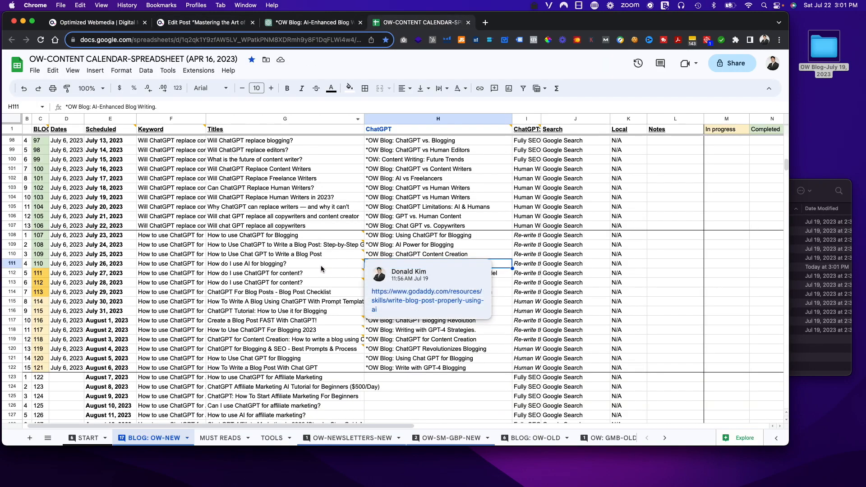
left_click(813, 191)
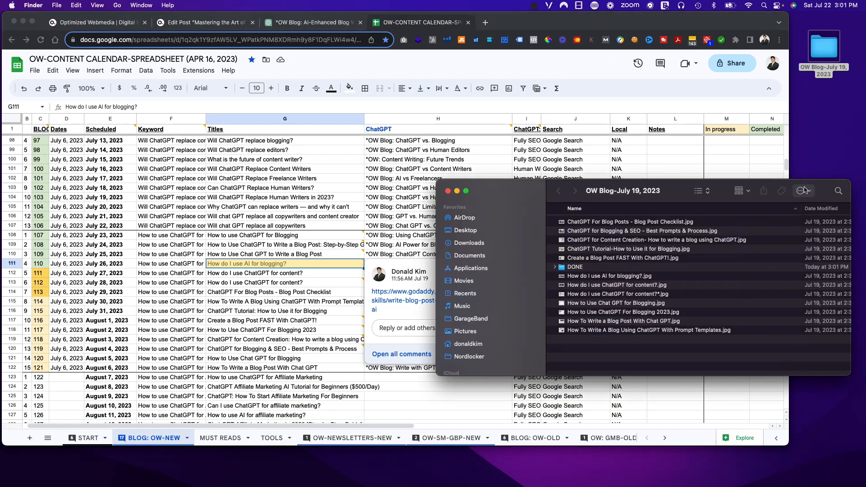
left_click(595, 277)
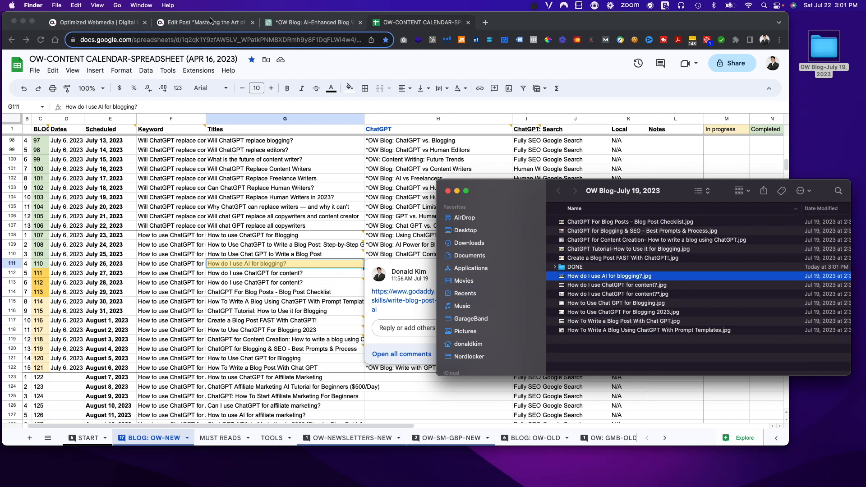
Return to the post and upload "How do I use AI for blogging?.jpg" to the media library for the Single Image element.
left_click(211, 20)
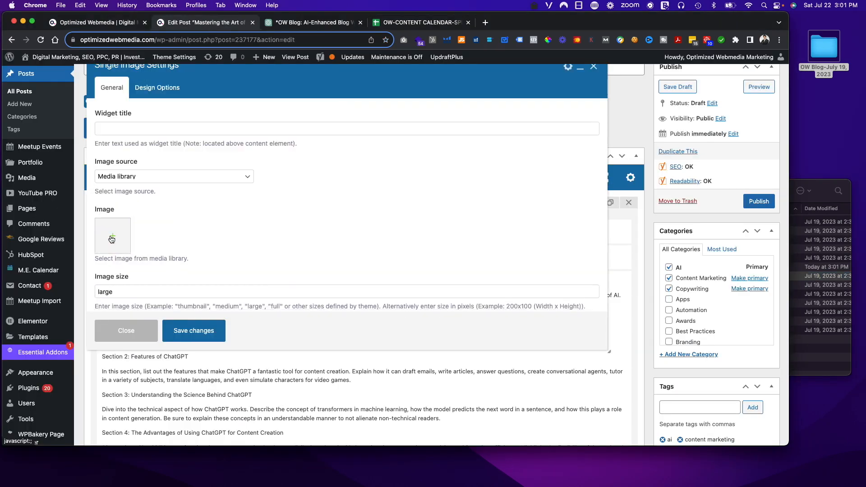
left_click(111, 238)
left_click(805, 186)
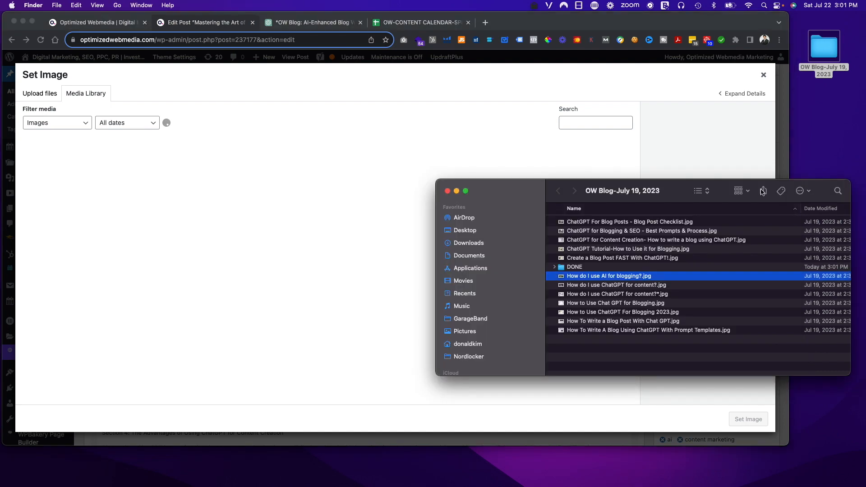
left_click_drag(587, 267, 274, 247)
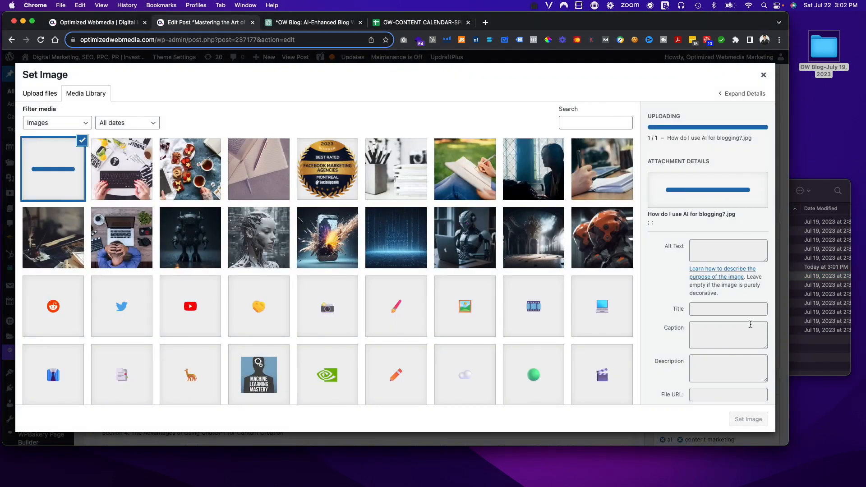
Set the uploaded image's alt text to "How do I use AI for blogging?" and save it as the Single Image element's image.
scroll(716, 348, "down", 2)
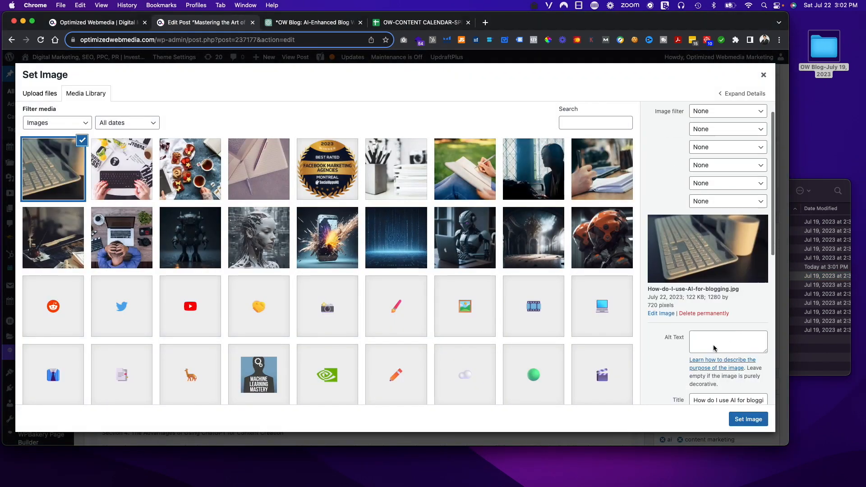
triple_click(711, 333)
key("super+c")
left_click(706, 271)
key("super+v")
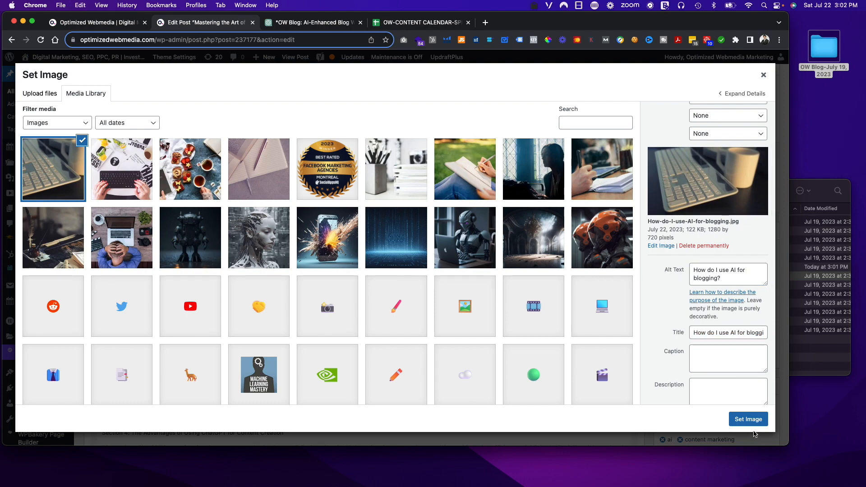
left_click(742, 417)
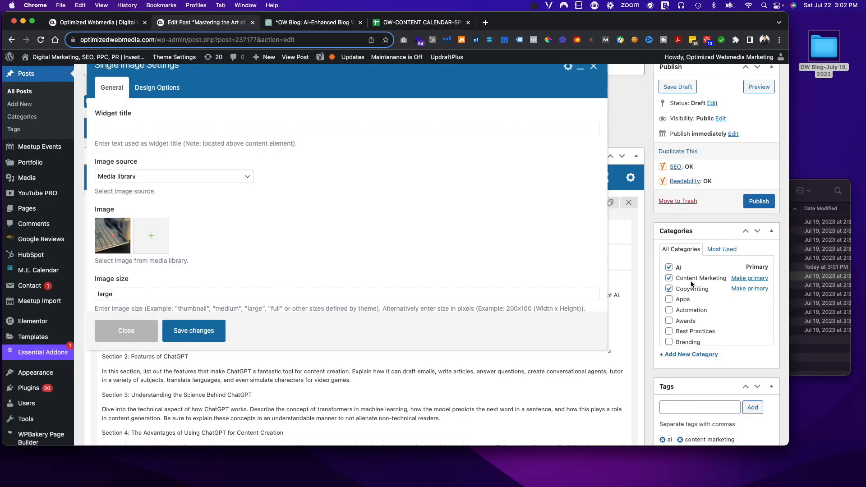
left_click(201, 330)
Replace the post's featured image with the newly uploaded keyboard photo.
scroll(626, 378, "down", 5)
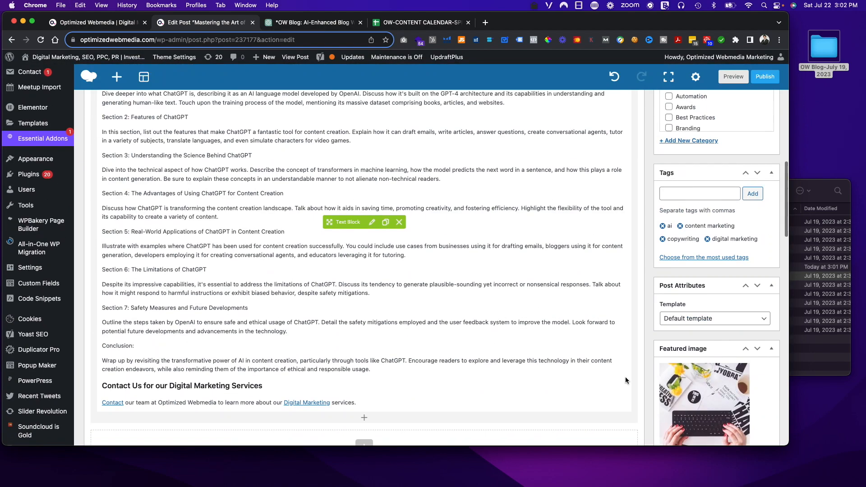
scroll(640, 387, "down", 2)
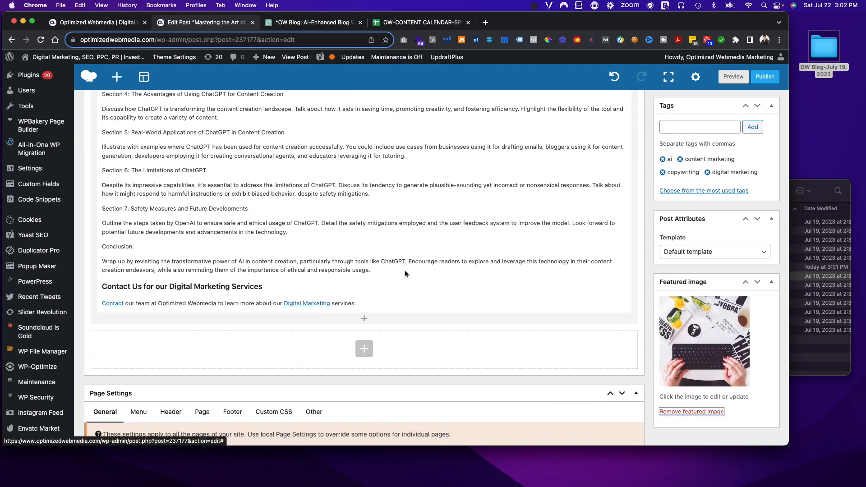
left_click(685, 412)
left_click(695, 412)
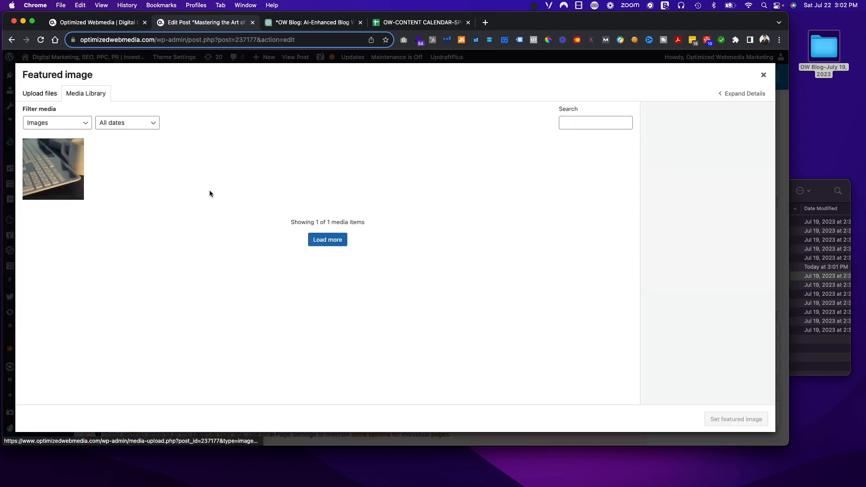
left_click(79, 176)
left_click(726, 420)
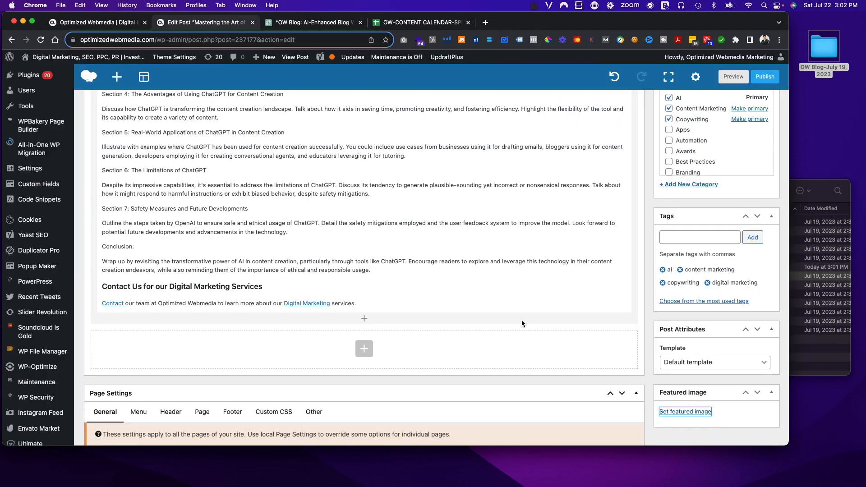
Change the Custom Heading text to the calendar title "How do I use AI for blogging?" and save the element.
scroll(352, 275, "up", 10)
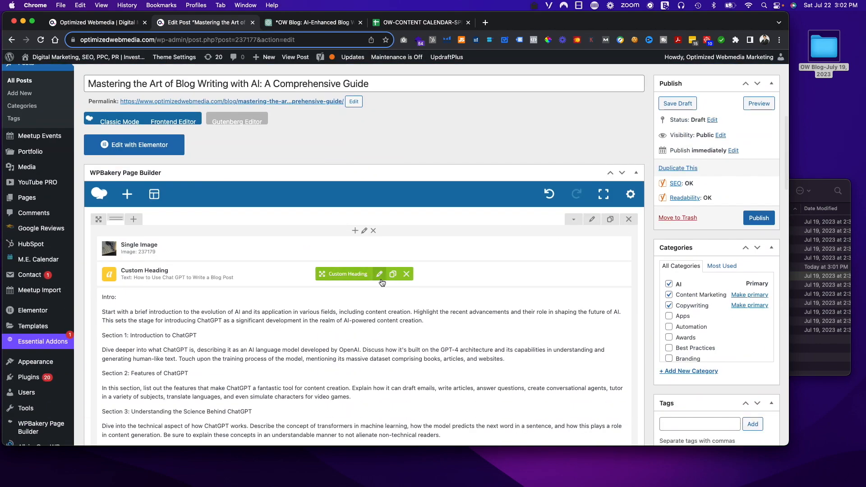
left_click(380, 275)
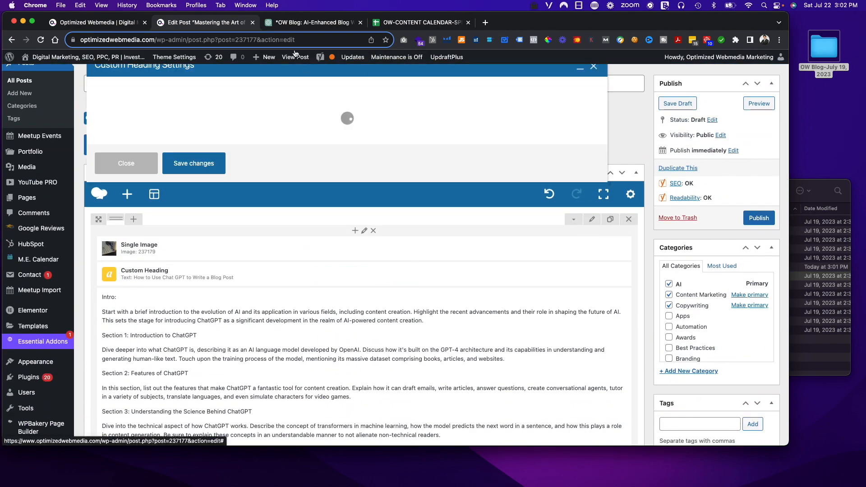
left_click(294, 23)
left_click(406, 23)
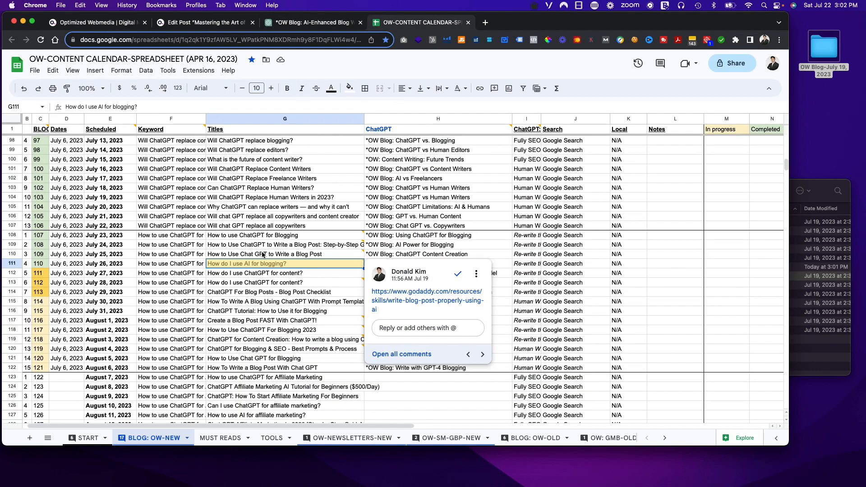
left_click(185, 26)
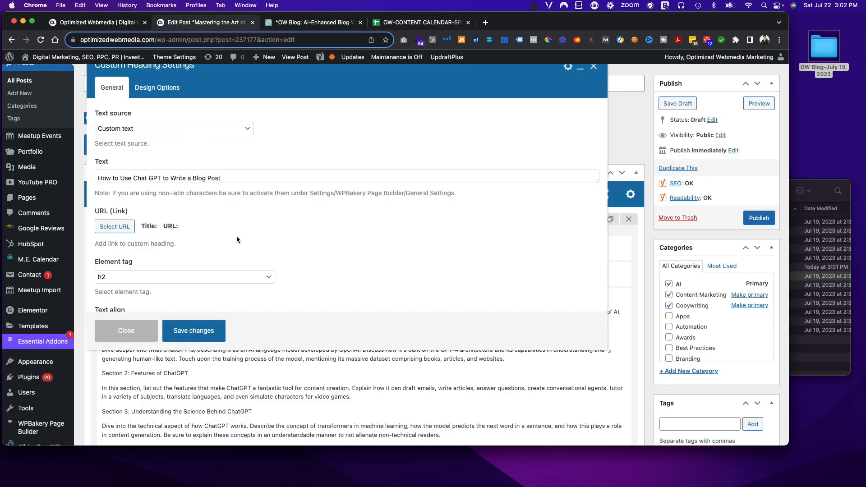
triple_click(211, 179)
key("super+v")
left_click(200, 333)
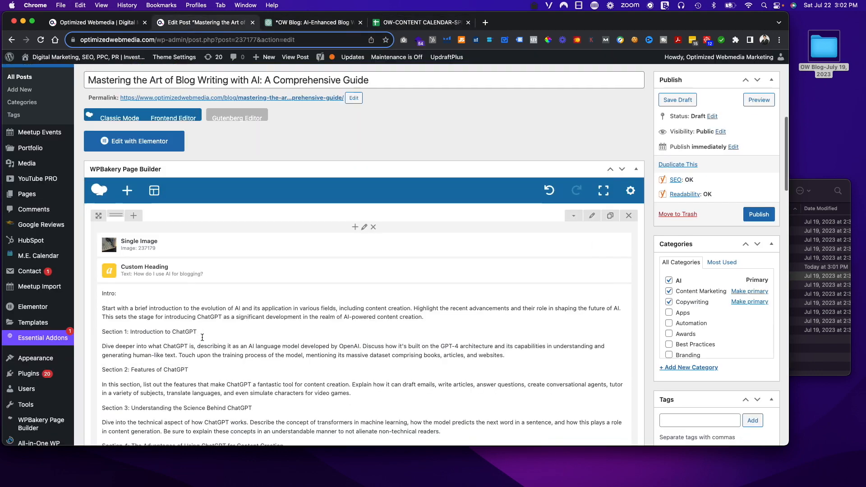
Open the post's text block for editing and select the article from its Introduction to the end in ChatGPT.
scroll(370, 232, "down", 2)
left_click(372, 364)
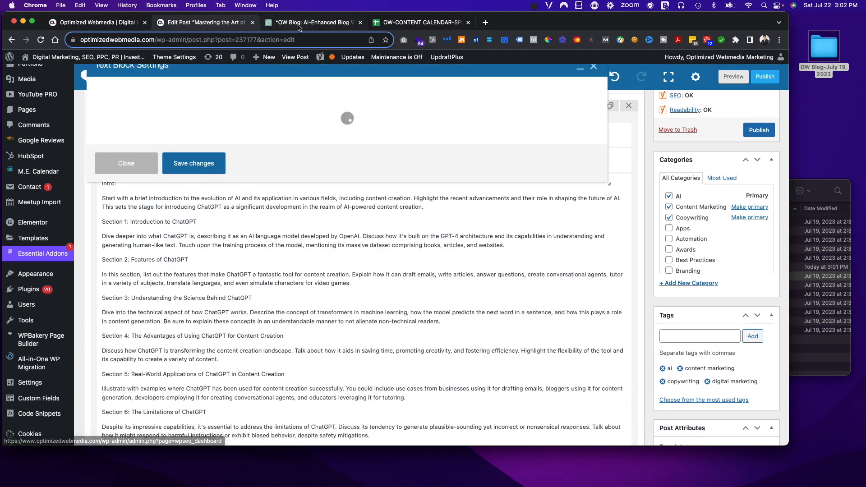
left_click(300, 25)
left_click_drag(303, 180, 436, 236)
left_click(205, 22)
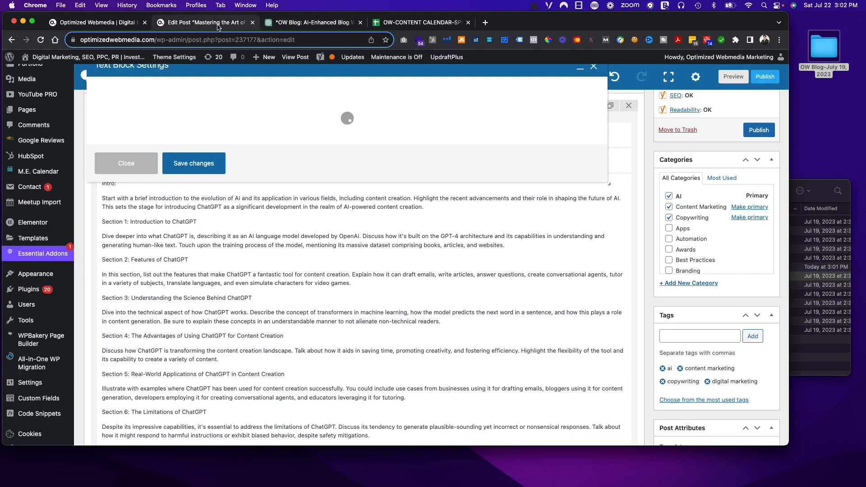
Clear the old article text from the text block, keeping the "Contact Us for our Digital Marketing Services" section.
triple_click(526, 199)
key("super+v")
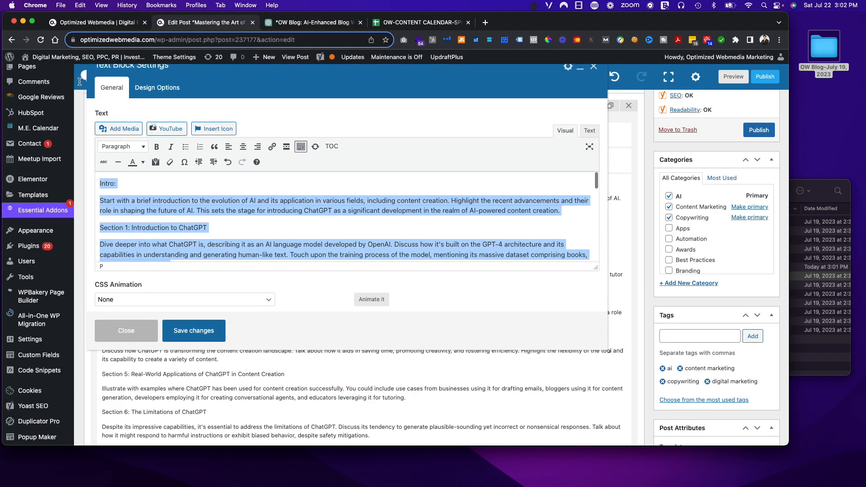
key("super+z")
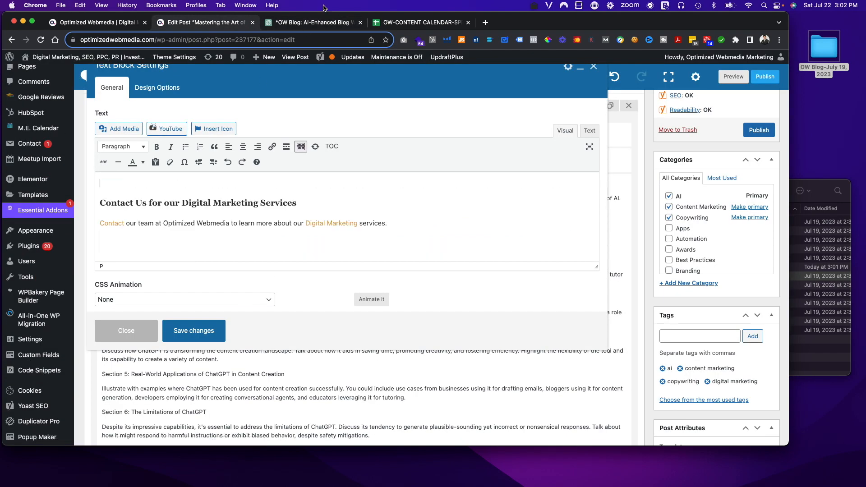
Copy the article body from ChatGPT and insert it above the contact section in the text block.
left_click(307, 24)
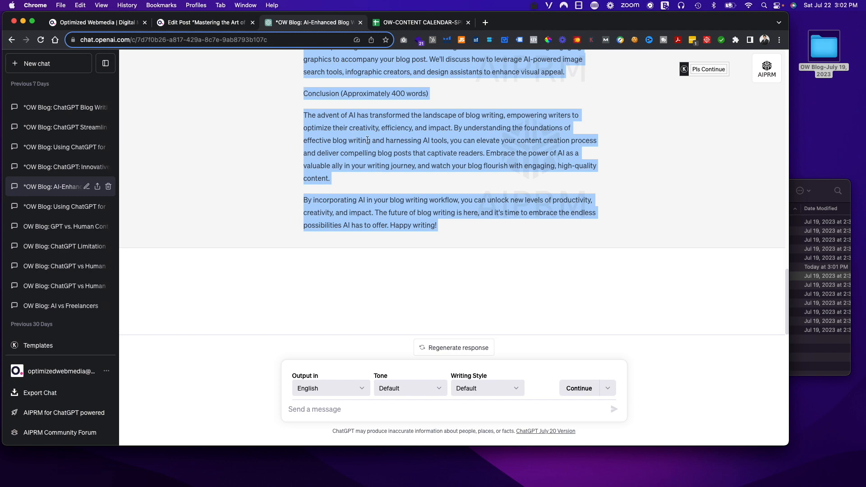
left_click_drag(445, 227, 301, 178)
key("super+c")
left_click(206, 23)
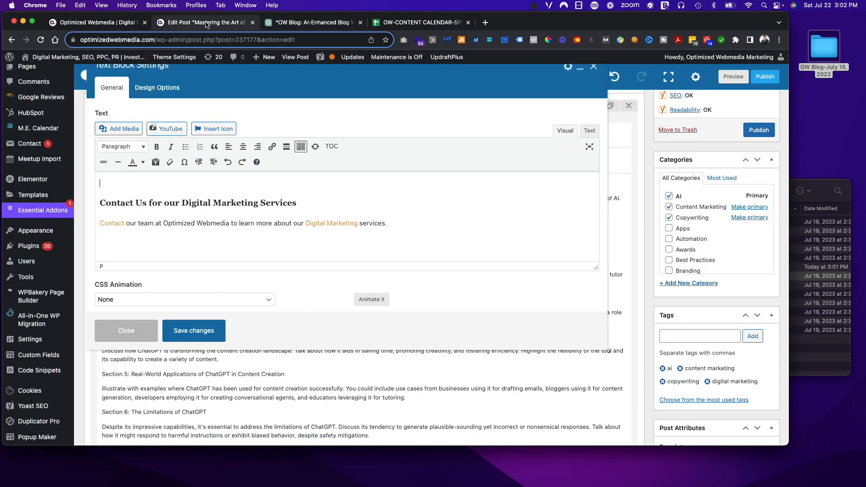
key("super+v")
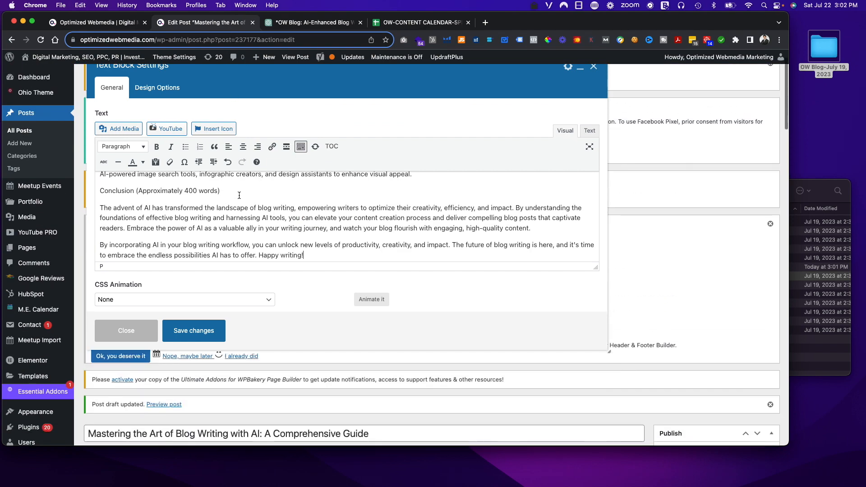
Remove the approximate word-count notes from the Conclusion, Section 3, Section 2 and Introduction headings, and save the text block changes.
left_click_drag(226, 191, 149, 193)
key("BackSpace")
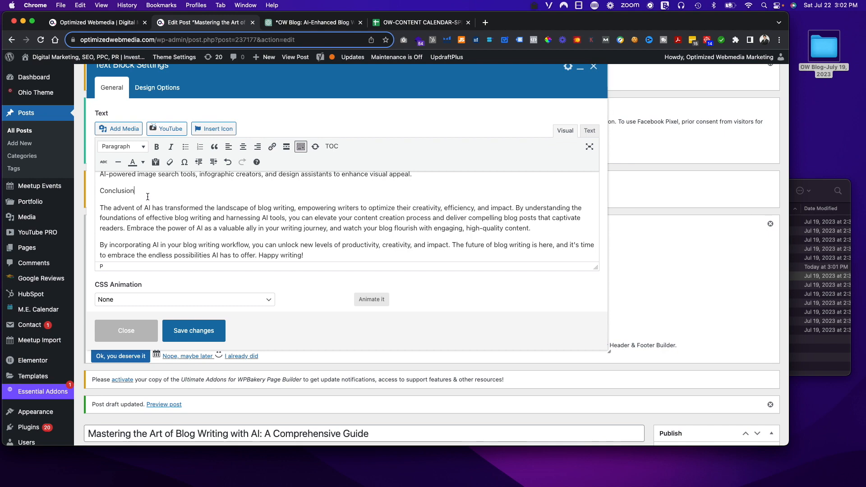
scroll(222, 212, "up", 10)
left_click_drag(297, 230, 214, 230)
key("BackSpace")
scroll(271, 225, "up", 10)
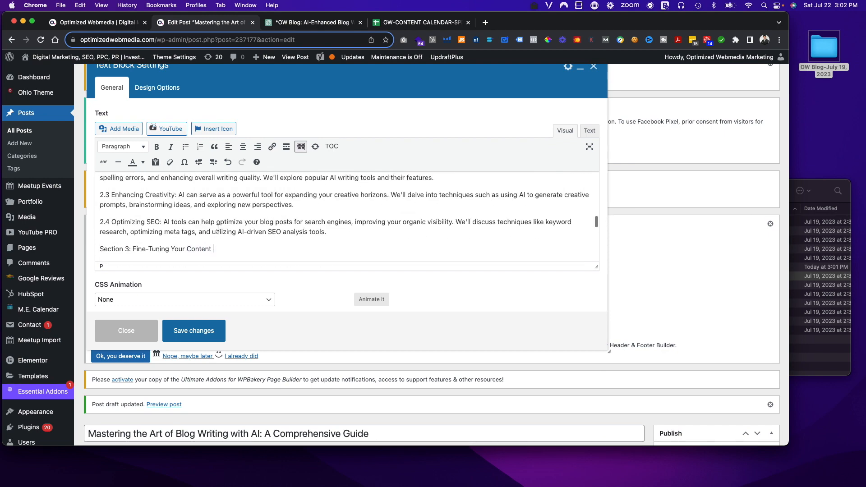
left_click_drag(329, 206, 241, 210)
key("BackSpace")
scroll(239, 209, "up", 10)
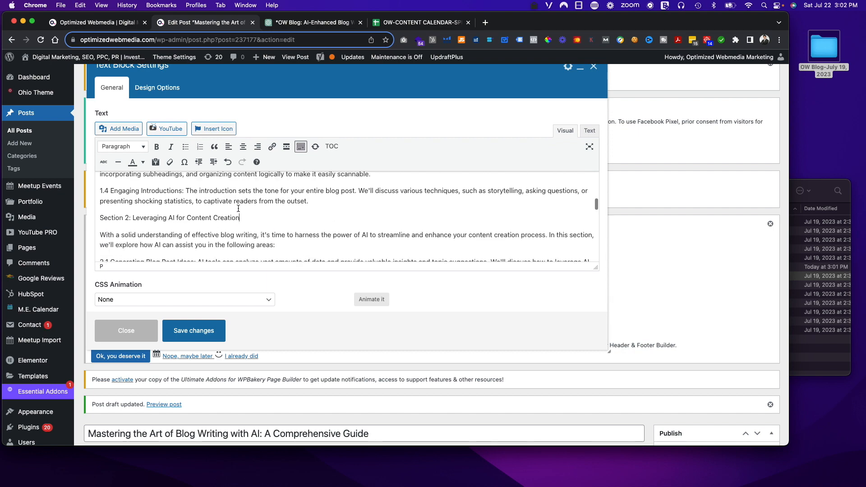
left_click_drag(224, 184, 138, 184)
key("BackSpace")
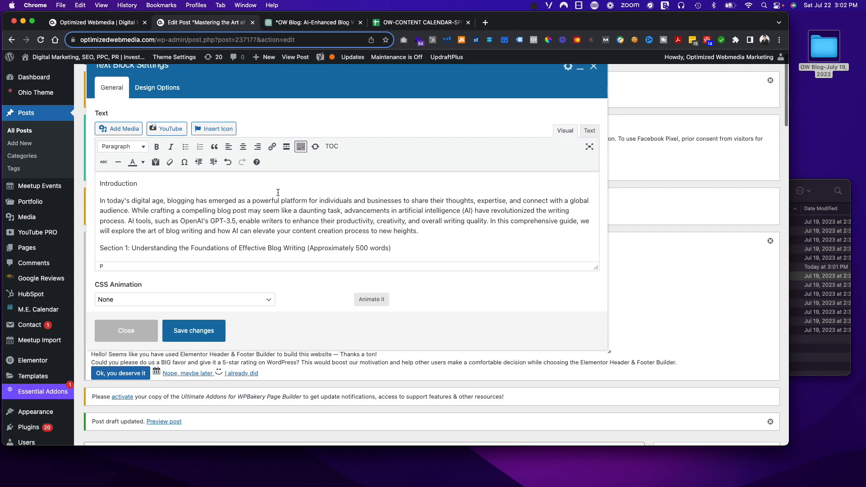
left_click(198, 331)
Look over the updated article in the page builder and save the post as a draft.
scroll(197, 339, "down", 20)
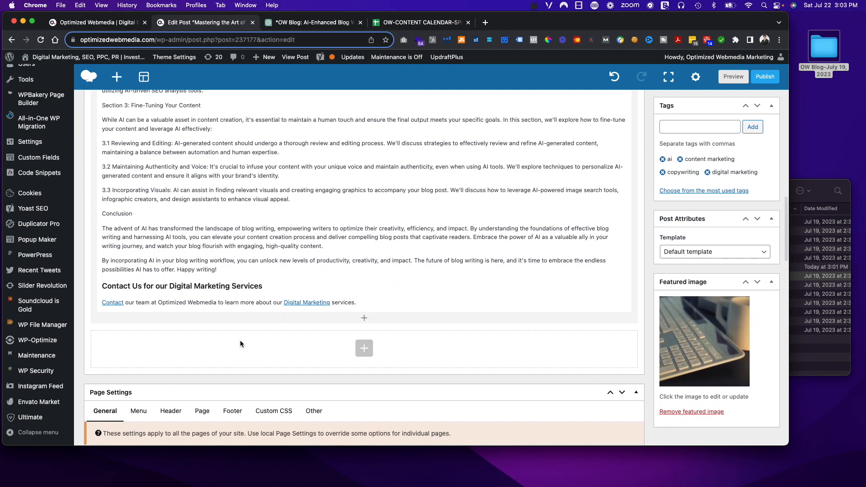
scroll(395, 290, "down", 7)
scroll(395, 290, "up", 10)
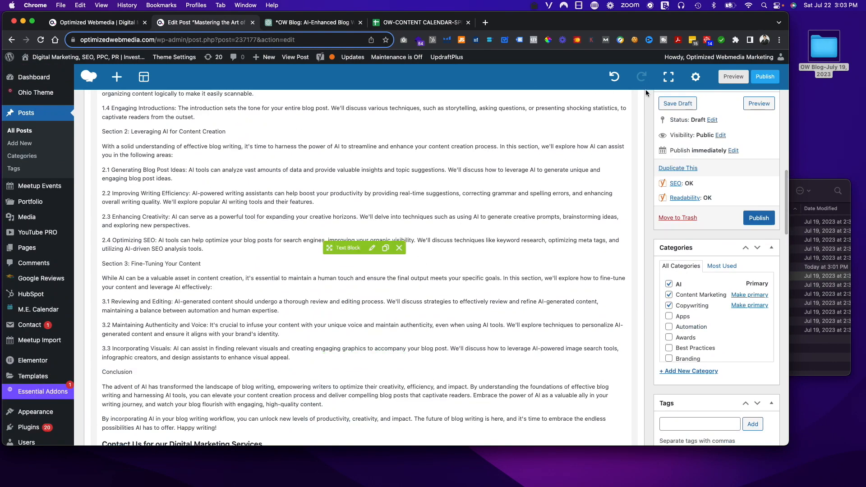
left_click(678, 104)
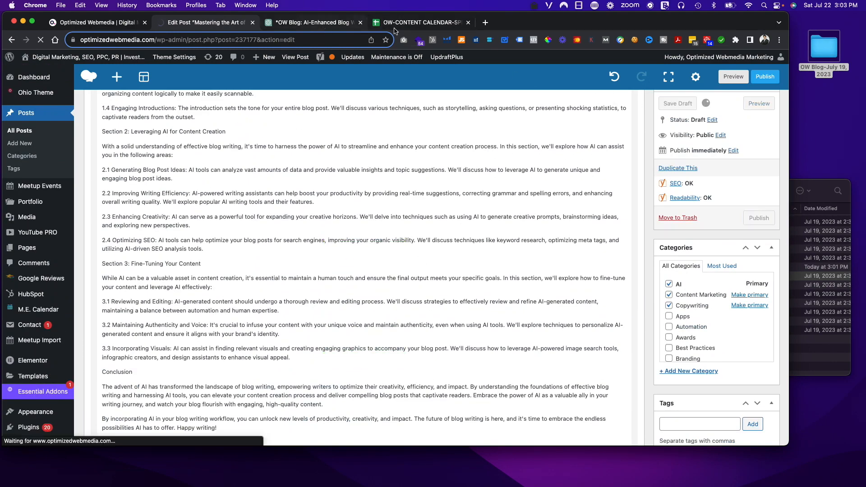
Check the post's date in the content calendar and schedule the post for Jul 26, 2023 at 06:00.
left_click(422, 23)
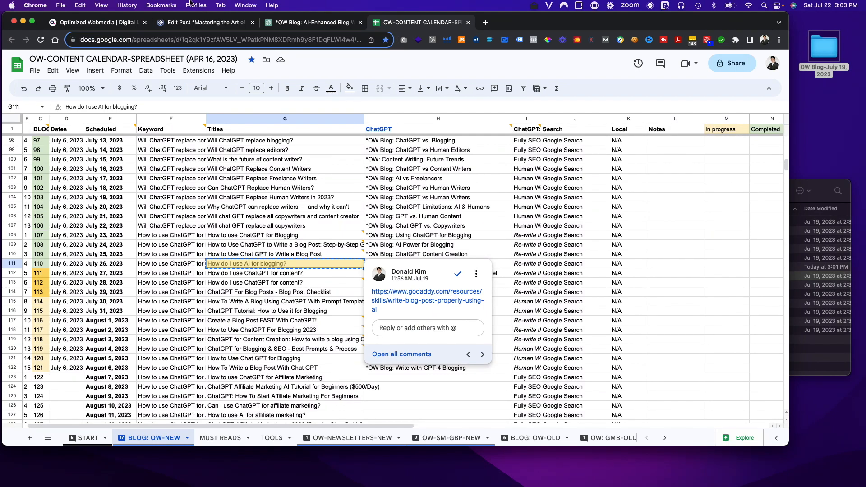
left_click(194, 22)
scroll(718, 312, "down", 6)
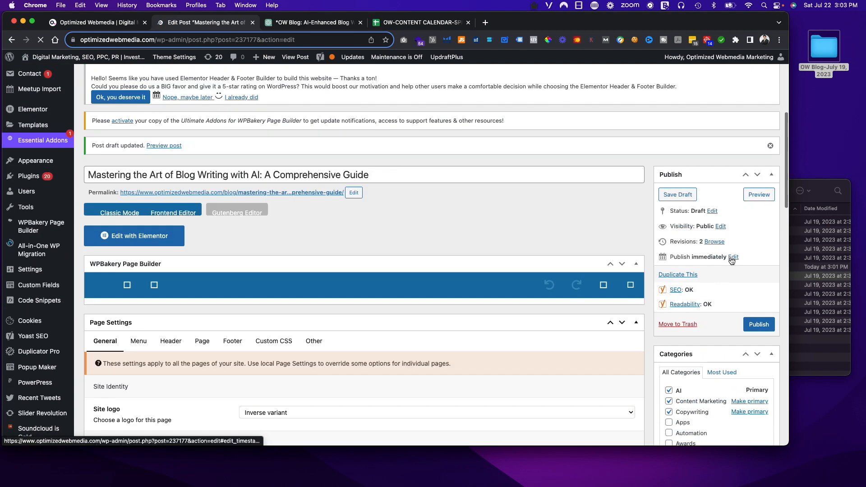
left_click(733, 257)
left_click(704, 271)
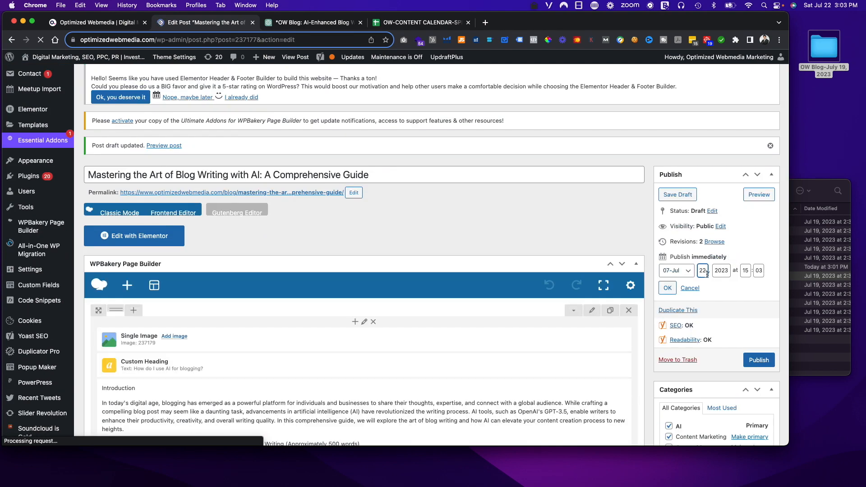
double_click(704, 271)
type("26")
key("Tab")
key("Tab")
type("6")
key("Tab")
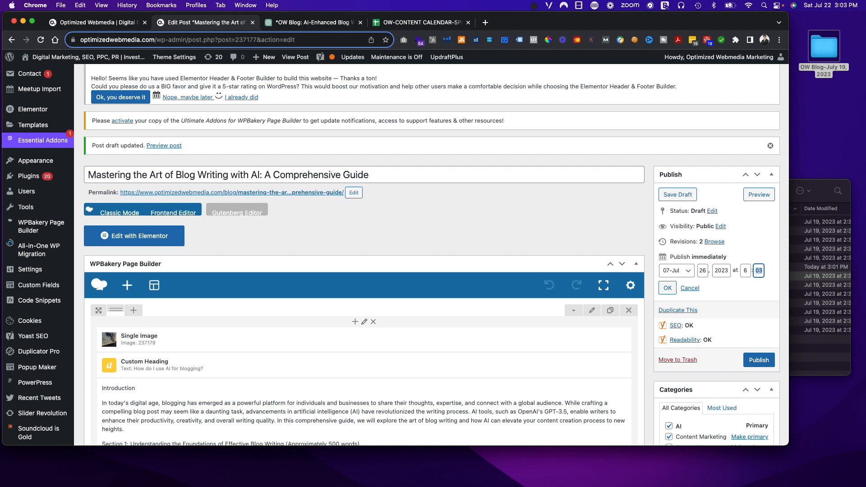
type("00")
key("Return")
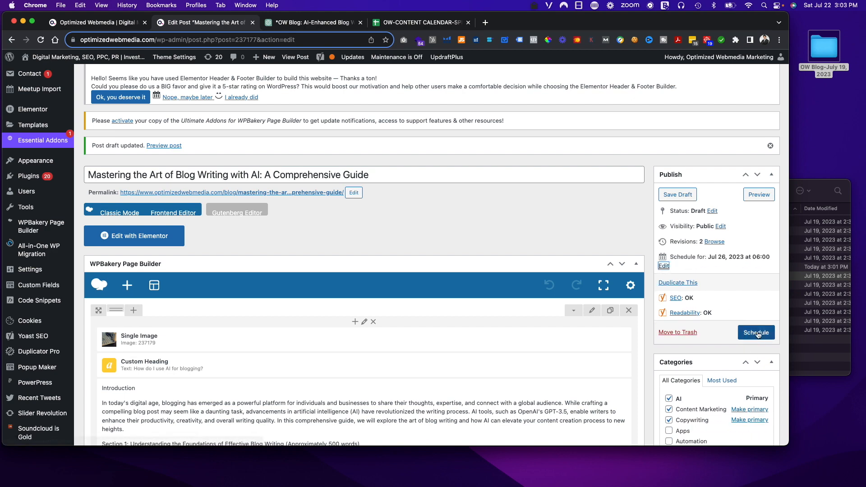
left_click(756, 332)
Switch to the content calendar spreadsheet and fill the cell of blog number 111 with light green.
left_click(399, 23)
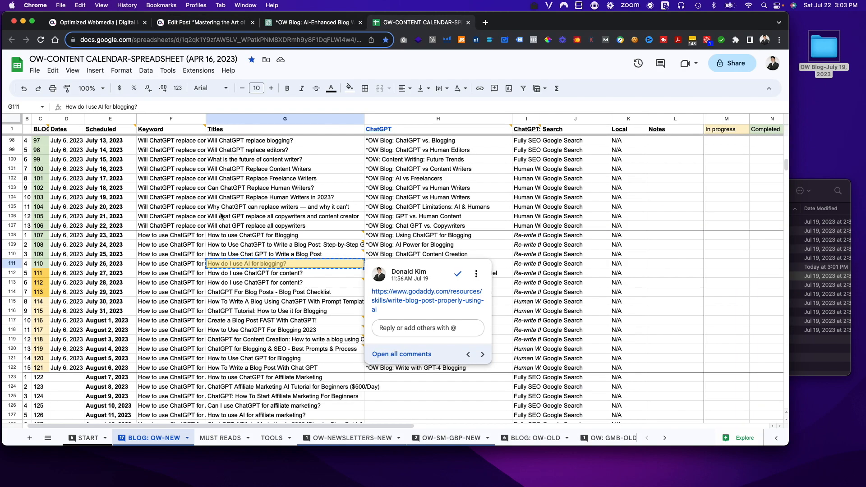
left_click(46, 274)
scroll(54, 273, "down", 1)
scroll(60, 270, "down", 1)
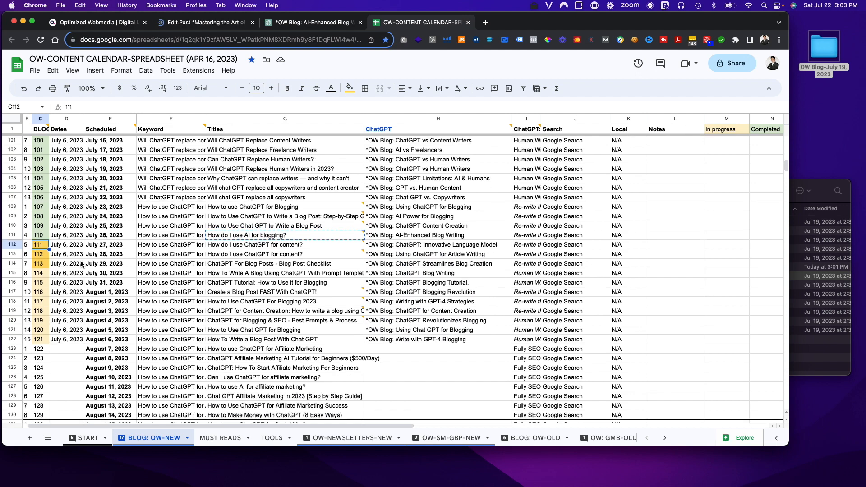
left_click(349, 88)
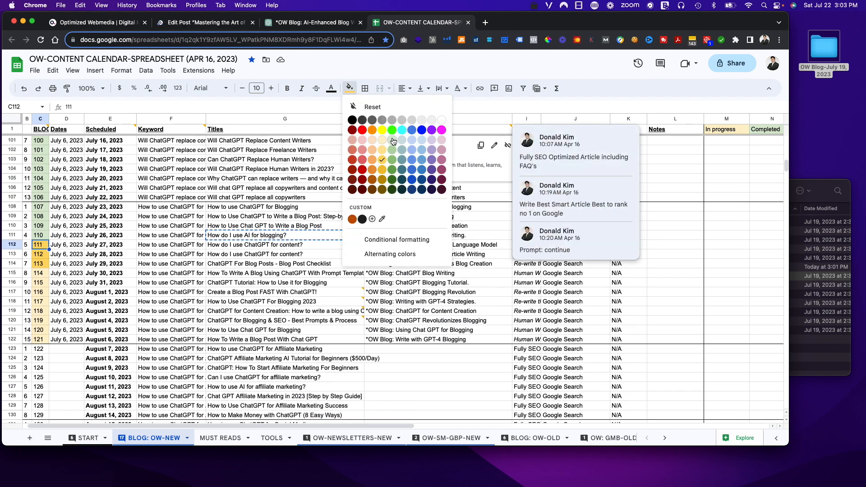
left_click(392, 143)
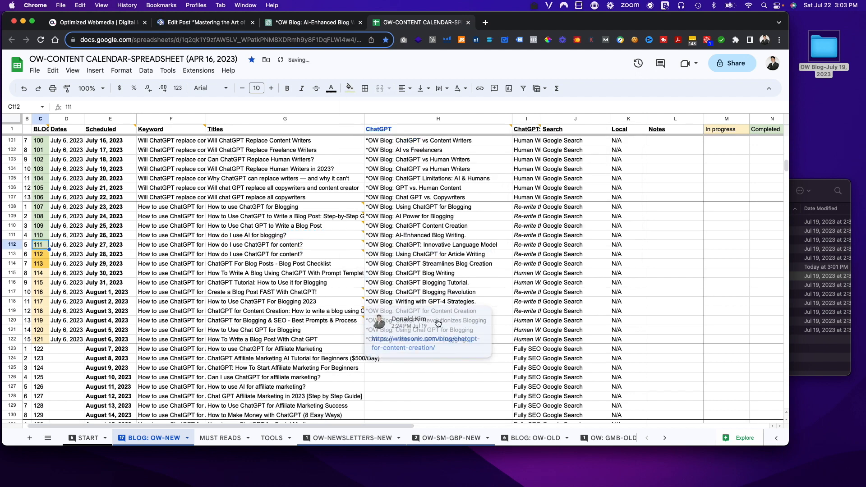
Switch to Finder and move "How do I use AI for blogging?.jpg" into the DONE folder.
left_click(803, 190)
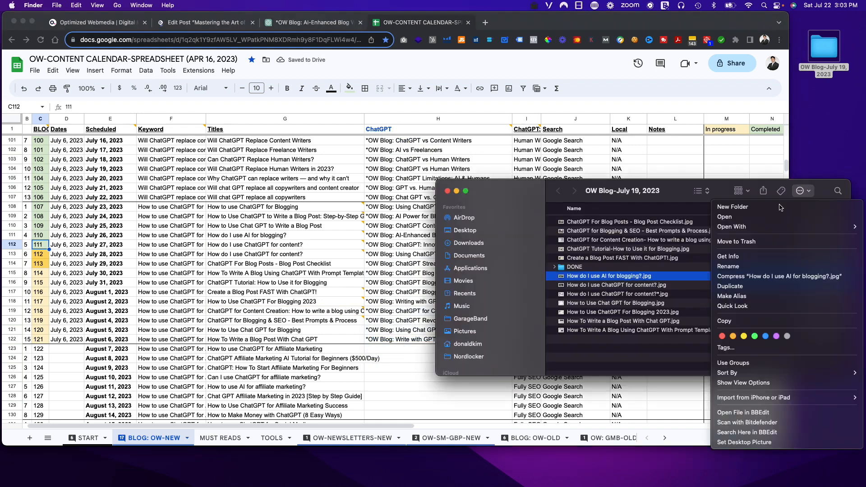
left_click(569, 277)
left_click_drag(573, 277, 575, 267)
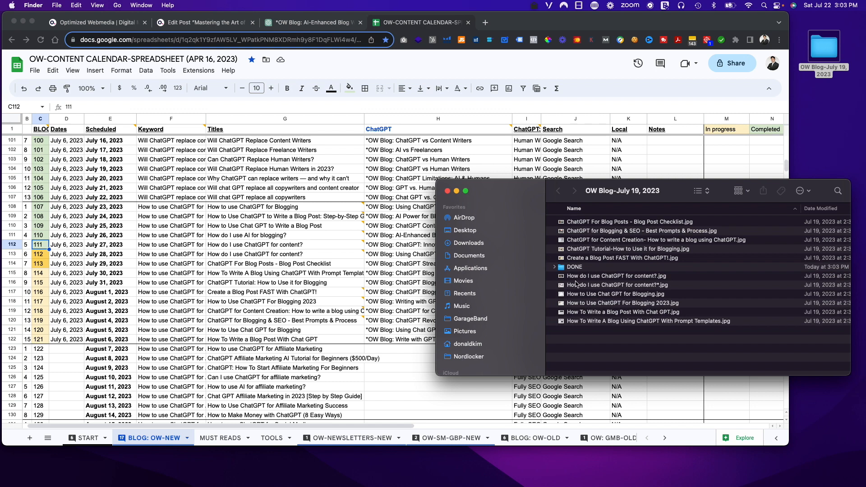
Select the next image, "How do I use ChatGPT for content?.jpg", and its conversation title in the ChatGPT column of spreadsheet row 112.
left_click(578, 277)
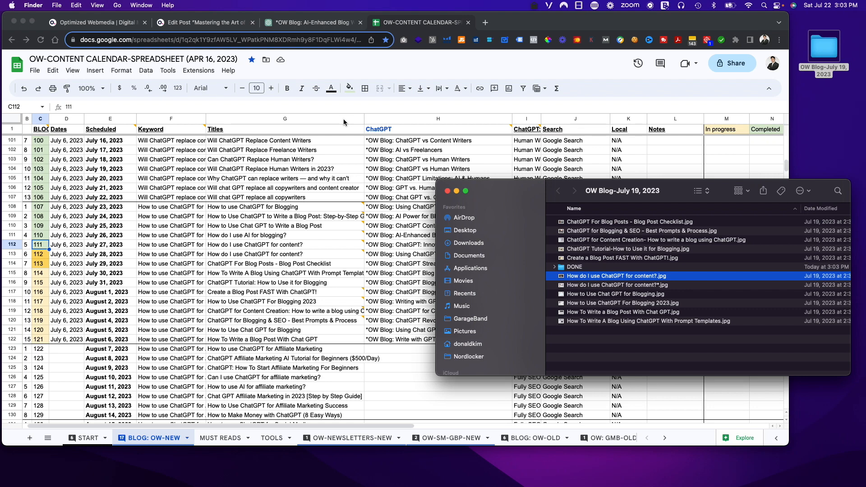
left_click(193, 248)
left_click(494, 246)
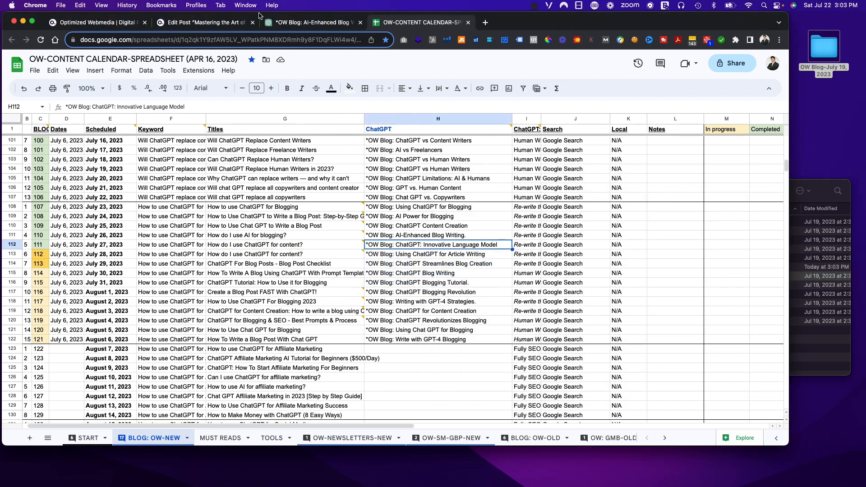
Switch to ChatGPT and rename the AI-Enhanced blog conversation to "AI-Enhanced Blog Writing.", without the "*OW Blog:" prefix.
left_click(308, 22)
left_click(87, 187)
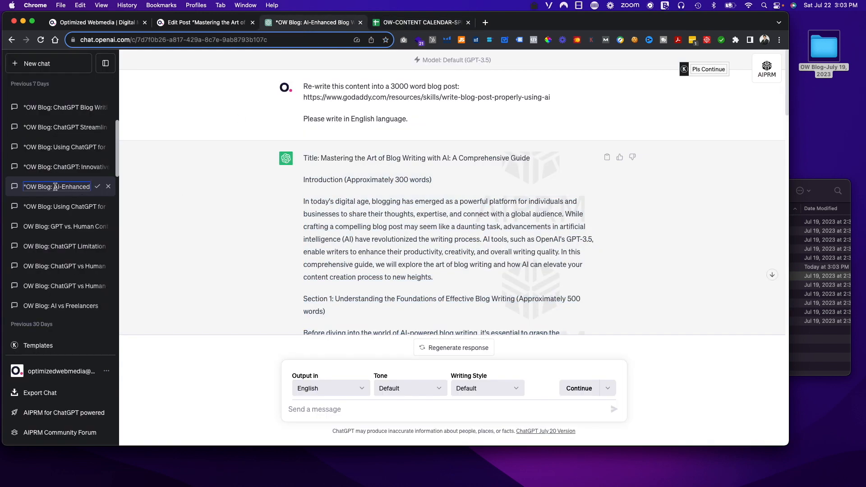
key("super+shift+Left")
key("BackSpace")
key("Return")
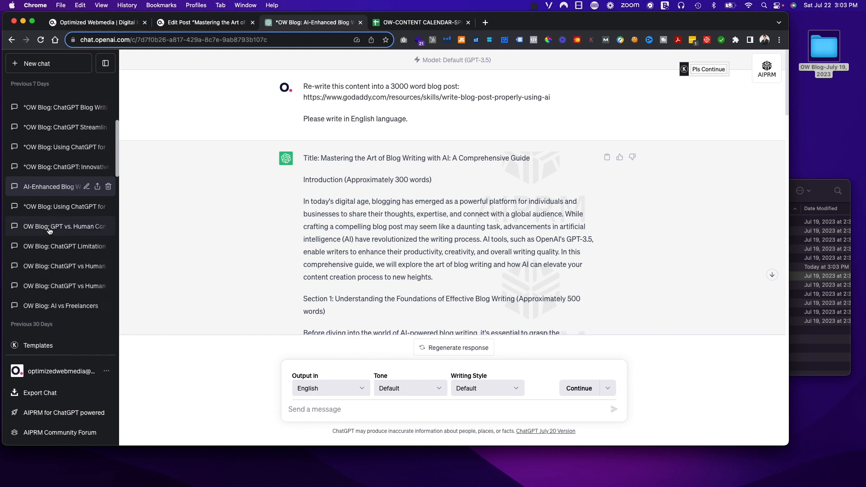
Open the "*OW Blog: ChatGPT: Innovative Language Model" conversation and copy the article title "ChatGPT: An In-Depth Exploration of OpenAI's Pioneering Language Model".
left_click(56, 209)
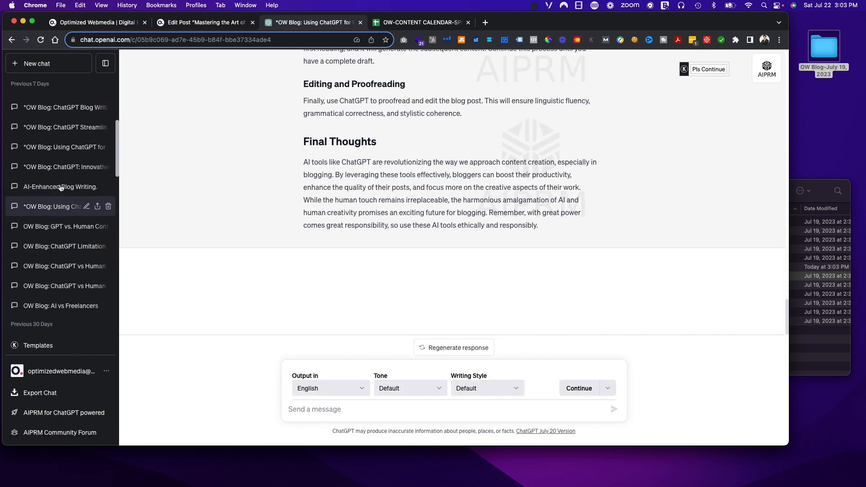
left_click(58, 166)
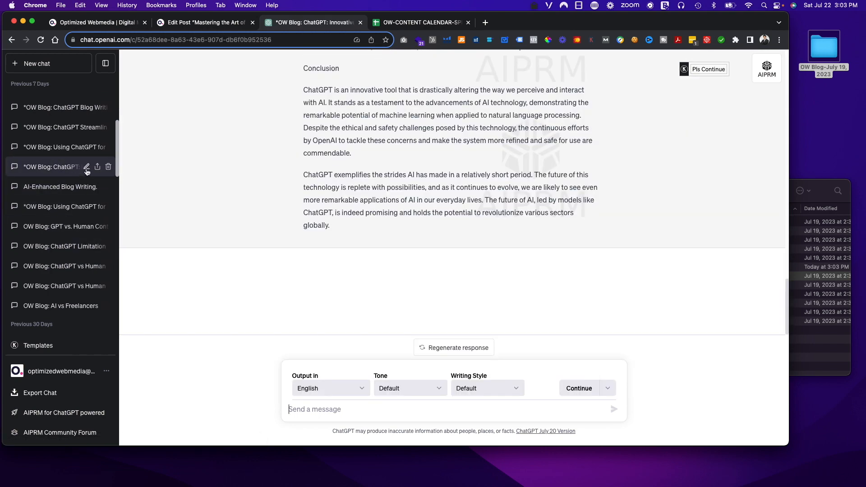
left_click(87, 169)
triple_click(80, 168)
left_click(139, 176)
scroll(248, 175, "up", 20)
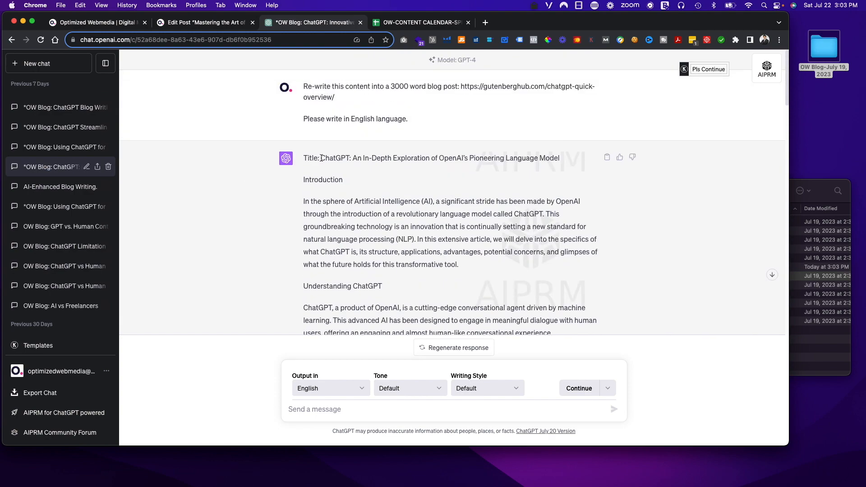
left_click_drag(321, 159, 589, 161)
key("super+c")
Switch to WordPress and duplicate the scheduled post "Mastering the Art of Blog Writing with AI: A Comprehensive Guide".
left_click(198, 23)
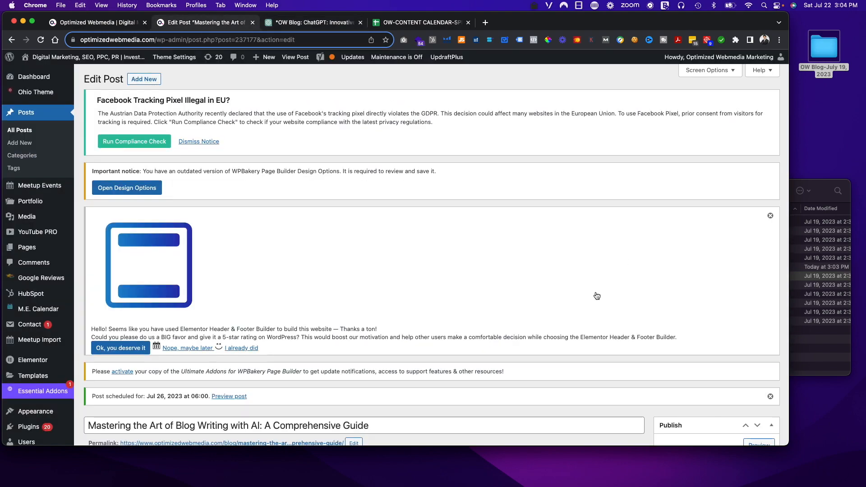
scroll(641, 303, "down", 10)
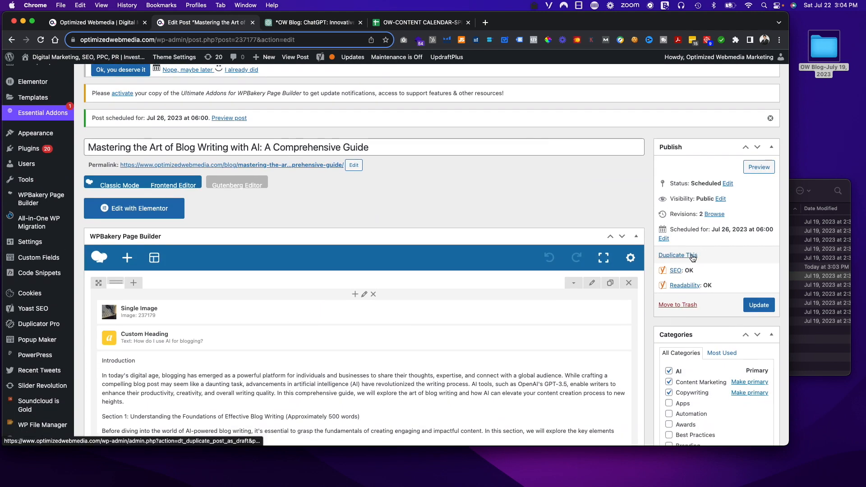
left_click(690, 257)
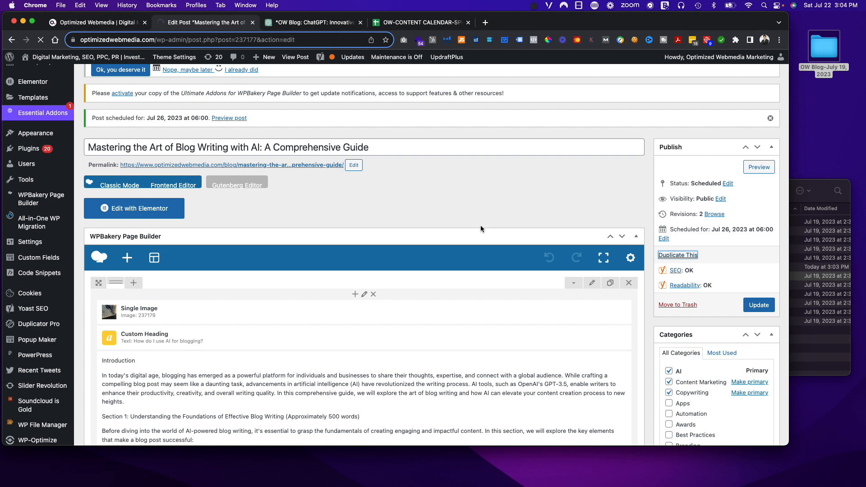
Filter the posts list to drafts and open the duplicated "Mastering the Art of Blog Writing with AI" draft for editing.
scroll(460, 240, "down", 1)
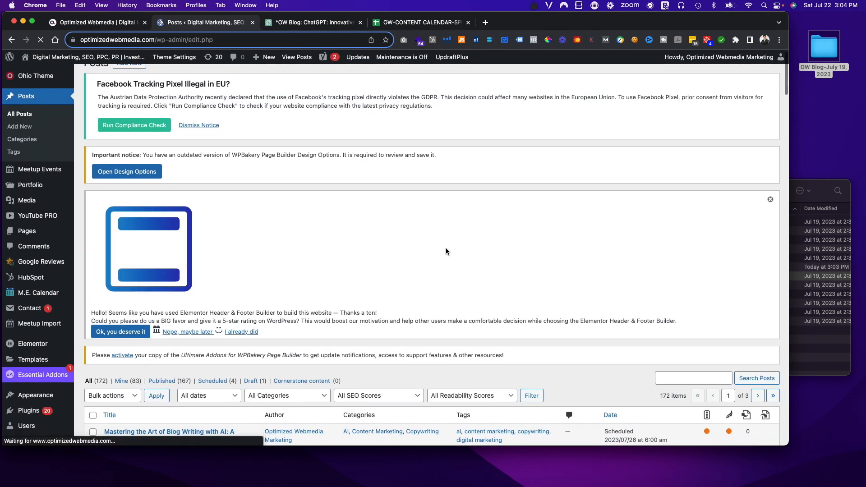
left_click(253, 382)
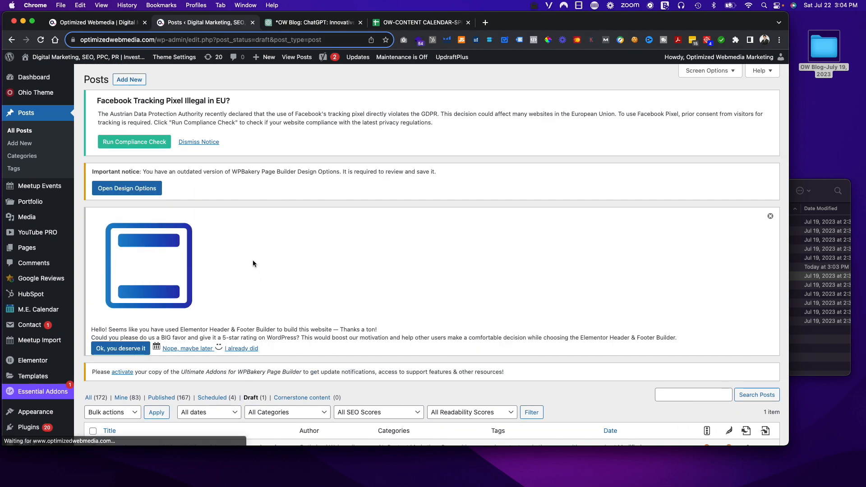
scroll(250, 271, "down", 5)
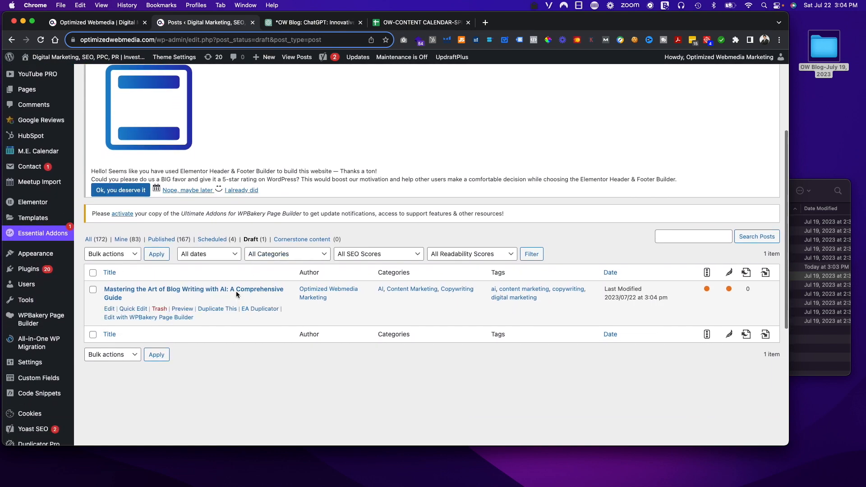
left_click(238, 293)
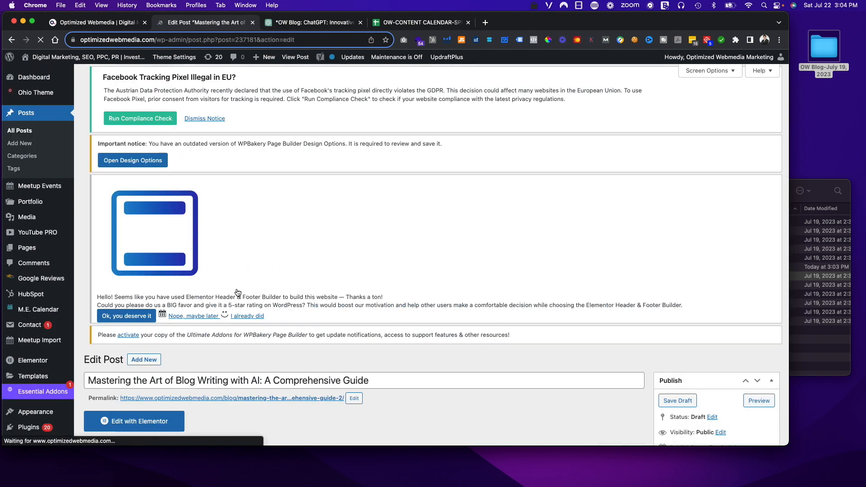
Change the post title to "ChatGPT: An In-Depth Exploration of OpenAI's Pioneering Language Model" and save the draft.
scroll(378, 274, "down", 3)
triple_click(373, 242)
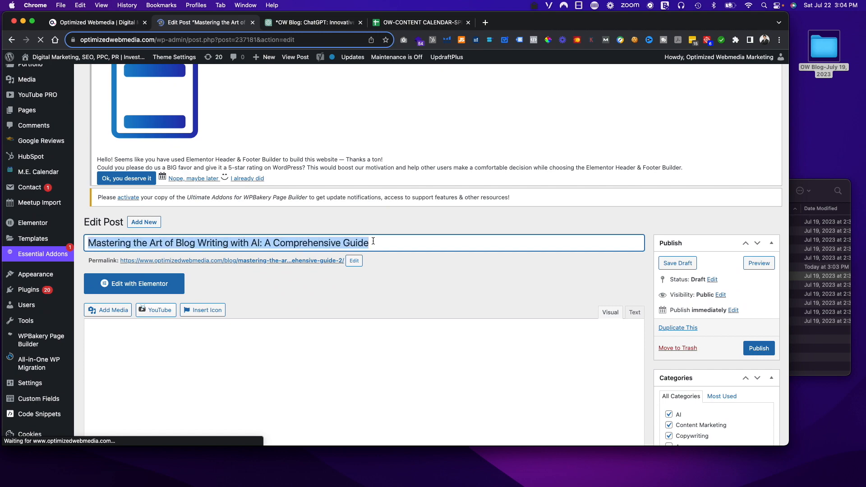
key("super+v")
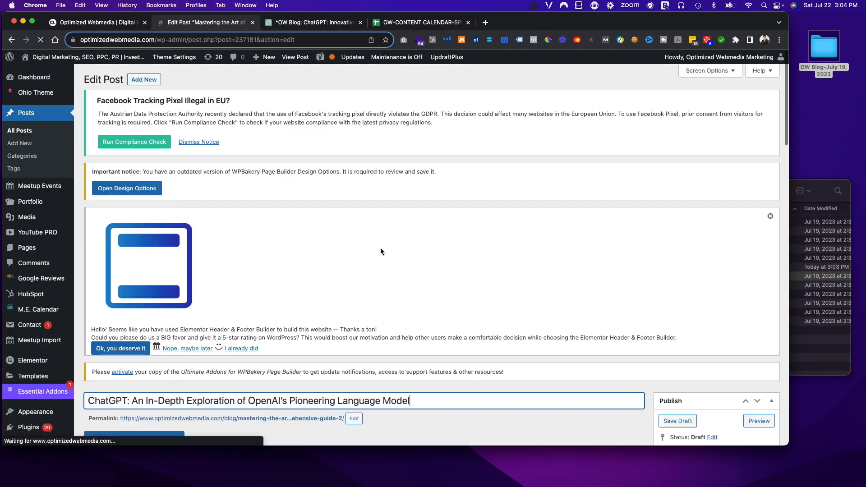
scroll(378, 247, "down", 4)
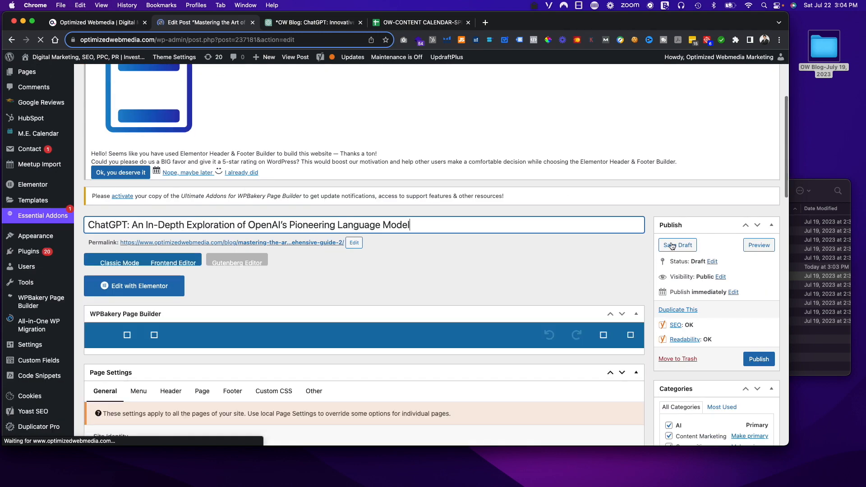
left_click(672, 246)
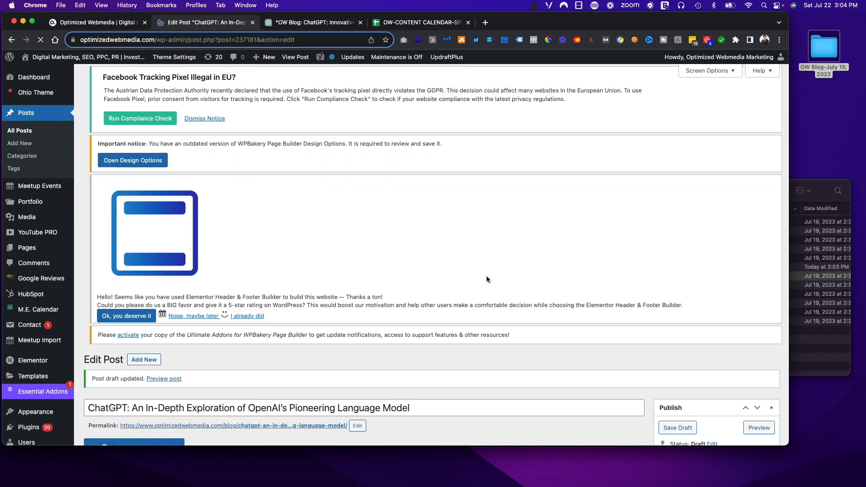
scroll(486, 276, "down", 20)
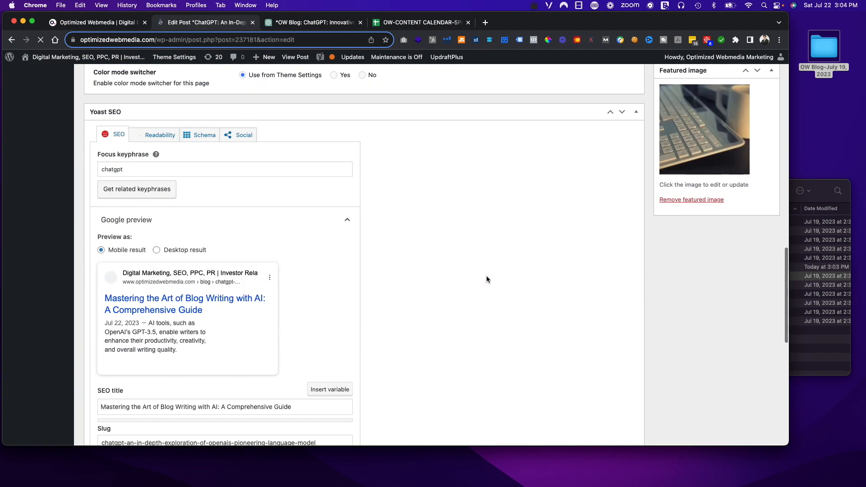
scroll(486, 275, "up", 15)
scroll(486, 275, "down", 12)
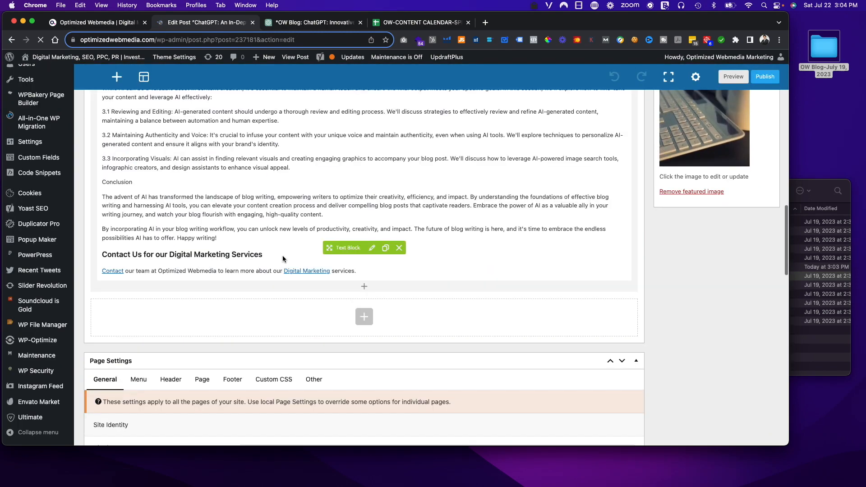
key("super+a")
scroll(291, 266, "down", 3)
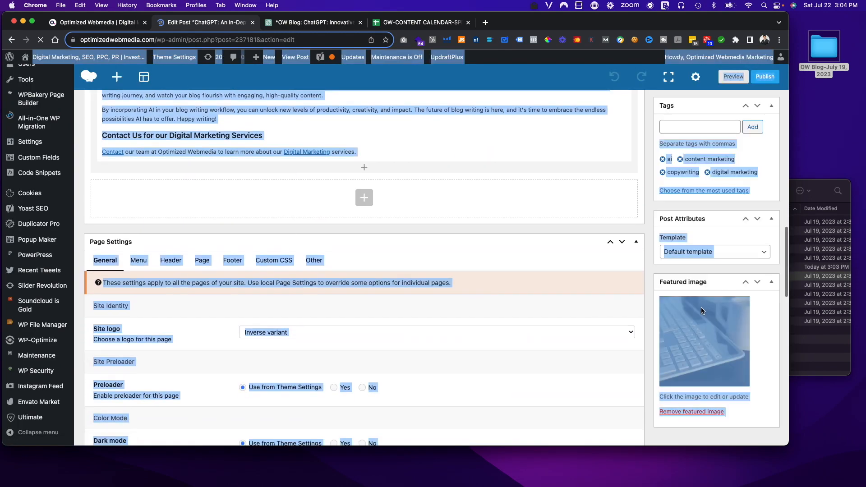
left_click(703, 310)
key("Escape")
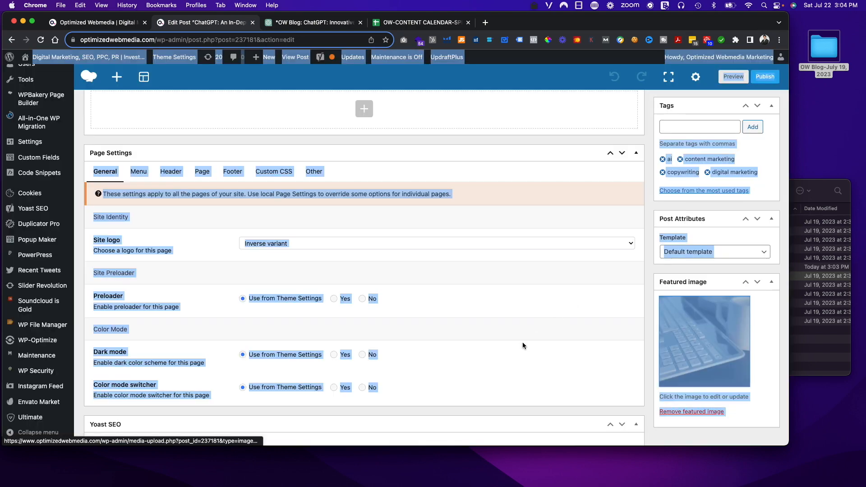
Set the Yoast SEO title to "ChatGPT: An In-Depth Exploration of OpenAI".
scroll(544, 230, "down", 6)
left_click(543, 260)
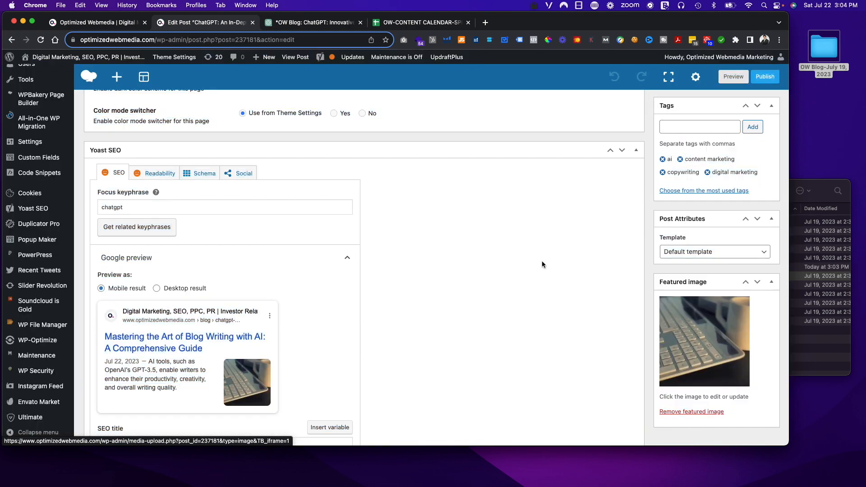
scroll(469, 294, "down", 5)
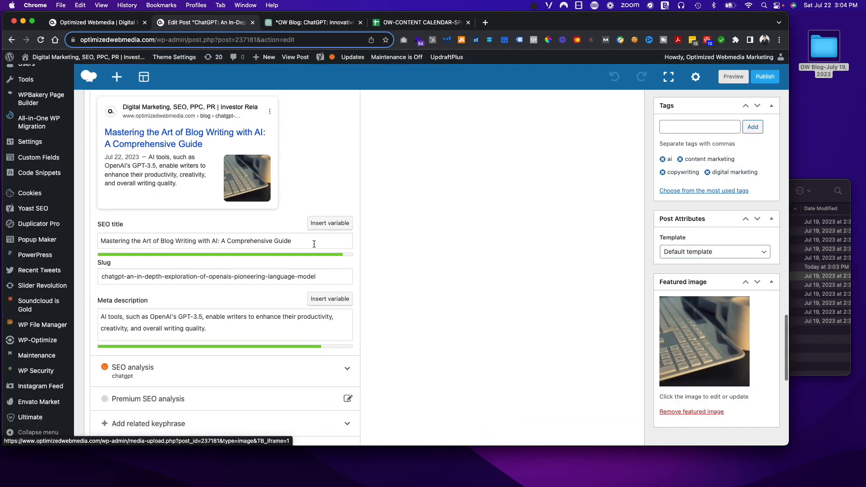
triple_click(314, 244)
type("ChatGPT: An In-Depth Exploration of OpenAI’s Pioneering Language Model")
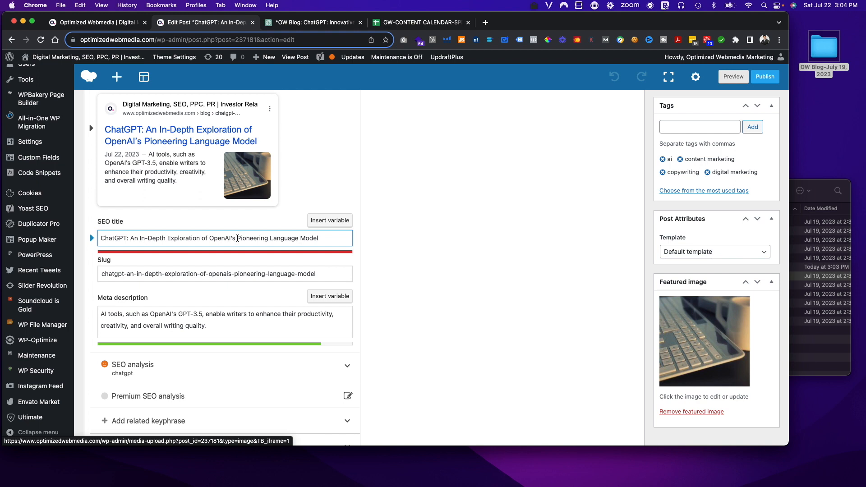
left_click_drag(231, 239, 320, 238)
key("BackSpace")
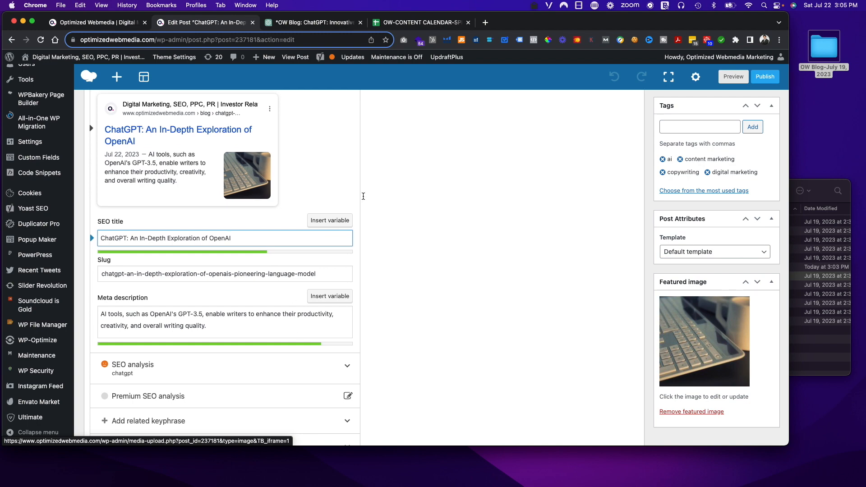
Replace the Yoast meta description with the last sentence of the ChatGPT article's introduction, beginning "In this extensive article".
key("ctrl+Tab")
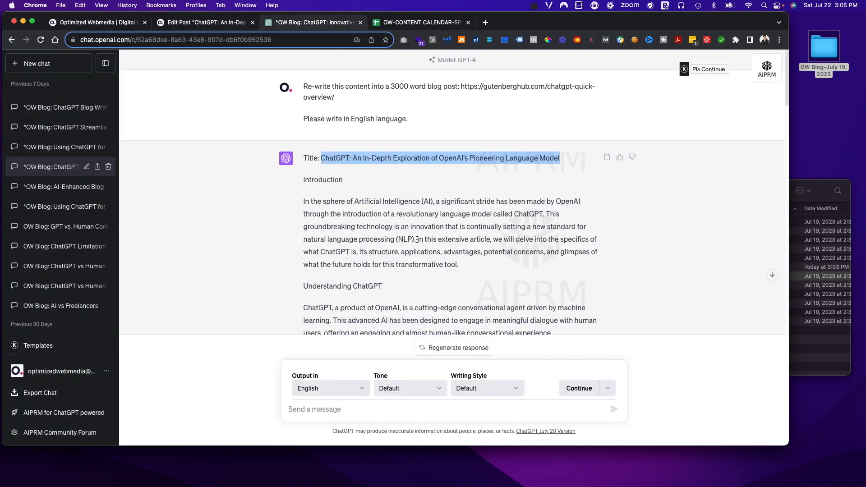
left_click_drag(418, 240, 459, 265)
key("cmd+c")
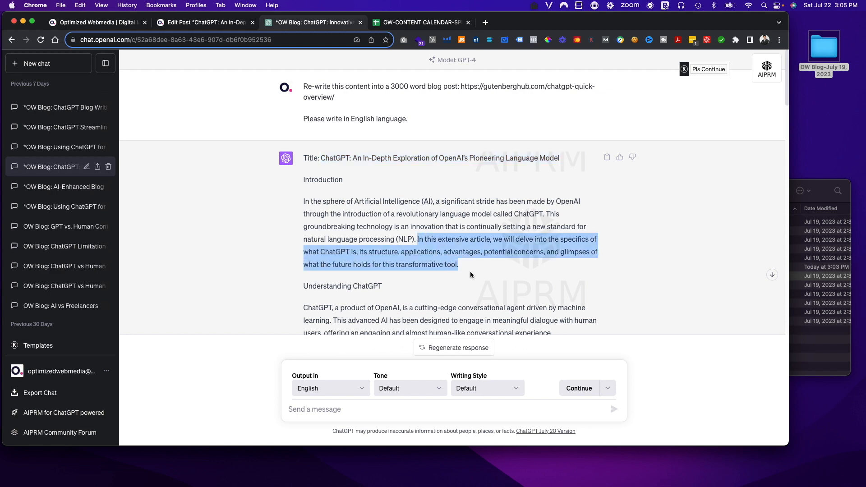
left_click(180, 21)
left_click(247, 326)
key("cmd+a")
key("cmd+v")
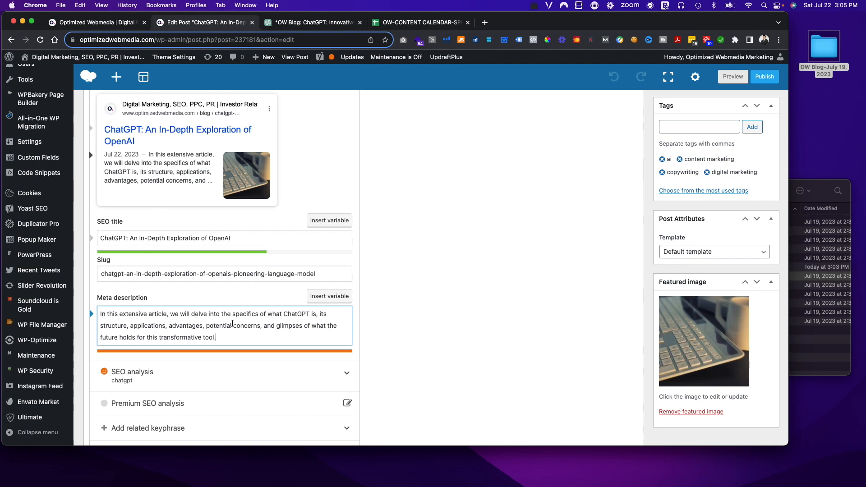
Trim the opening words of the meta description so that it begins "What ChatGPT is, its structure, applications".
left_click_drag(174, 314, 93, 315)
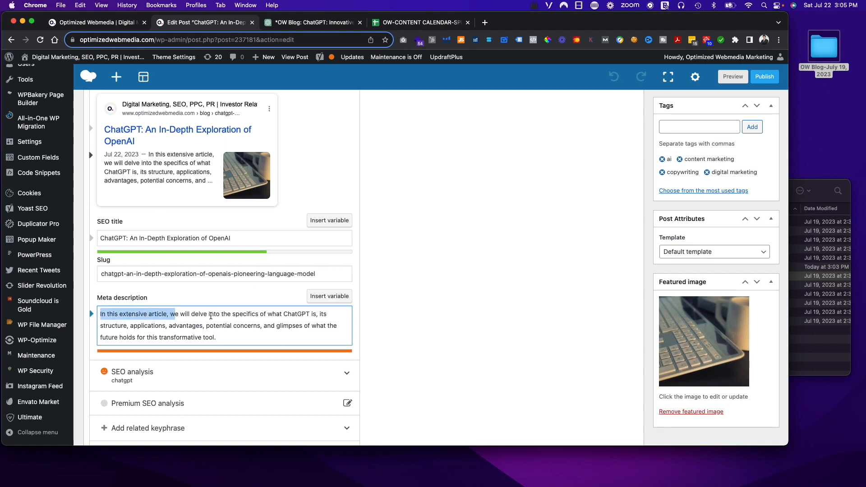
type("W")
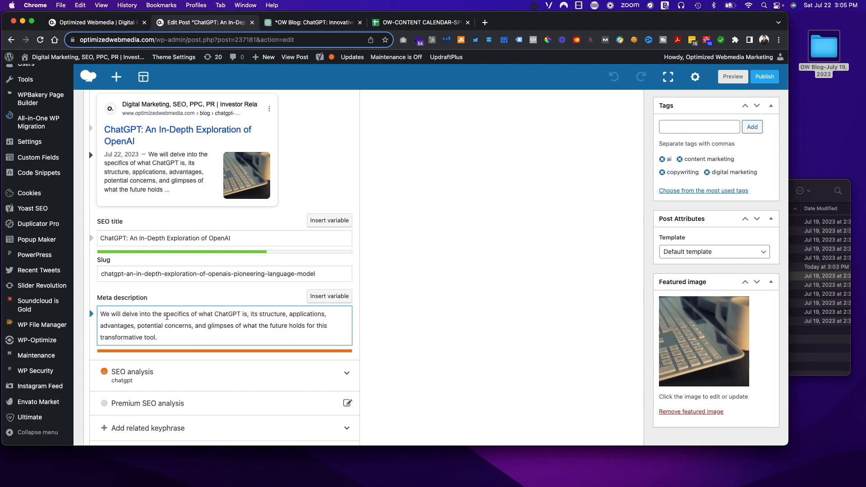
left_click_drag(204, 315, 93, 315)
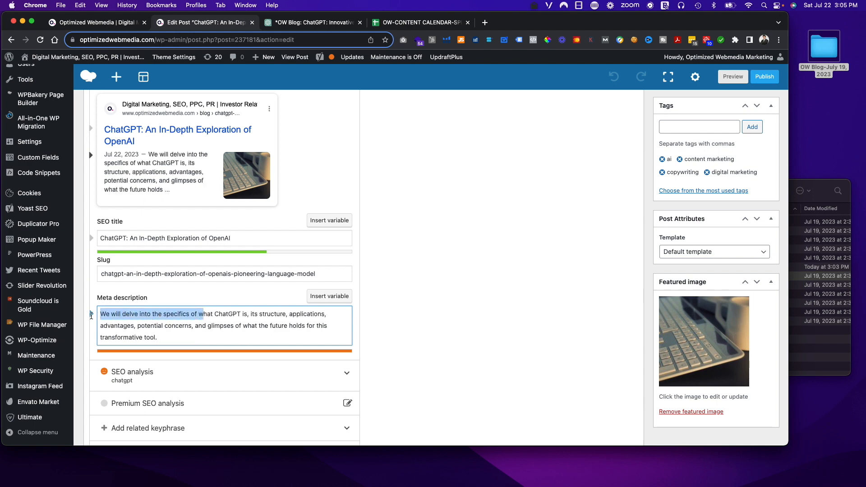
type("W")
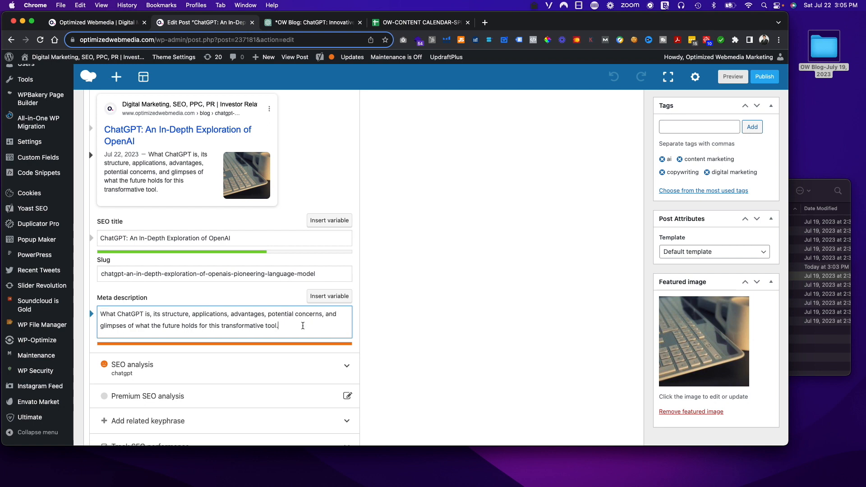
Trim the end of the meta description so that it finishes with "glimpses of what the future holds".
left_click_drag(279, 326, 197, 328)
key("BackSpace")
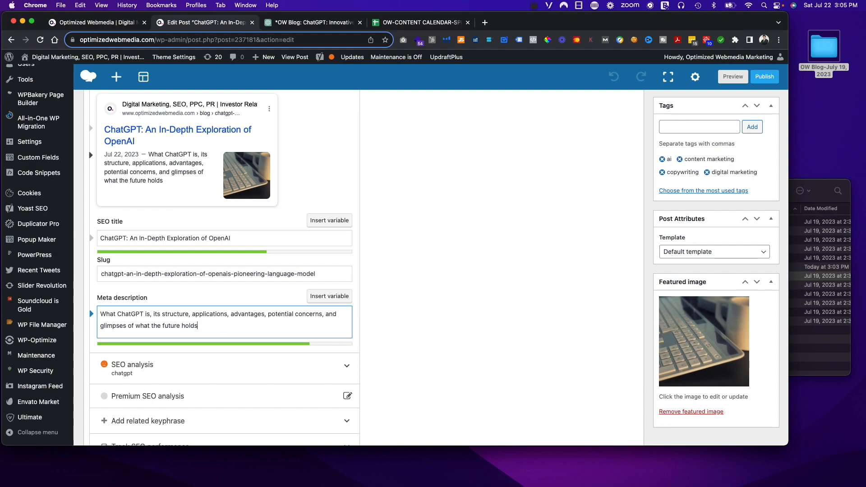
Remove the old picture from the Single Image element and upload "How do I use ChatGPT for content?.jpg" from the OW Blog-July 19, 2023 folder.
scroll(497, 271, "up", 15)
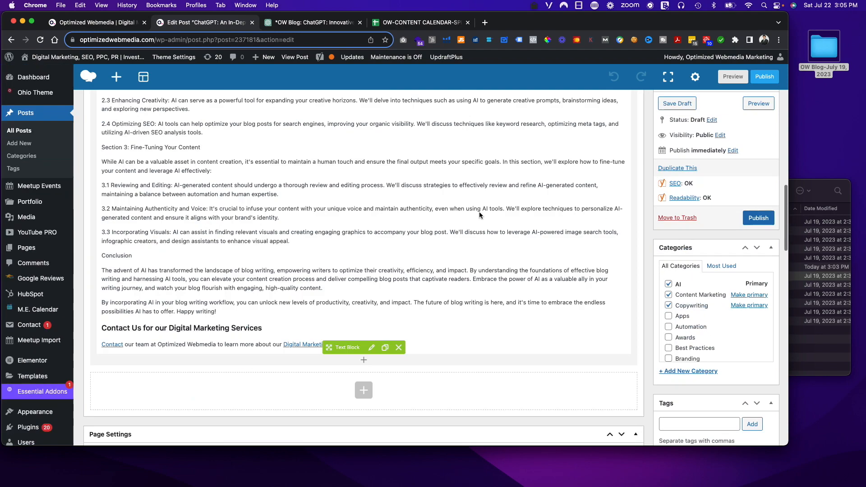
scroll(429, 221, "down", 1)
left_click(373, 225)
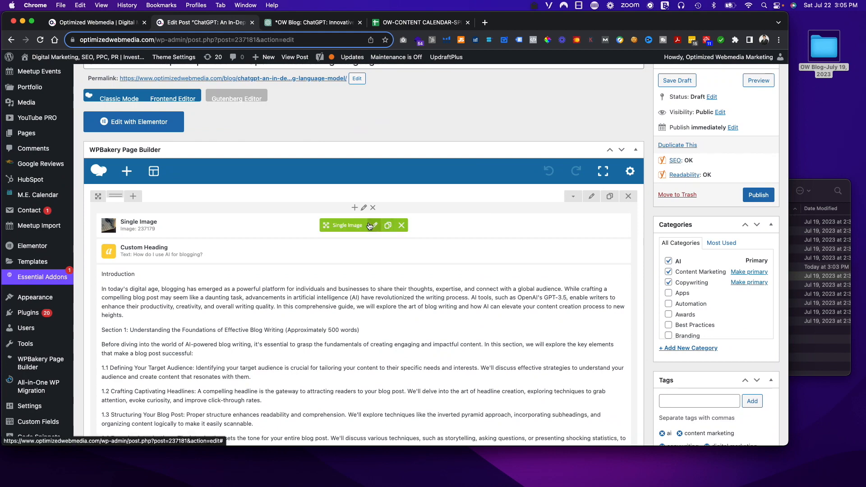
left_click(126, 248)
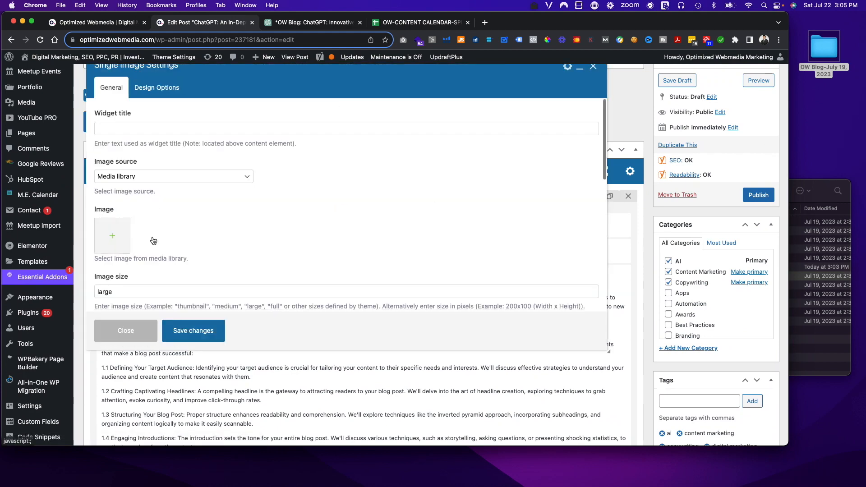
left_click(800, 185)
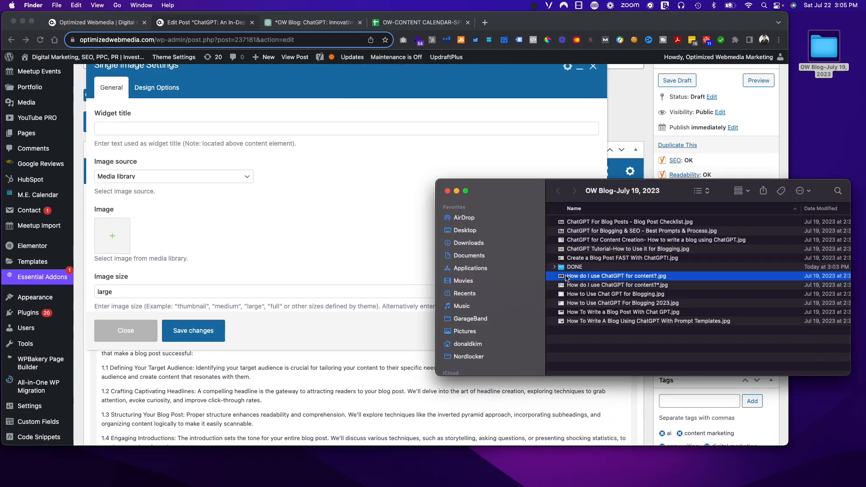
left_click_drag(566, 277, 124, 232)
left_click(124, 232)
left_click(571, 276)
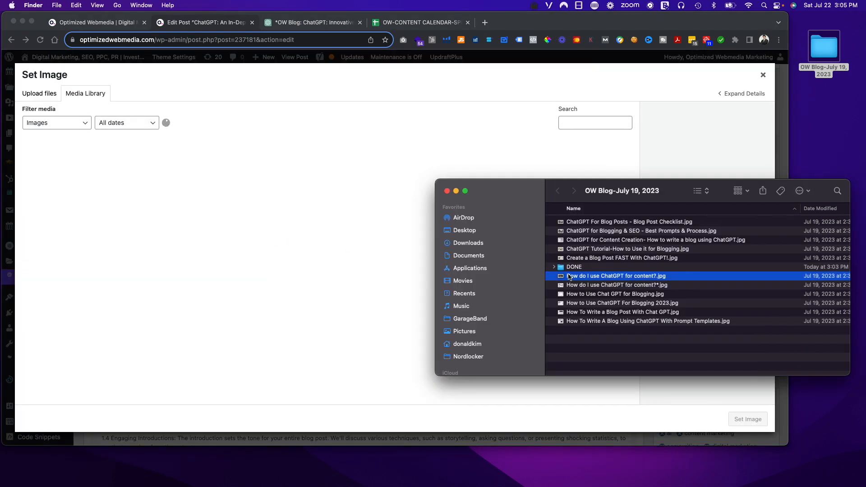
left_click_drag(569, 276, 437, 309)
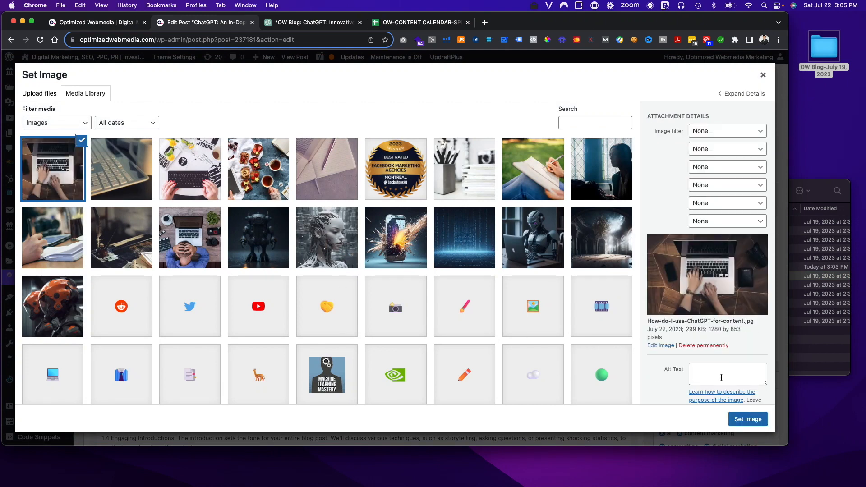
Copy the uploaded image's title into its alt text, set it as the element's image and save the Single Image settings.
scroll(719, 365, "down", 5)
triple_click(713, 324)
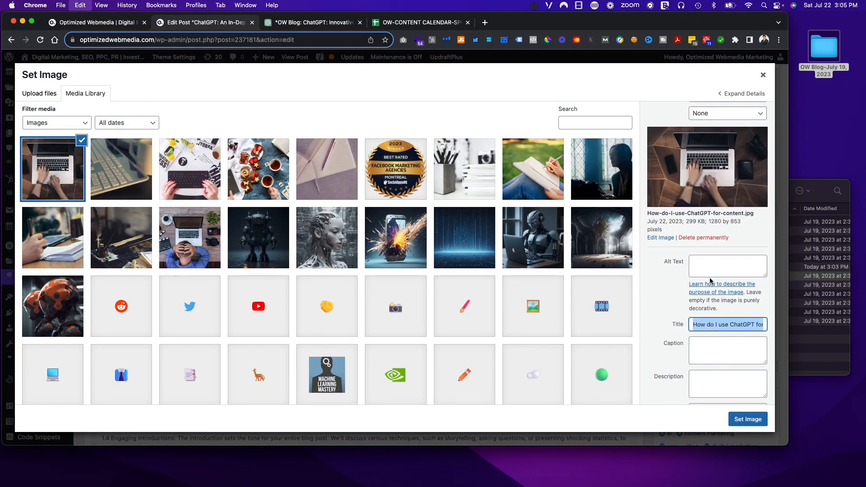
key("cmd+c")
left_click(713, 270)
key("cmd+v")
left_click(758, 423)
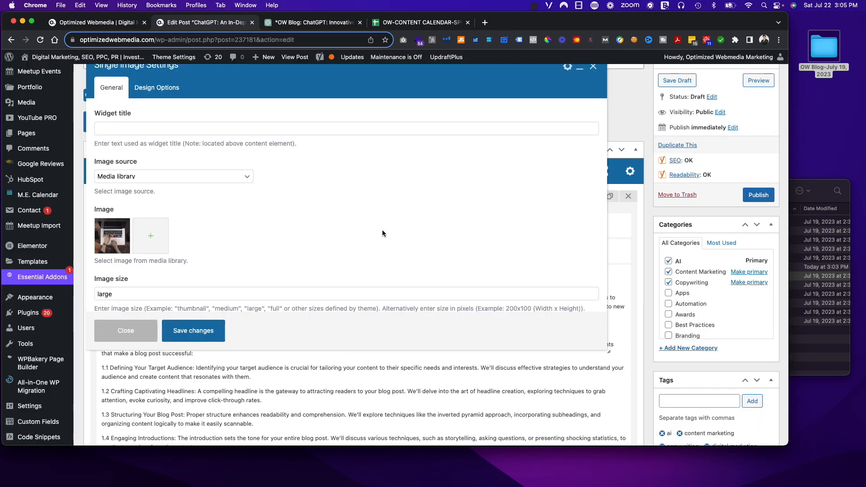
left_click(220, 322)
Replace the post's featured image with How-do-I-use-ChatGPT-for-content.jpg from the media library.
scroll(673, 427, "down", 5)
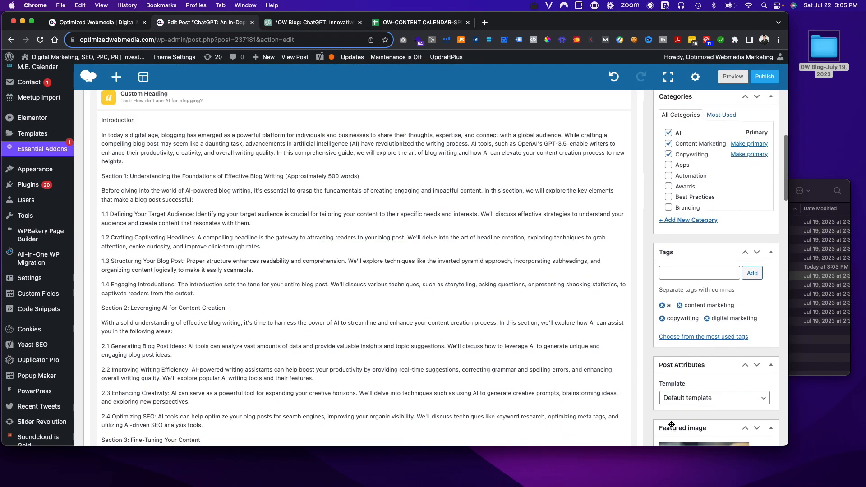
scroll(674, 427, "down", 2)
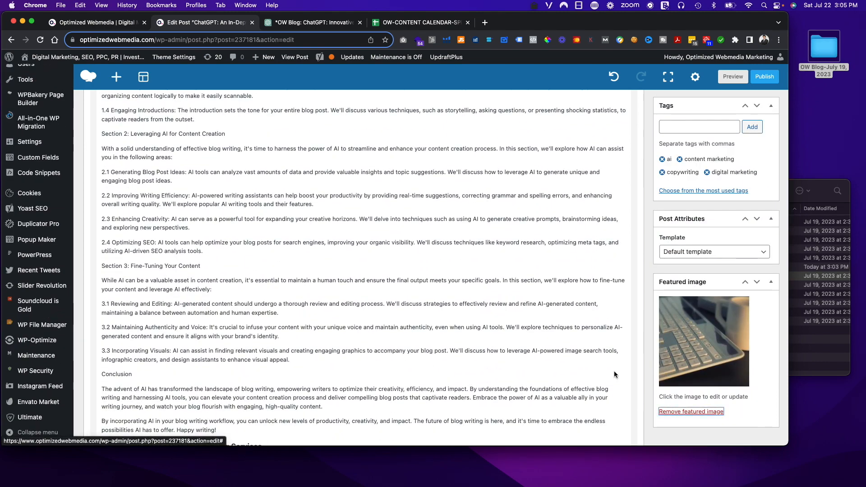
left_click(677, 411)
left_click(685, 411)
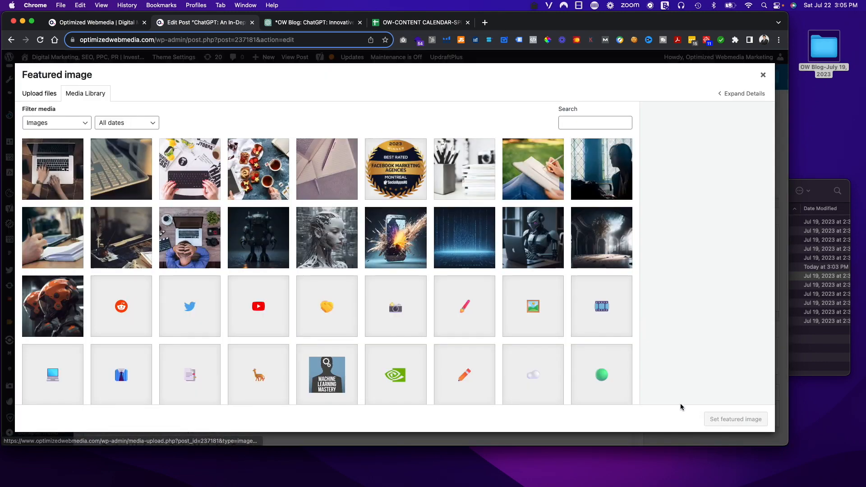
left_click(73, 175)
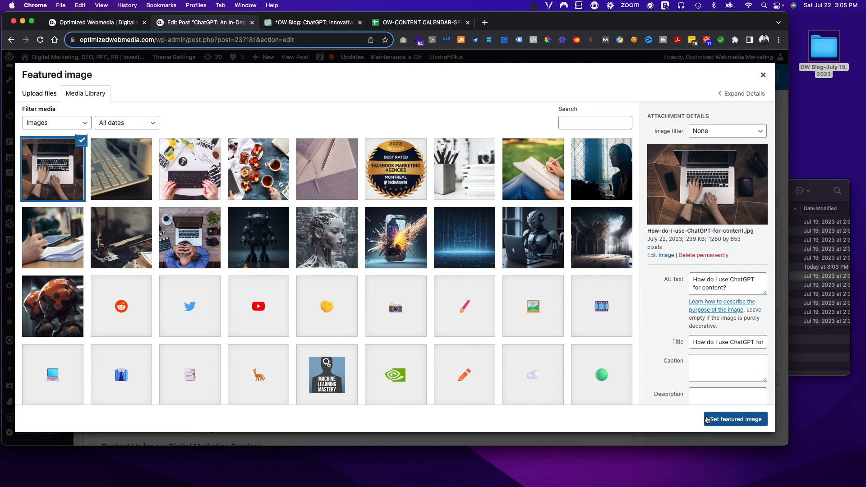
left_click(722, 419)
Set the Custom Heading text to "How do I use ChatGPT for content?", copied from blog 111's title in the content calendar spreadsheet.
scroll(388, 345, "up", 7)
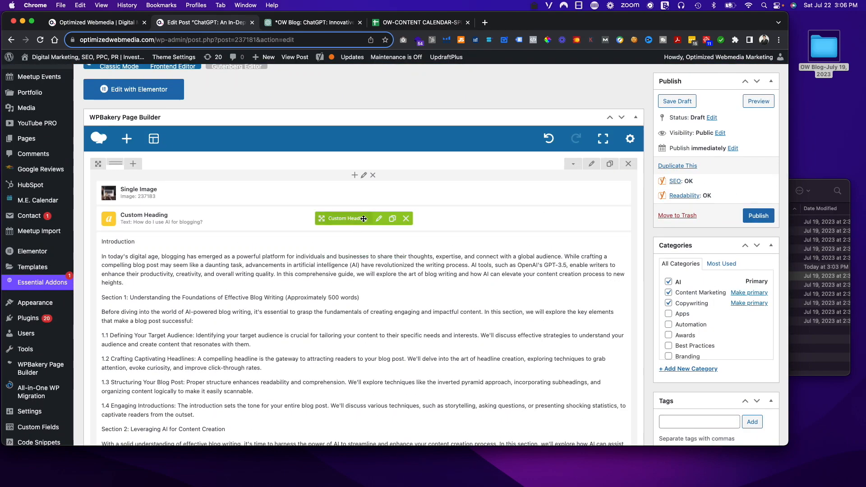
left_click(378, 219)
left_click(406, 22)
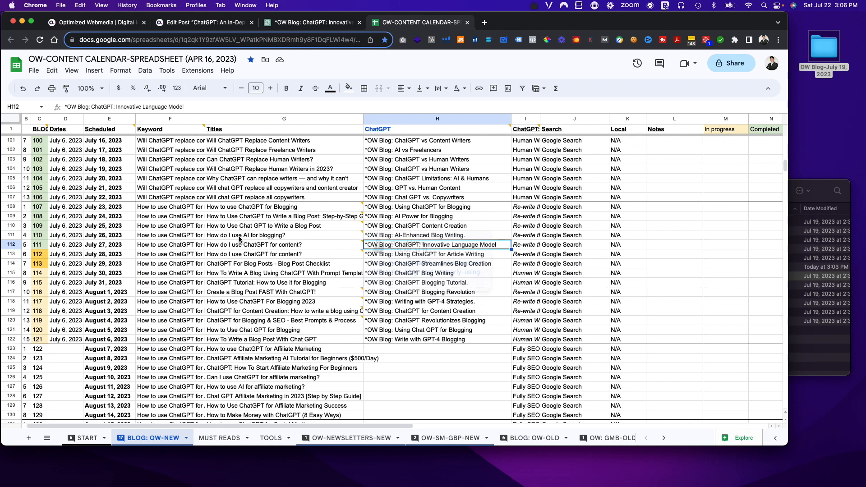
left_click(216, 245)
key("cmd+c")
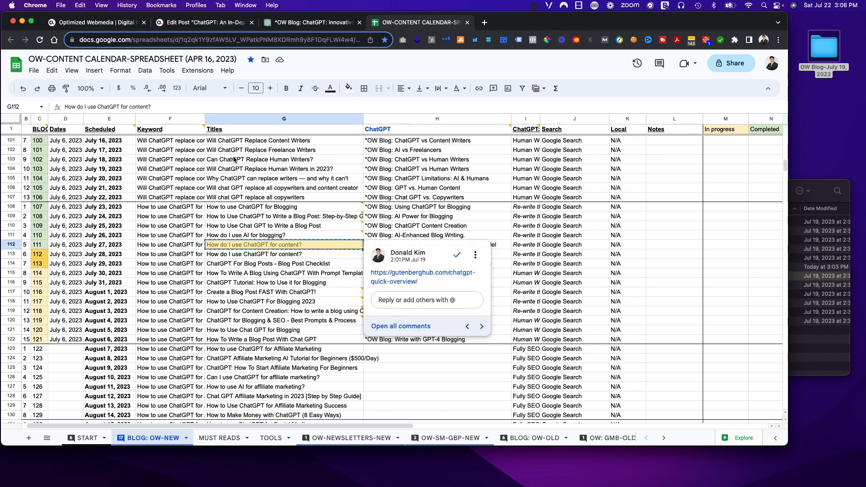
left_click(287, 26)
left_click(199, 23)
left_click(192, 181)
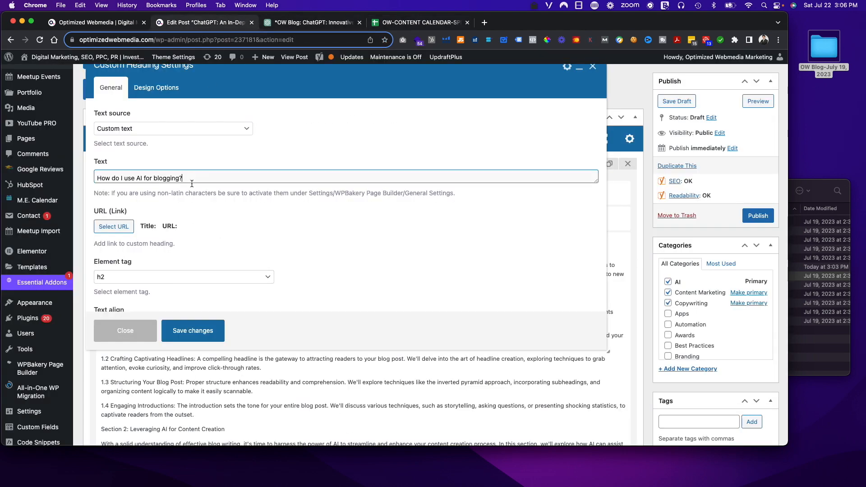
key("ctrl+a")
key("ctrl+v")
left_click(193, 330)
Open the post's text block for editing and copy the ChatGPT article from its Introduction through the end of its Conclusion.
scroll(373, 252, "down", 3)
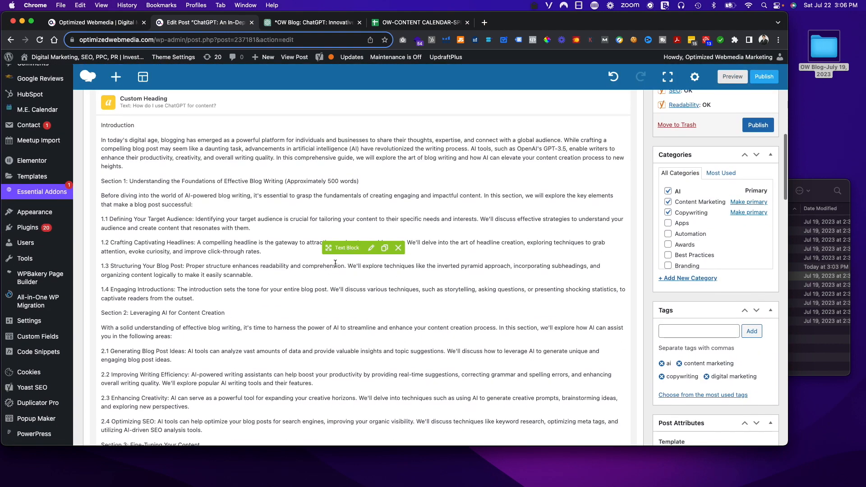
left_click(372, 251)
left_click(309, 24)
left_click(329, 205)
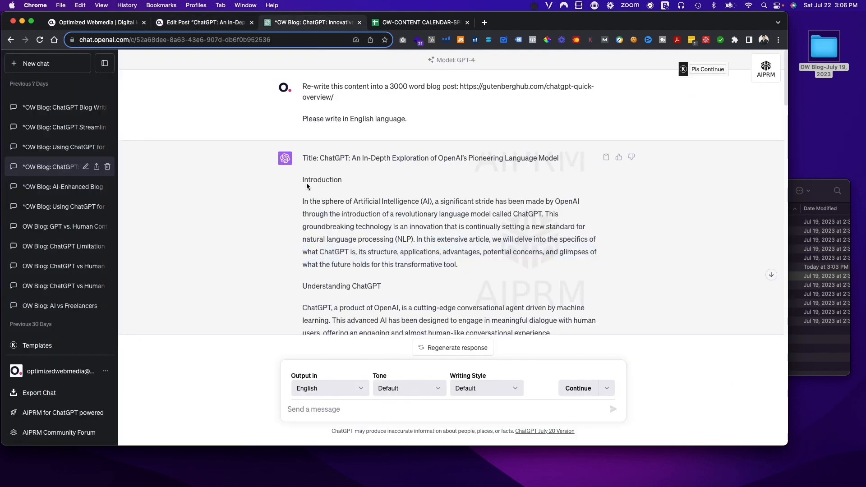
left_click_drag(311, 193, 384, 261)
scroll(387, 289, "down", 15)
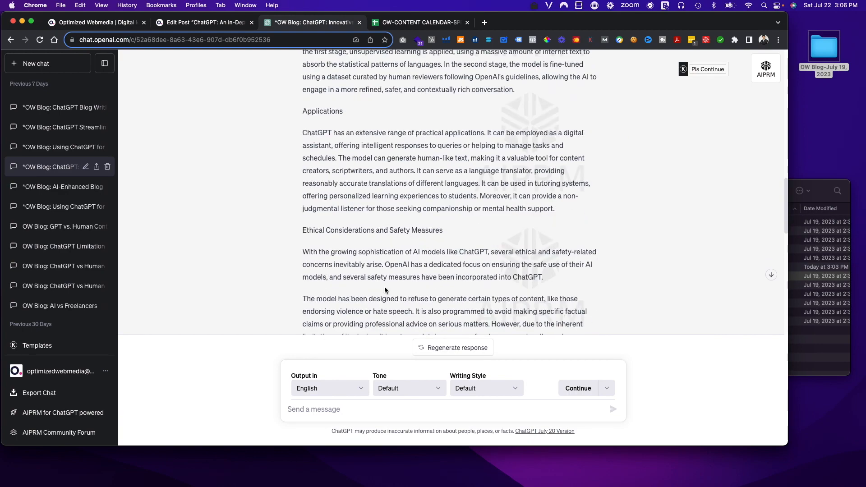
scroll(388, 290, "down", 10)
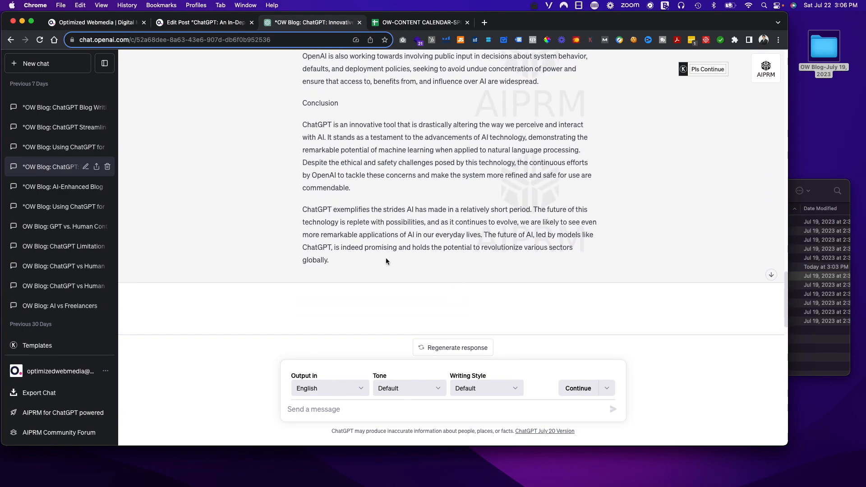
left_click(383, 261, "shift")
key("super+c")
Replace the old article in the text block with the copied article as plain text, save the block and save the draft.
left_click(204, 22)
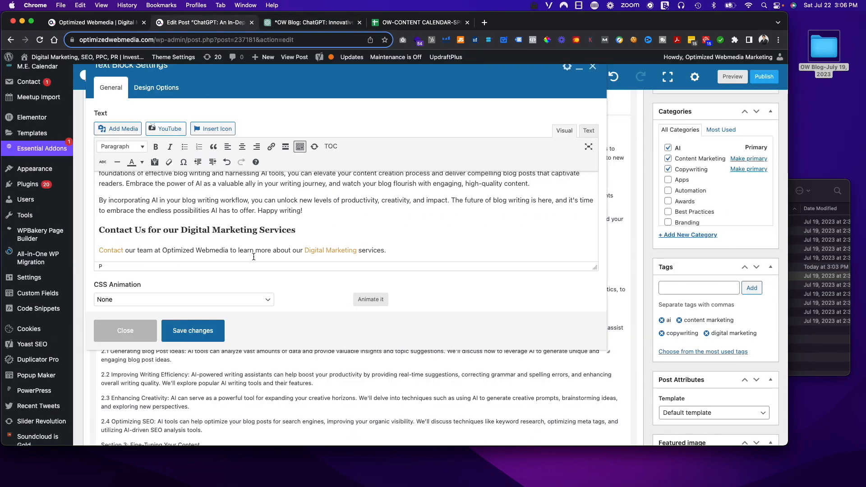
key("super+v")
key("super+z")
key("super+shift+v")
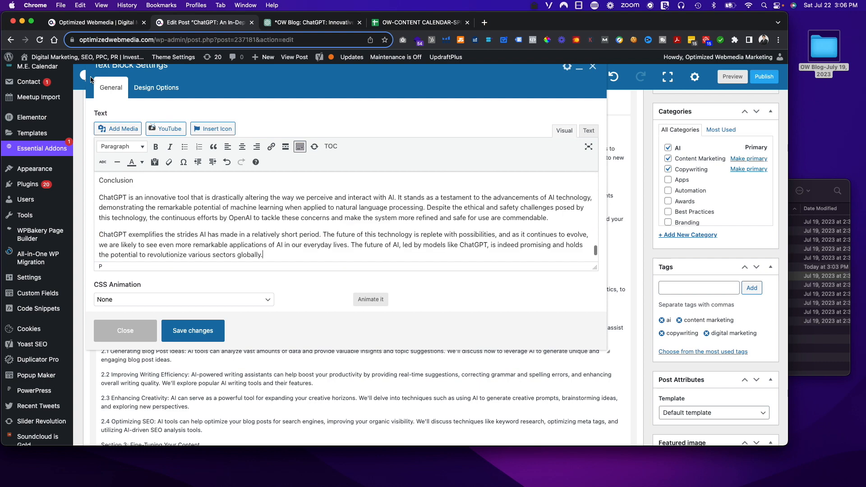
left_click(185, 330)
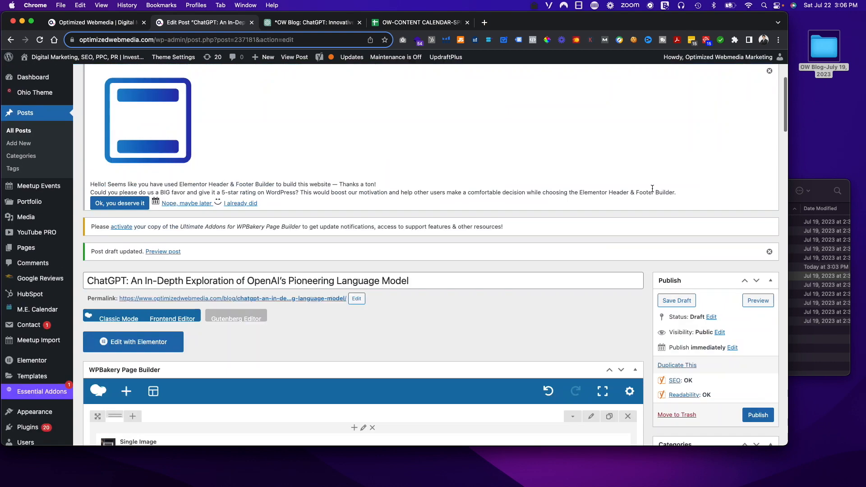
left_click(677, 301)
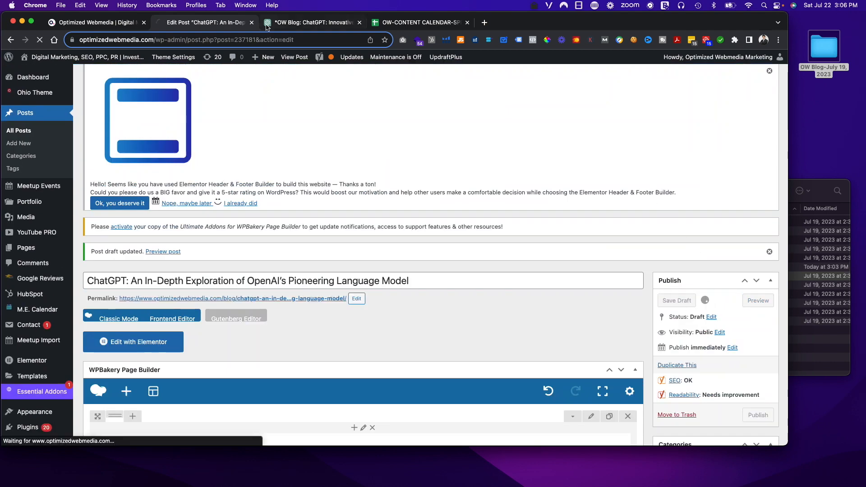
Rename the current ChatGPT conversation by removing the "*OW Blog:" prefix from its name.
left_click(311, 23)
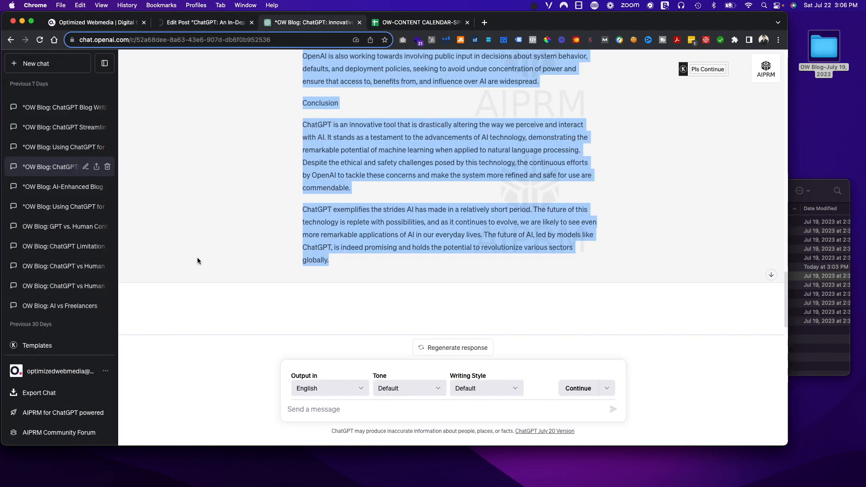
left_click(85, 167)
left_click(53, 168)
key("shift+super+Left")
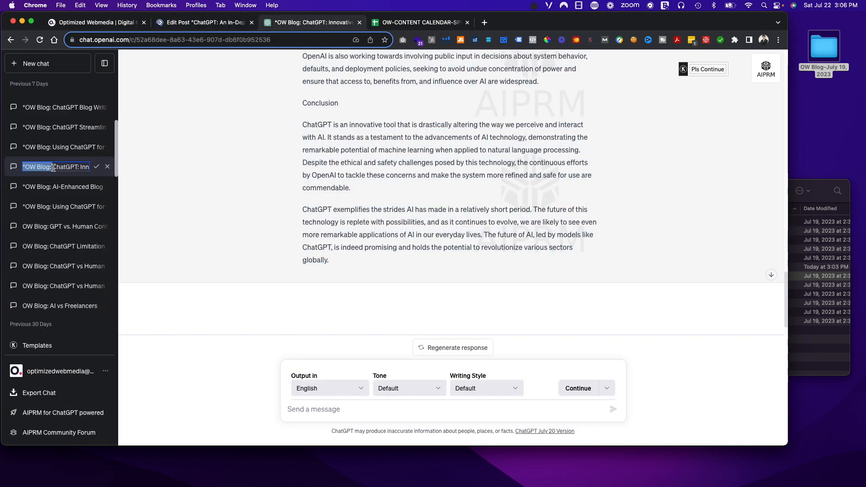
key("BackSpace")
key("Return")
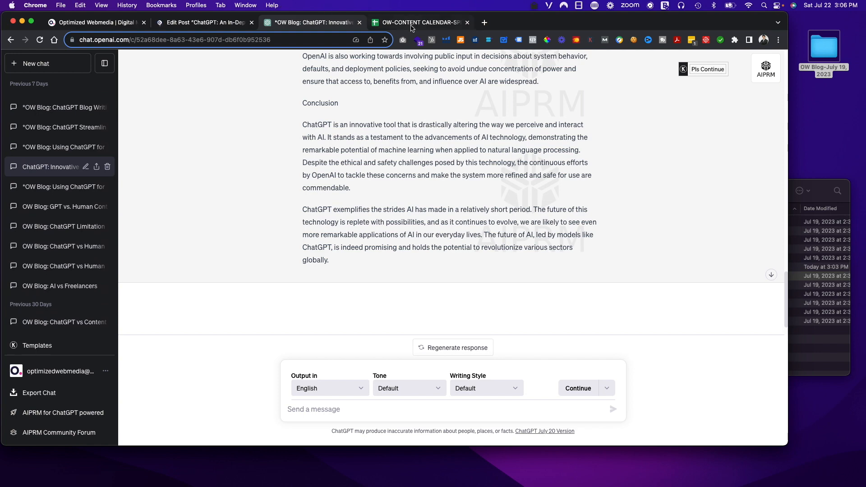
Fill the cells of blog numbers 114 and 115 (C115:C116) in the content calendar with a darker yellow.
left_click(410, 24)
left_click(38, 256)
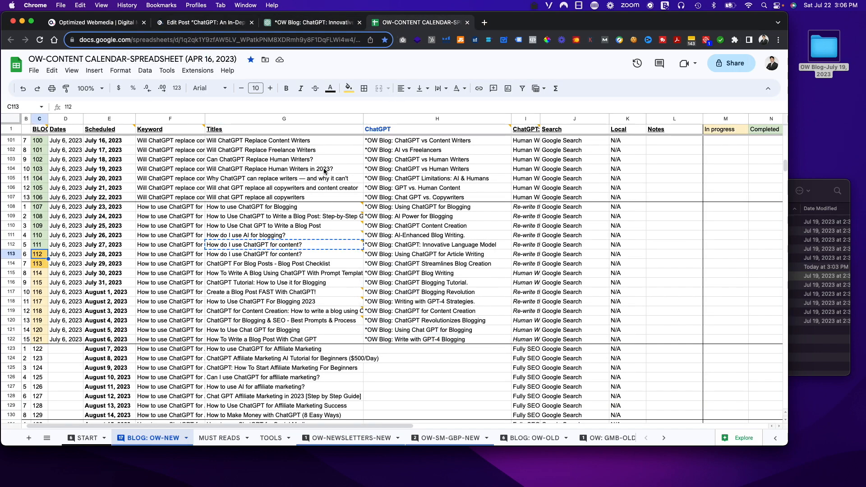
left_click(45, 275)
left_click(38, 283, "shift")
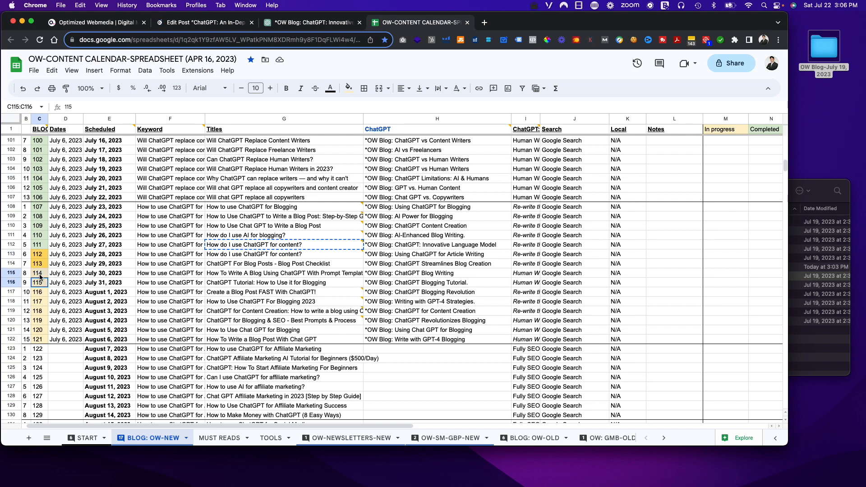
left_click(348, 88)
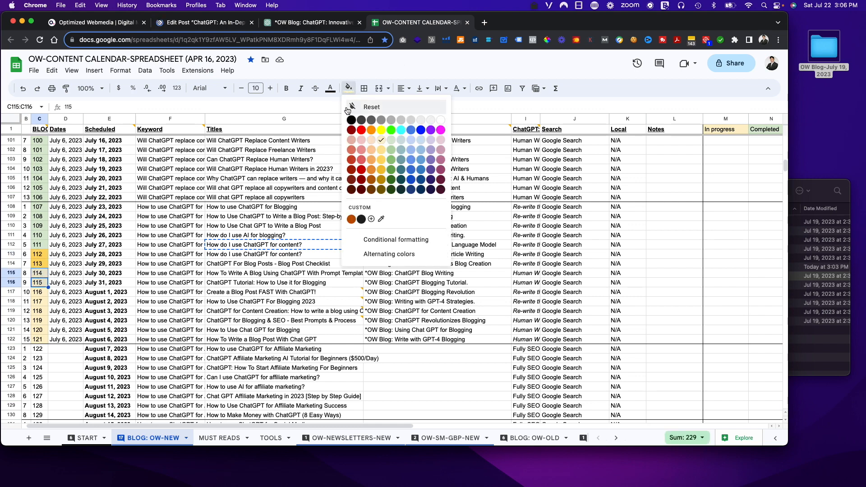
left_click(382, 161)
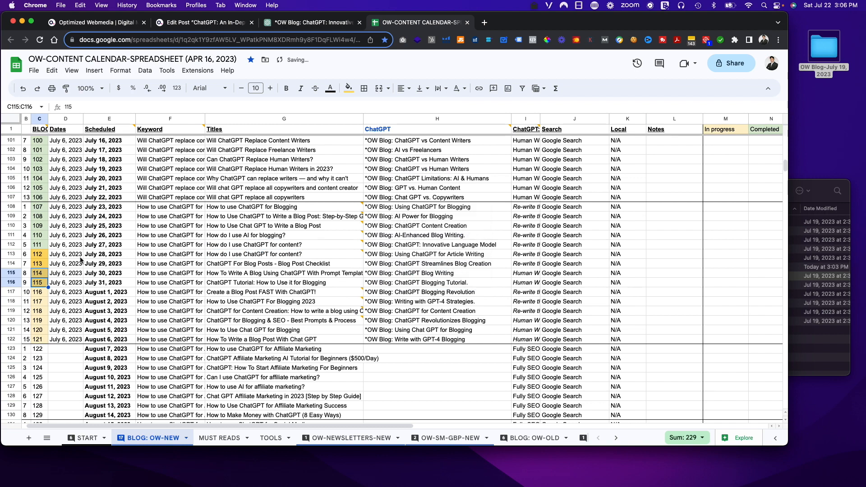
Check the post's date in the content calendar and schedule the WordPress post for July 27, 2023 at 06:00.
left_click(216, 23)
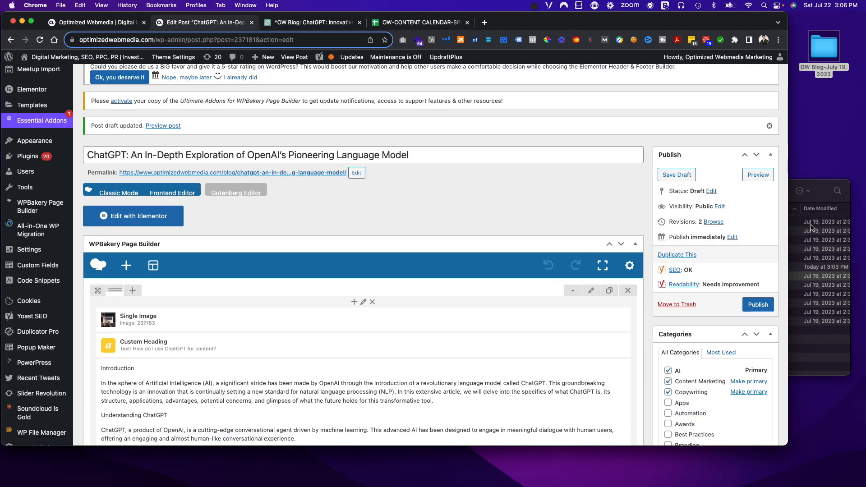
left_click(392, 23)
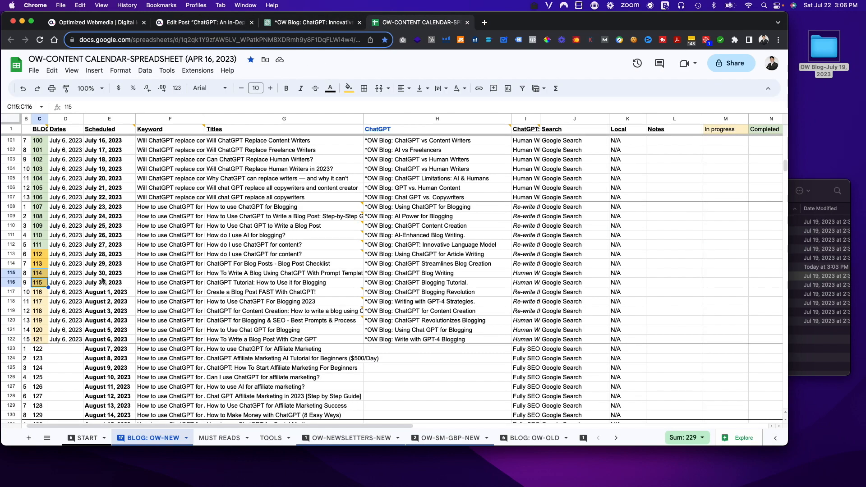
left_click(239, 24)
left_click(730, 238)
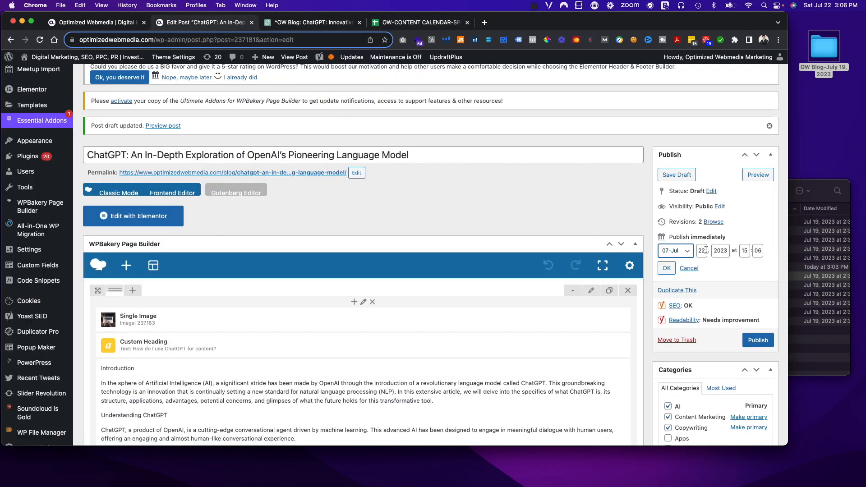
key("Tab")
type("27")
key("Tab")
key("Tab")
type("0")
key("BackSpace")
key("BackSpace")
type("6")
key("Tab")
type("00")
left_click(667, 268)
Fill the cell of blog number 112 (C113) in the content calendar with the light green used for completed posts.
left_click(383, 23)
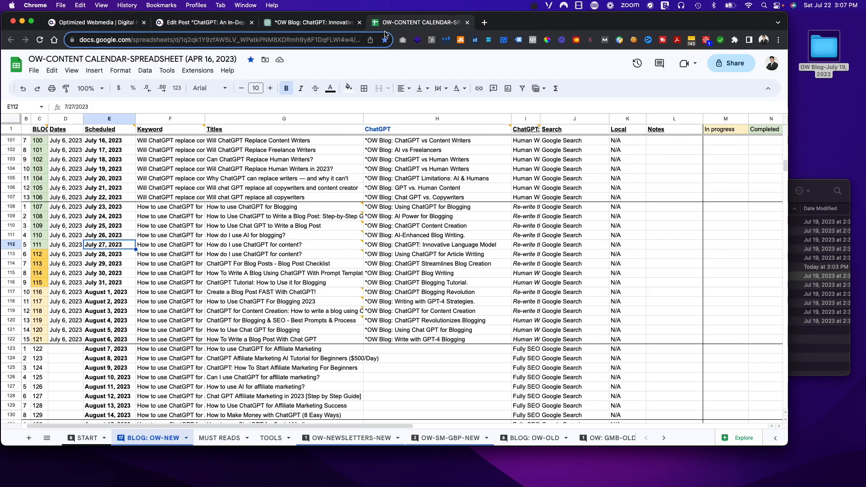
left_click(38, 254)
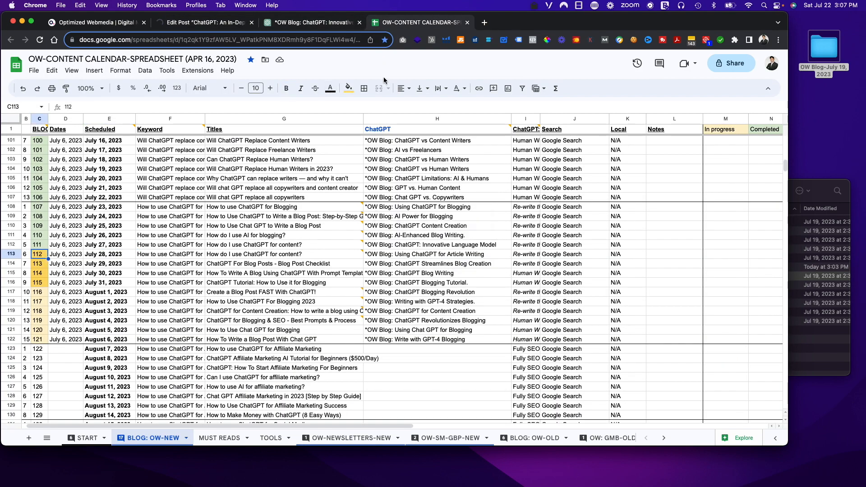
left_click(349, 88)
left_click(382, 168)
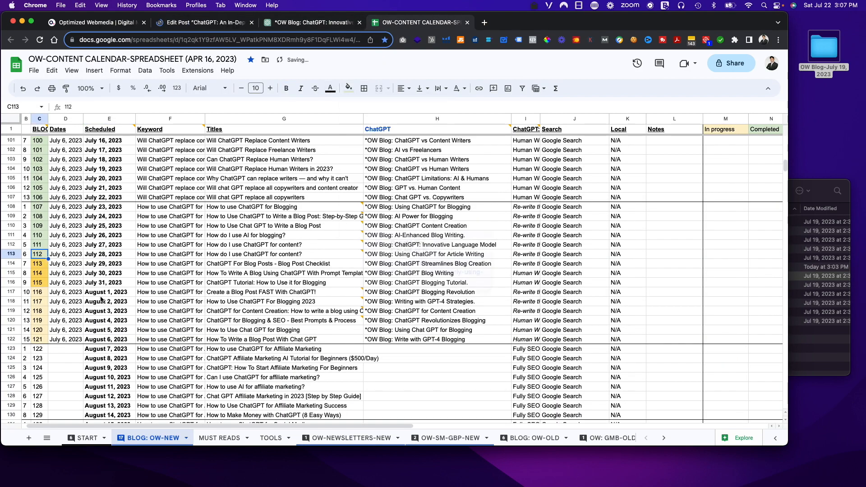
left_click(497, 256)
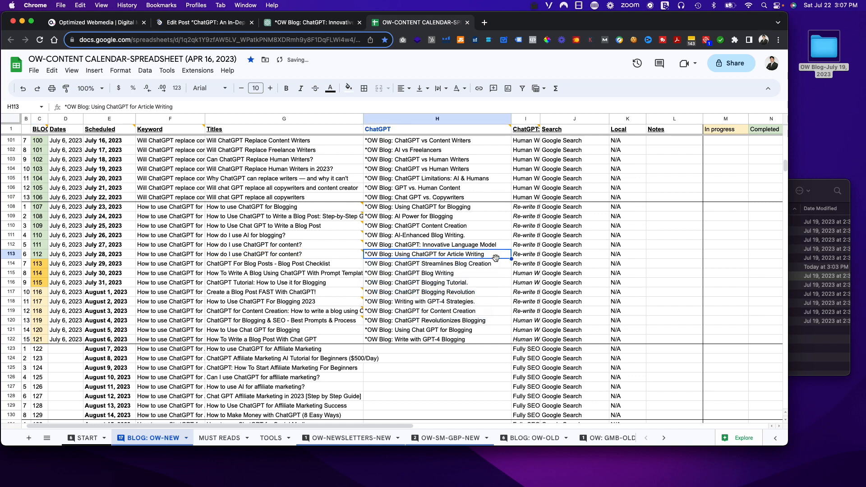
Move the image "How do I use ChatGPT for content?.jpg" into the DONE folder in Finder.
left_click(830, 187)
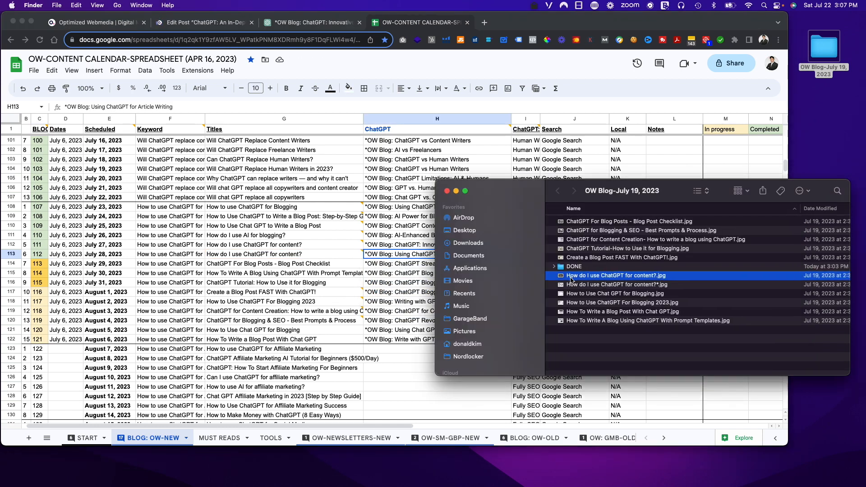
scroll(573, 277, "right", 1)
left_click_drag(574, 276, 570, 268)
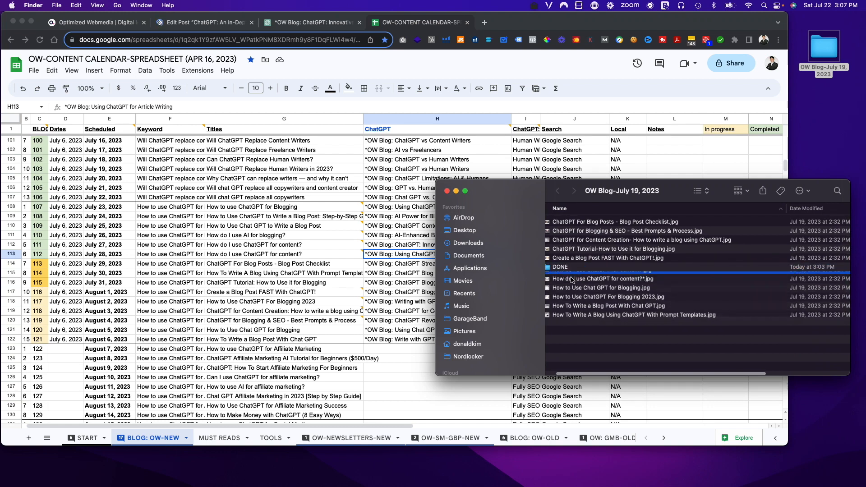
scroll(574, 279, "left", 1)
left_click(573, 277)
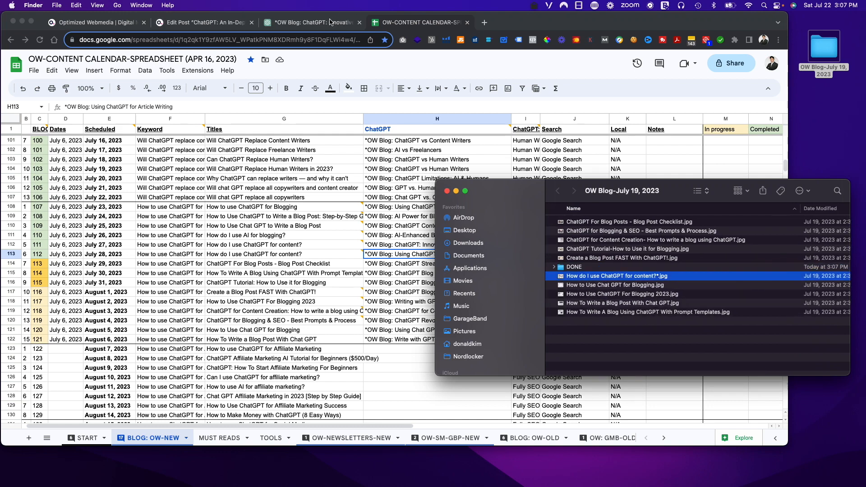
In ChatGPT, open the older "*OW Blog: Using ChatGPT for…" conversation and check its full name.
left_click(397, 257)
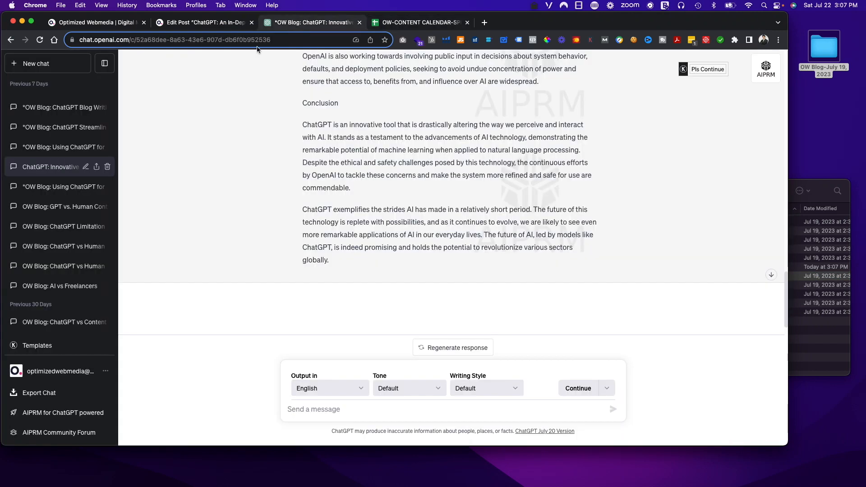
left_click(294, 23)
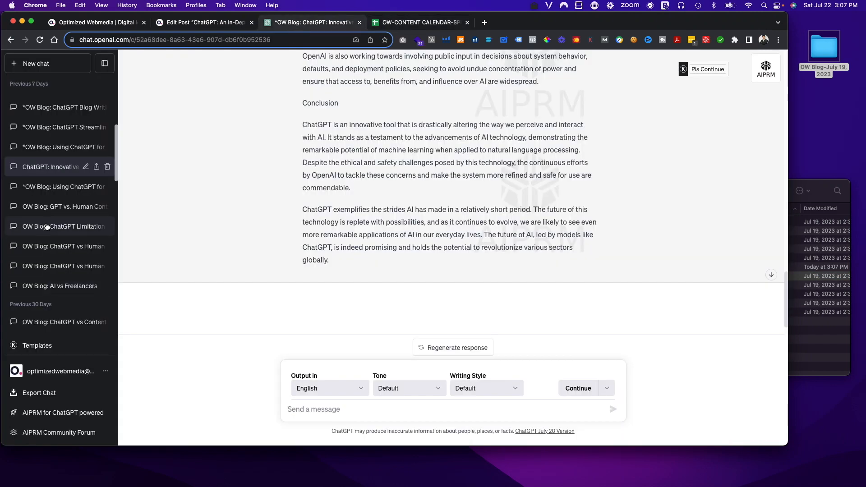
left_click(71, 186)
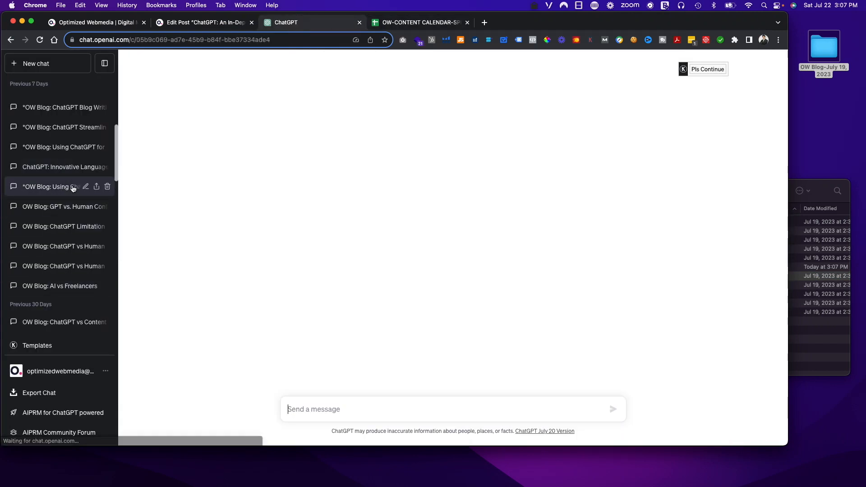
left_click(86, 187)
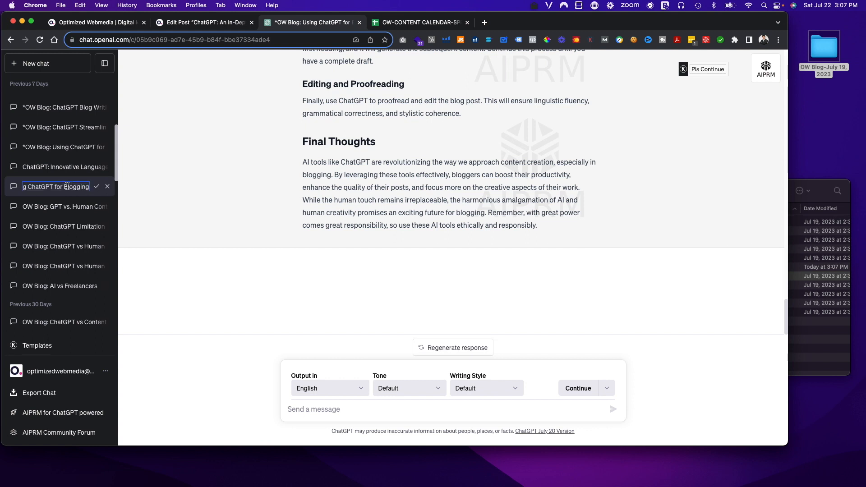
left_click(173, 166)
Open the "*OW Blog: Using ChatGPT for Article Writing" conversation and copy the article title "Leveraging ChatGPT for Efficient Article Writing: An In-Depth Guide".
left_click(79, 148)
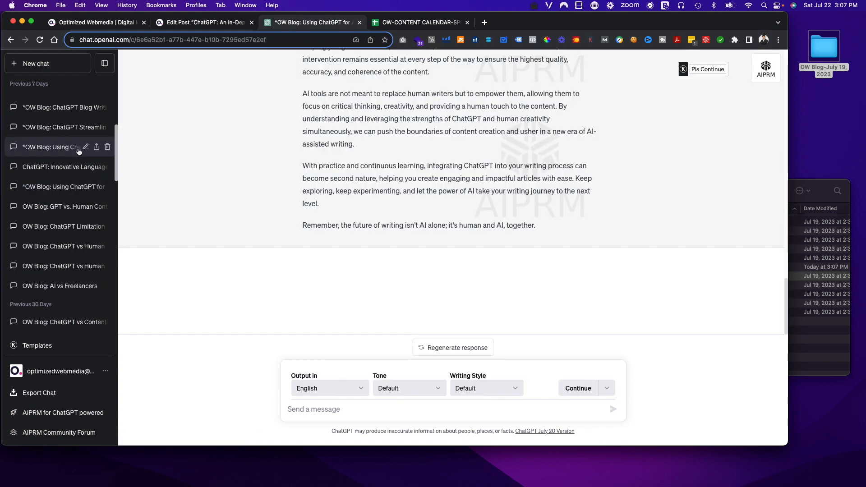
left_click(86, 147)
left_click(107, 147)
scroll(431, 169, "up", 20)
left_click_drag(541, 189, 319, 185)
key("super+c")
Duplicate the scheduled post in WordPress and open the new draft copy for editing.
left_click(206, 22)
scroll(521, 306, "up", 6)
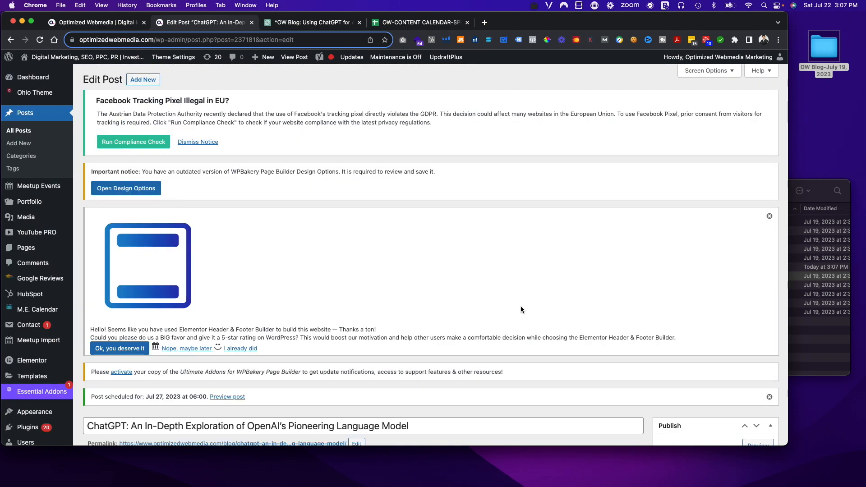
scroll(521, 306, "down", 6)
left_click(686, 292)
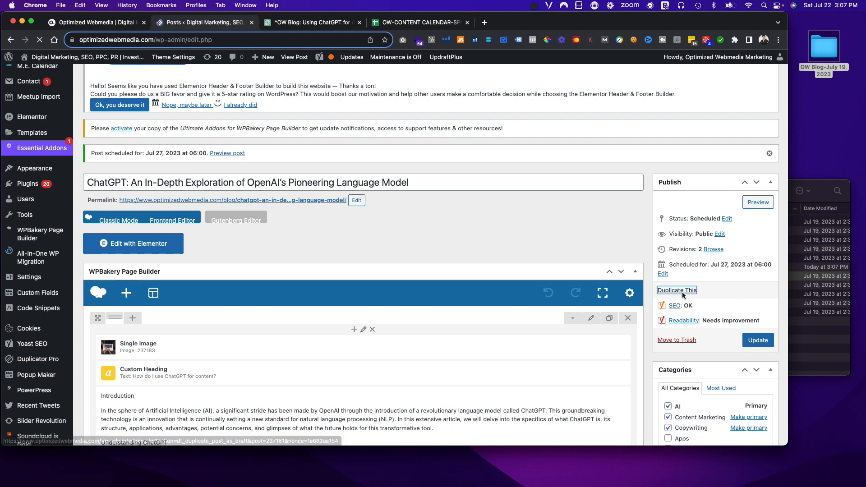
scroll(532, 298, "down", 4)
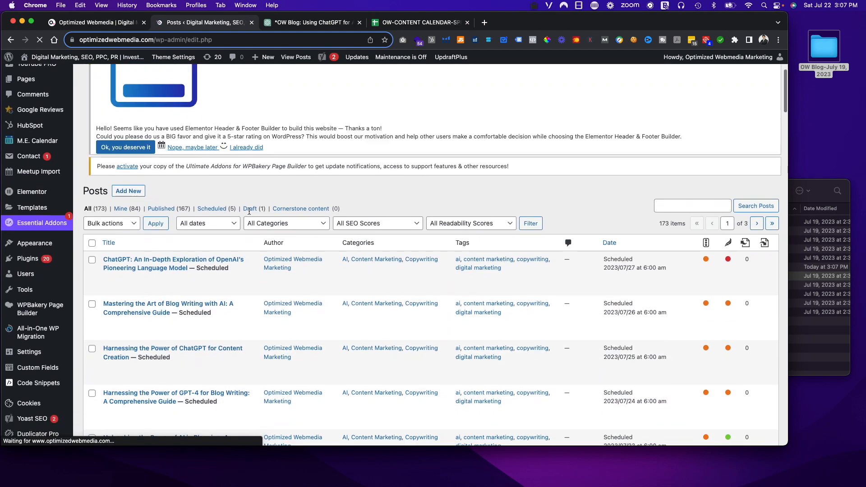
left_click(253, 230)
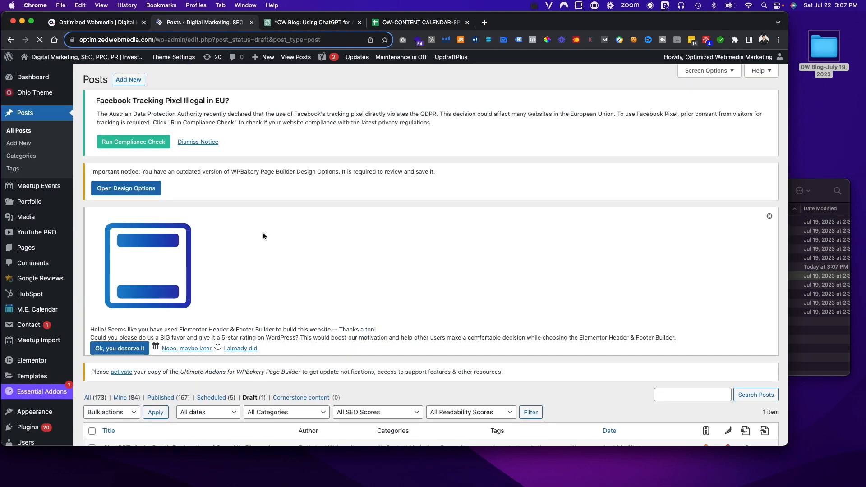
scroll(263, 236, "down", 5)
left_click(190, 303)
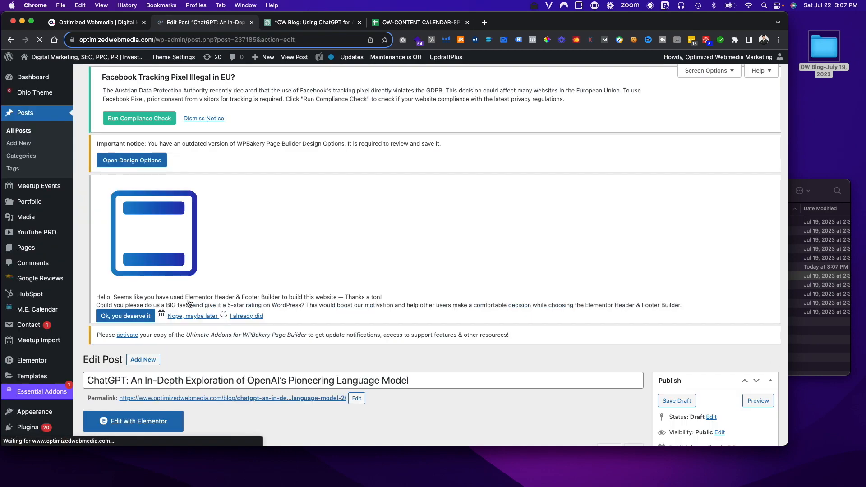
Replace the draft's title with "Leveraging ChatGPT for Efficient Article Writing: An In-Depth Guide" and save the draft.
left_click(474, 380)
key("super+a")
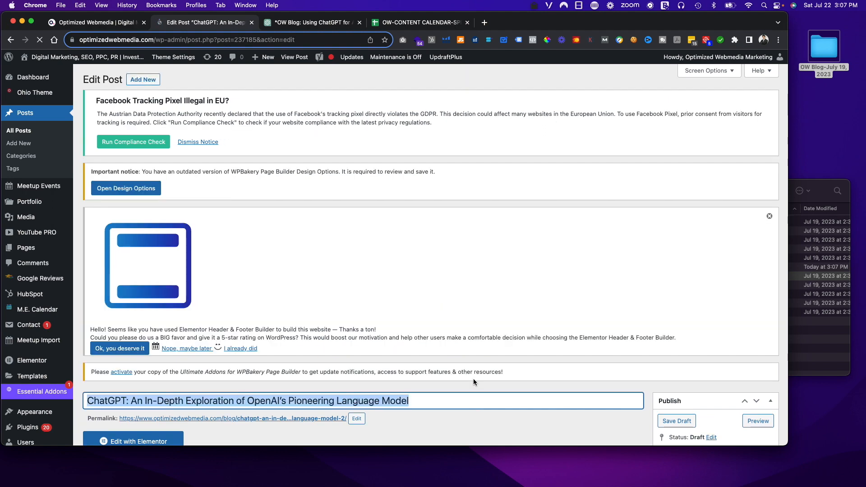
key("super+v")
scroll(649, 274, "down", 5)
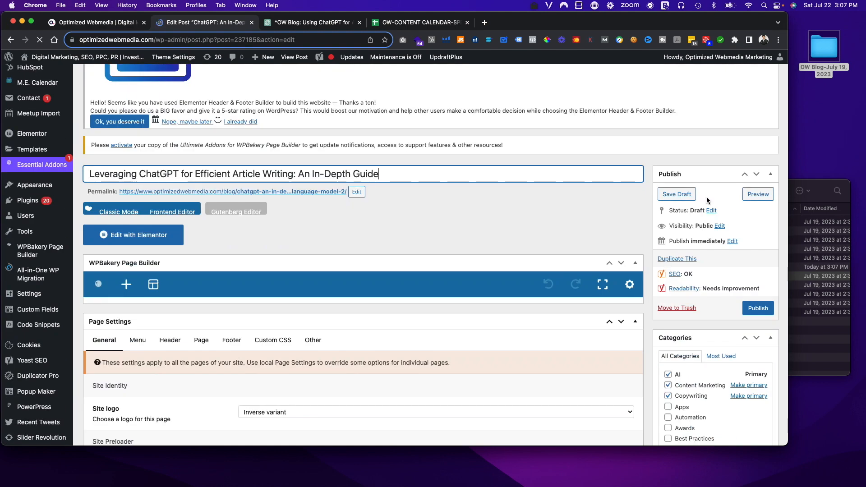
left_click(687, 195)
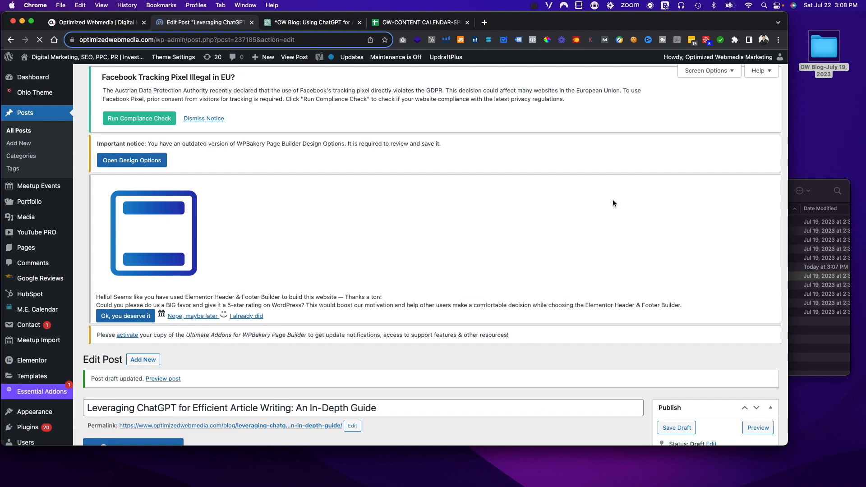
Set the Yoast SEO title to "Leveraging ChatGPT for Efficient Article Writing: An In-Depth Guide".
scroll(612, 200, "down", 3)
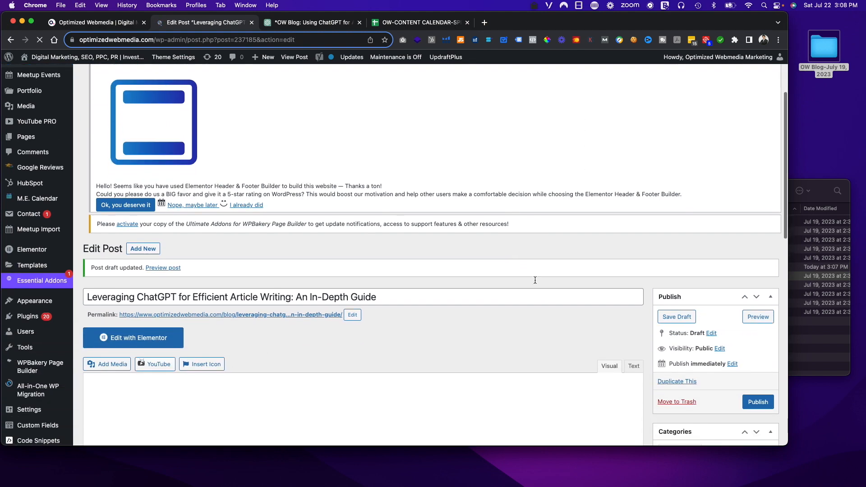
scroll(513, 286, "down", 4)
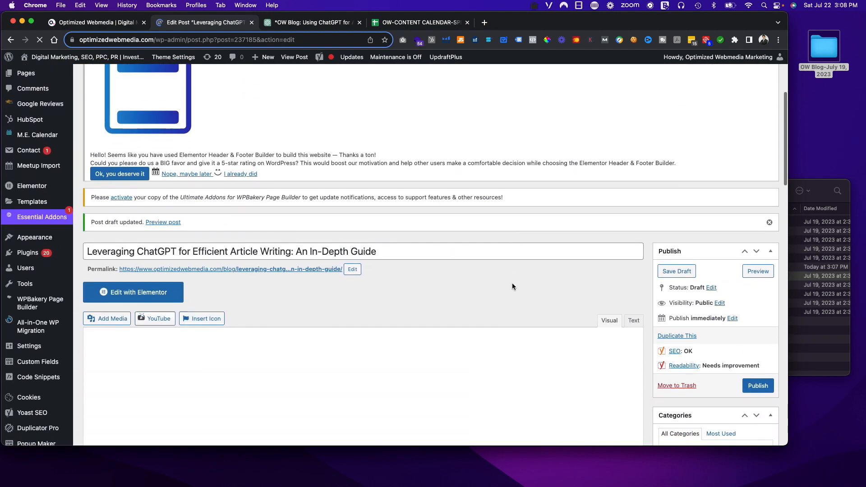
scroll(419, 277, "down", 8)
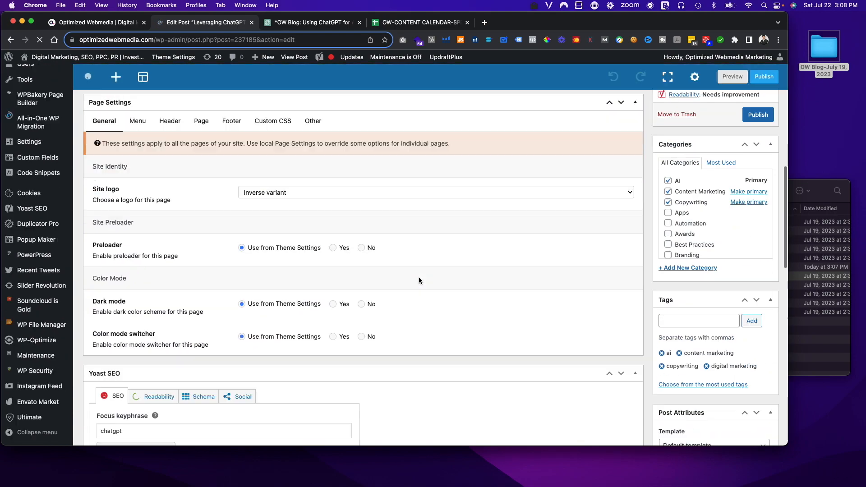
scroll(419, 277, "up", 7)
scroll(419, 277, "down", 6)
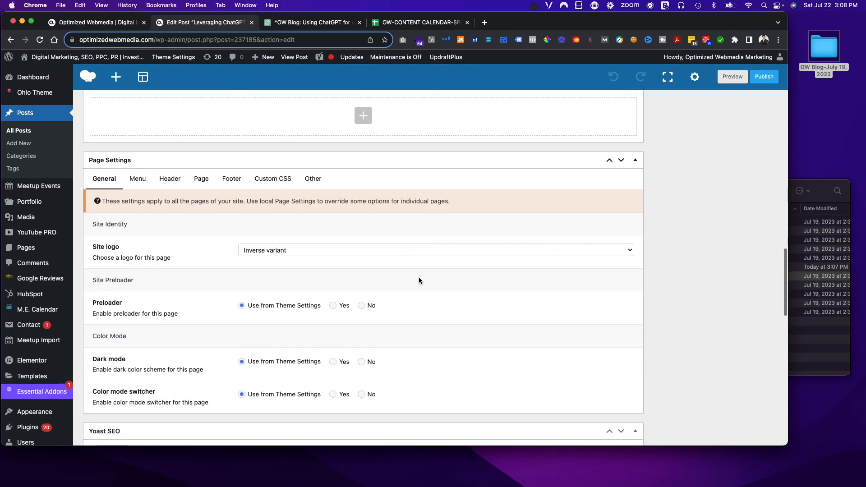
scroll(372, 272, "down", 10)
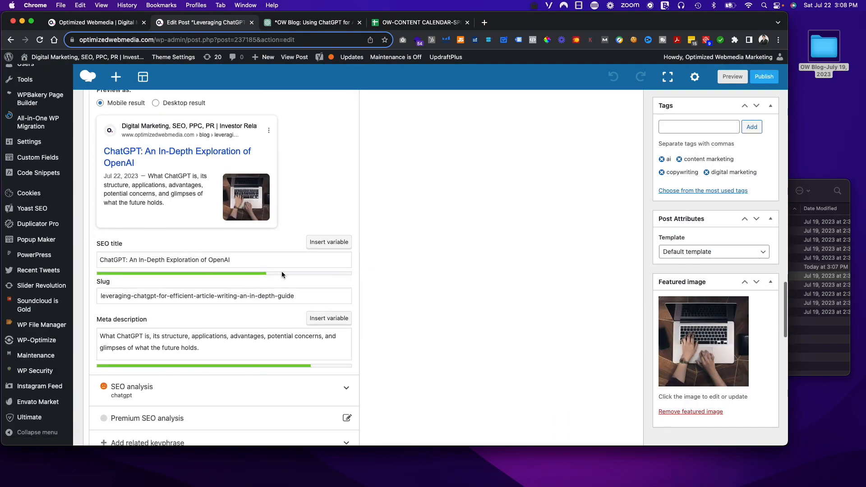
triple_click(244, 262)
key("super+v")
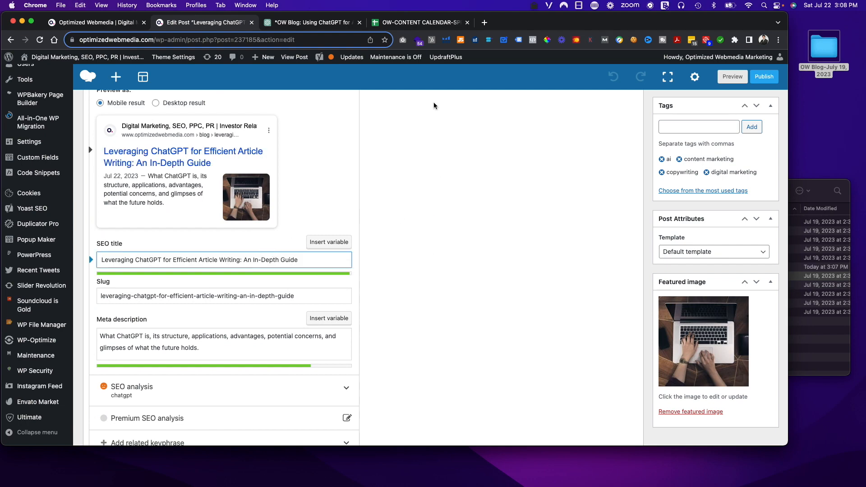
Copy the first sentence of the introduction, ending in "business operations.", from the ChatGPT article.
left_click(324, 27)
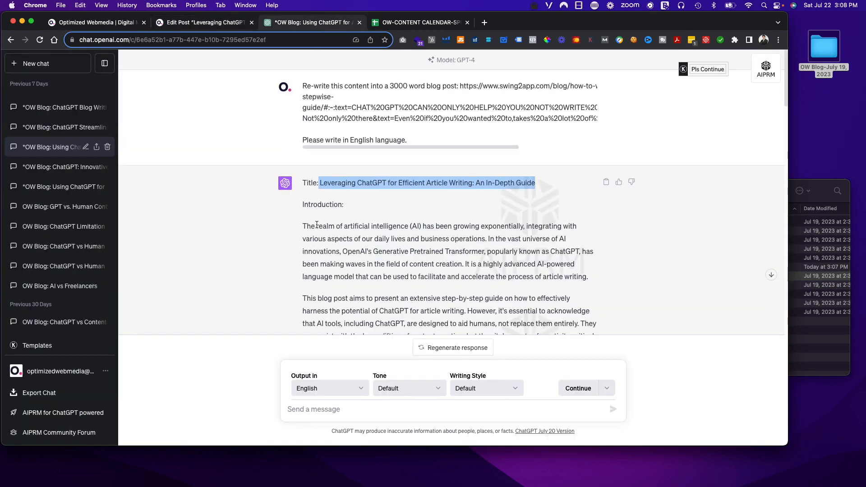
scroll(318, 222, "down", 1)
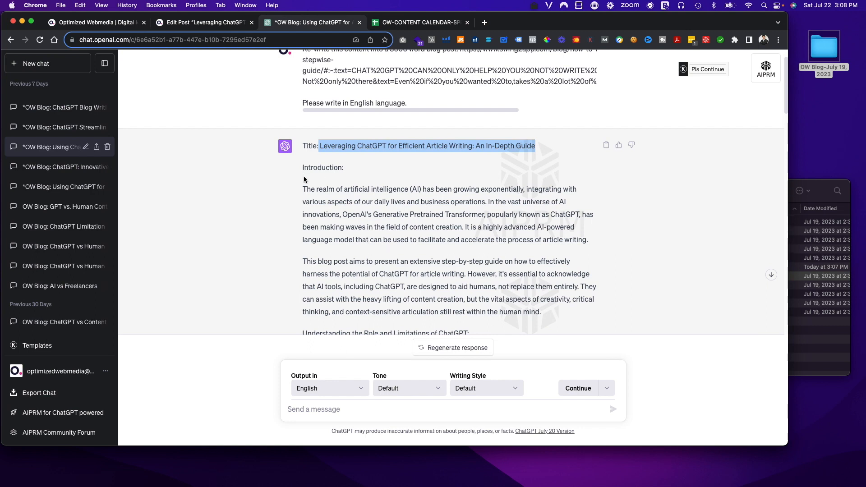
left_click_drag(296, 188, 483, 202)
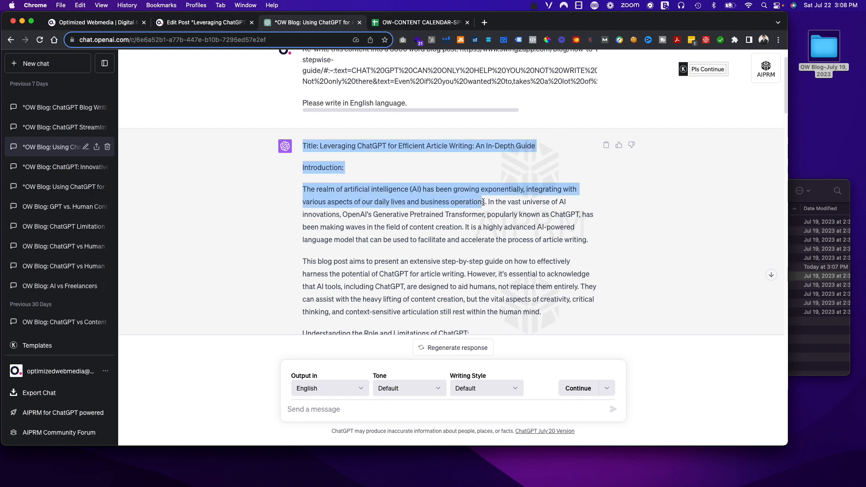
left_click(492, 204)
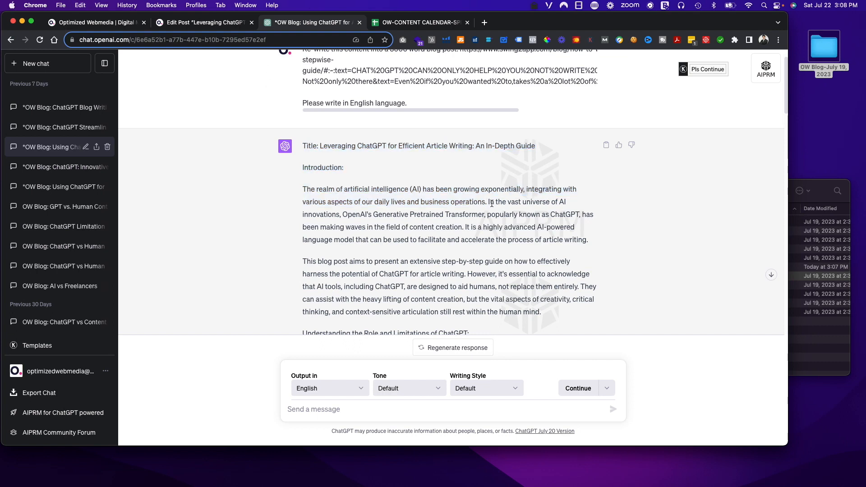
left_click_drag(487, 204, 298, 144)
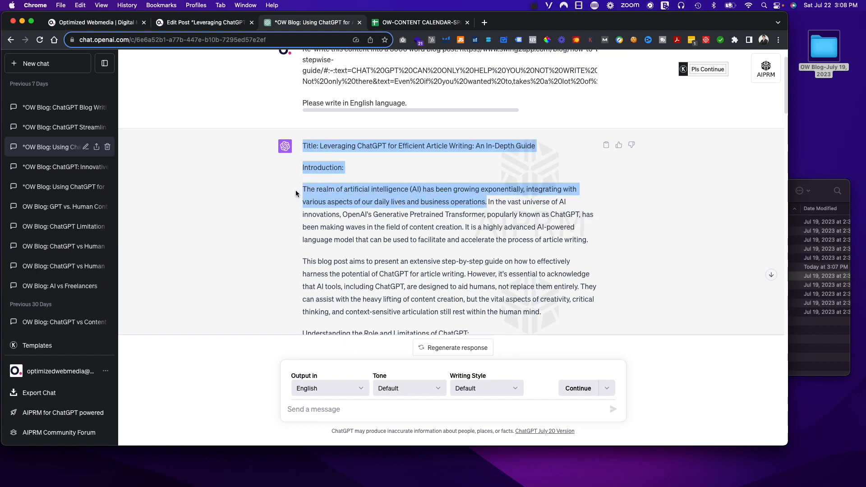
left_click(345, 201)
scroll(357, 208, "down", 3)
scroll(364, 212, "up", 2)
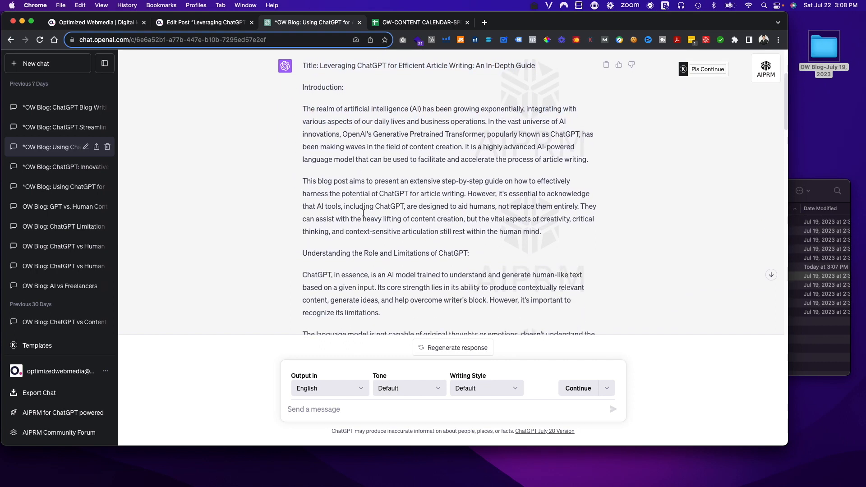
left_click_drag(303, 119, 487, 134)
key("ctrl+c")
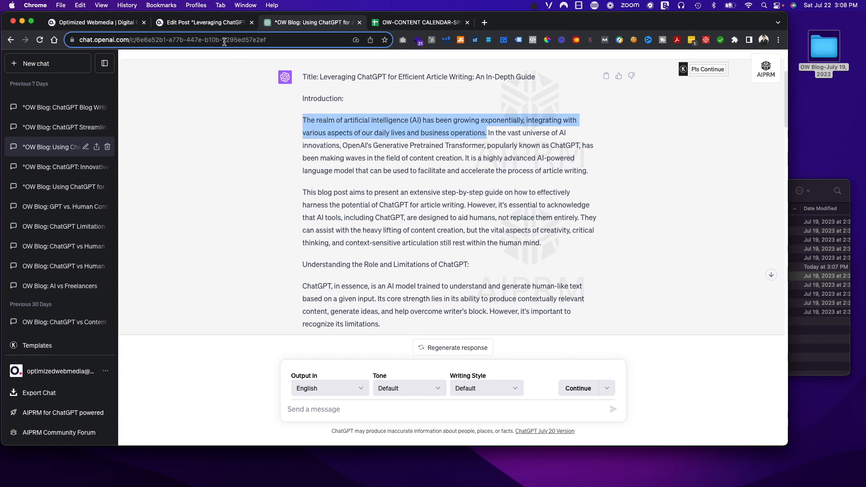
Replace the draft's Yoast meta description with the copied sentence, shortened to end with "our daily lives and business.".
left_click(212, 26)
left_click(212, 342)
key("ctrl+a")
key("ctrl+v")
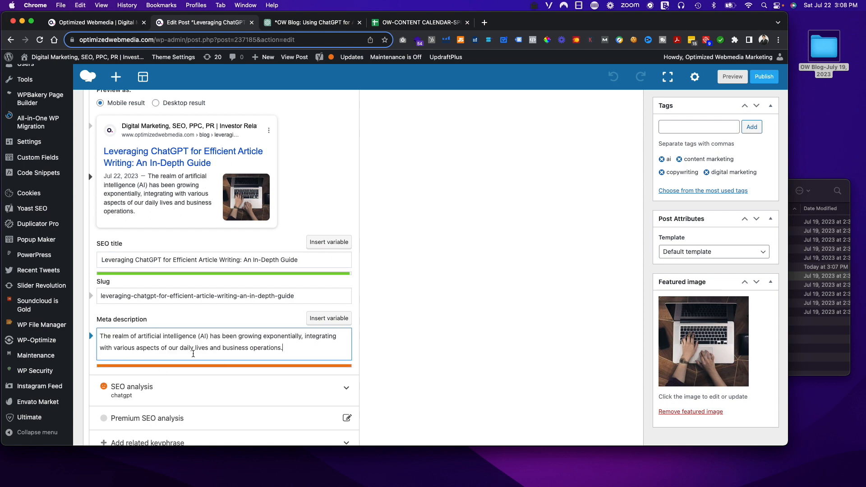
scroll(192, 350, "down", 1)
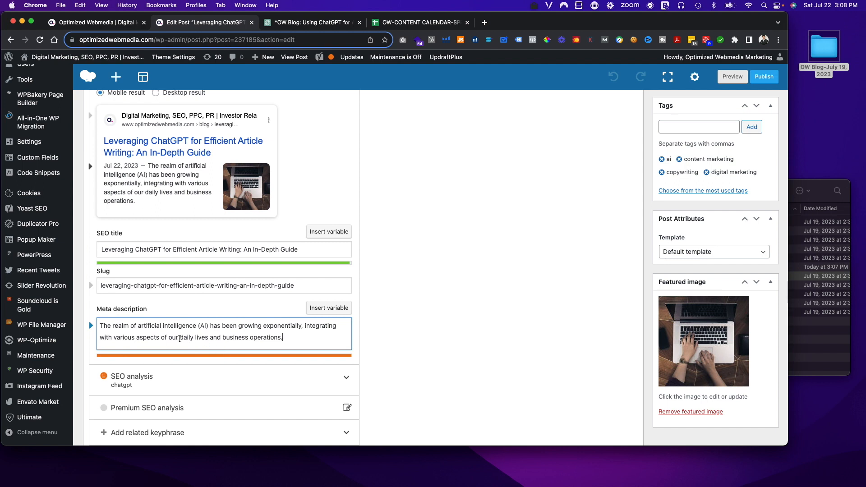
left_click_drag(283, 339, 248, 341)
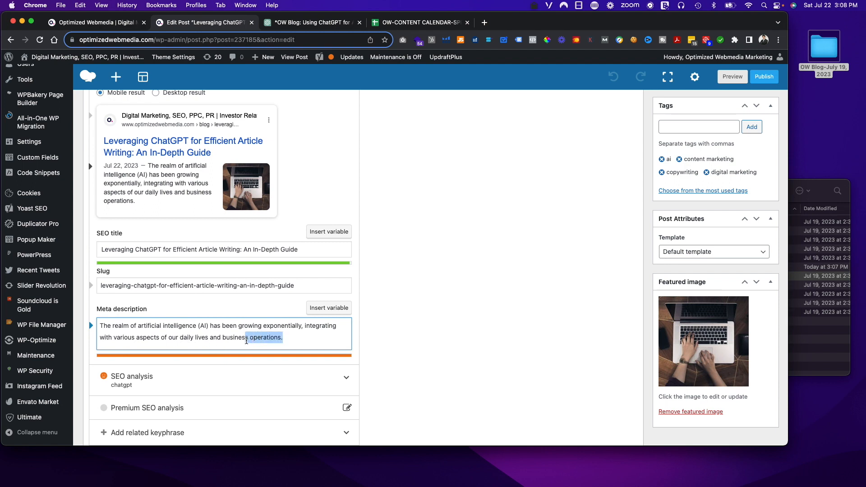
type("d")
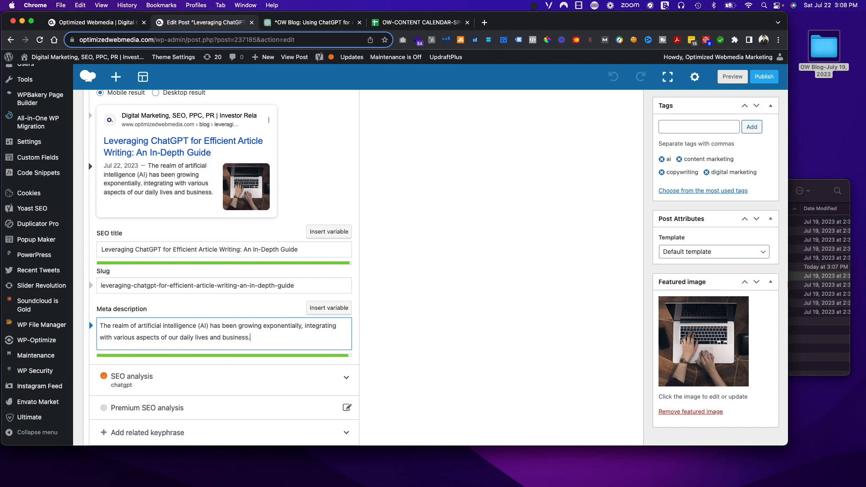
Upload "How do I use ChatGPT for content?*.jpg" as the Single Image element's new picture and move the source file into the DONE folder.
scroll(554, 256, "up", 20)
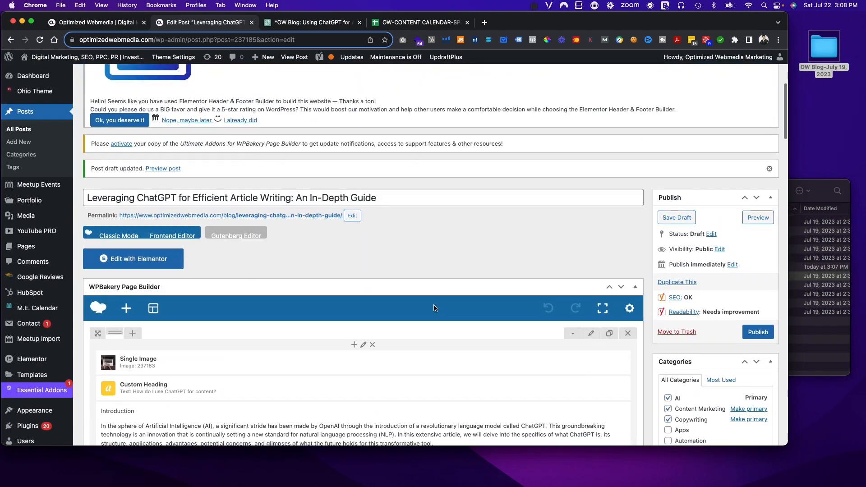
scroll(434, 309, "down", 3)
left_click(378, 278)
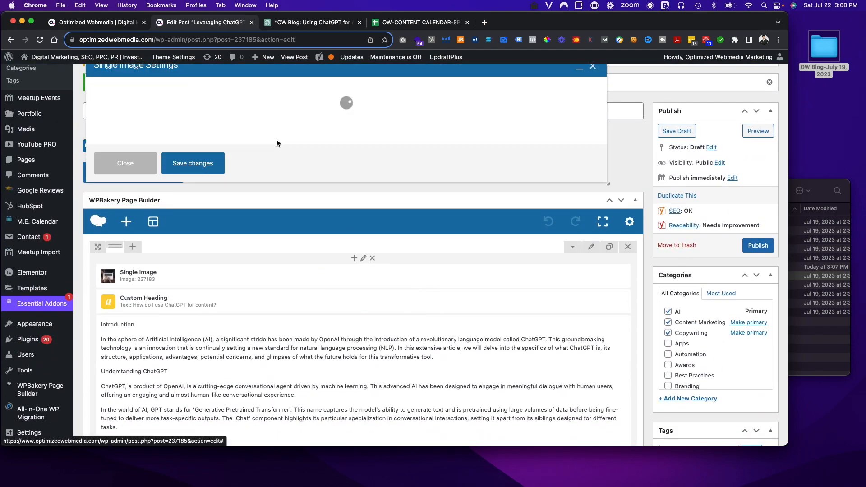
left_click(113, 238)
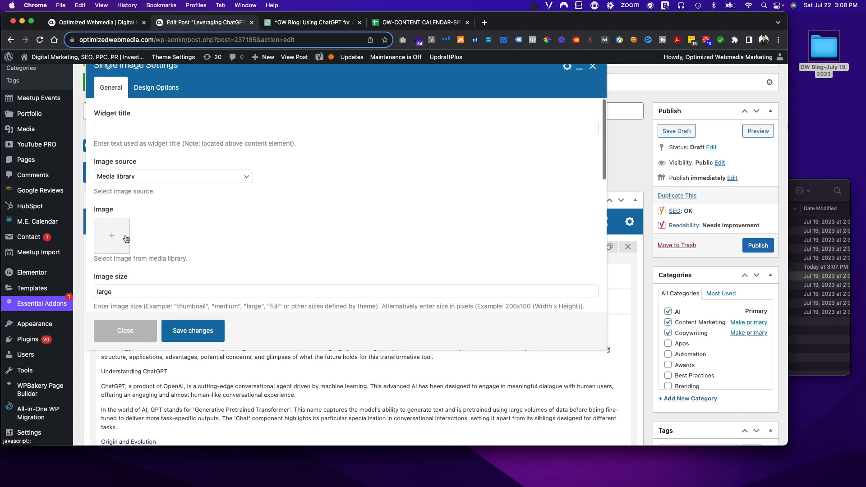
left_click(126, 237)
left_click(836, 185)
left_click_drag(571, 277, 319, 266)
left_click(806, 192)
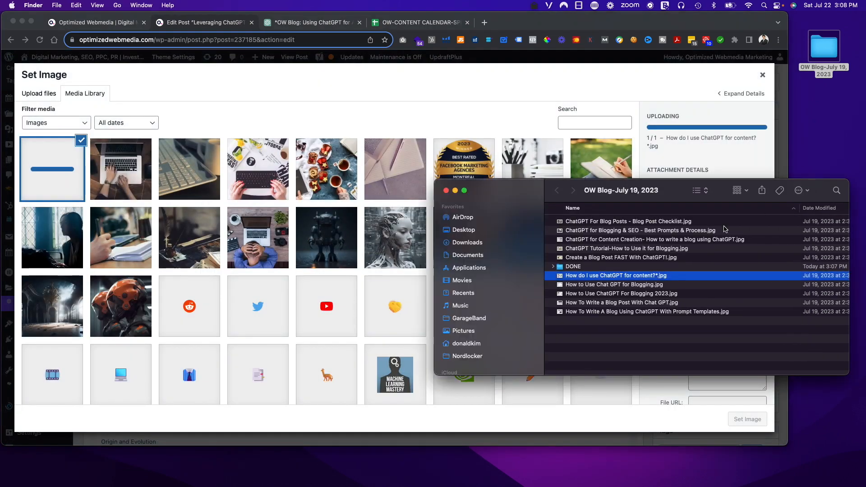
left_click_drag(563, 277, 571, 267)
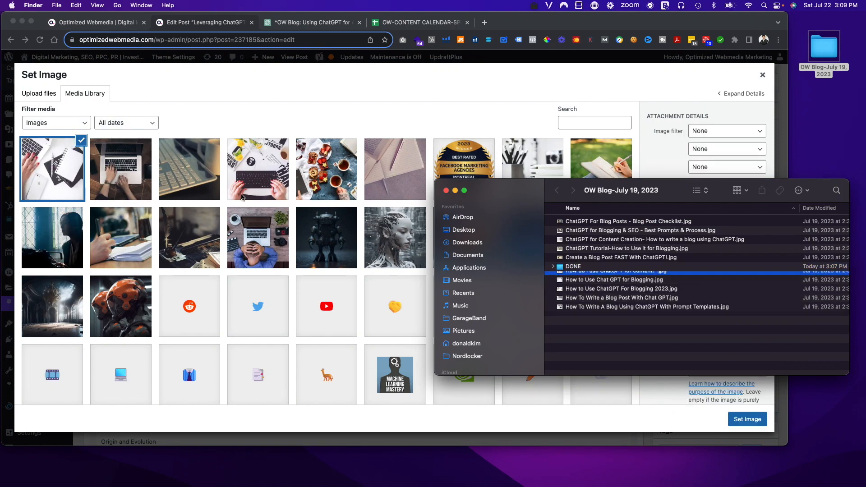
Give the uploaded image the alt text "How do I use ChatGPT for content?", set it in the Single Image element and save the element.
left_click(282, 106)
scroll(736, 356, "down", 3)
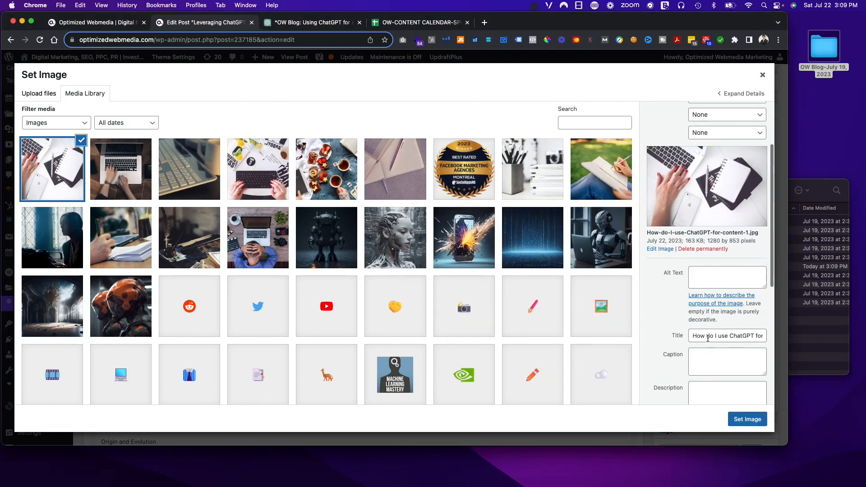
left_click(707, 337)
key("super+a")
left_click(708, 284)
type("How do I use ChatGPT for content?*")
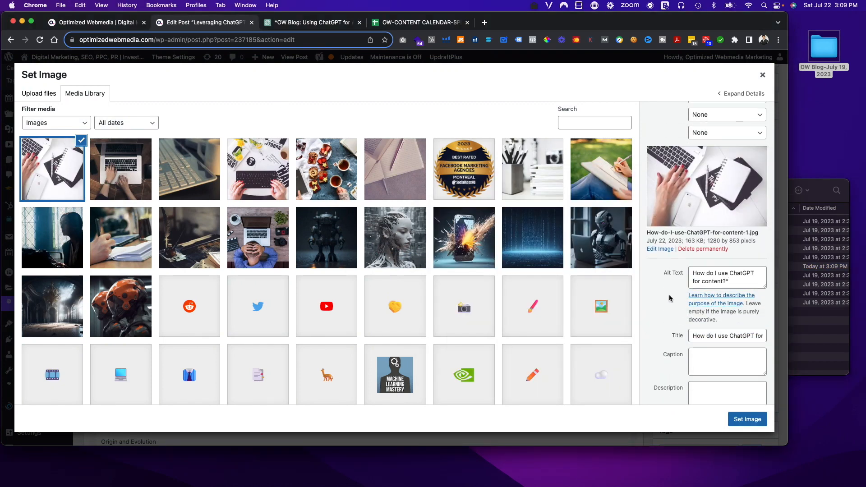
left_click(737, 273)
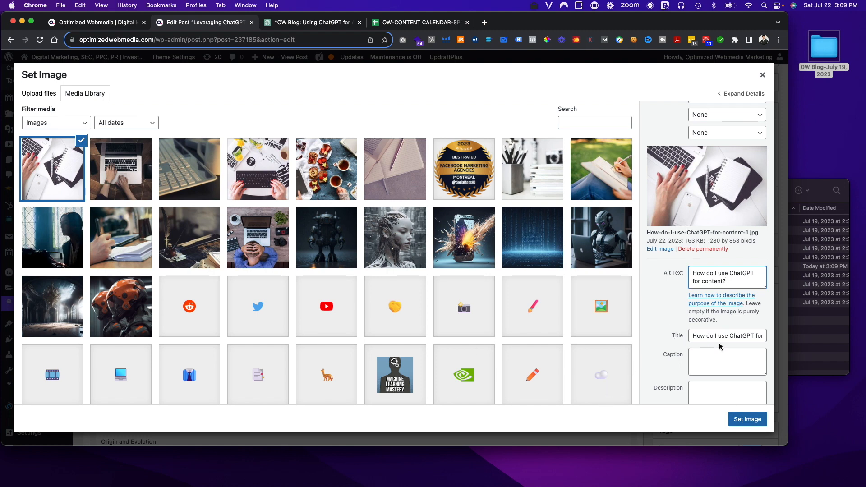
left_click(747, 420)
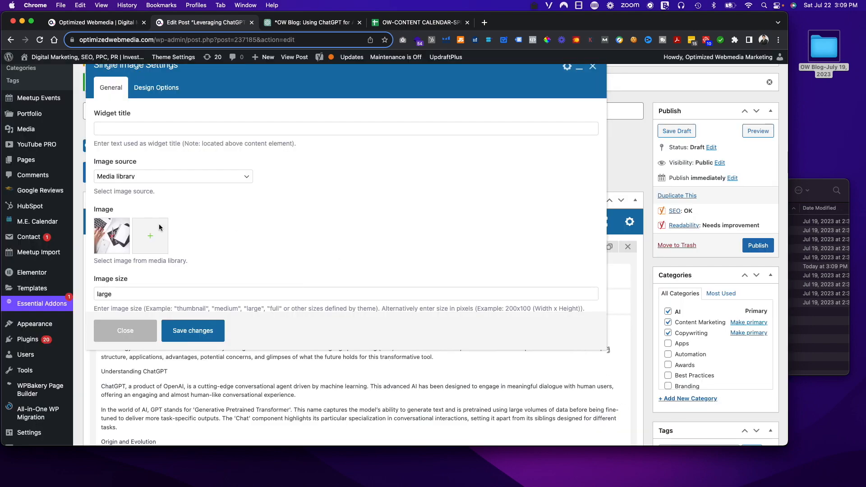
left_click(194, 331)
Remove the old featured image and set the uploaded How-do-I-use-ChatGPT-for-content-1.jpg as the featured image.
scroll(741, 418, "down", 15)
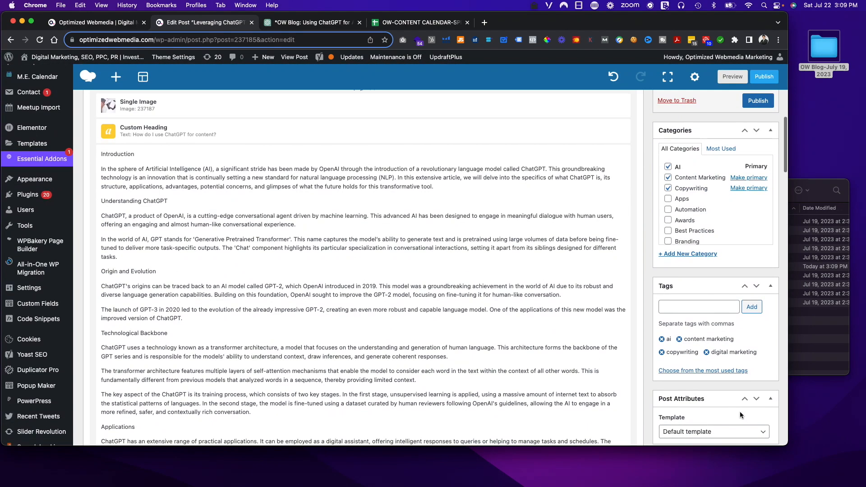
left_click(695, 412)
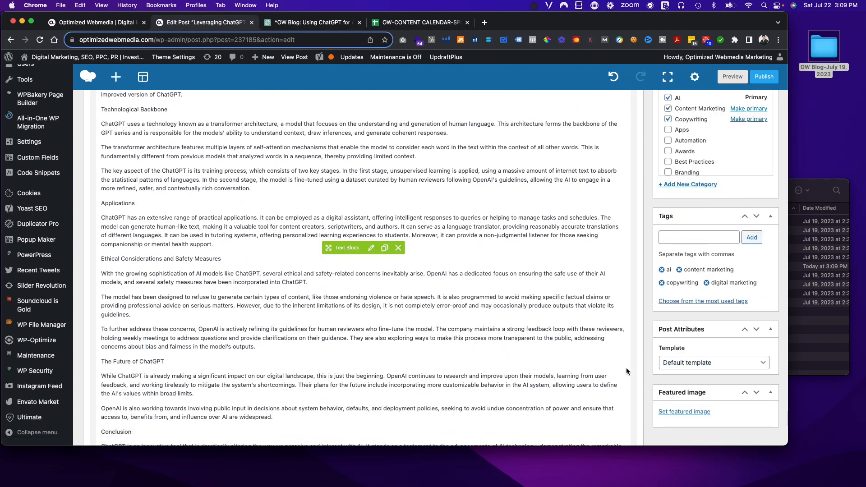
left_click(685, 412)
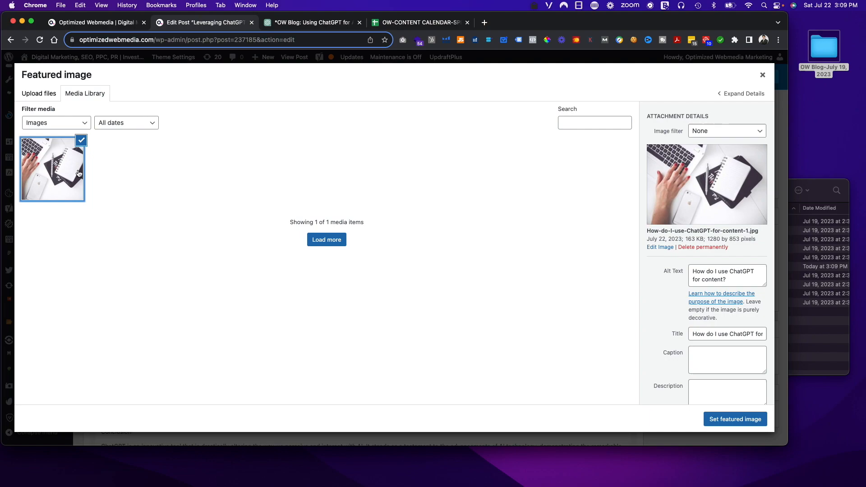
left_click(735, 419)
Check the Custom Heading text against the July 28, 2023 title in the content calendar and save the heading settings.
scroll(293, 239, "up", 15)
scroll(293, 239, "down", 10)
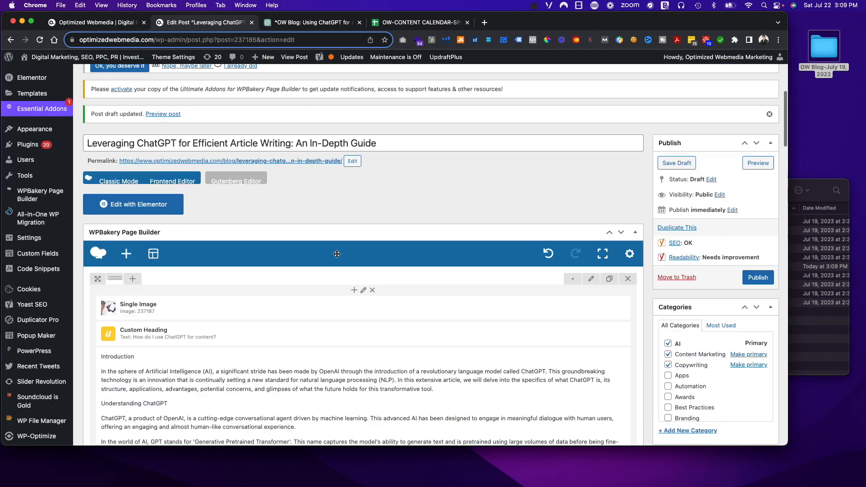
left_click(381, 287)
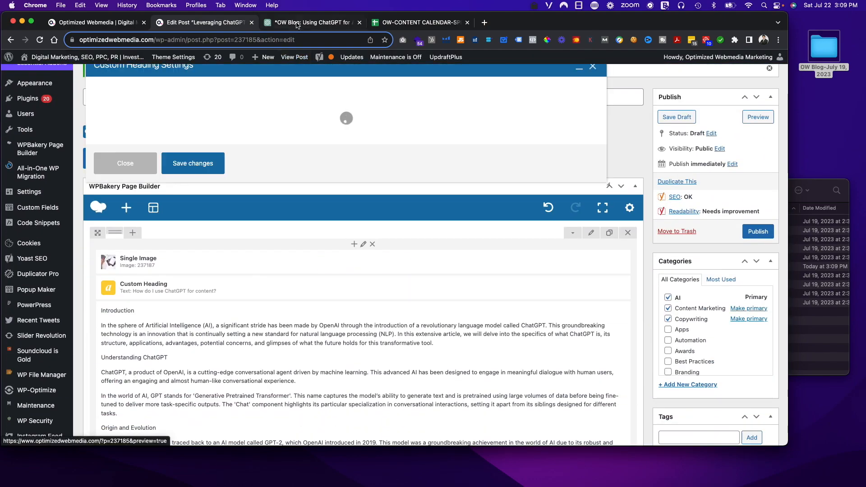
key("ctrl+Tab")
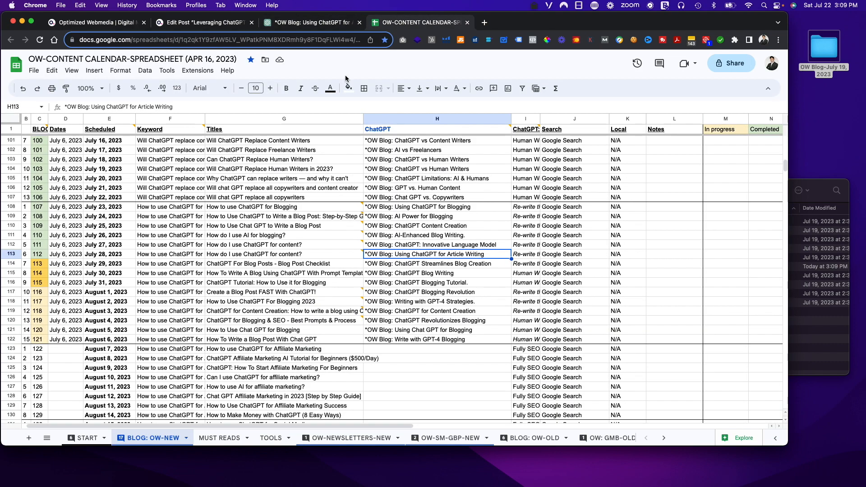
left_click(402, 23)
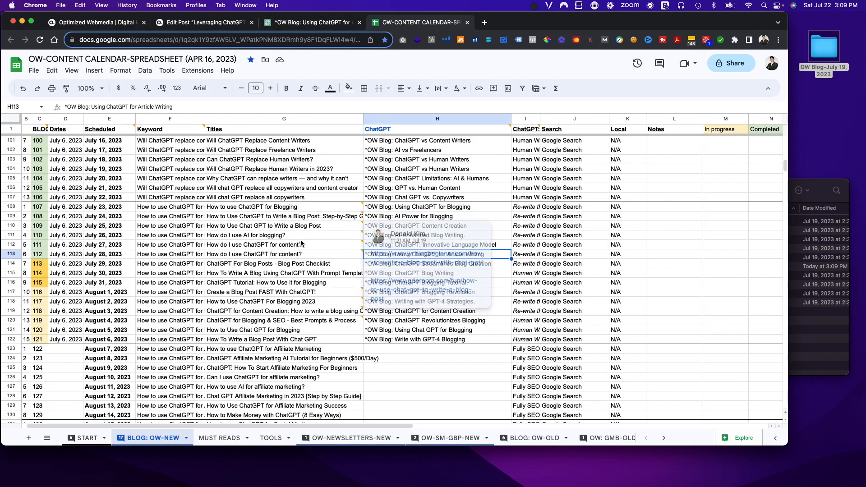
left_click(229, 256)
left_click(203, 28)
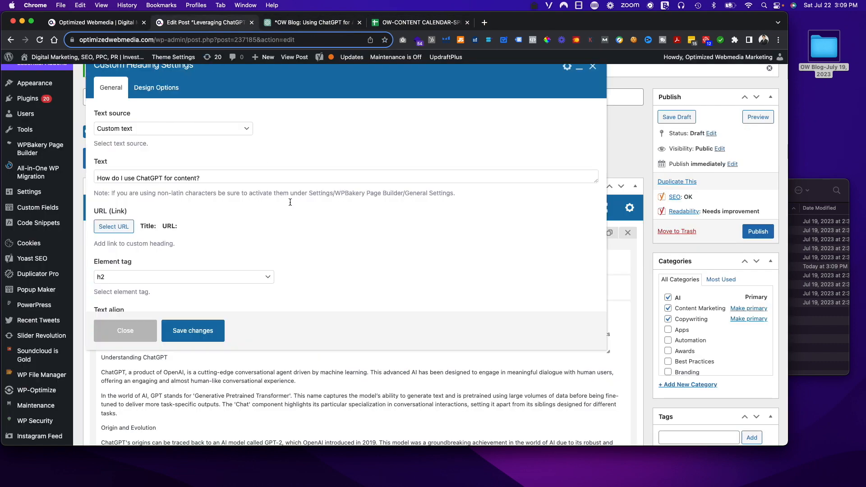
left_click(199, 329)
Copy the full ChatGPT article body from "Introduction:" through the closing line "it's human and AI, together.".
left_click(318, 22)
left_click_drag(301, 121, 415, 252)
scroll(416, 253, "down", 15)
scroll(420, 263, "down", 5)
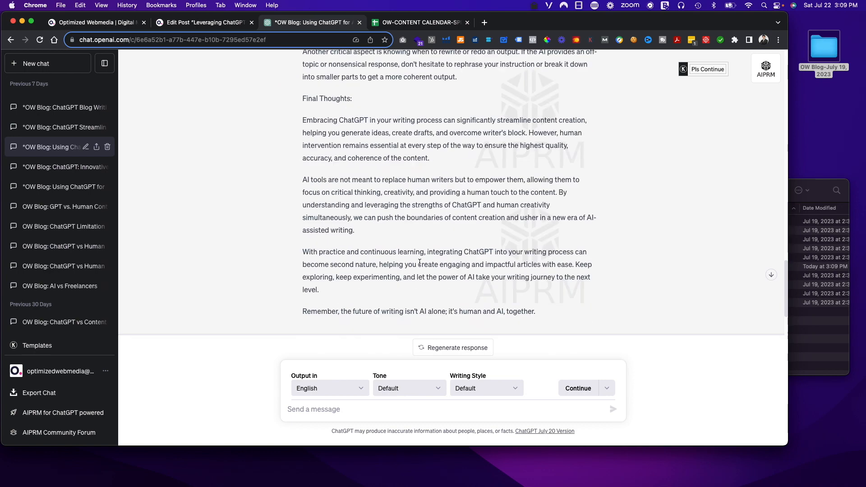
left_click(552, 225, "shift")
Replace the old article above the contact section in the Text Block with the copied body, then save the element and the draft.
left_click(243, 26)
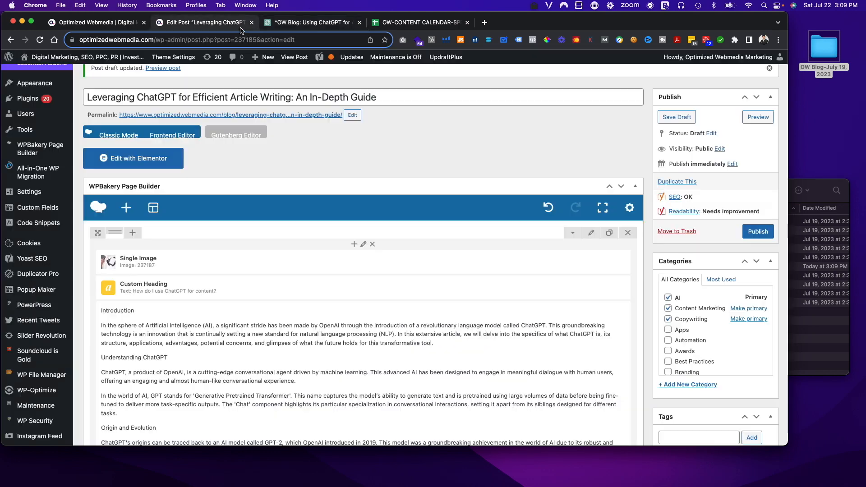
scroll(374, 289, "down", 3)
left_click(371, 257)
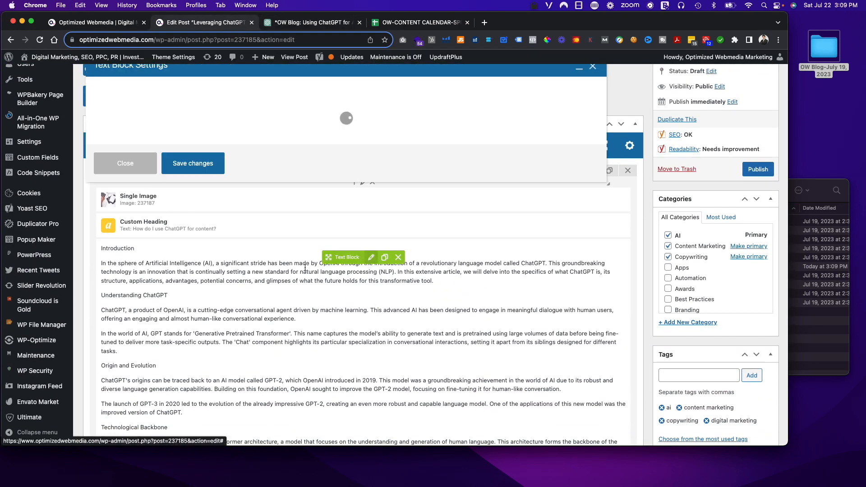
scroll(116, 230, "down", 20)
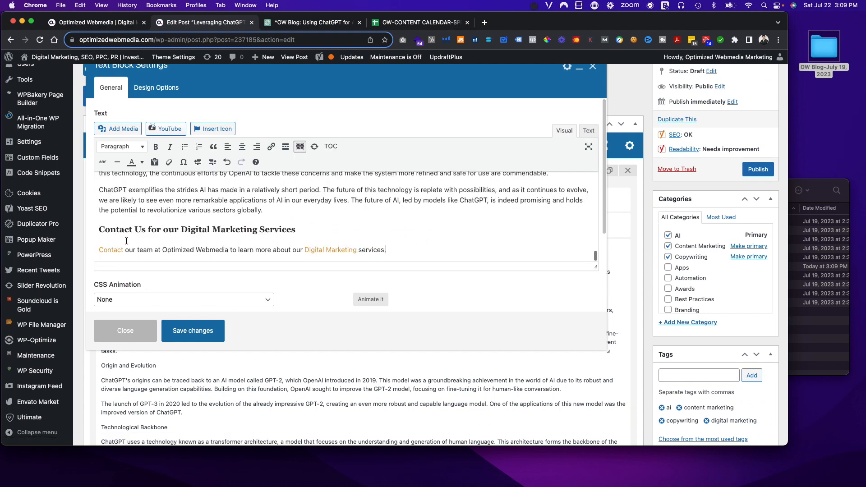
left_click_drag(278, 211, 34, 123)
key("super+v")
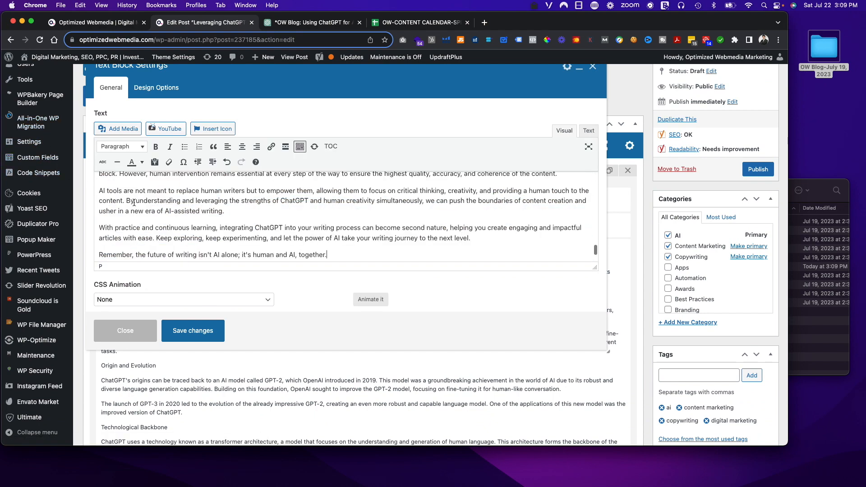
left_click(183, 338)
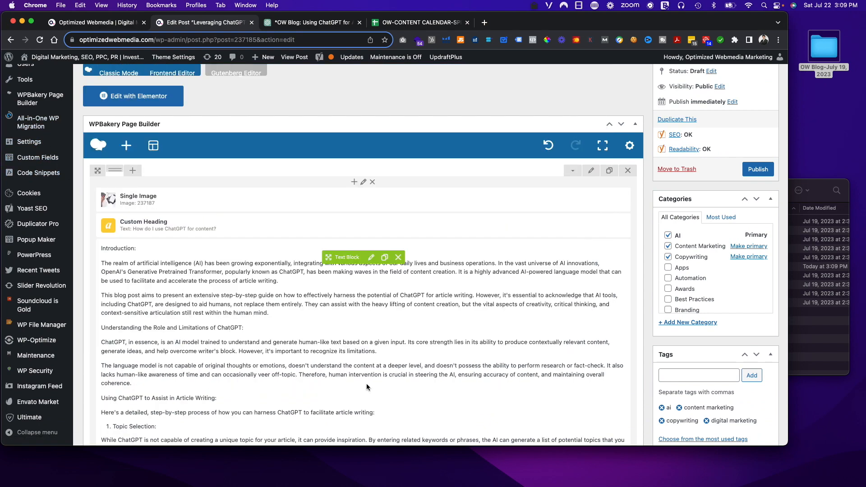
scroll(677, 179, "up", 3)
left_click(677, 147)
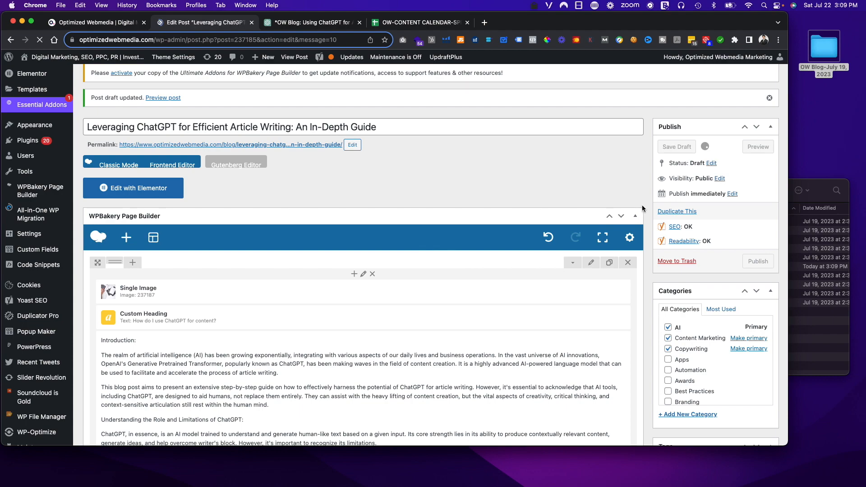
Look up the scheduled date for blog entry 112 in the content calendar and return to the post.
scroll(692, 239, "down", 6)
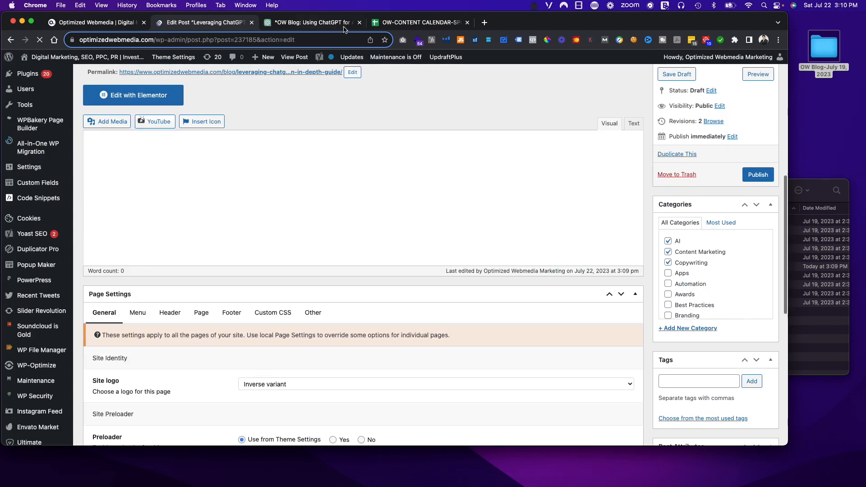
left_click(403, 22)
left_click(125, 255)
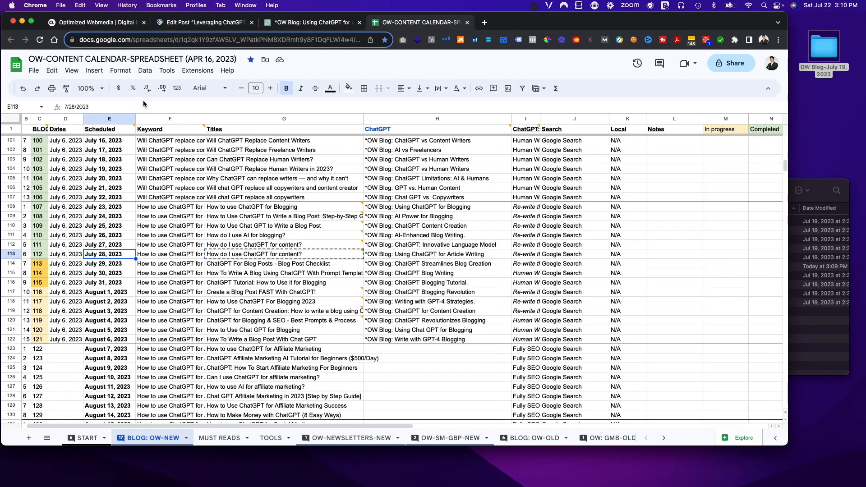
left_click(184, 23)
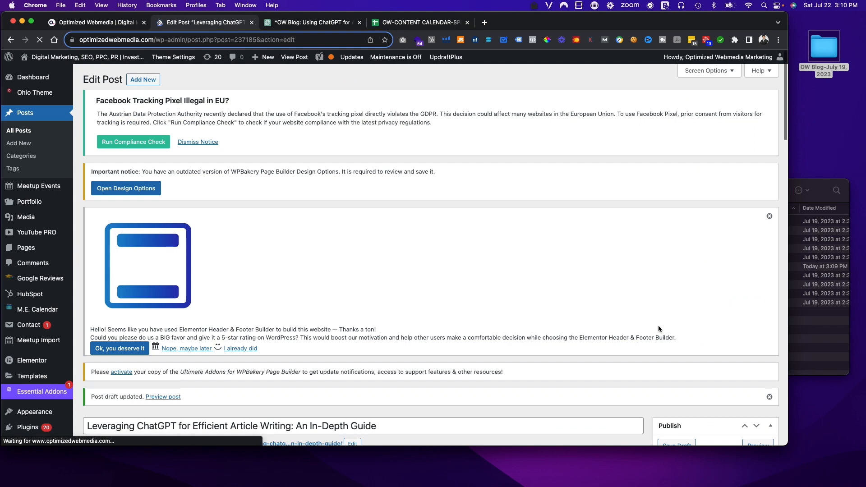
Set the post's publish date to July 28, 2023 at 6:00 and schedule it.
scroll(659, 326, "down", 8)
left_click(733, 170)
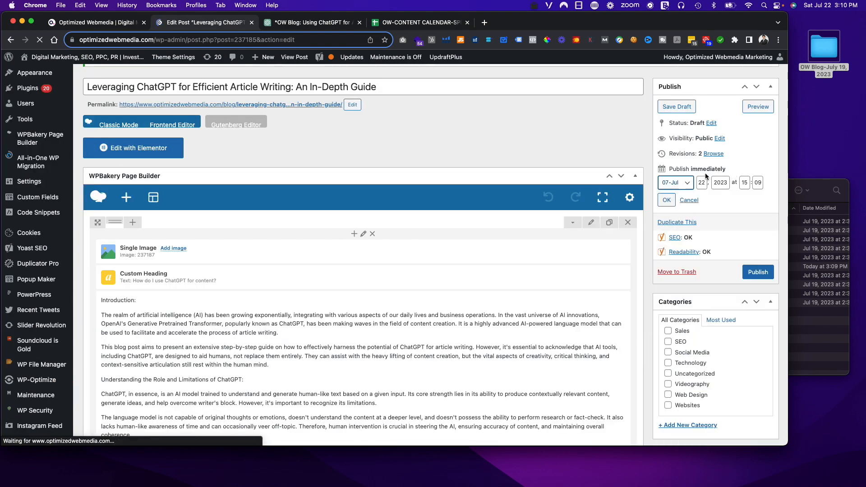
key("Tab")
type("28")
key("Tab")
key("Tab")
type("6")
key("Tab")
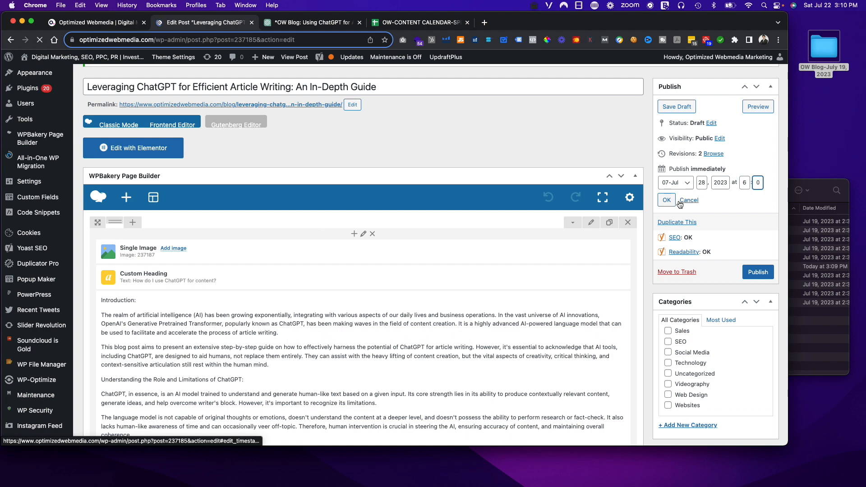
left_click(667, 203)
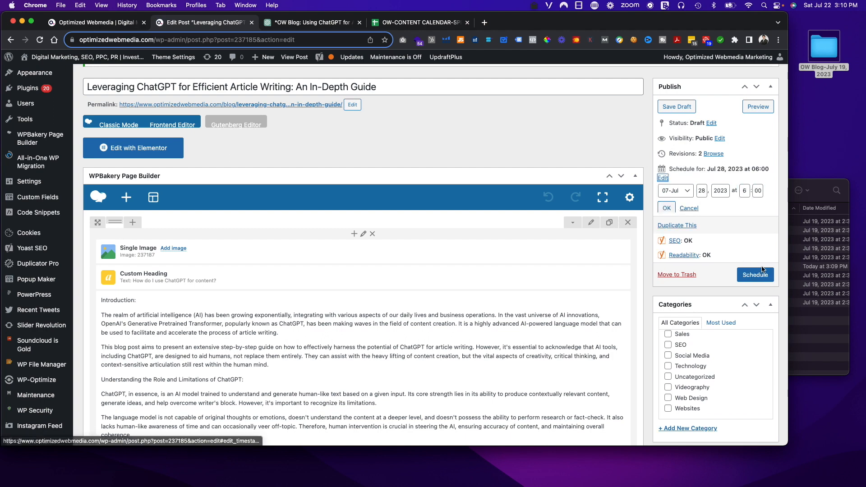
left_click(761, 272)
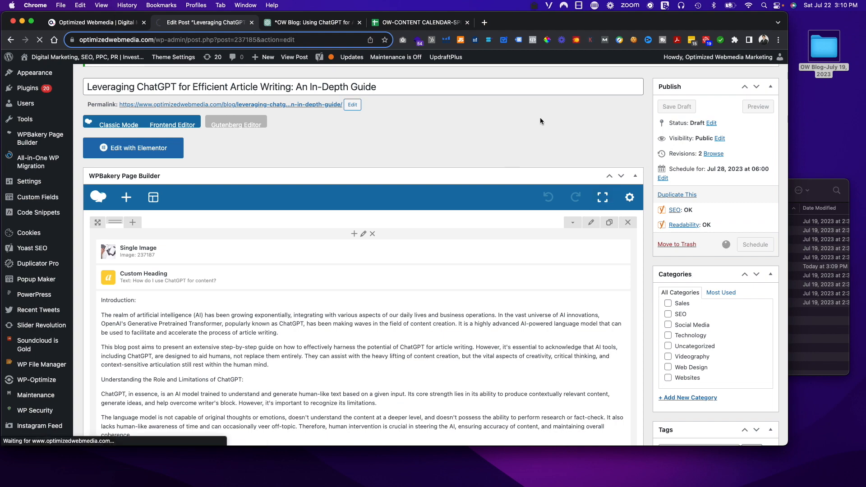
Fill the blog number 113 cell in the content calendar with the light green used on the rows above.
left_click(397, 28)
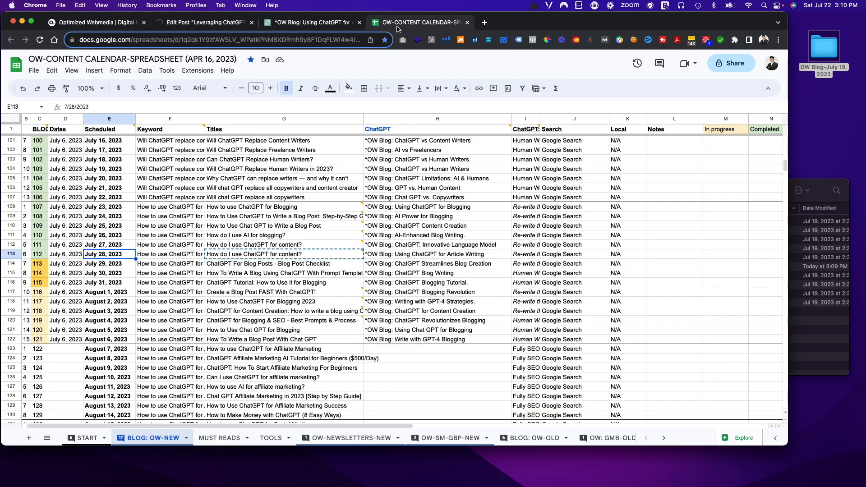
left_click(42, 265)
left_click(349, 89)
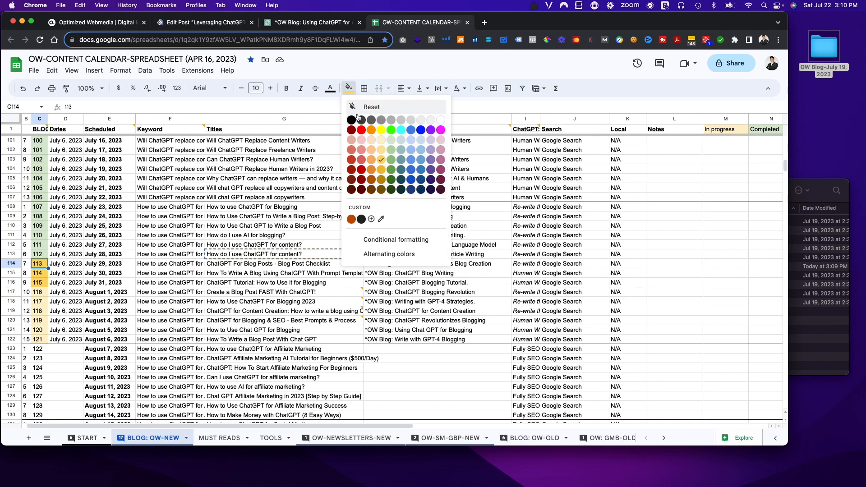
left_click(392, 145)
Try to remove the "*OW Blog:" prefix from the name of the Using ChatGPT for Article Writing conversation.
left_click(295, 25)
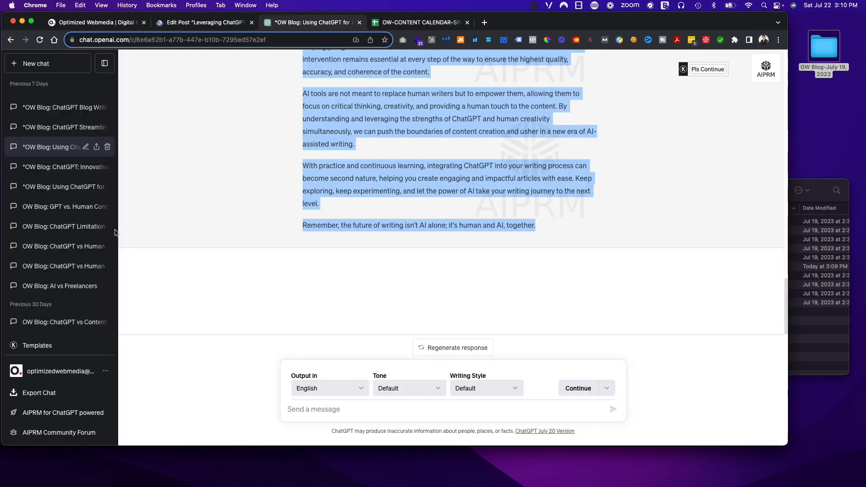
left_click(85, 147)
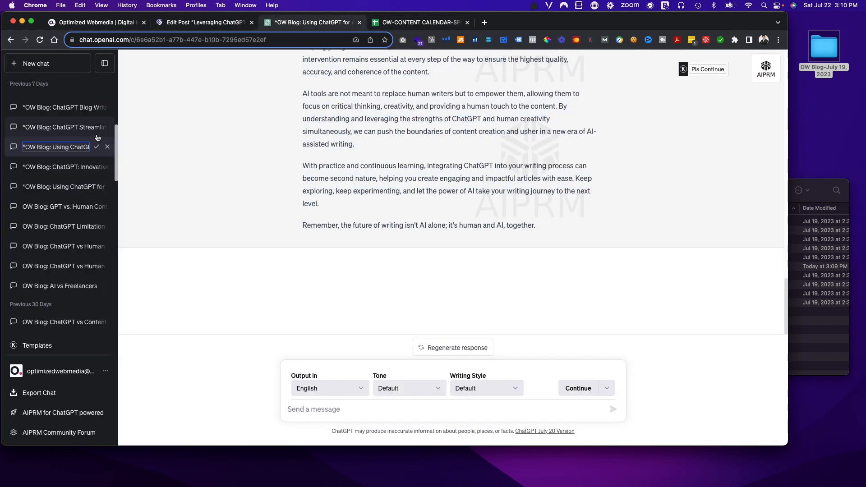
left_click_drag(53, 146, 23, 146)
key("BackSpace")
key("Return")
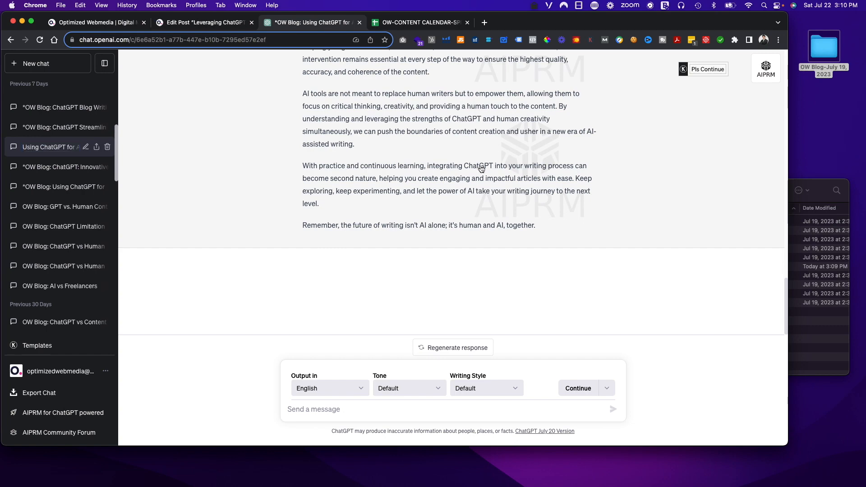
Look up the July 29, 2023 entry's title and conversation name in the content calendar, and find its matching image file.
left_click(426, 25)
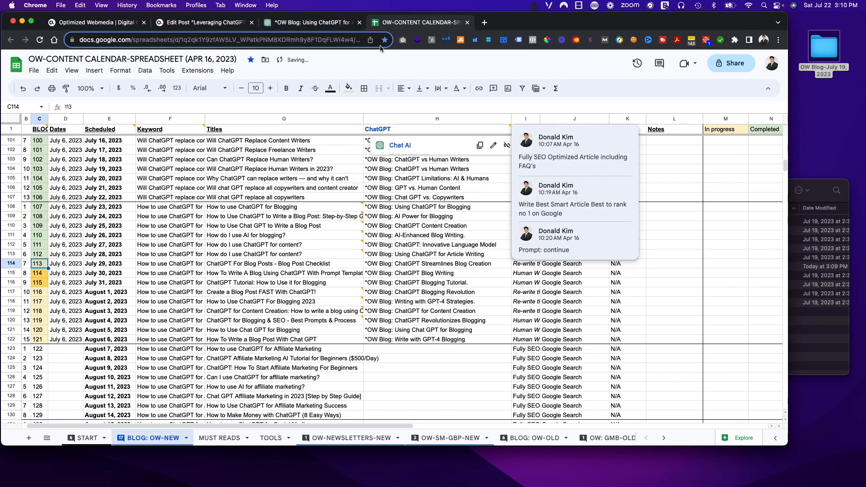
left_click(246, 273)
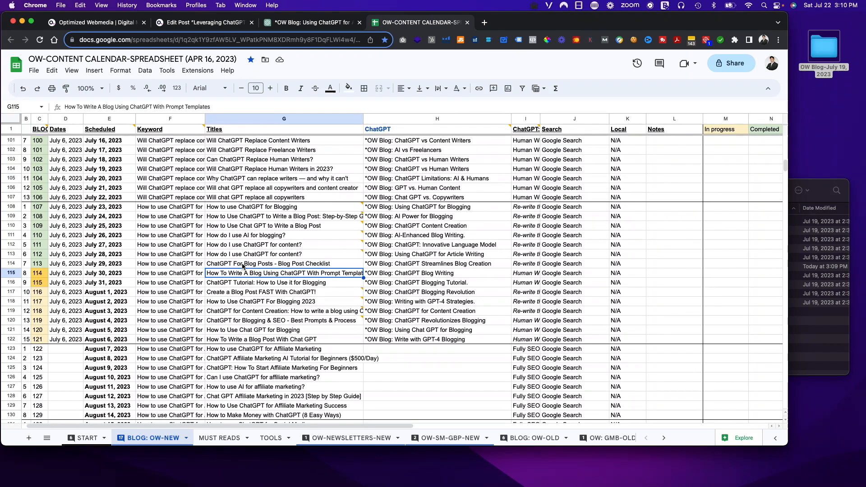
left_click(352, 267)
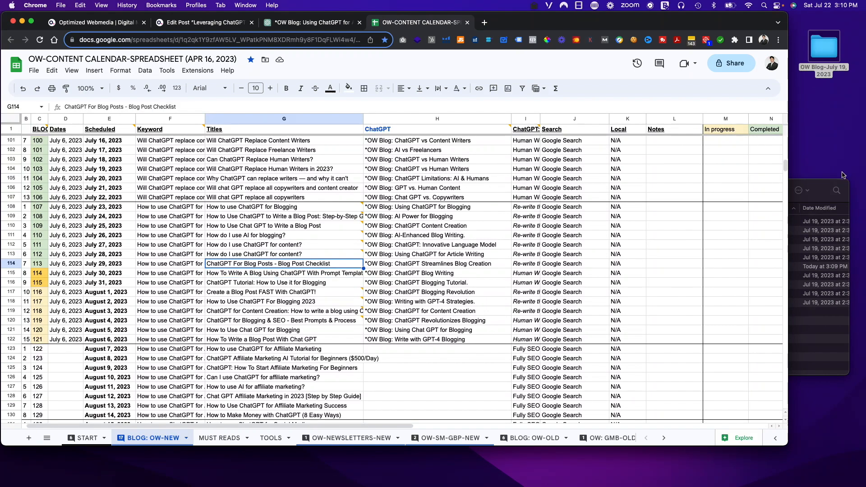
left_click(831, 181)
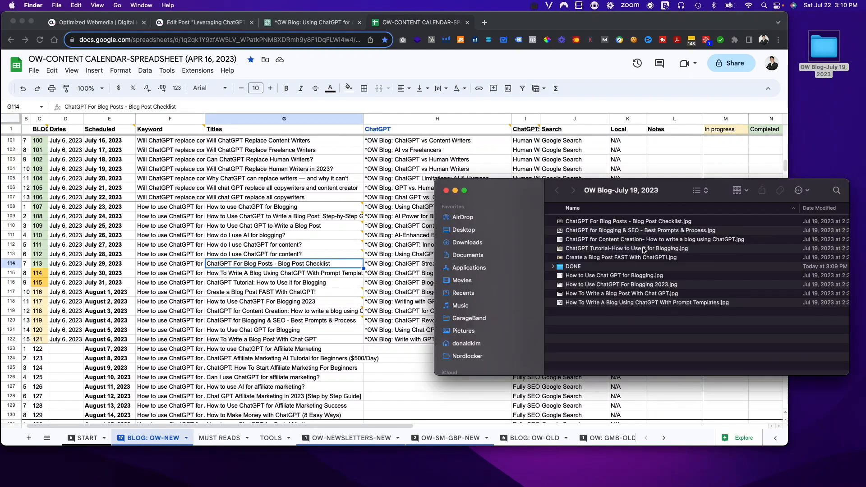
left_click(641, 224)
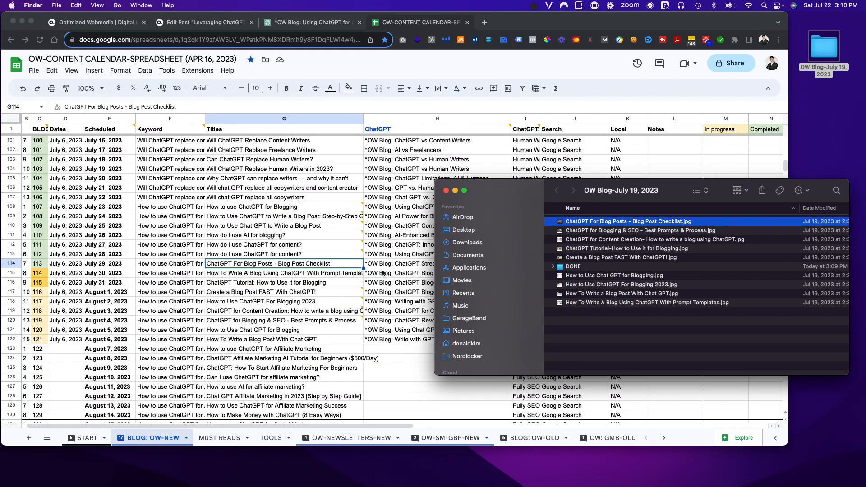
left_click(383, 273)
key("Right")
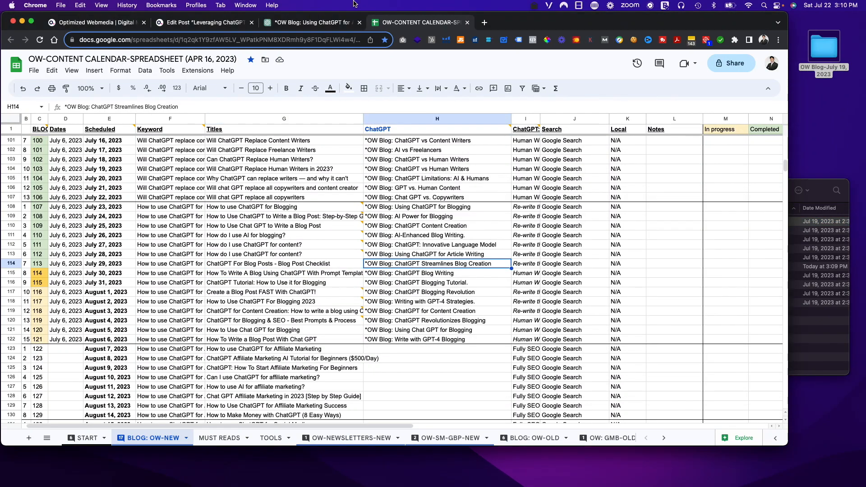
Open the "*OW Blog: ChatGPT Streamlines Blog Creation" conversation and copy the article title "ChatGPT For Blog Posts - Blog Post Checklist".
left_click(321, 24)
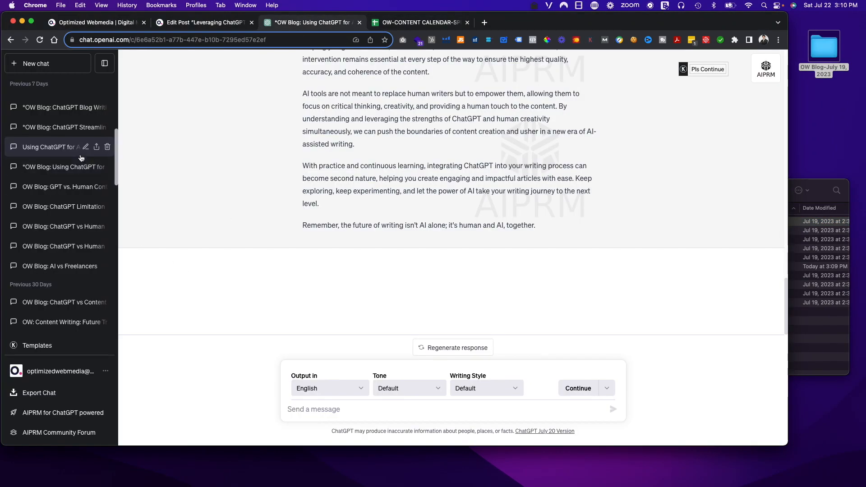
scroll(80, 157, "up", 1)
left_click(71, 143)
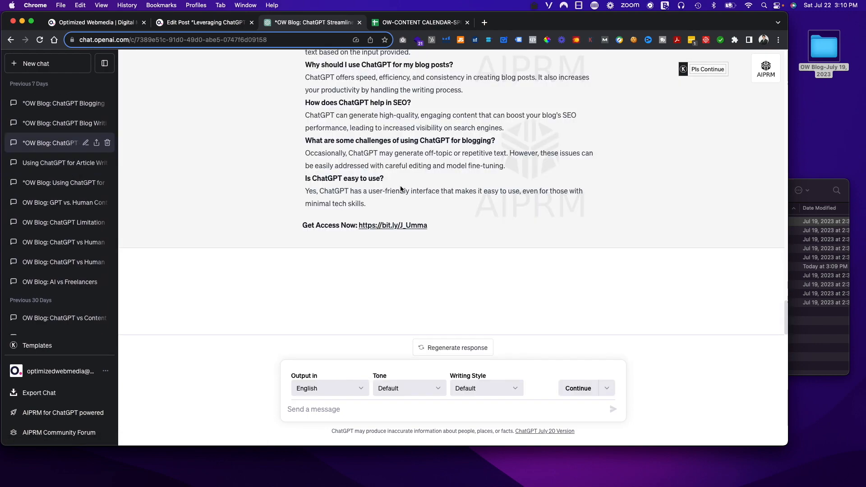
scroll(401, 189, "up", 15)
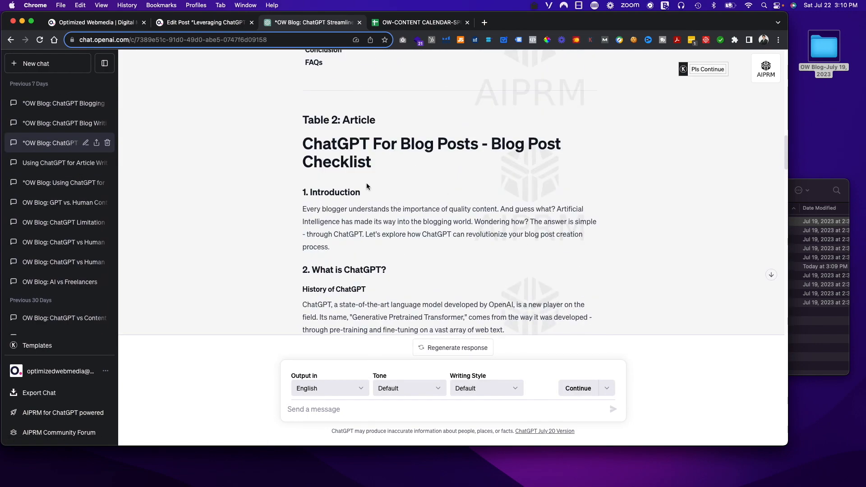
left_click_drag(371, 164, 305, 146)
key("super+c")
scroll(313, 113, "up", 15)
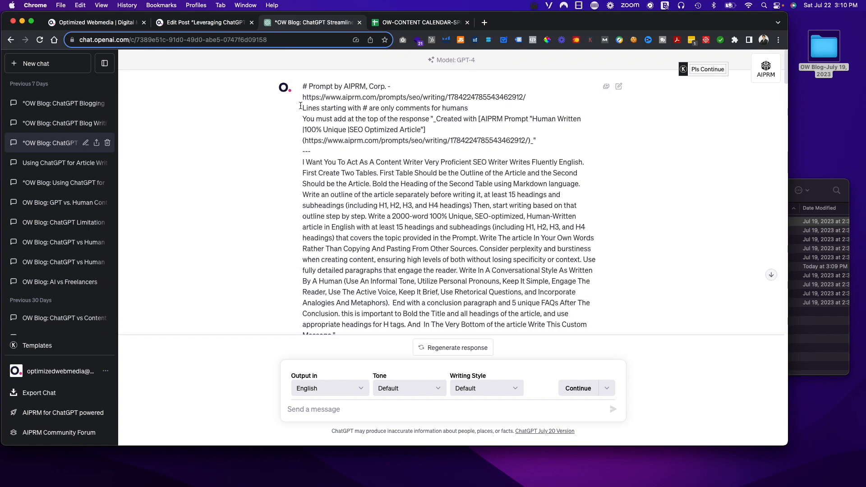
scroll(359, 145, "down", 10)
scroll(359, 146, "up", 3)
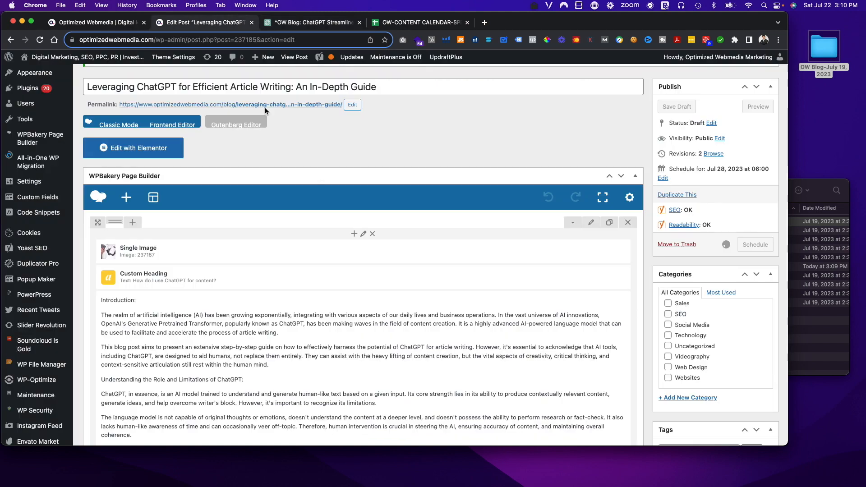
Duplicate the scheduled "Leveraging ChatGPT for Efficient Article Writing" post in WordPress and open the copy from the drafts.
left_click(217, 23)
scroll(537, 244, "down", 6)
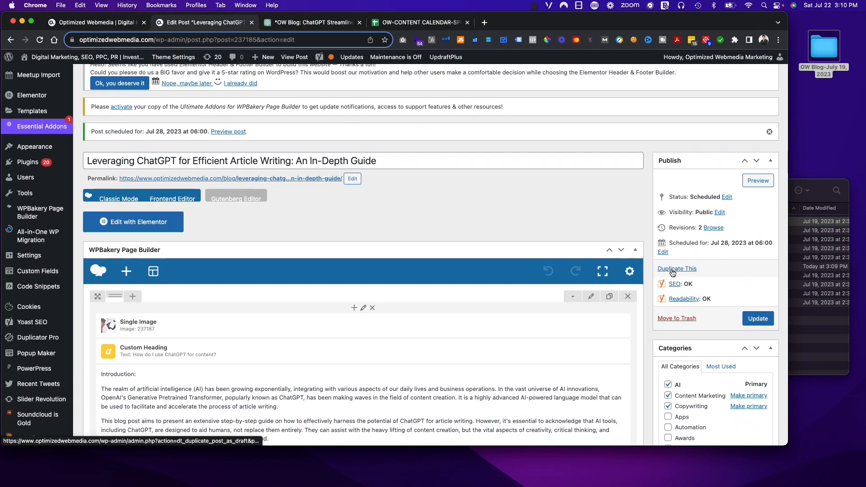
left_click(677, 269)
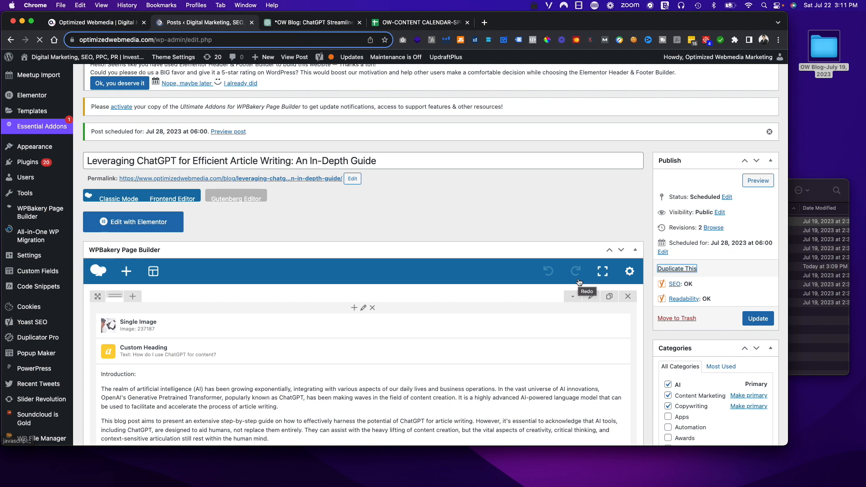
scroll(296, 256, "down", 3)
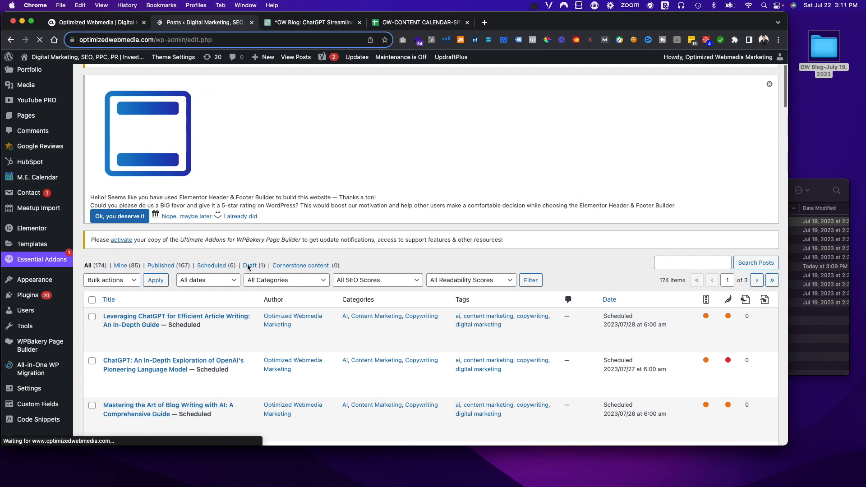
left_click(249, 266)
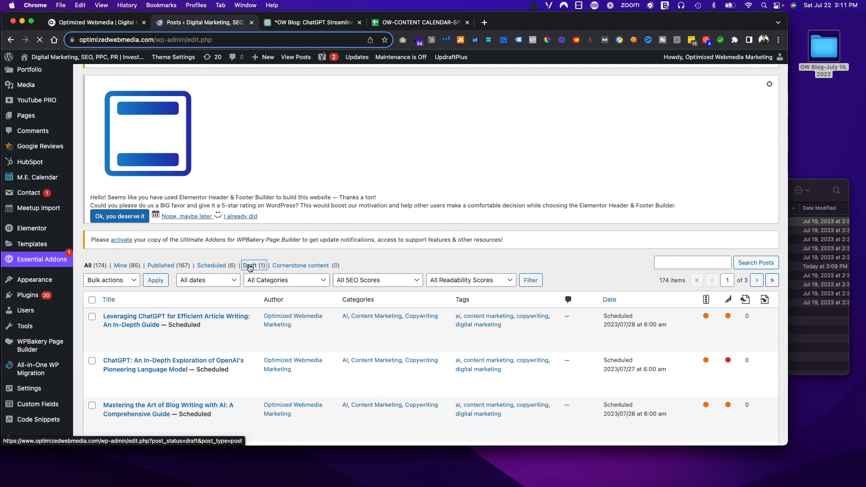
scroll(248, 267, "down", 5)
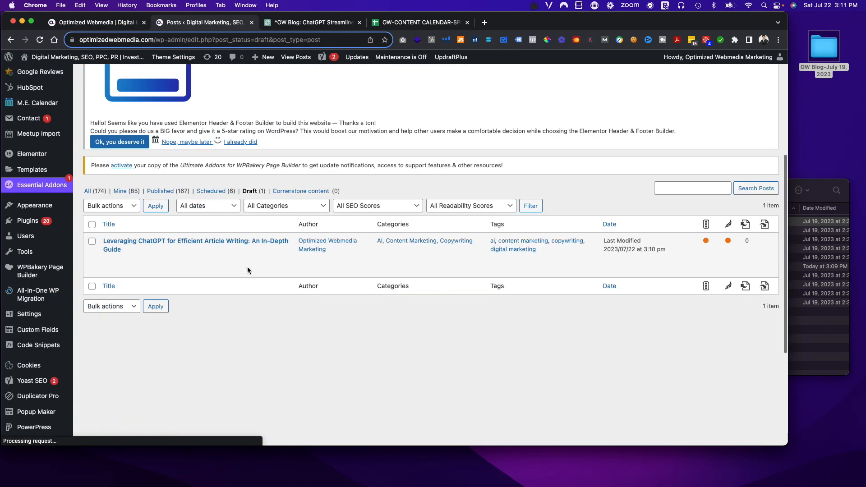
left_click(156, 245)
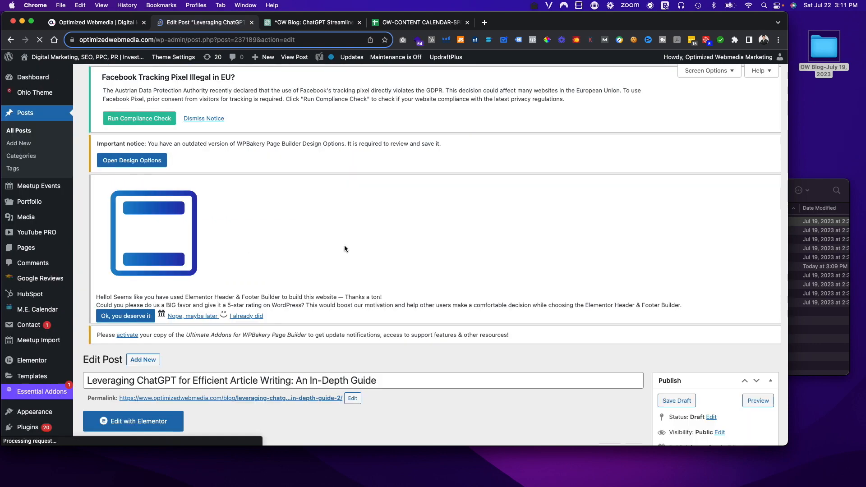
Replace the duplicated post's title with "ChatGPT For Blog Posts - Blog Post Checklist" and save the draft.
scroll(345, 245, "down", 7)
left_click(359, 135)
key("super+a")
key("super+v")
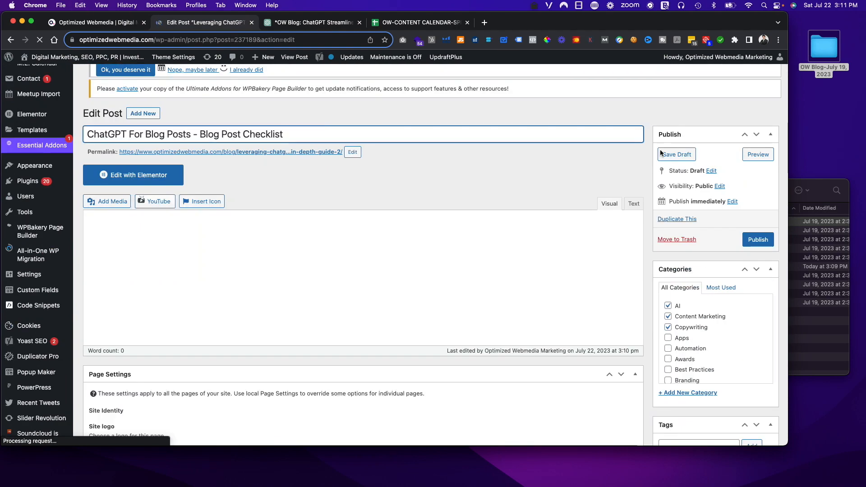
left_click(682, 156)
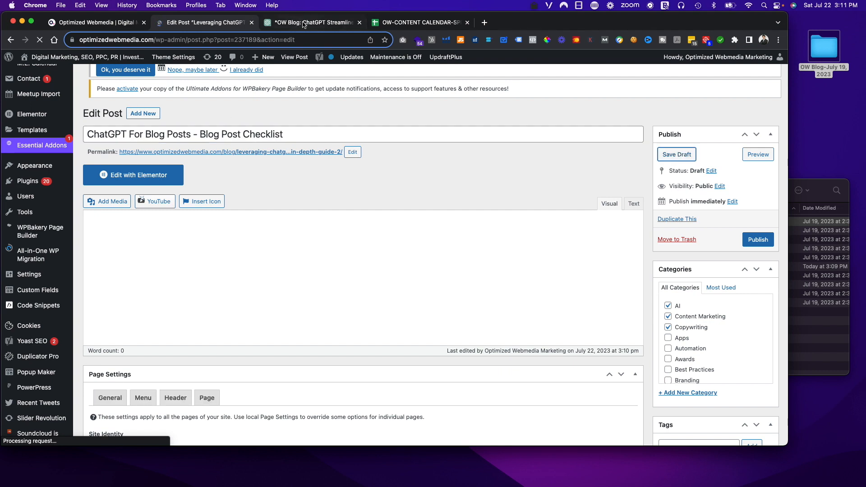
Find the written article in the ChatGPT conversation and copy its heading "ChatGPT For Blog Posts - Blog Post Checklist".
left_click(408, 25)
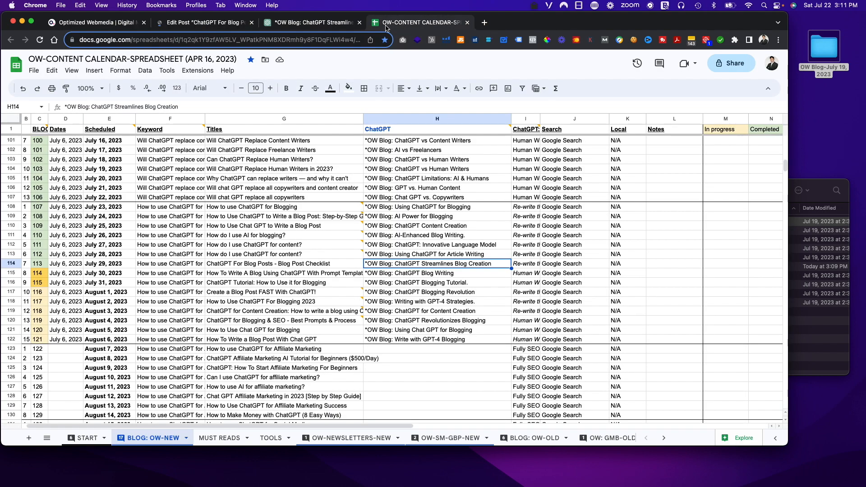
left_click(315, 25)
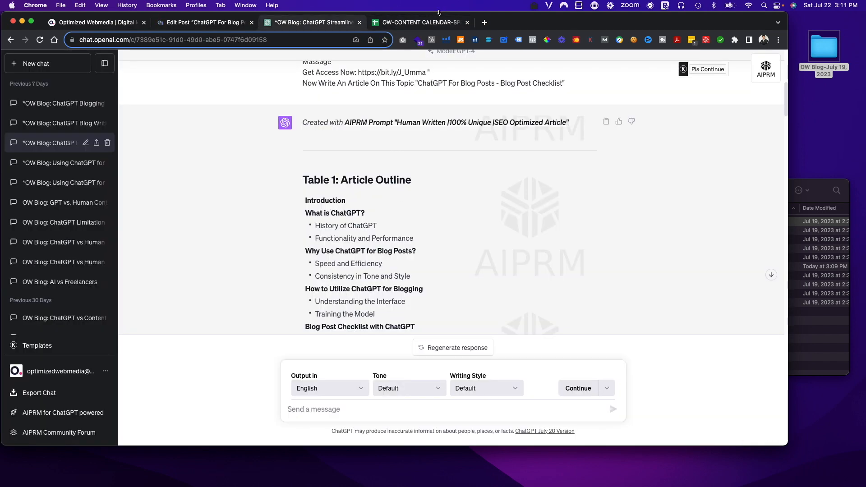
scroll(419, 158, "down", 15)
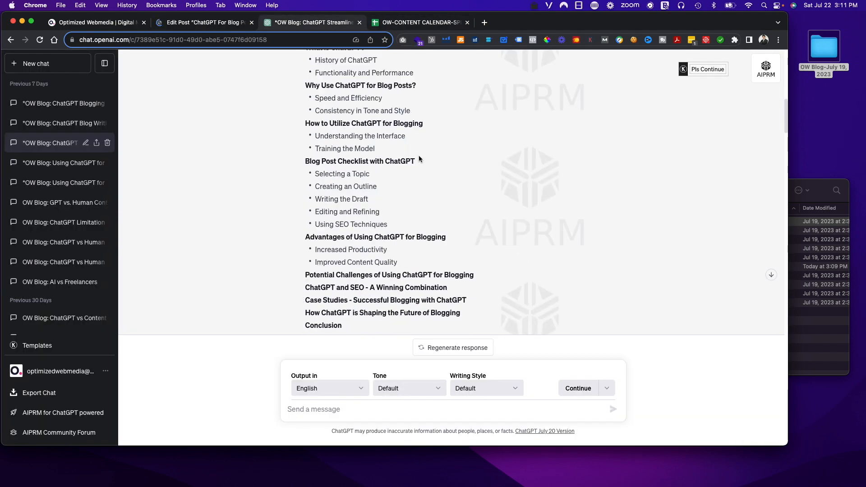
scroll(418, 155, "up", 3)
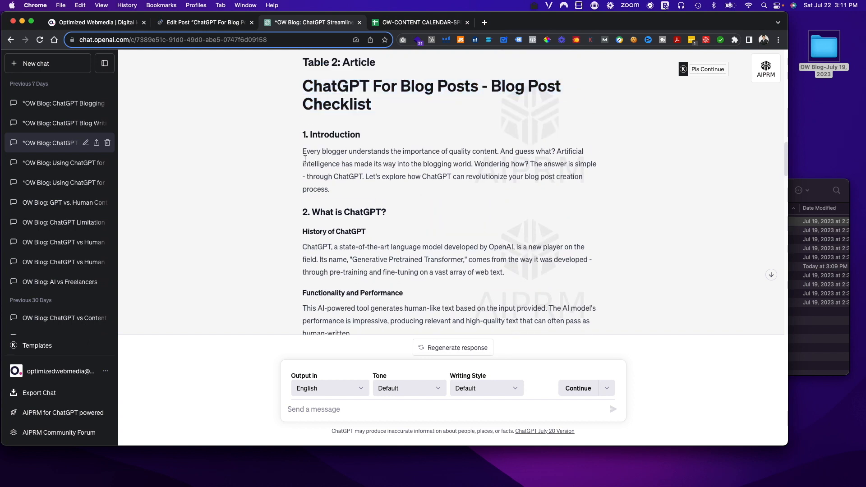
left_click_drag(304, 152, 484, 161)
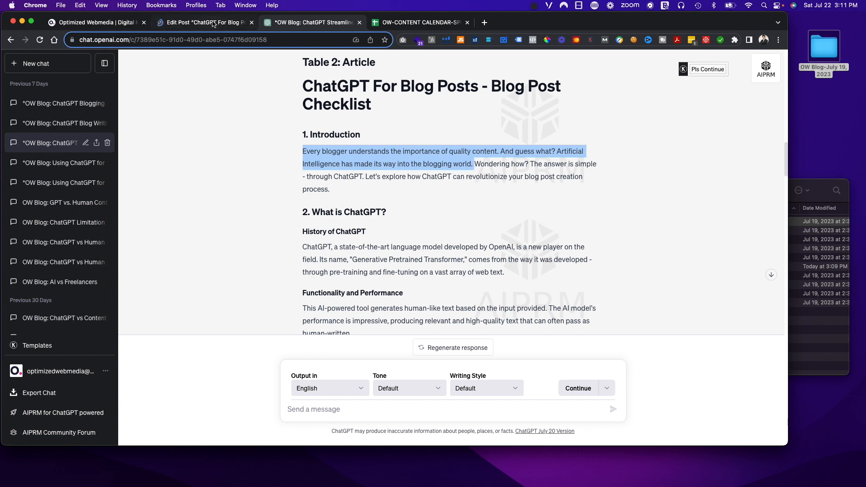
left_click_drag(373, 107, 307, 90)
key("cmd+c")
scroll(313, 102, "up", 2)
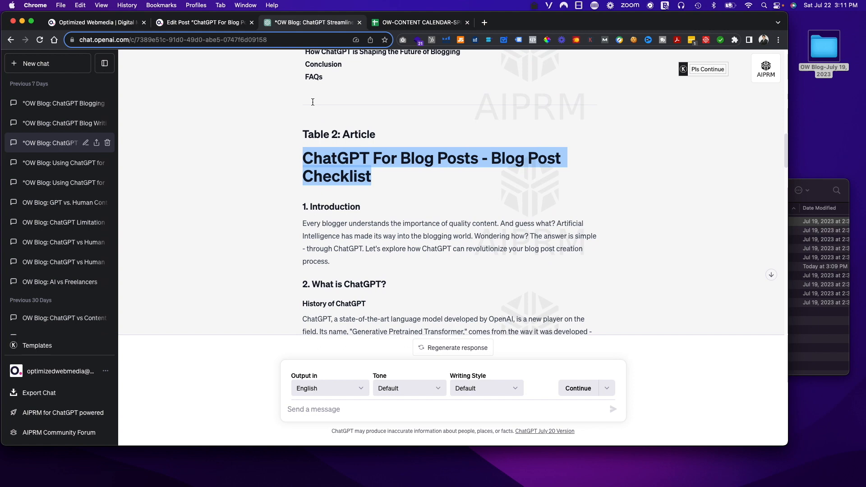
Replace the SEO title of the WordPress draft with "ChatGPT For Blog Posts - Blog Post Checklist".
left_click(204, 22)
scroll(325, 167, "down", 5)
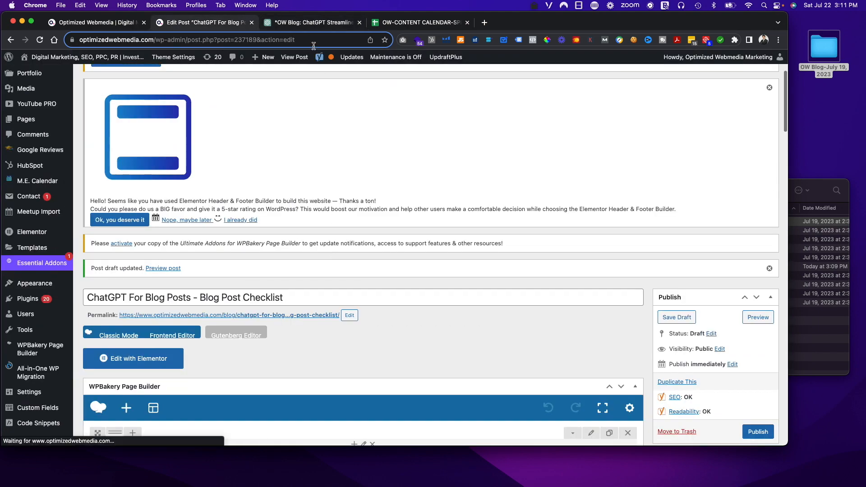
left_click(301, 22)
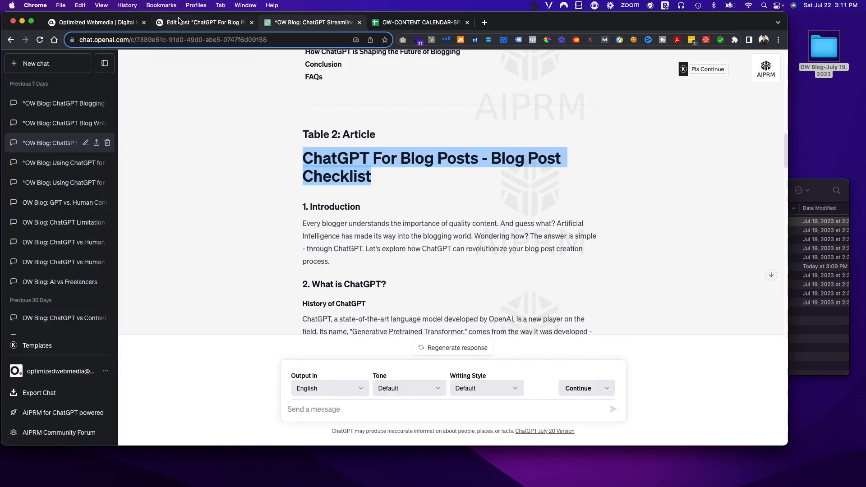
left_click(230, 35)
left_click(229, 26)
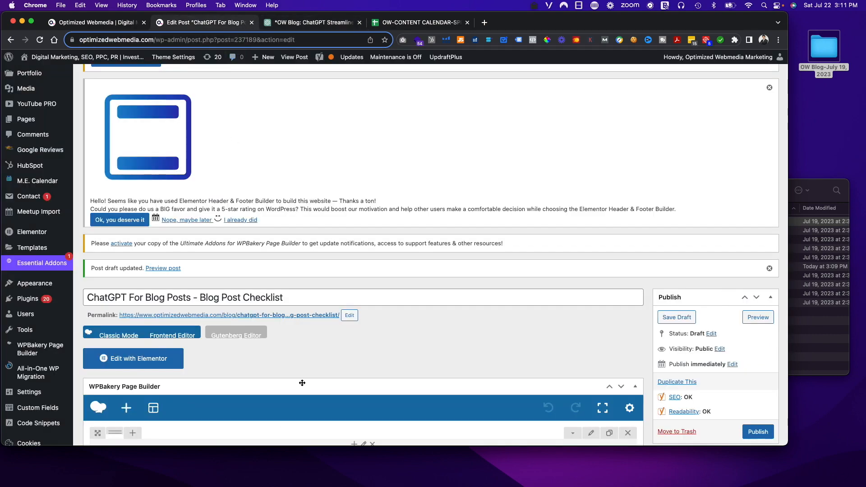
scroll(303, 384, "down", 15)
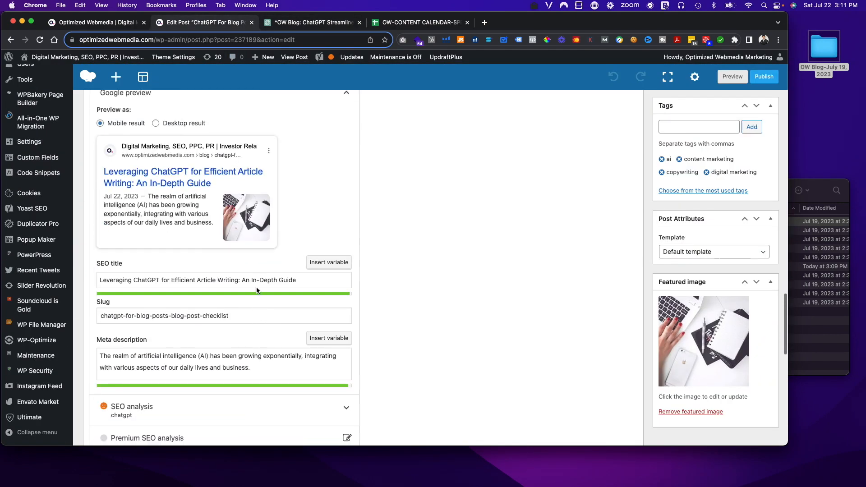
triple_click(266, 282)
key("cmd+v")
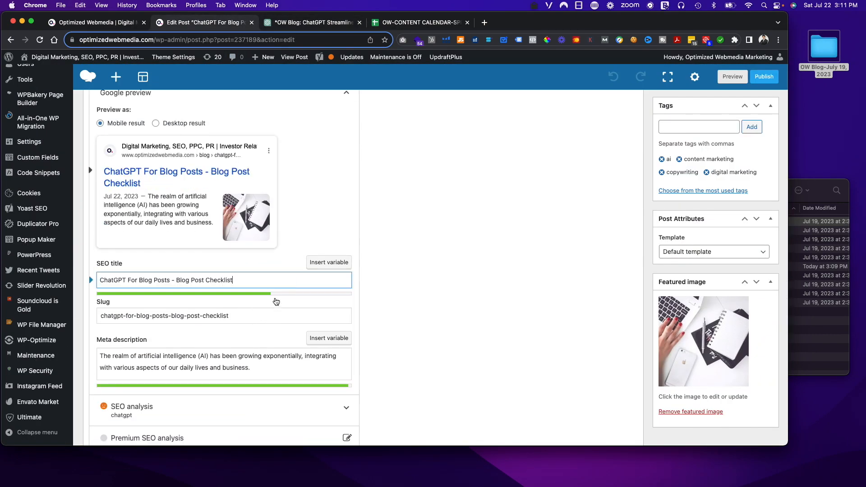
Replace the meta description with the article's introduction sentences "Artificial Intelligence has made its way into the blogging world. Wondering how?".
left_click(272, 20)
left_click_drag(295, 224, 495, 235)
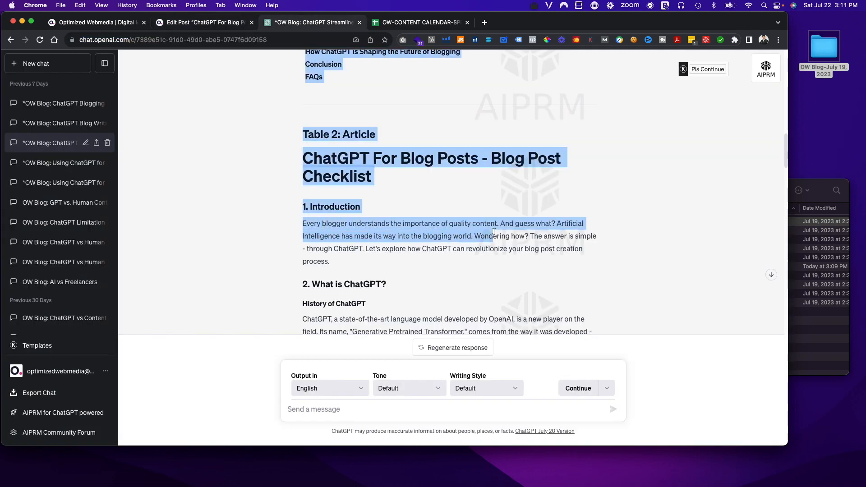
left_click(460, 229)
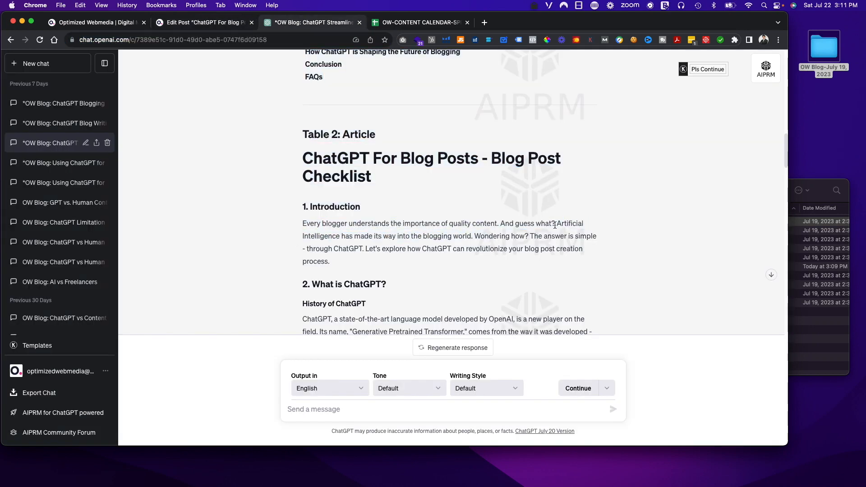
left_click_drag(555, 225, 474, 235)
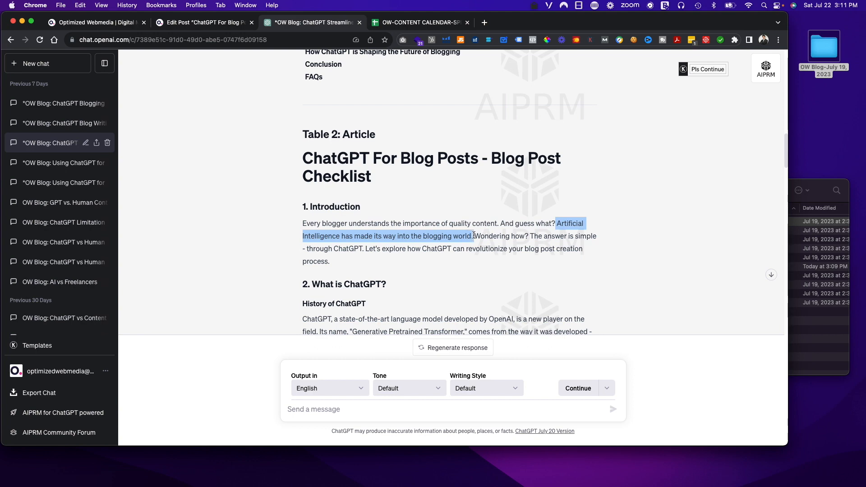
left_click(530, 237, "shift")
key("super+c")
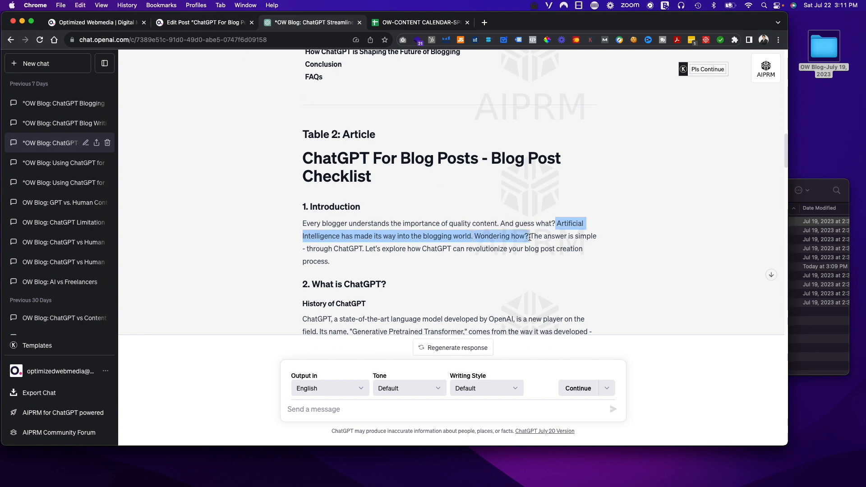
left_click(177, 23)
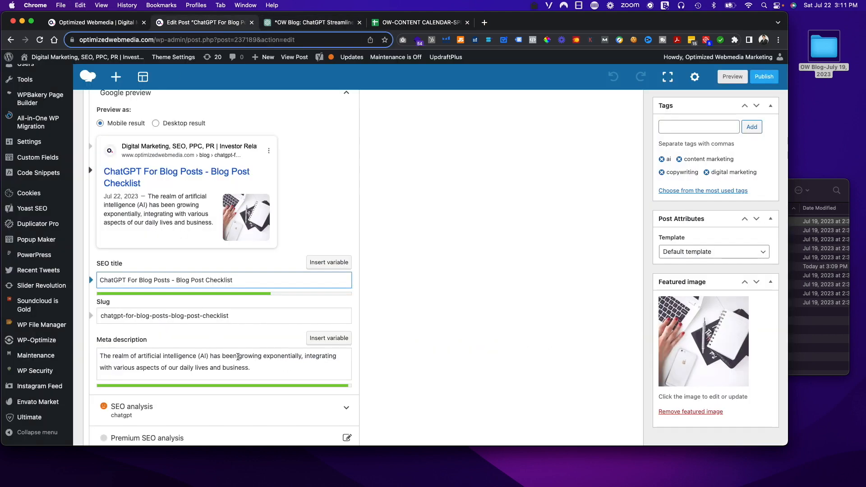
triple_click(238, 357)
key("super+v")
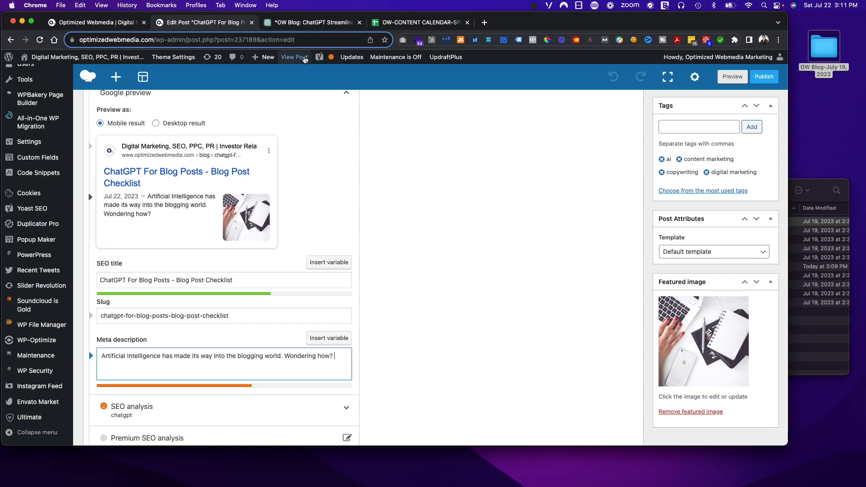
Replace the meta description with the introduction's passage running from "Artificial Intelligence has made its way" through "The answer is simple - through ChatGPT.".
left_click(311, 22)
left_click(315, 236)
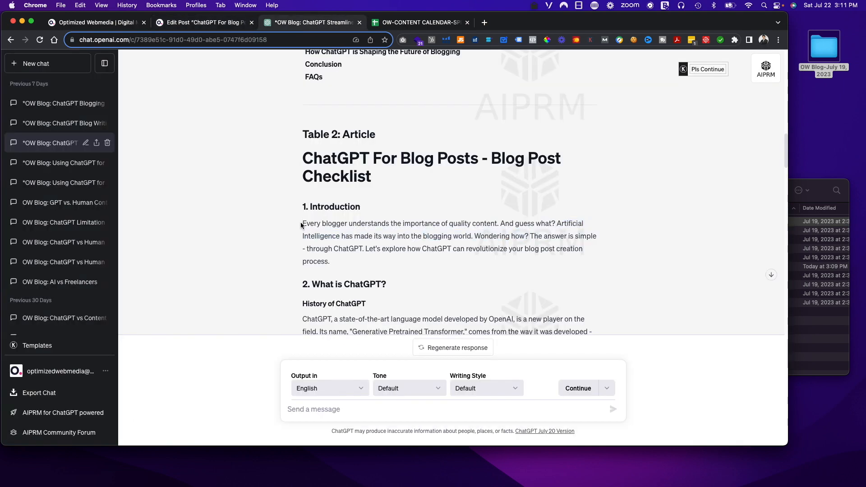
left_click_drag(302, 223, 365, 250)
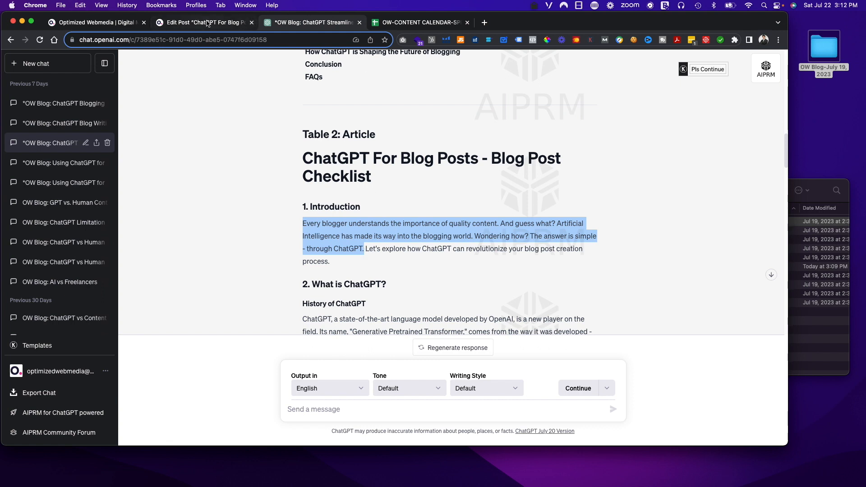
left_click(576, 247)
left_click_drag(558, 224, 363, 251)
left_click(209, 23)
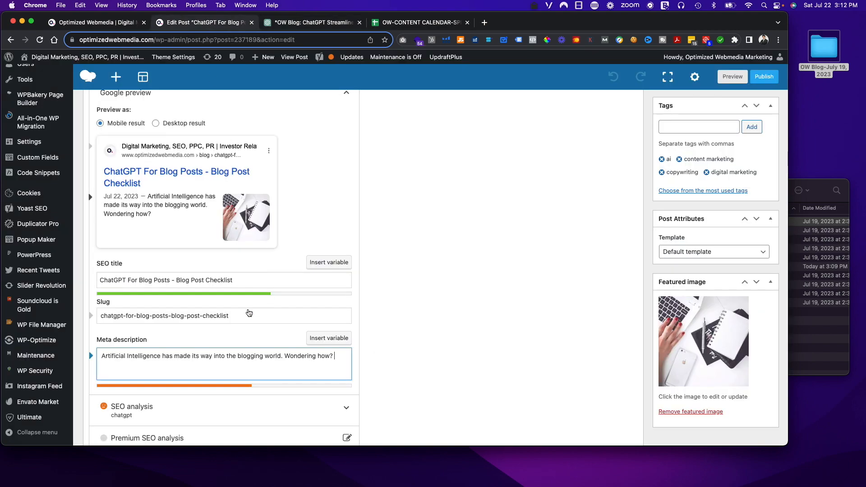
key("super+a")
key("super+v")
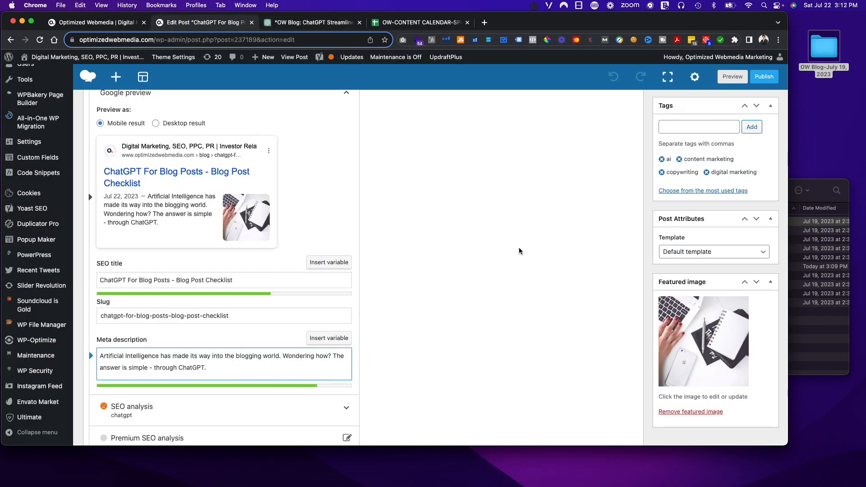
Open the Single Image element's image selection and upload "ChatGPT For Blog Posts - Blog Post Checklist.jpg" from the image folder.
scroll(519, 250, "up", 20)
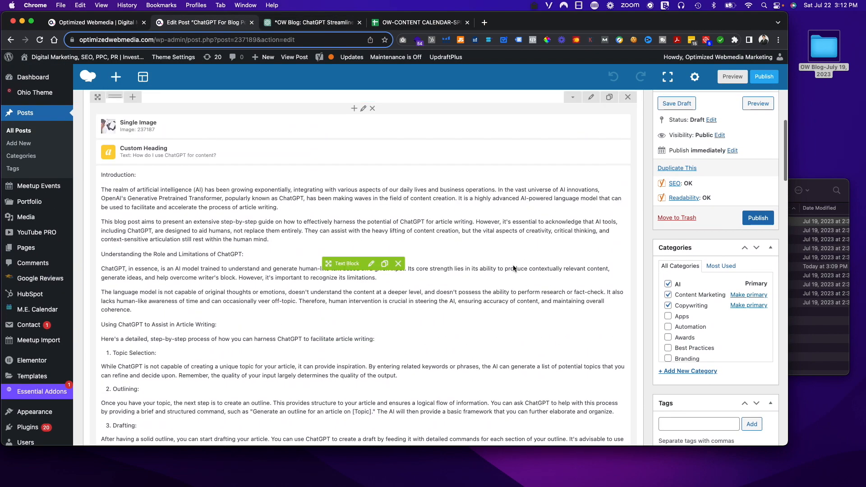
scroll(514, 269, "up", 3)
left_click(374, 229)
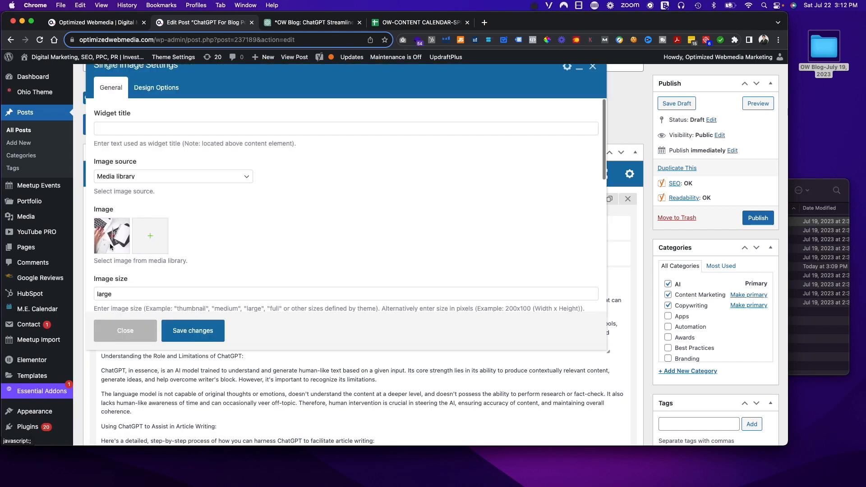
left_click(113, 239)
left_click(114, 239)
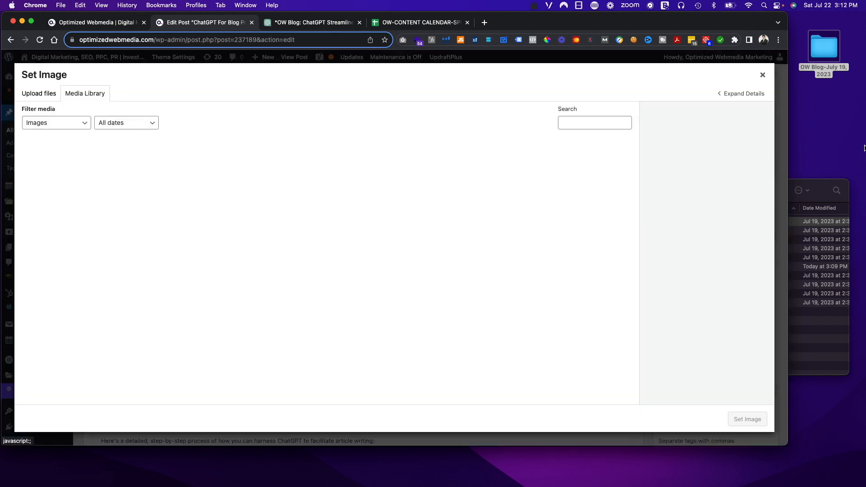
left_click(818, 182)
left_click_drag(563, 225, 116, 202)
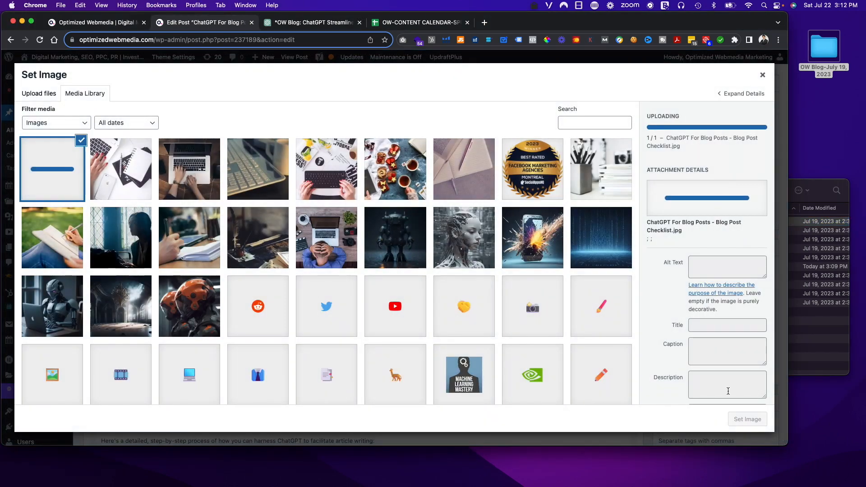
Copy the uploaded image's title into its alt text, set it as the Single Image and save the element's changes.
scroll(711, 359, "down", 4)
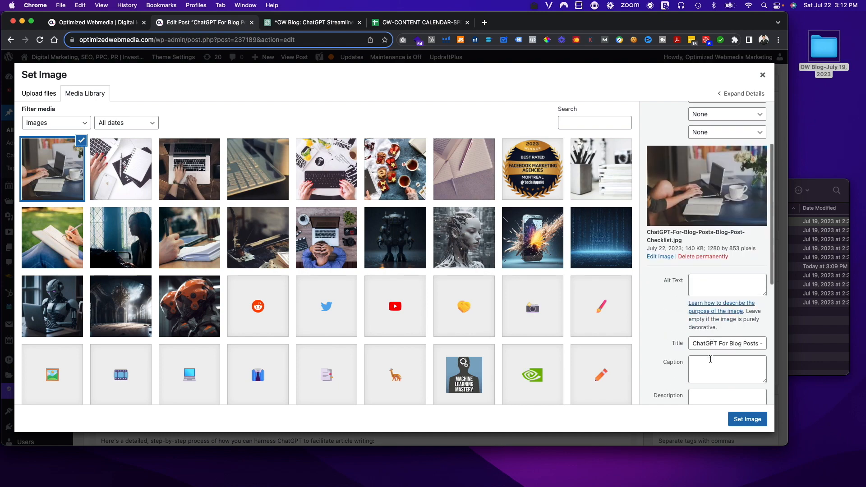
triple_click(711, 346)
key("super+c")
left_click(711, 289)
key("super+v")
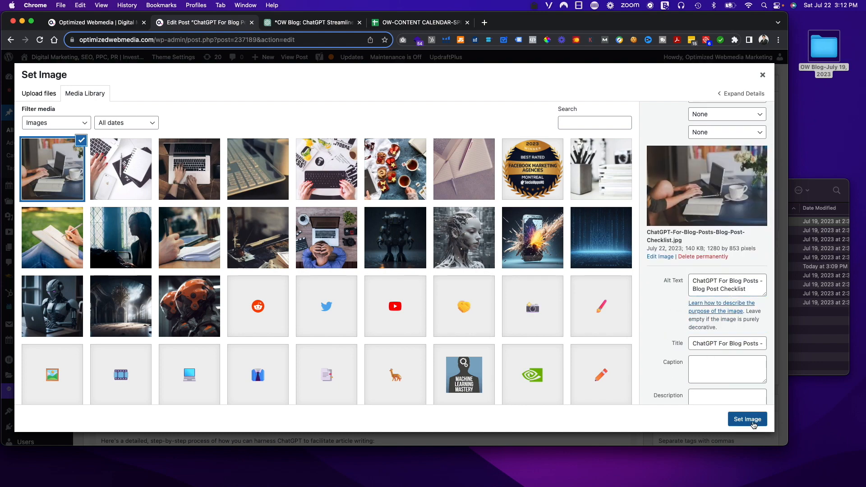
left_click(753, 421)
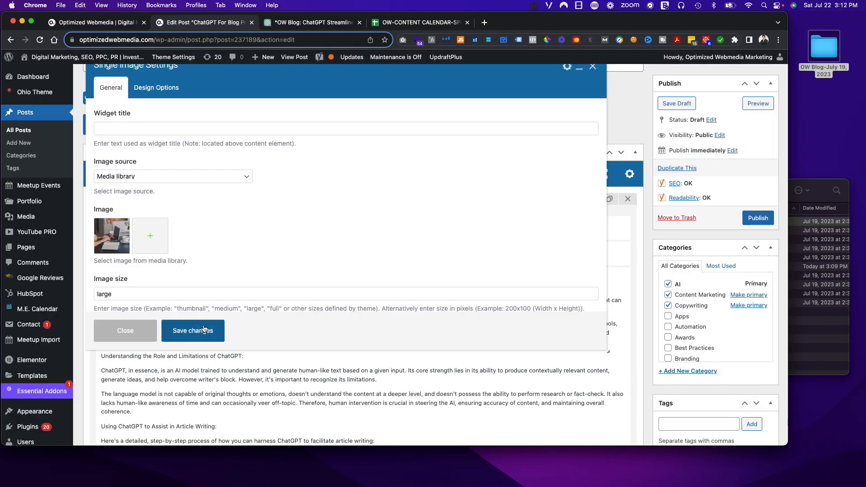
left_click(204, 330)
Set the uploaded ChatGPT-For-Blog-Posts-Blog-Post-Checklist.jpg as the post's featured image.
scroll(616, 343, "down", 15)
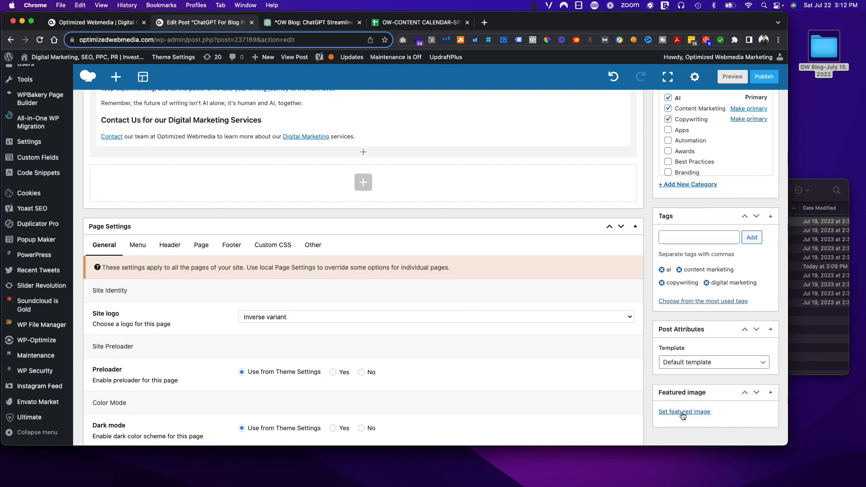
left_click(684, 416)
left_click(75, 178)
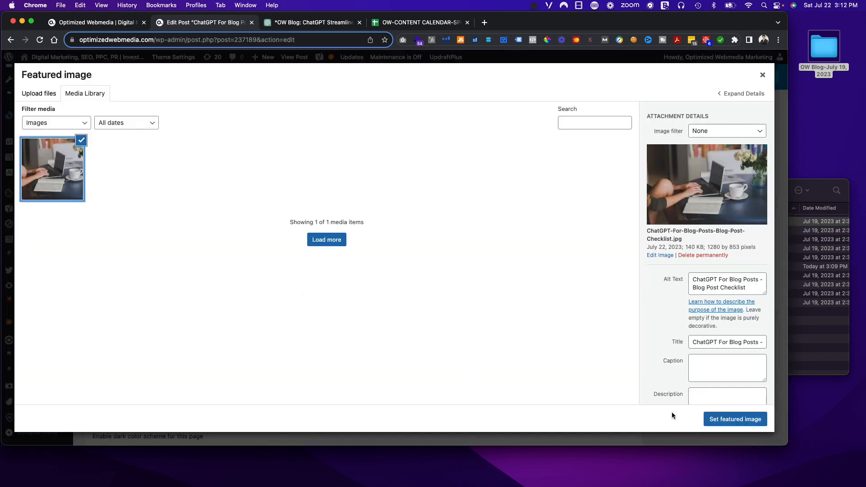
left_click(723, 420)
Copy the July 29 title from the content calendar, set the Custom Heading text to "ChatGPT For Blog Posts - Blog Post Checklist" and save it.
scroll(393, 274, "up", 20)
scroll(393, 274, "down", 5)
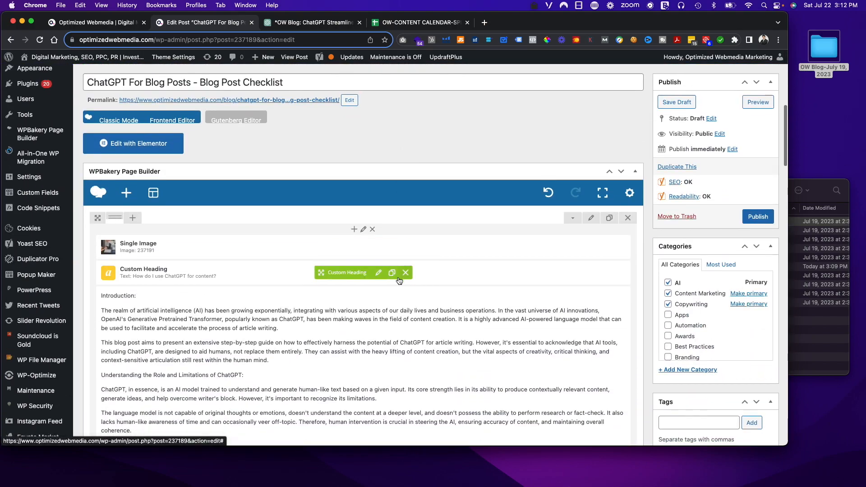
left_click(404, 27)
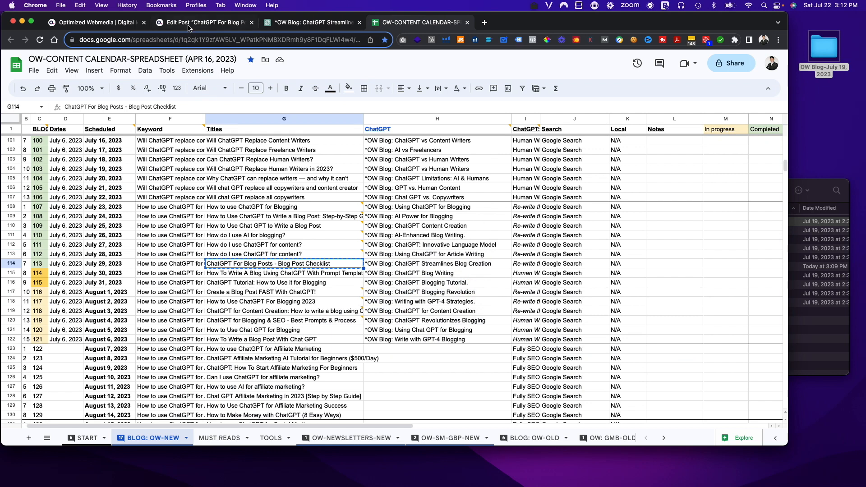
left_click(189, 26)
left_click(382, 277)
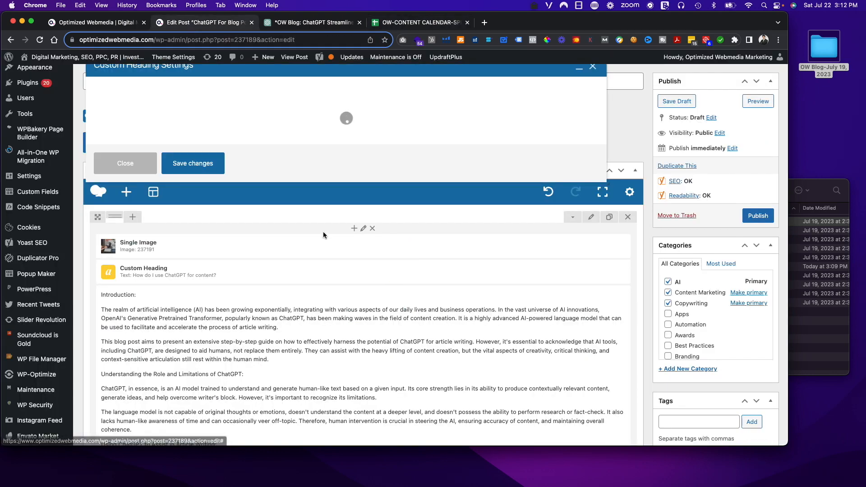
triple_click(240, 179)
key("super+v")
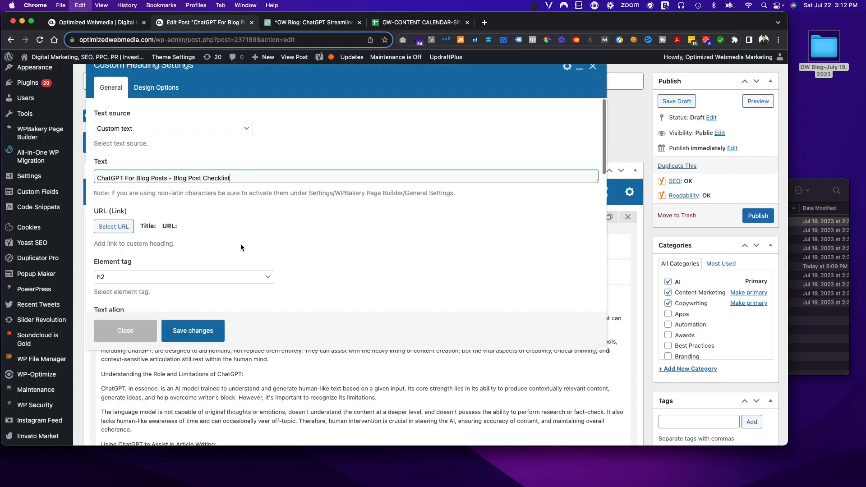
left_click(193, 331)
Copy the article text from the "1. Introduction" heading through the last FAQ answer in the ChatGPT chat.
left_click(314, 22)
scroll(280, 203, "down", 3)
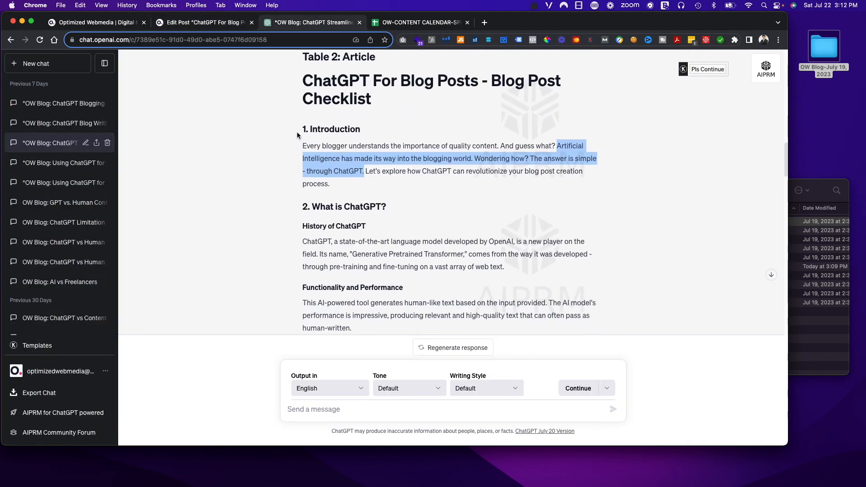
left_click_drag(297, 132, 387, 208)
scroll(346, 250, "down", 2)
scroll(348, 252, "down", 10)
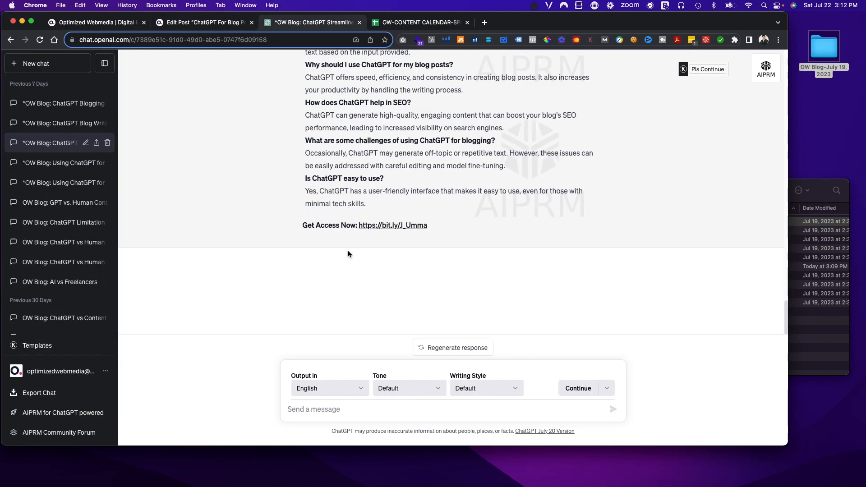
triple_click(387, 205)
Replace the post's Text Block article with the copied text, keeping the "Contact Us for our Digital Marketing Services" section at the end.
left_click(234, 26)
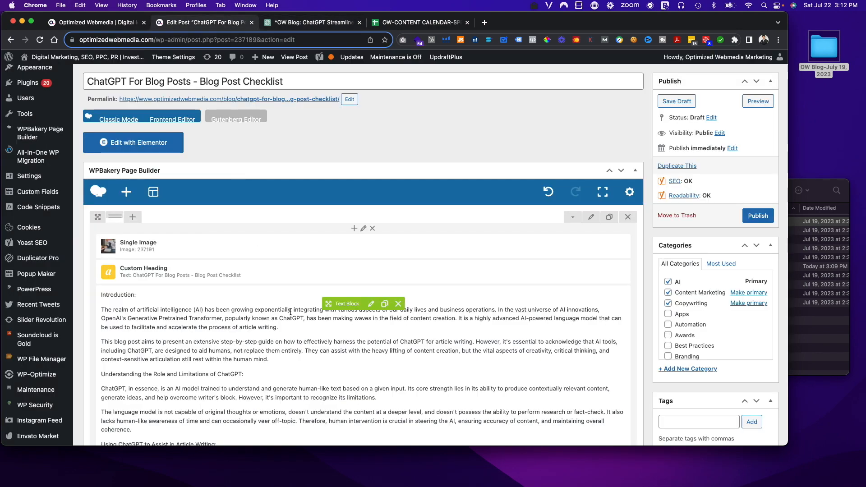
scroll(297, 319, "down", 2)
left_click(370, 249)
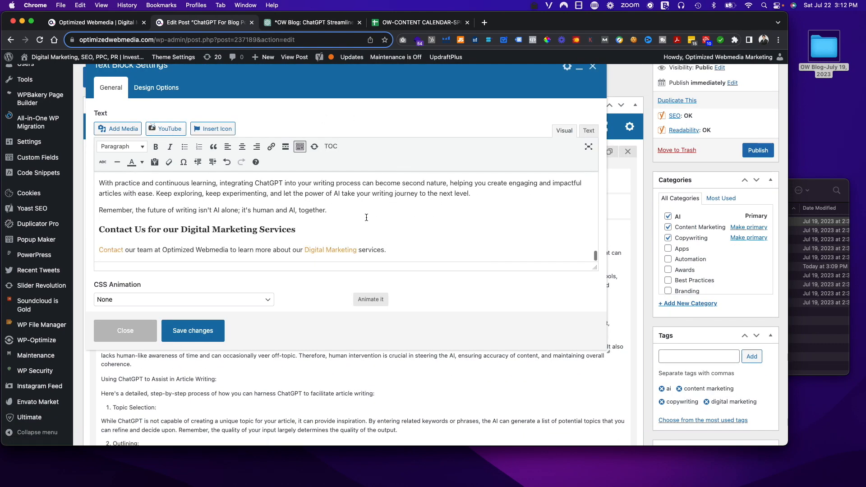
key("super+a")
key("super+v")
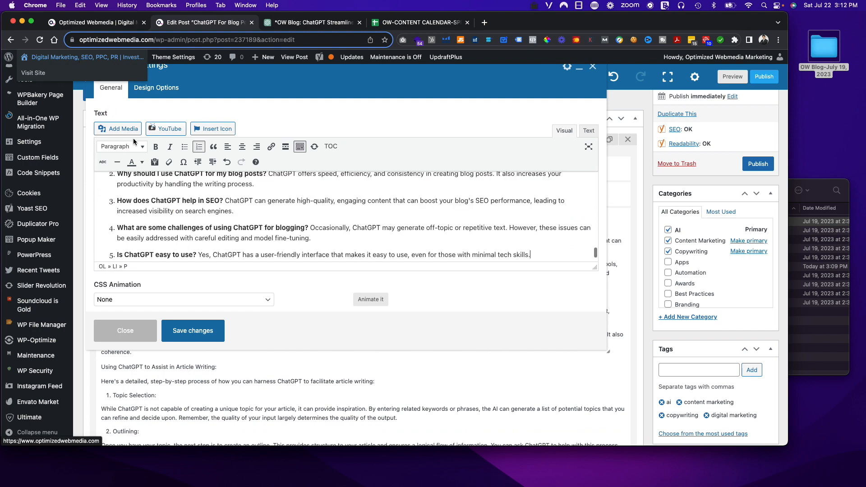
Check the pasted article from beginning to end, save the Text Block changes and save the post draft.
scroll(201, 200, "up", 10)
scroll(201, 200, "up", 10)
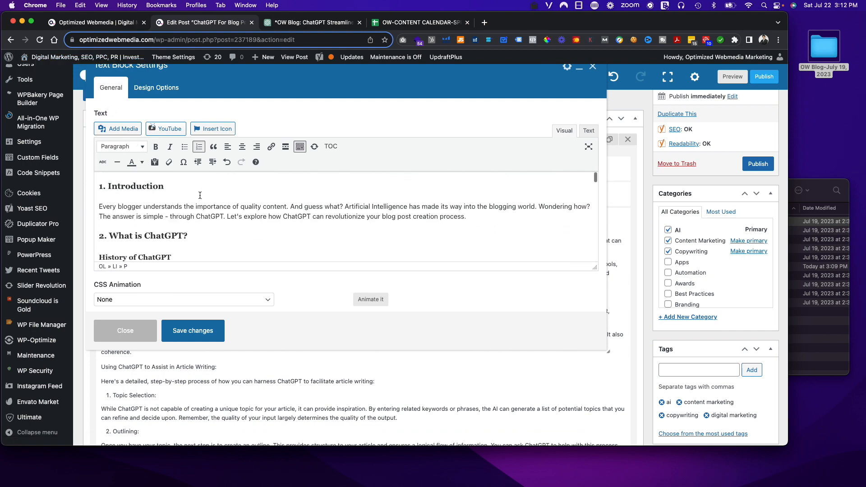
left_click(152, 185)
scroll(161, 235, "down", 5)
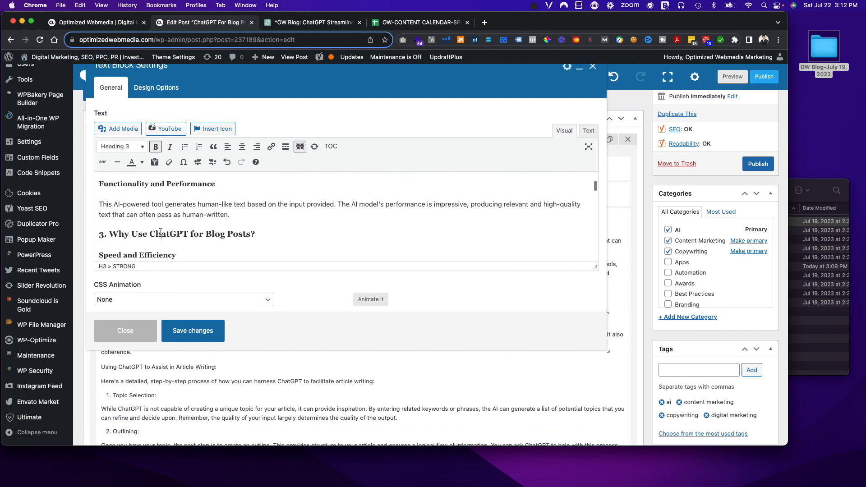
scroll(188, 241, "down", 10)
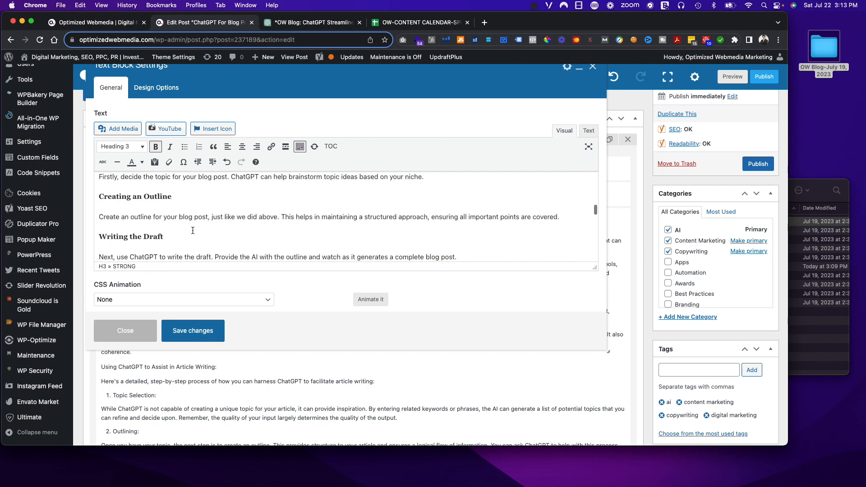
scroll(195, 246, "down", 10)
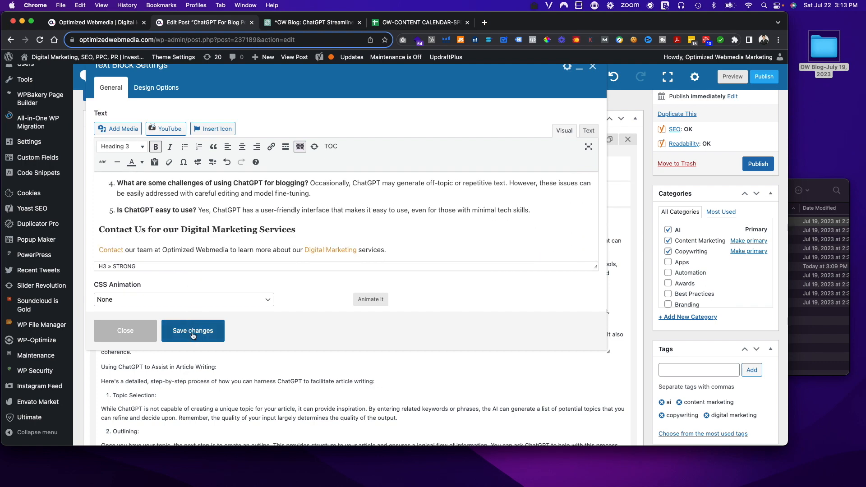
left_click(193, 335)
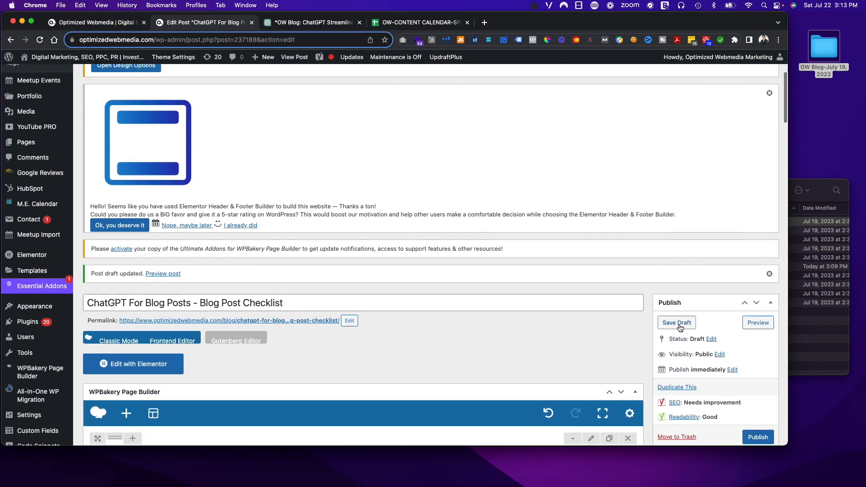
left_click(679, 323)
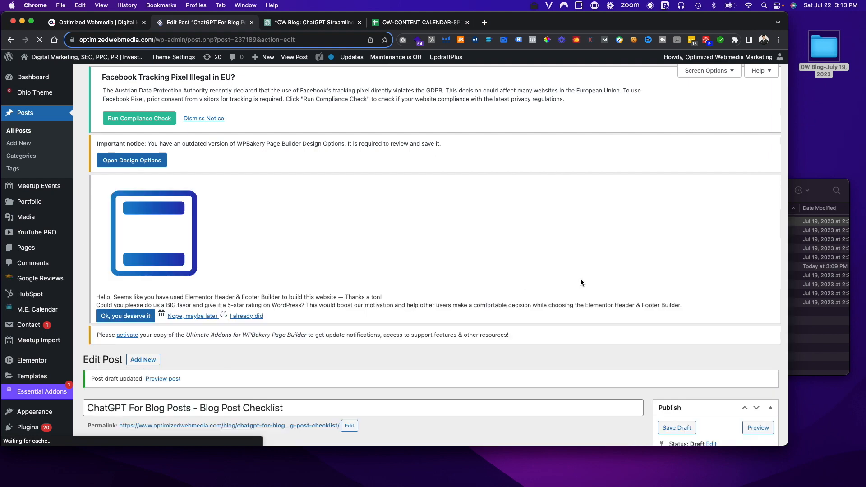
Check the post's scheduled date in the content calendar and set its publish day to July 29.
scroll(632, 284, "down", 5)
scroll(706, 300, "down", 4)
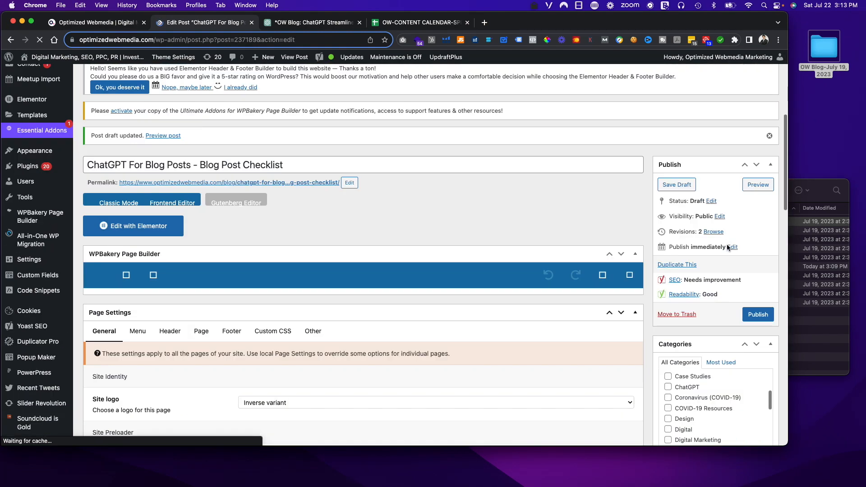
left_click(732, 247)
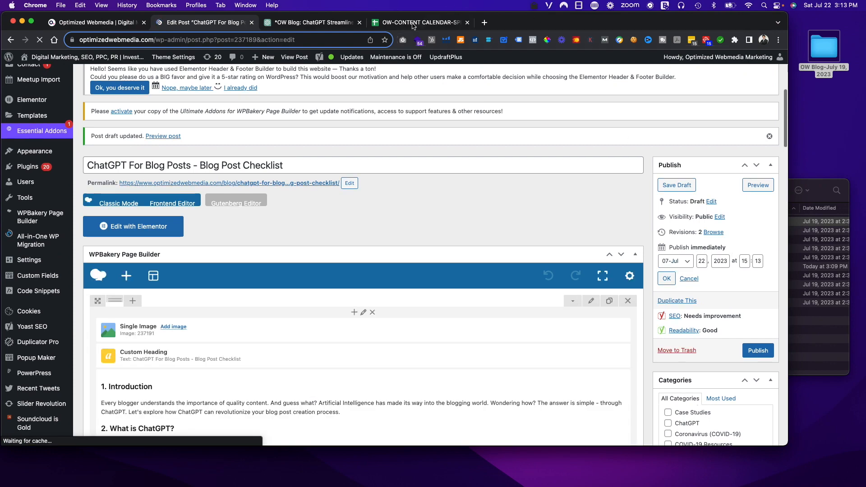
left_click(399, 23)
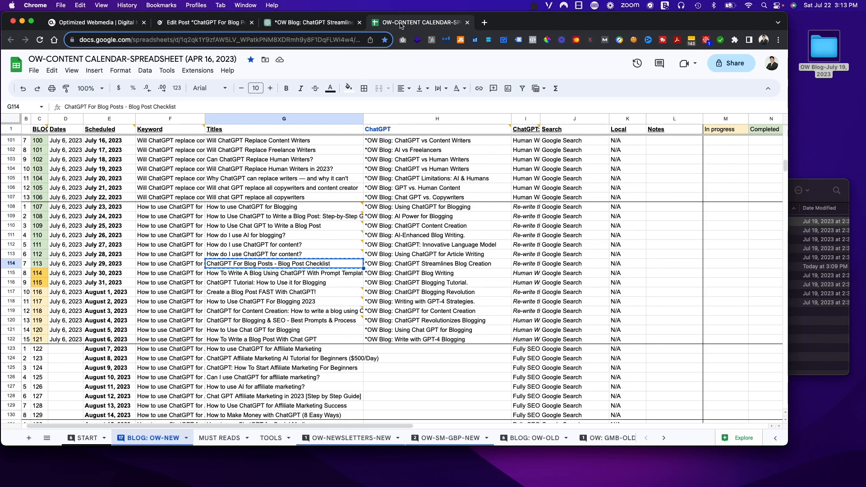
left_click(206, 28)
left_click(701, 261)
key("super+a")
type("29")
key("Tab")
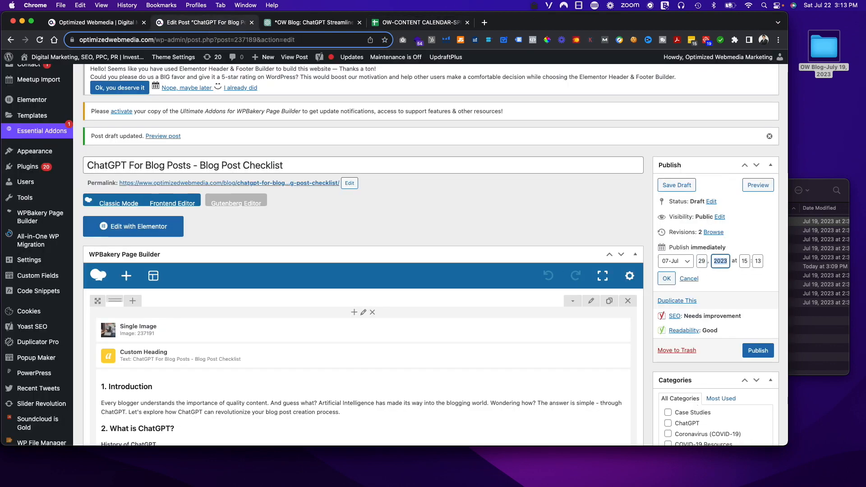
Set the publish time to 6:00, confirm the date and schedule the post.
key("Tab")
type("6")
key("Tab")
type("00")
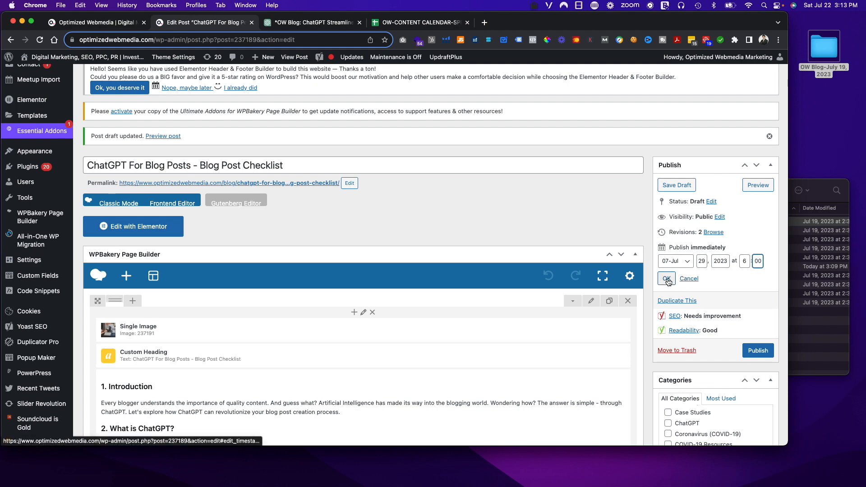
left_click(667, 278)
left_click(756, 324)
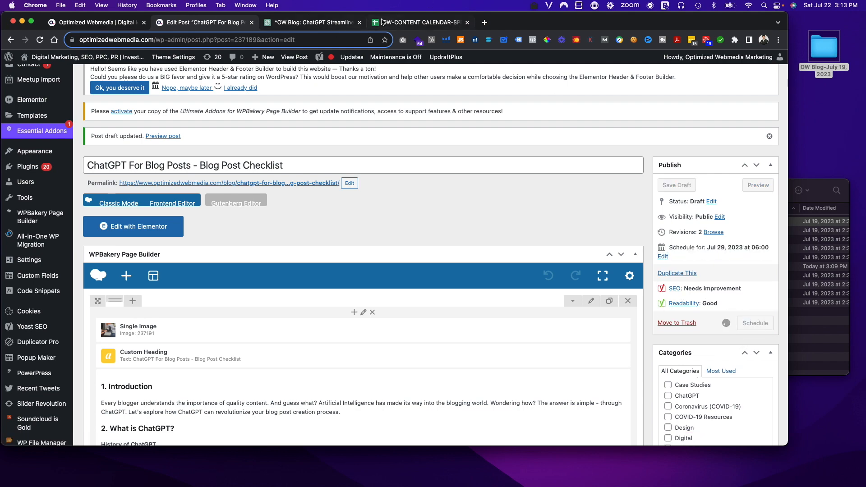
Rename the "*OW Blog: ChatGPT Streamlines Blog Creation" chat, removing its "*OW Blog:" prefix.
left_click(343, 22)
double_click(67, 149)
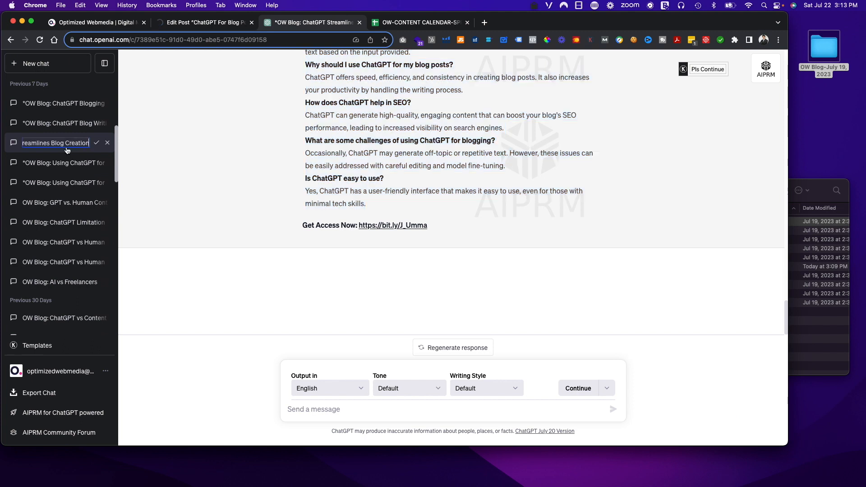
left_click_drag(64, 143, 22, 144)
left_click(53, 144)
key("BackSpace")
key("Return")
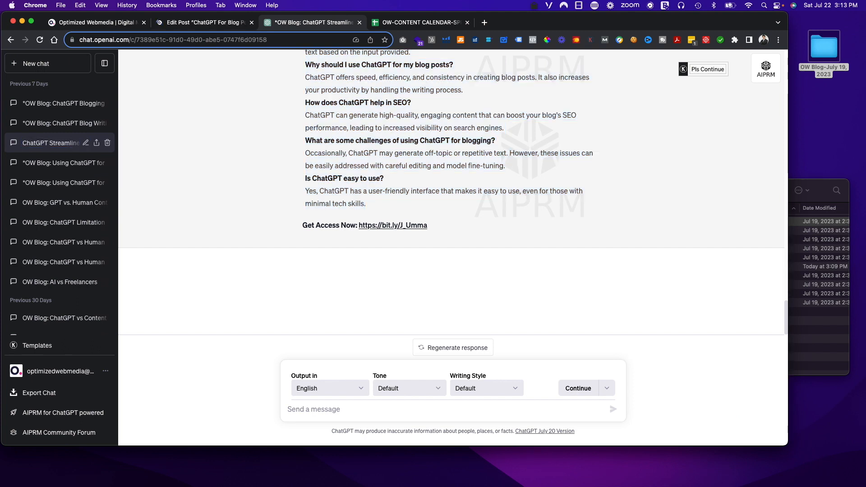
Move "ChatGPT For Blog Posts - Blog Post Checklist.jpg" into the DONE folder of the blog images.
left_click(413, 26)
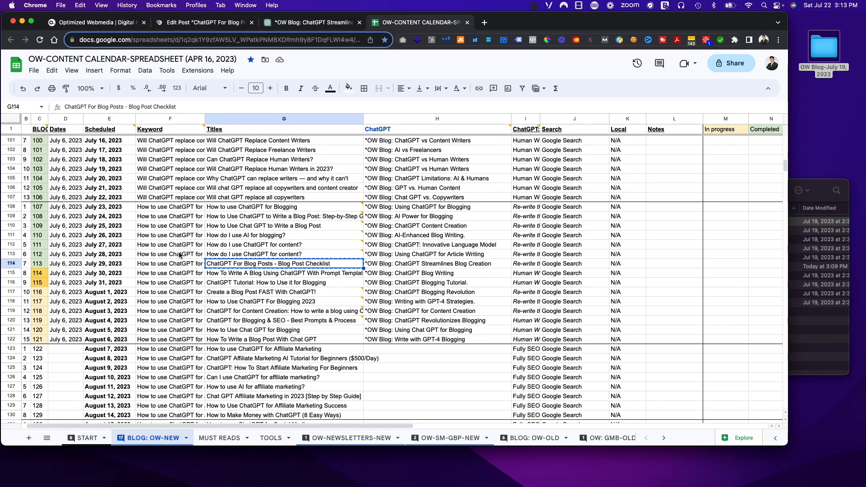
left_click(821, 192)
left_click_drag(574, 233, 573, 267)
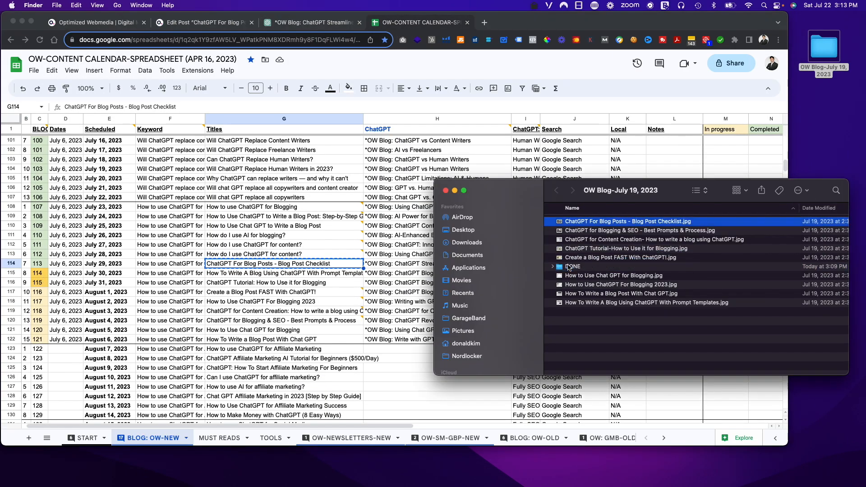
Fill the blog number 114 cell in the content calendar with the same green as the rows above it.
left_click(260, 268)
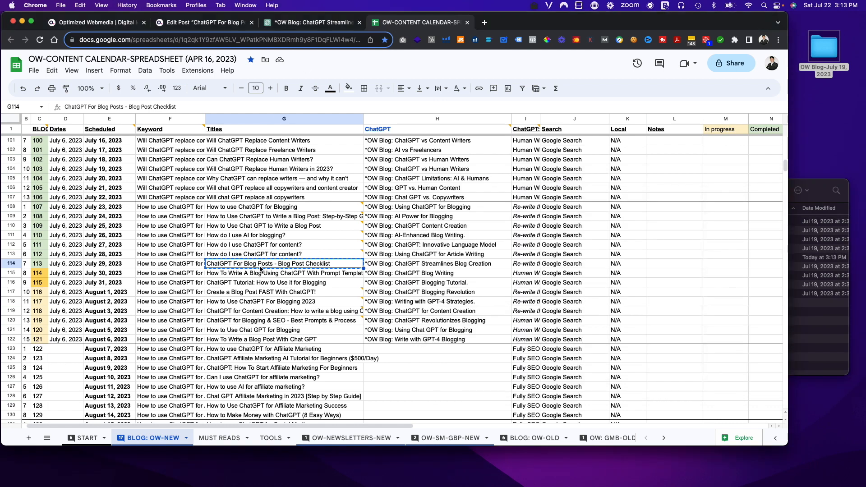
left_click(43, 275)
scroll(221, 281, "down", 2)
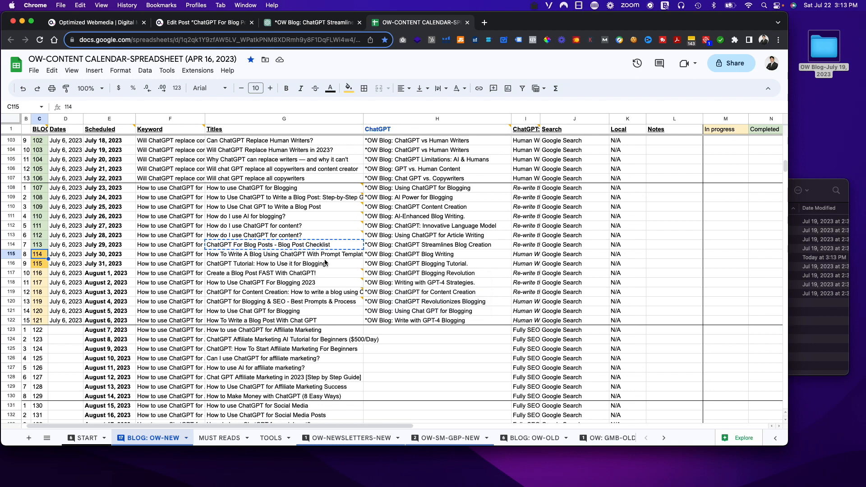
left_click(349, 88)
key("Escape")
Select "How To Write A Blog Using ChatGPT With Prompt Templates.jpg" in the blog image folder.
left_click(808, 191)
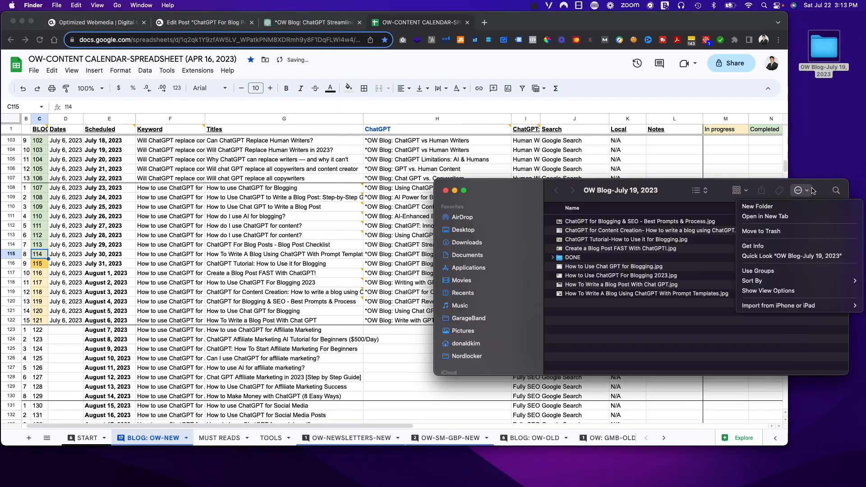
left_click(613, 335)
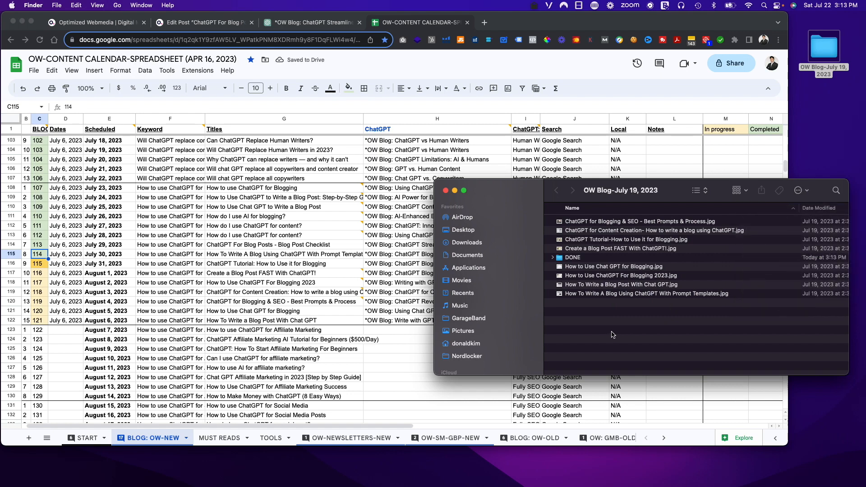
left_click(609, 295)
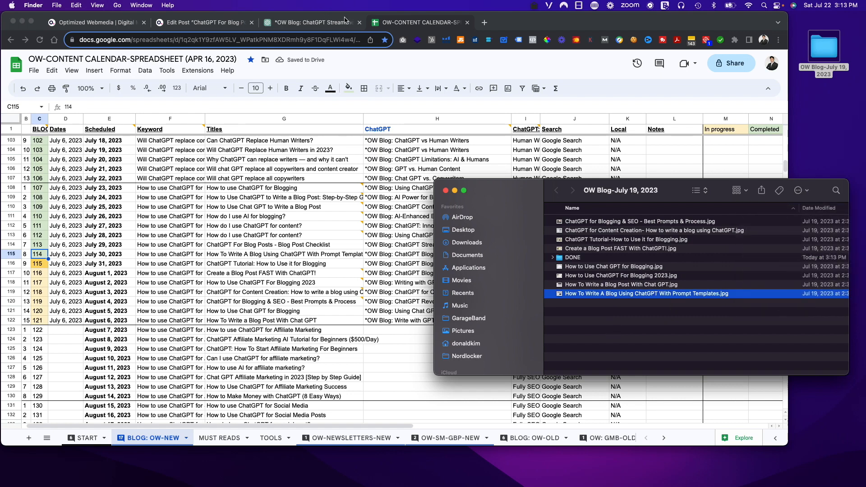
Look up the July 30 post's chat name in the content calendar and open the "*OW Blog: ChatGPT Blog Writing" chat.
left_click(385, 245)
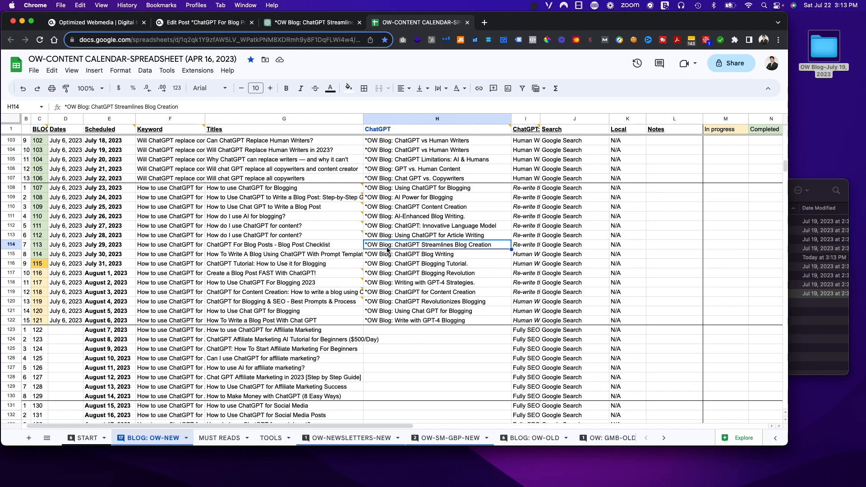
left_click(389, 255)
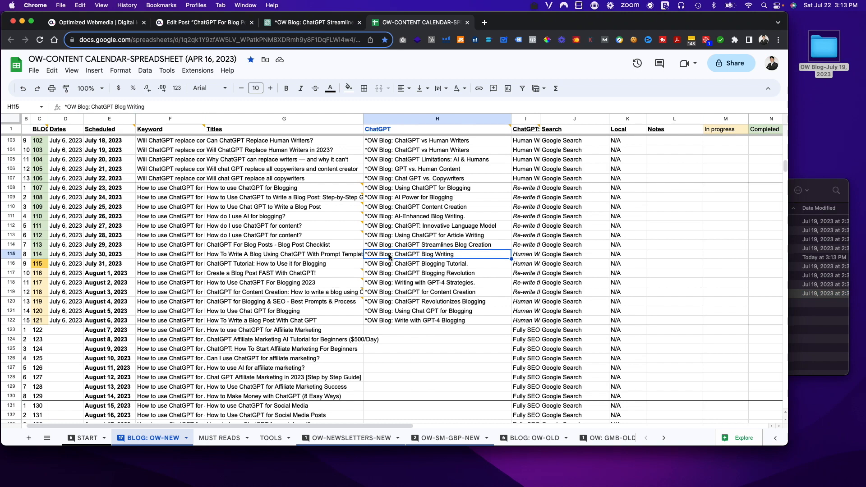
left_click(288, 24)
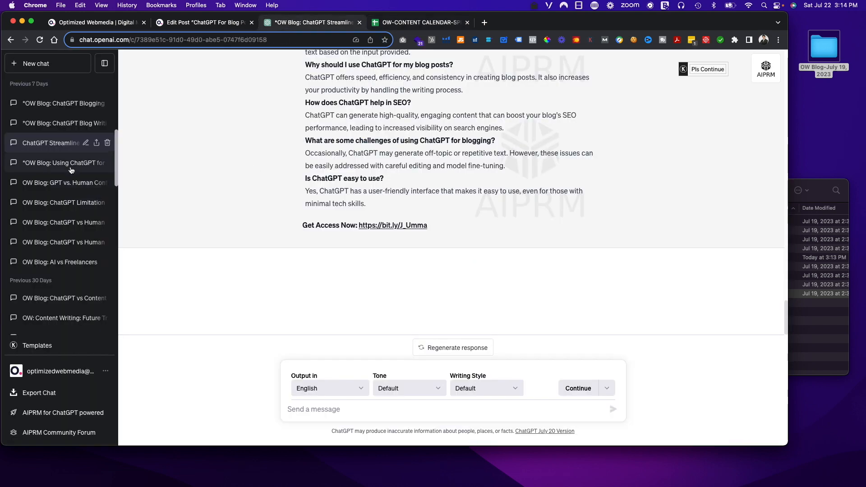
scroll(64, 154, "up", 1)
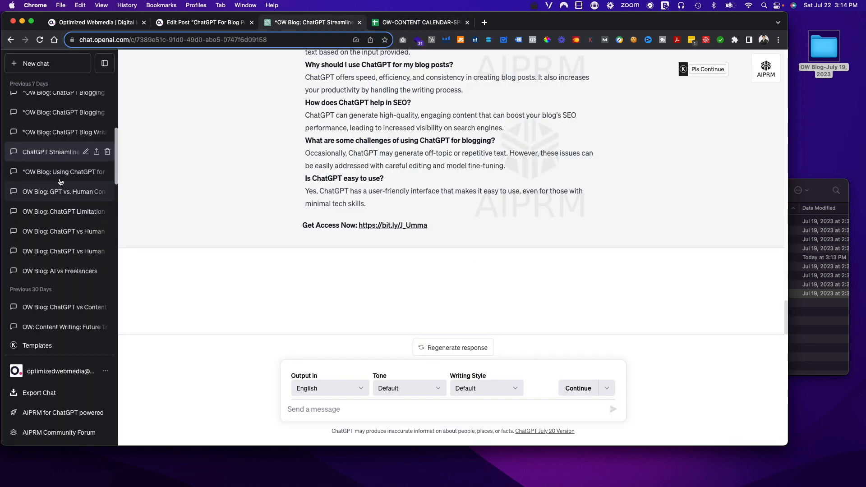
left_click(62, 134)
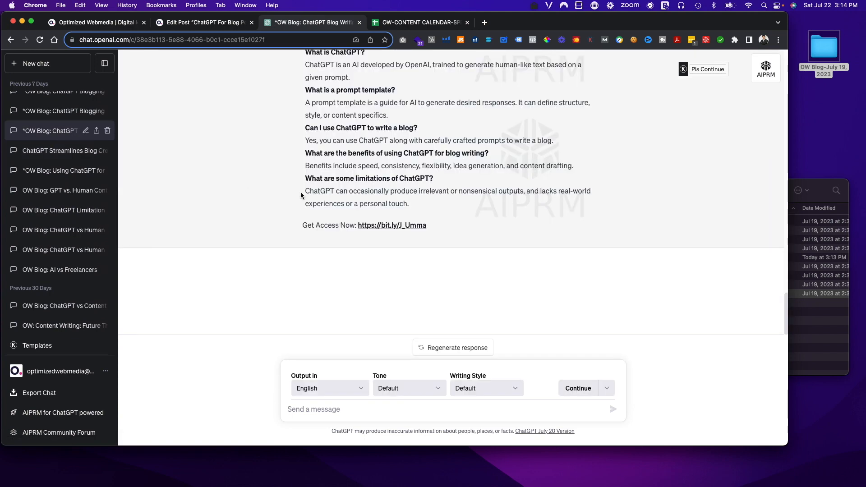
Locate the article in the chat and select its title "How To Write A Blog Using ChatGPT With Prompt Templates".
scroll(381, 216, "up", 3)
scroll(380, 217, "up", 15)
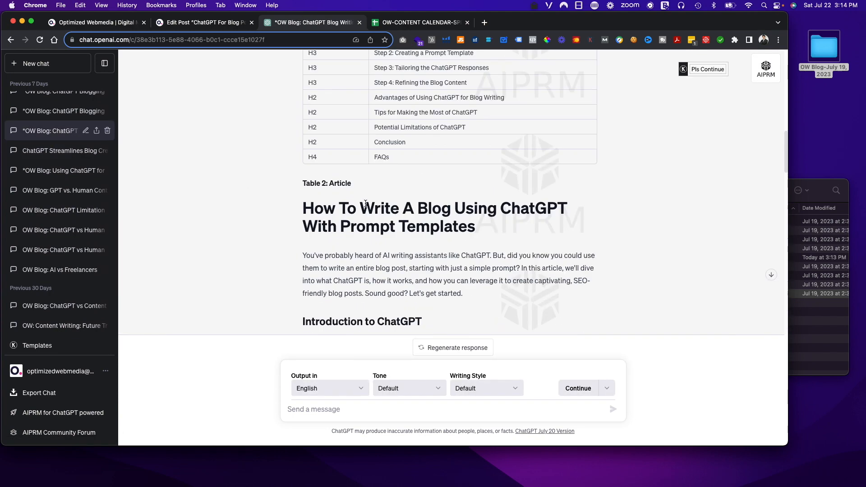
left_click_drag(290, 206, 487, 232)
left_click_drag(489, 232, 305, 209)
scroll(328, 220, "up", 10)
scroll(329, 224, "down", 11)
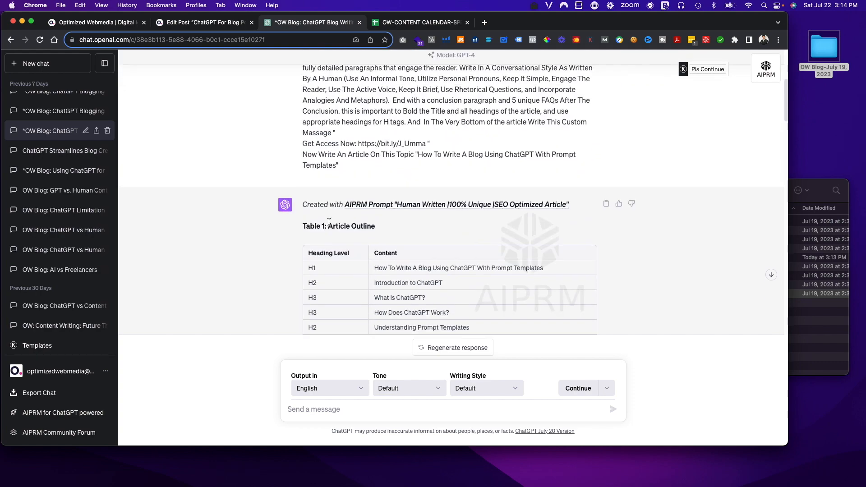
Duplicate the "ChatGPT For Blog Posts - Blog Post Checklist" post and filter the posts list to drafts.
left_click(203, 22)
scroll(608, 267, "down", 5)
left_click(679, 253)
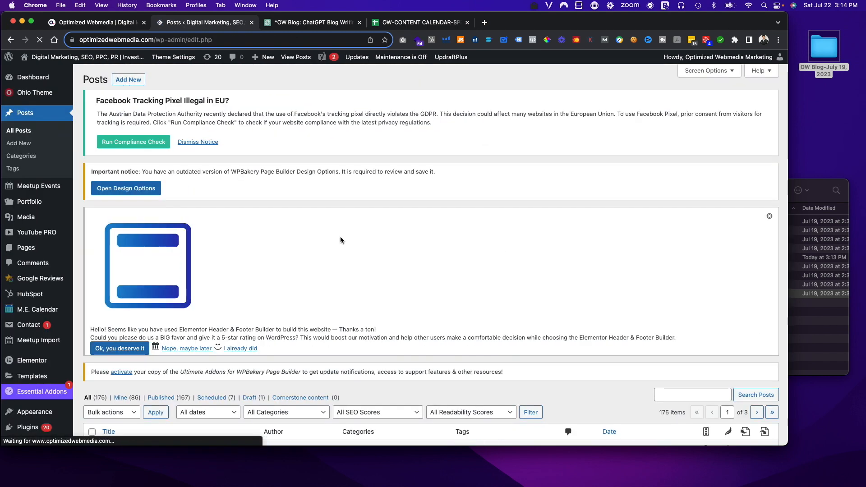
scroll(302, 287, "down", 3)
left_click(249, 278)
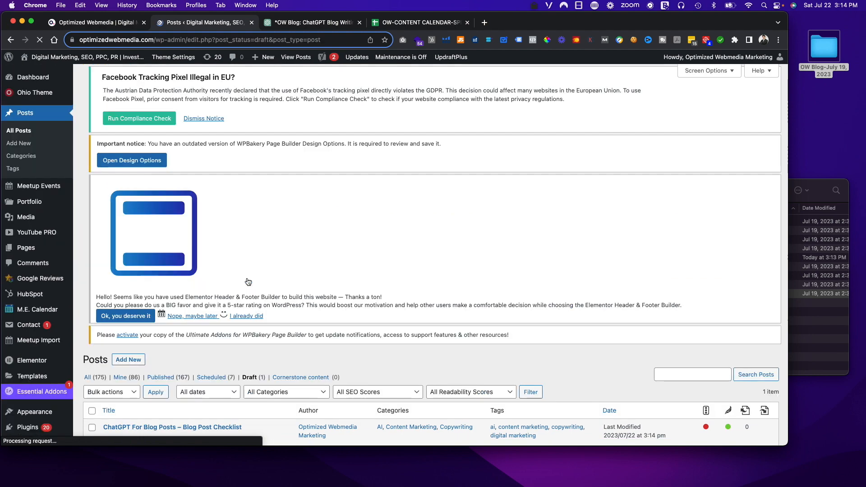
Retitle the duplicated draft post "How To Write A Blog Using ChatGPT With Prompt Templates" and save the draft.
scroll(249, 280, "down", 3)
left_click(188, 340)
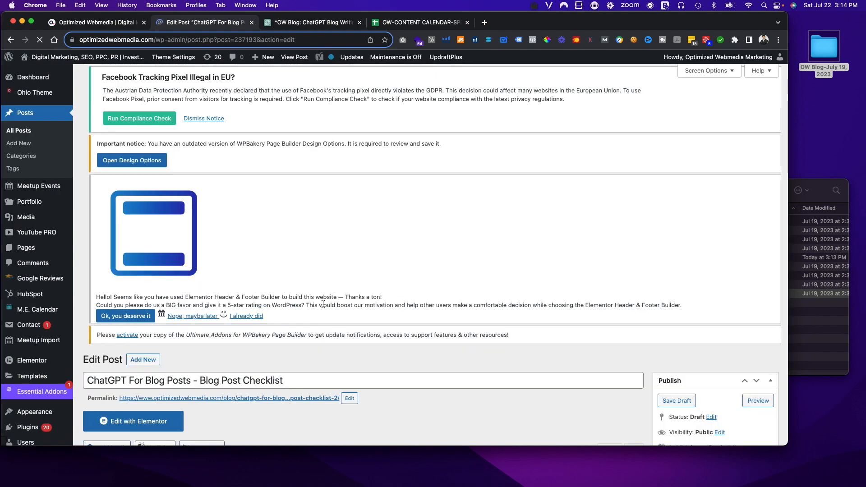
scroll(323, 305, "down", 5)
triple_click(320, 270)
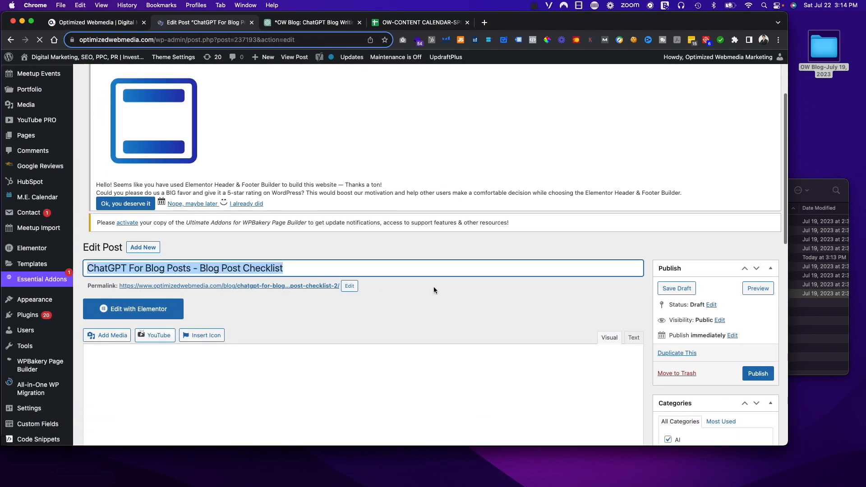
key("super+v")
scroll(439, 296, "down", 15)
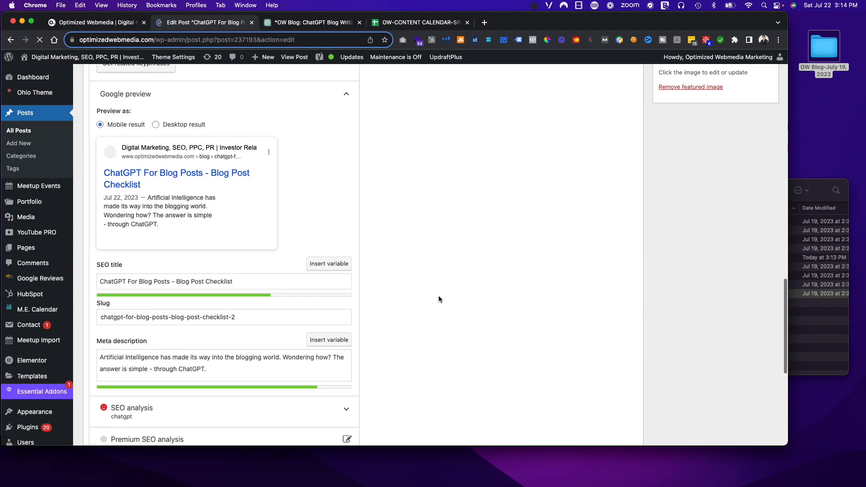
scroll(267, 291, "up", 20)
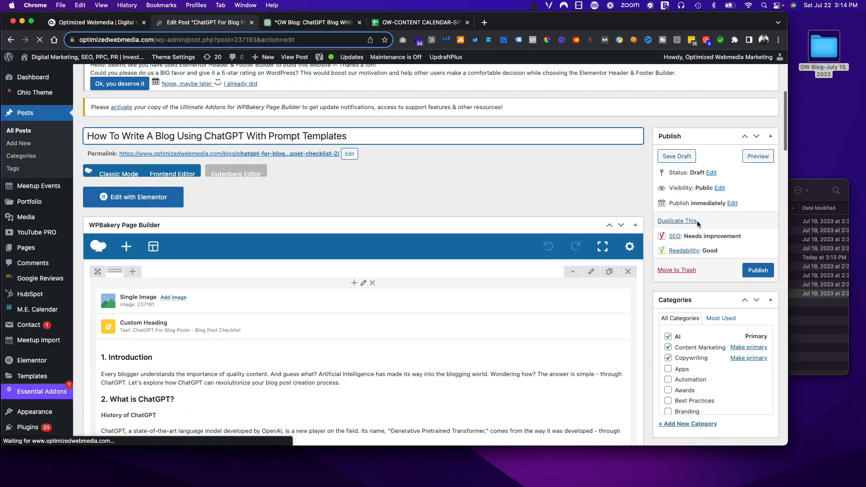
left_click(677, 156)
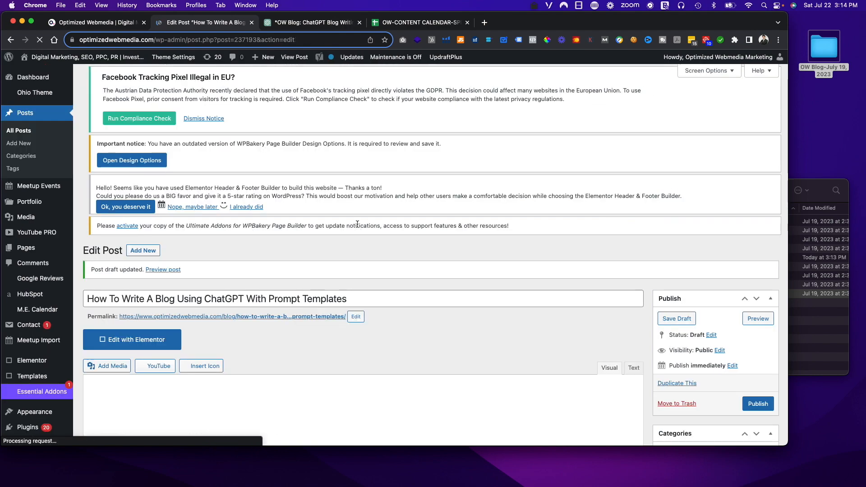
Copy the post title into the Yoast SEO title, replacing it with "How To Write A Blog Using ChatGPT With Prompt Templates".
scroll(358, 227, "down", 20)
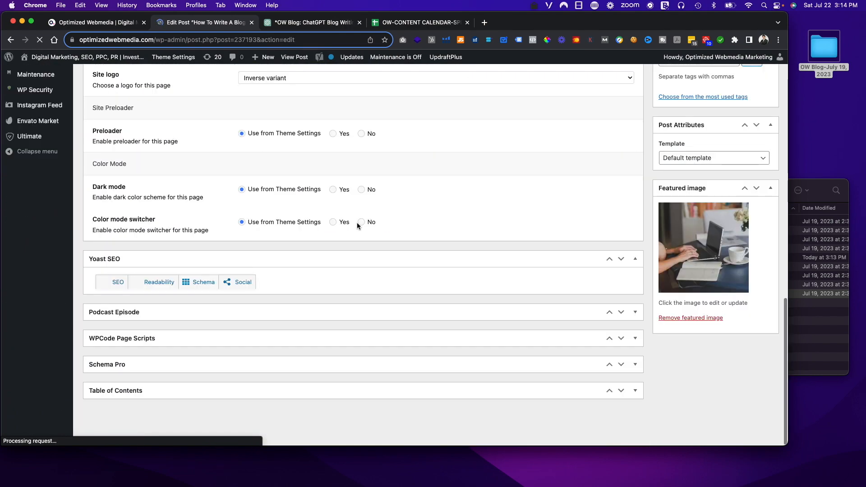
scroll(357, 226, "down", 9)
scroll(357, 225, "up", 7)
scroll(357, 225, "down", 7)
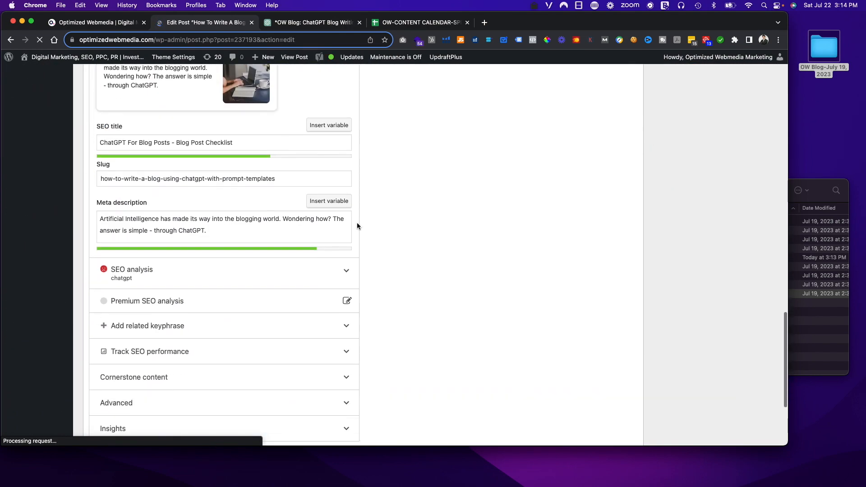
scroll(357, 226, "up", 20)
scroll(307, 158, "down", 2)
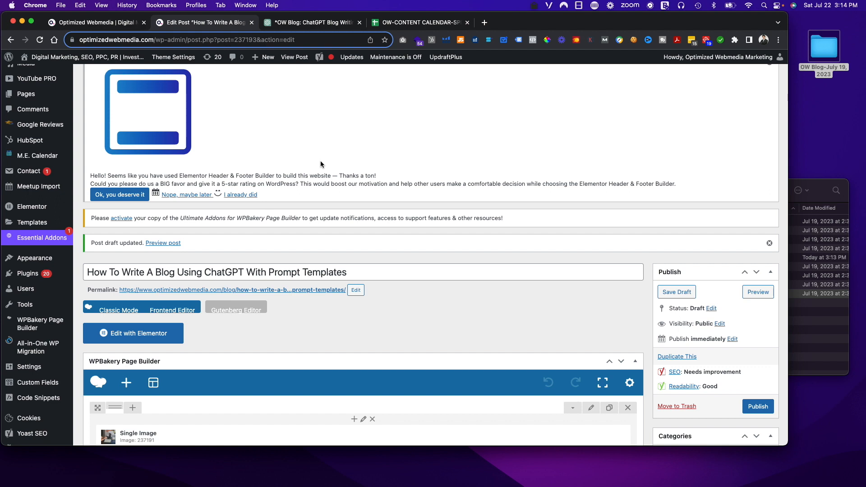
triple_click(343, 271)
key("super+c")
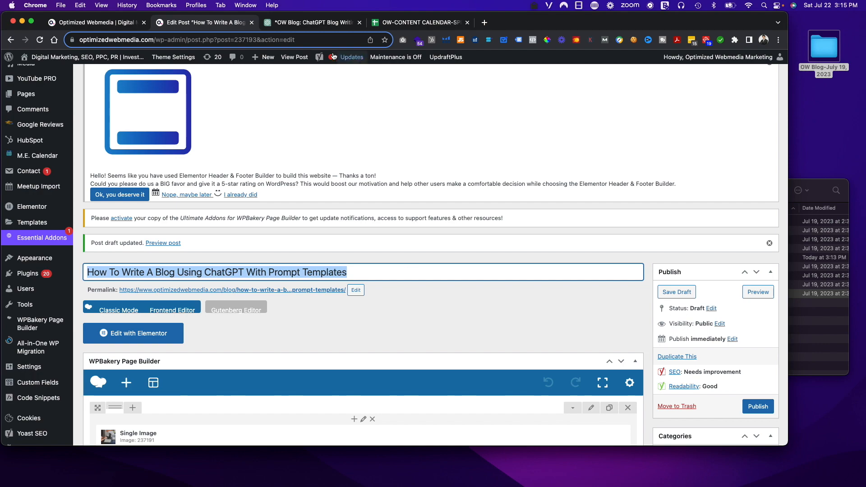
left_click(311, 27)
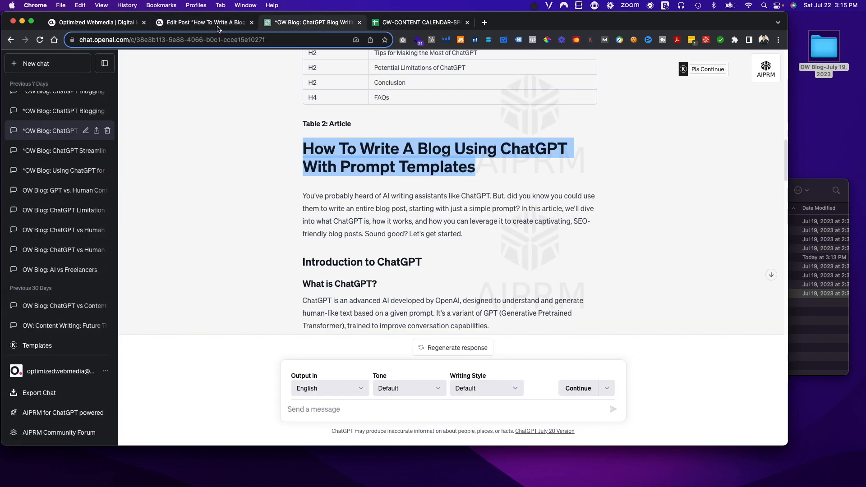
left_click(216, 22)
key("super+v")
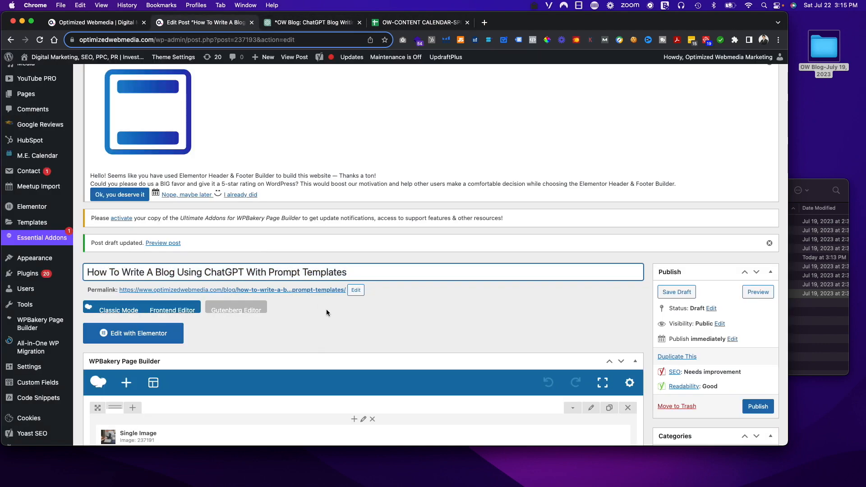
scroll(327, 316, "down", 20)
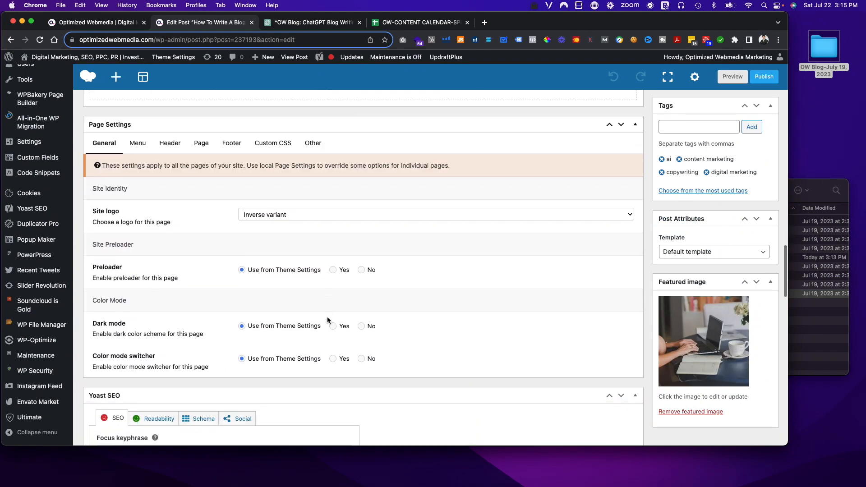
scroll(327, 318, "down", 6)
scroll(199, 253, "down", 2)
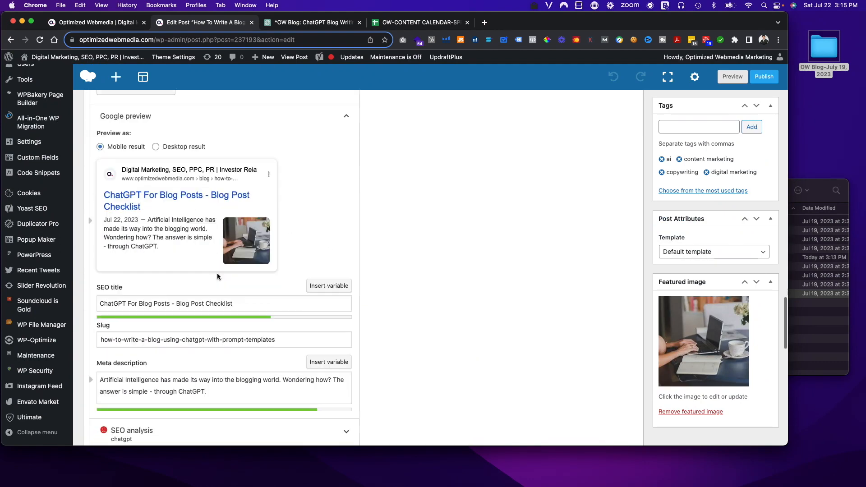
scroll(217, 276, "down", 2)
triple_click(223, 249)
key("super+v")
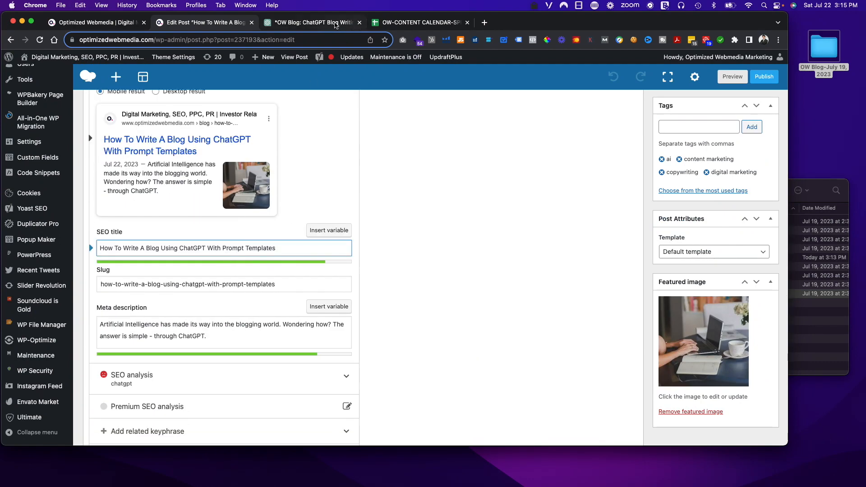
Replace the meta description with the first two sentences of the ChatGPT article's introduction, ending at "just a simple prompt?".
left_click(317, 24)
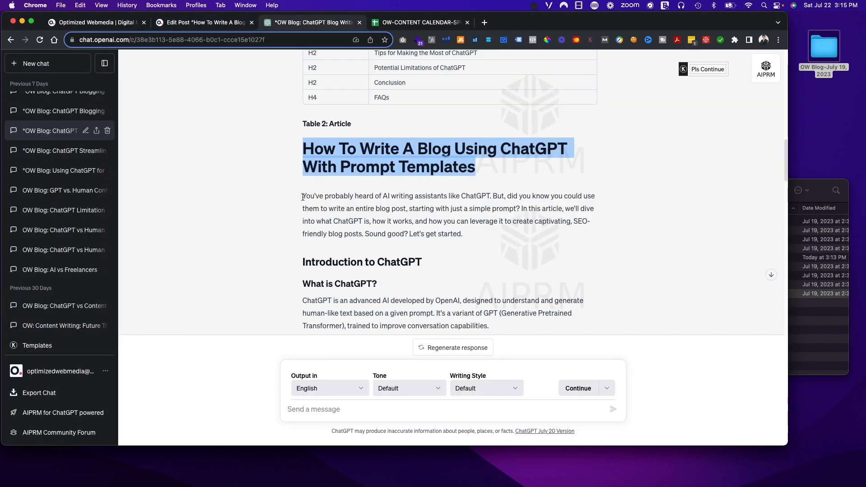
left_click_drag(303, 197, 500, 195)
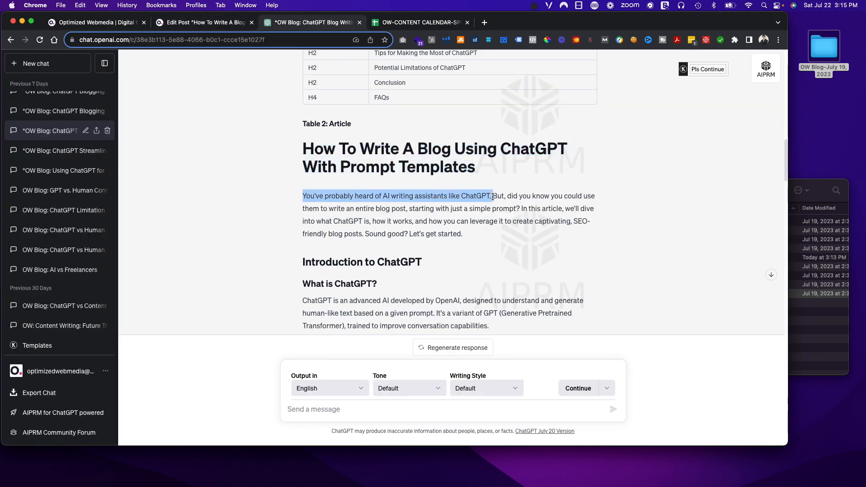
scroll(506, 212, "down", 1)
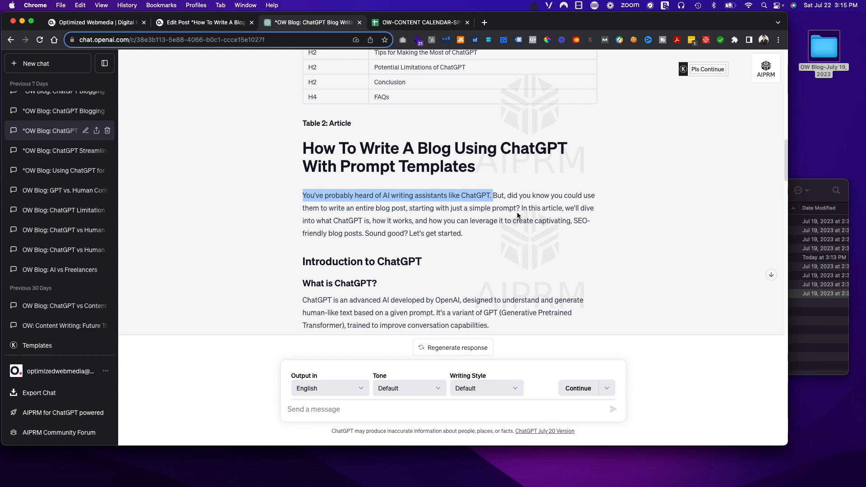
left_click_drag(521, 208, 301, 195)
key("super+c")
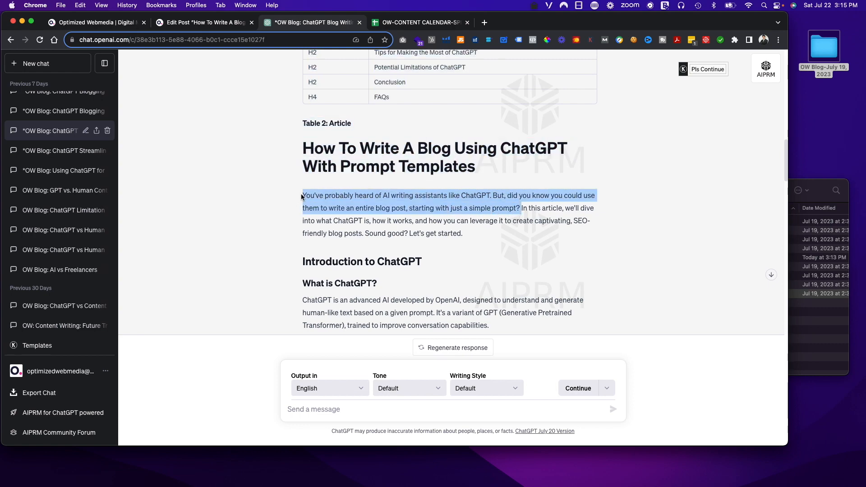
left_click(196, 26)
triple_click(222, 334)
key("super+v")
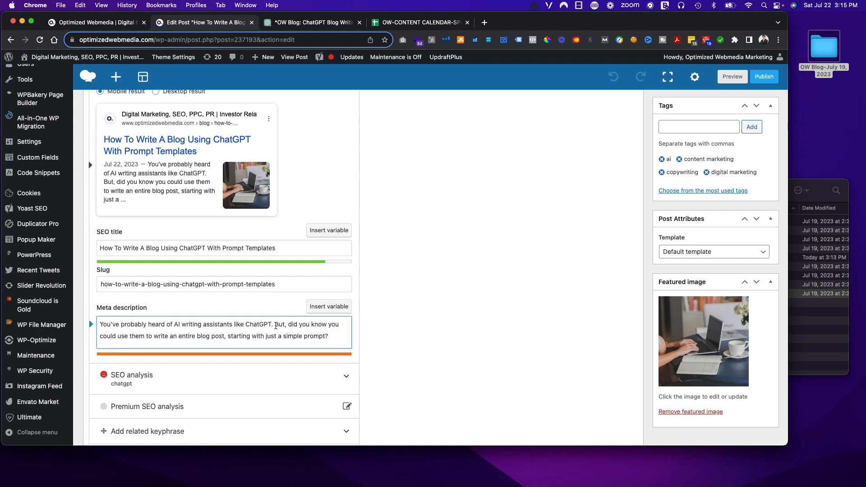
Trim the start of the meta description so that it begins with "Did you know".
left_click_drag(277, 325, 91, 328)
key("BackSpace")
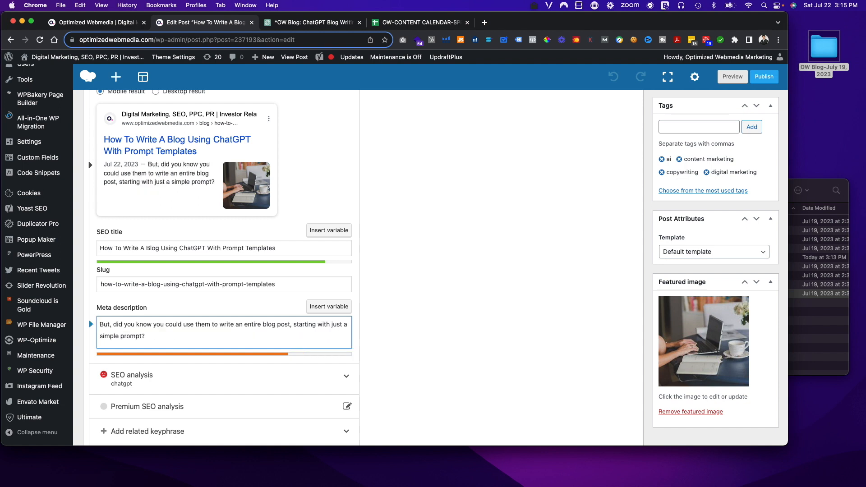
key("Delete")
key("Delete")
key("Delete")
key("Delete")
key("Delete")
key("Delete")
type("D")
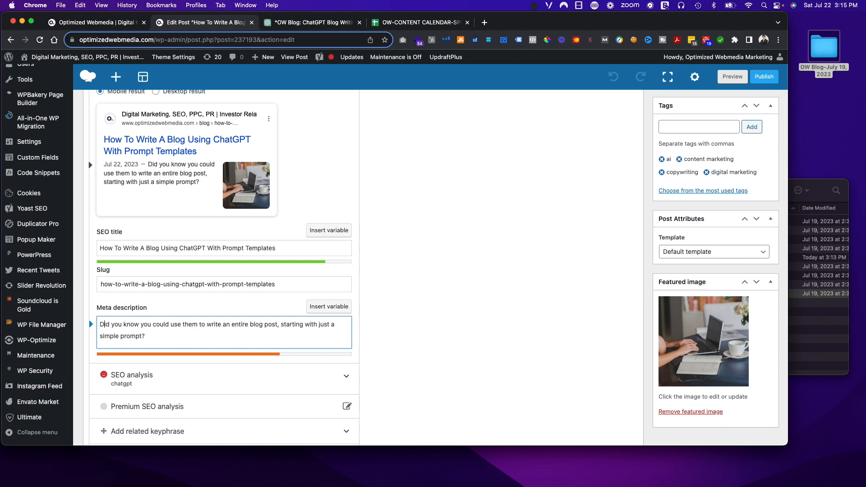
Replace "them" with "ChatGPT" in the meta description and append "Learn more." at its end.
left_click_drag(184, 326, 199, 326)
key("BackSpace")
type("ChatGPT ")
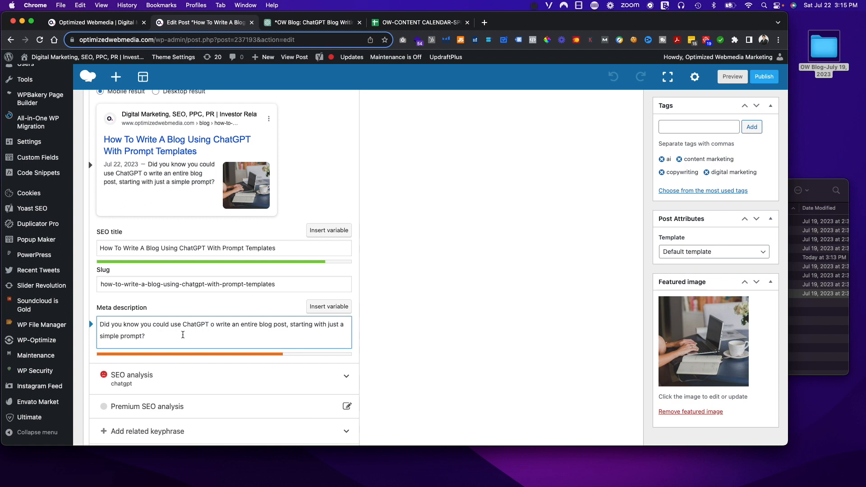
type("t")
left_click(276, 331)
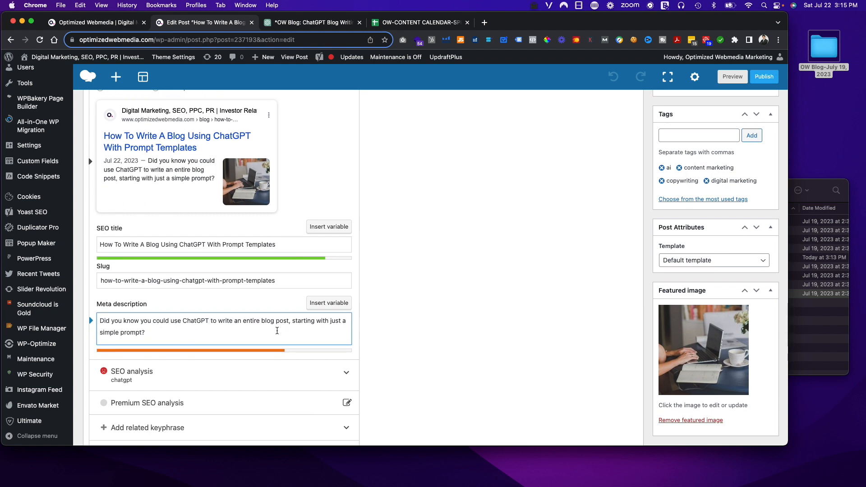
type("Learn more.")
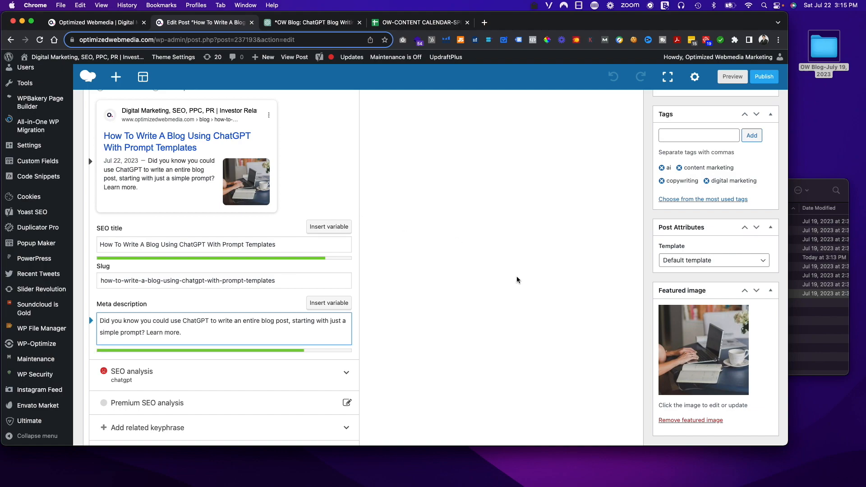
Upload "How To Write A Blog Using ChatGPT With Prompt Templates.jpg" from the blog image folder as the Single Image element's new image.
scroll(517, 280, "up", 20)
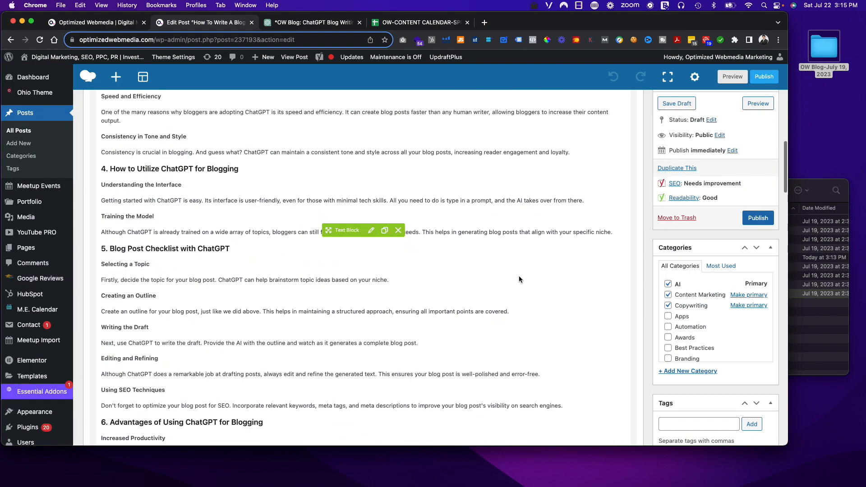
scroll(518, 276, "down", 7)
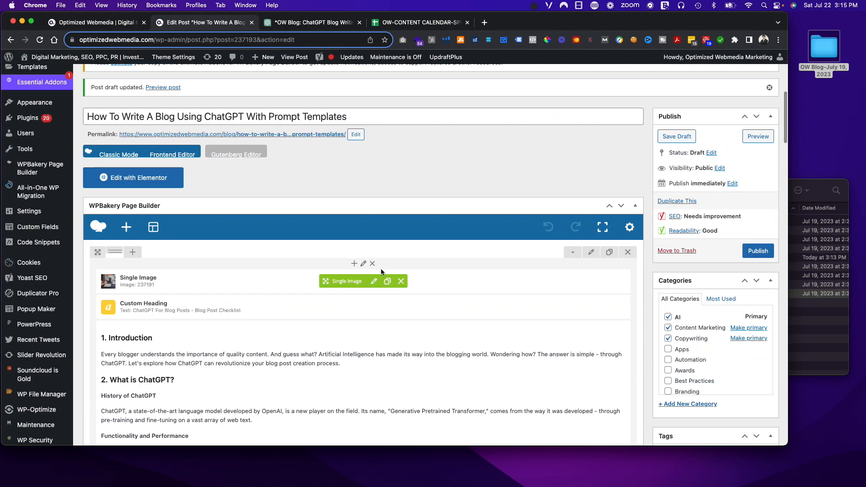
left_click(374, 280)
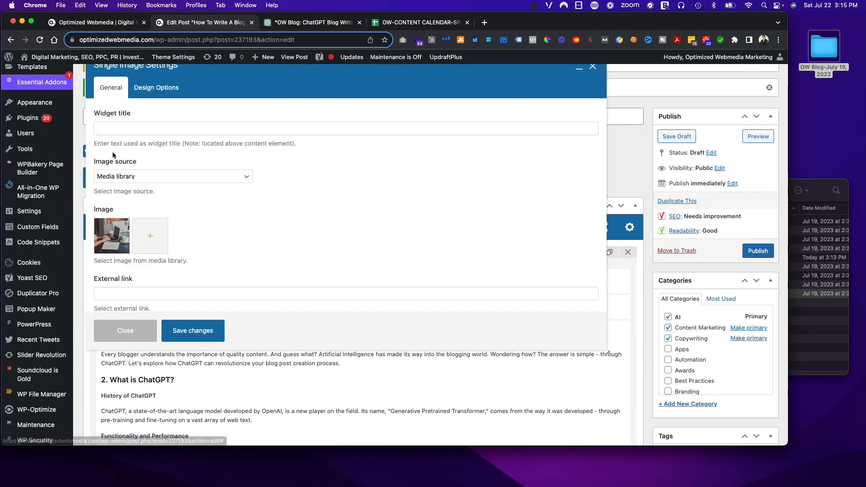
left_click(115, 241)
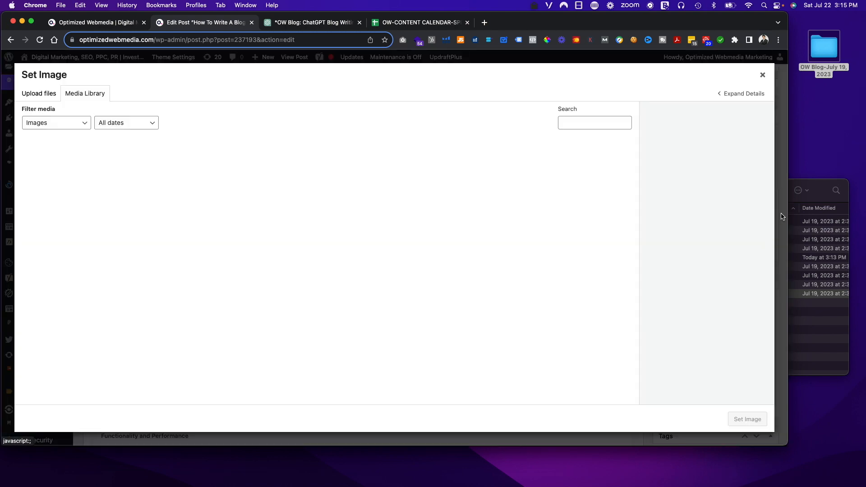
left_click(813, 190)
left_click_drag(564, 294, 268, 235)
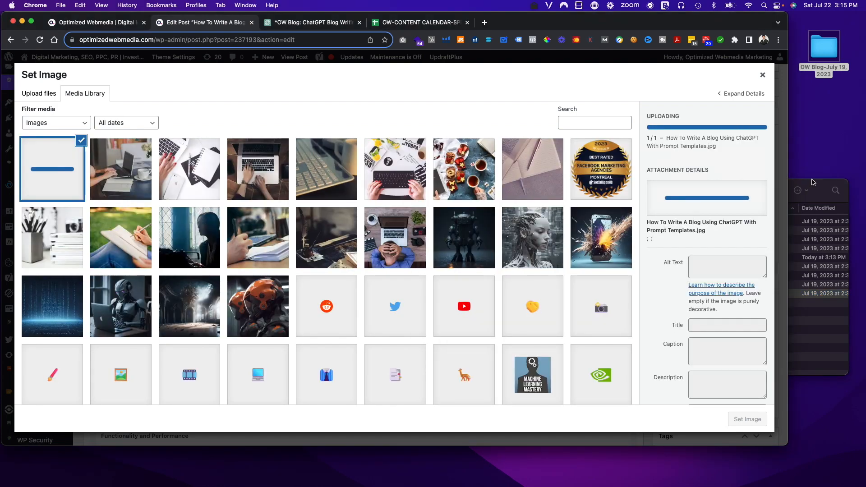
Move the uploaded image file into the subfolder of the blog image folder and return to the media library.
left_click(812, 182)
left_click_drag(570, 297, 572, 259)
left_click(228, 104)
Copy the uploaded image's title into its alt text, set it as the Single Image element's image and save the element.
scroll(706, 355, "down", 3)
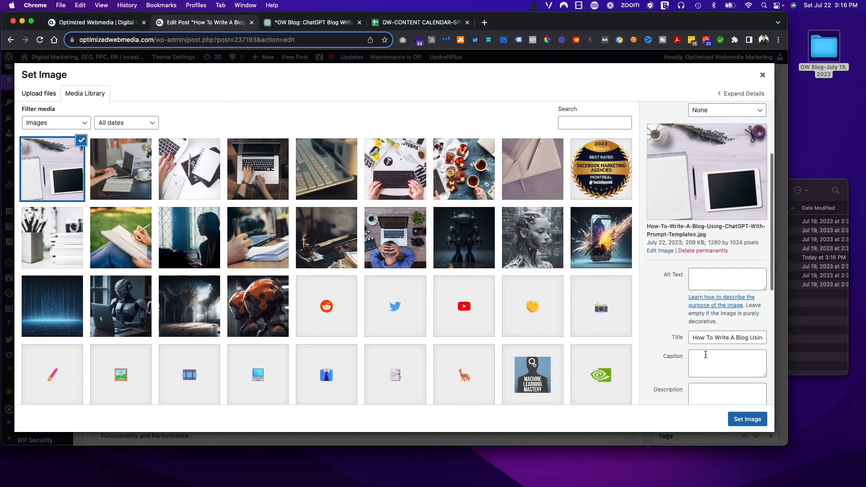
triple_click(727, 338)
key("super+c")
left_click(722, 279)
key("super+v")
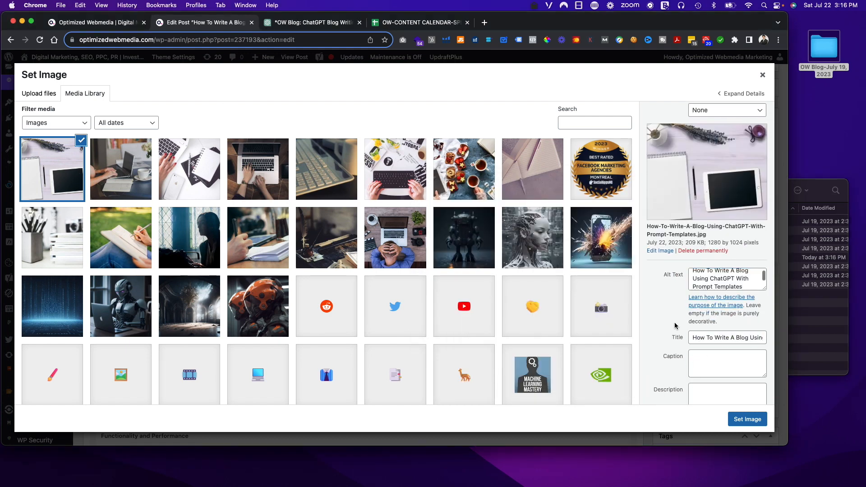
left_click(743, 420)
left_click(201, 327)
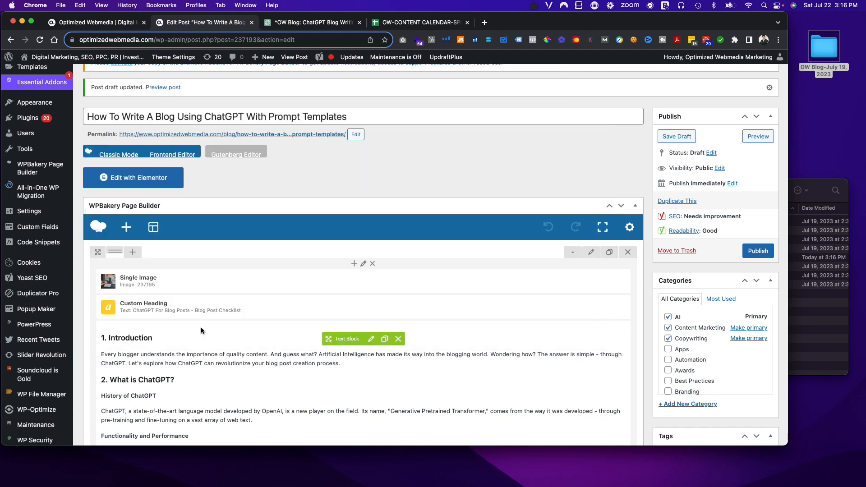
Replace the post's featured image with the uploaded How-To-Write-A-Blog-Using-ChatGPT-With-Prompt-Templates.jpg.
scroll(664, 353, "down", 10)
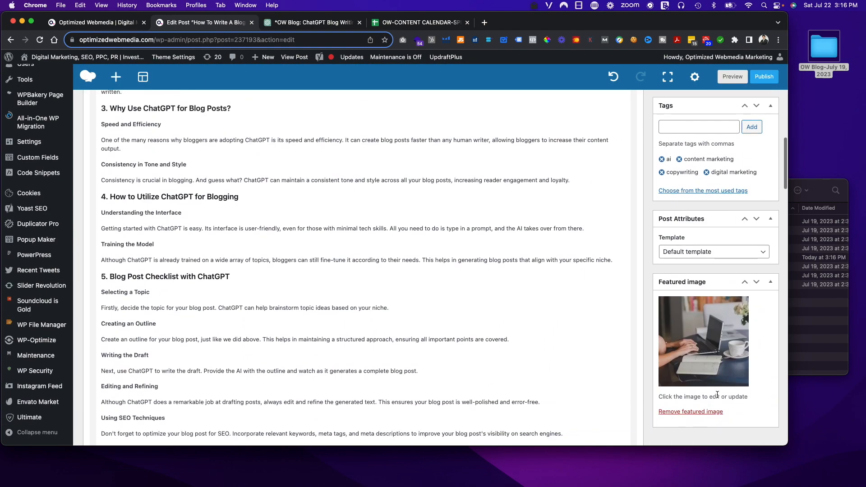
left_click(692, 411)
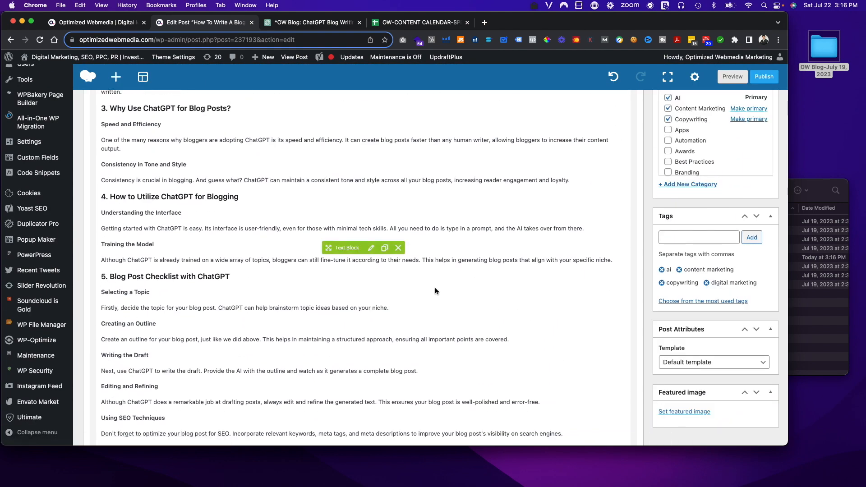
left_click(686, 412)
left_click(75, 177)
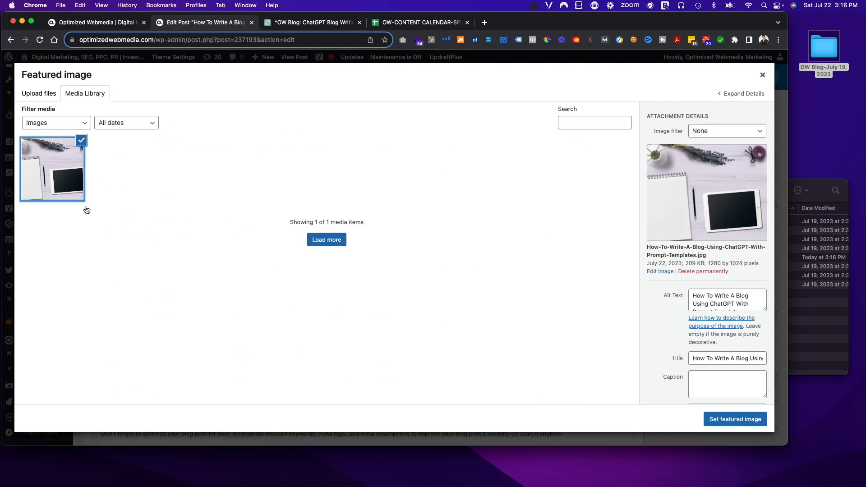
left_click(729, 420)
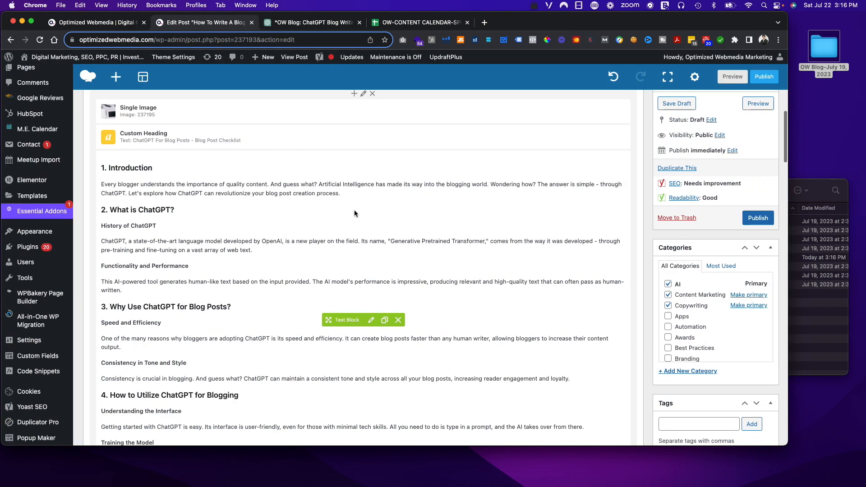
Copy the title "How To Write A Blog Using ChatGPT With Prompt Templates" from the content calendar into the Custom Heading text and save the element.
left_click(382, 136)
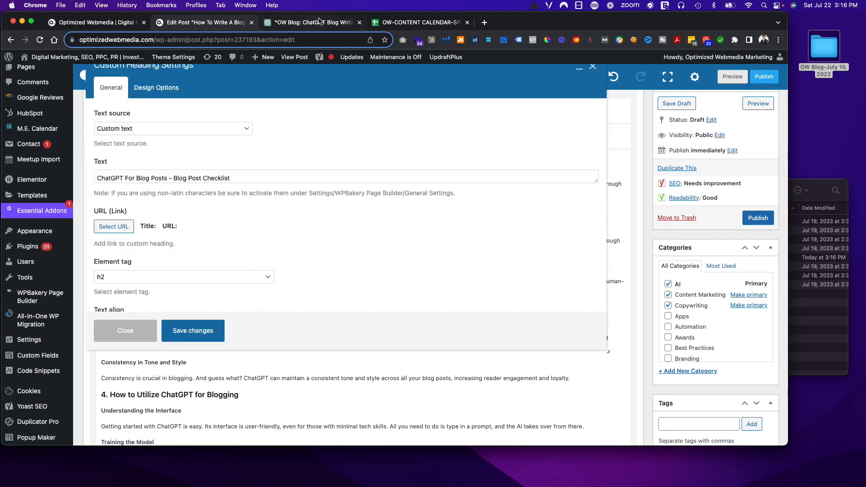
left_click(375, 22)
left_click(253, 255)
key("super+c")
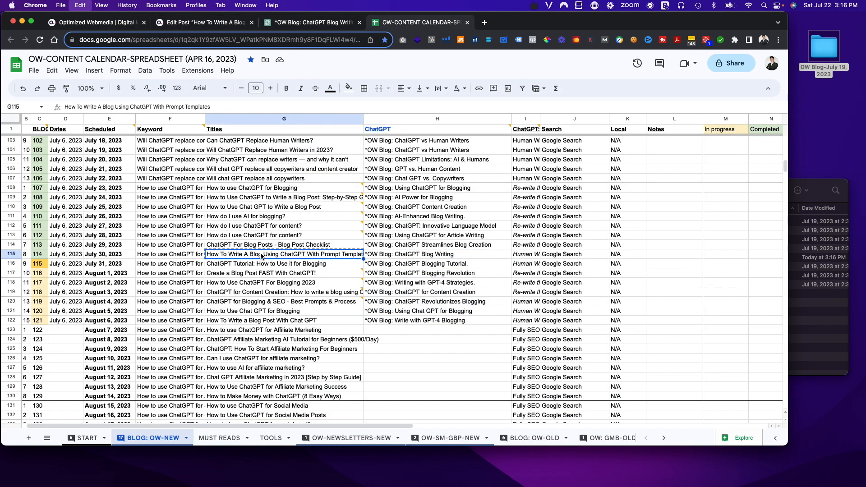
left_click(206, 23)
triple_click(185, 177)
key("super+v")
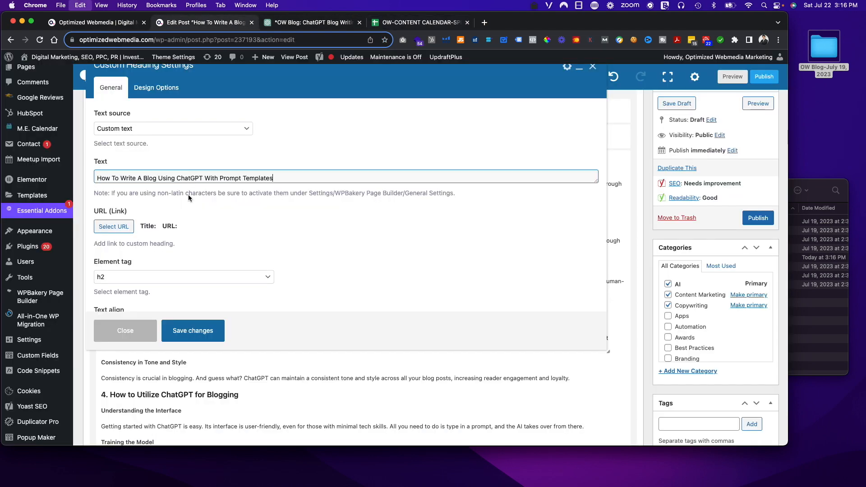
left_click(194, 330)
Copy the article from the ChatGPT blog writing conversation, from the opening paragraph through the last FAQ answer, leaving out the title.
left_click(295, 23)
left_click(298, 204)
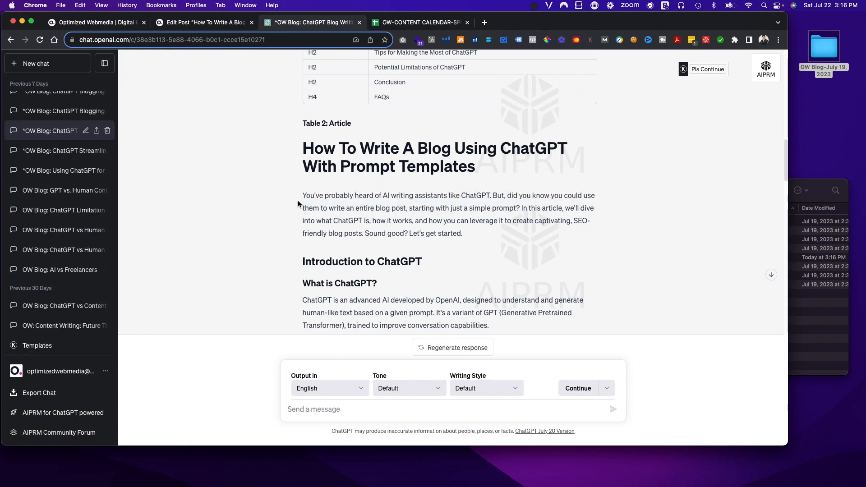
scroll(311, 165, "down", 20)
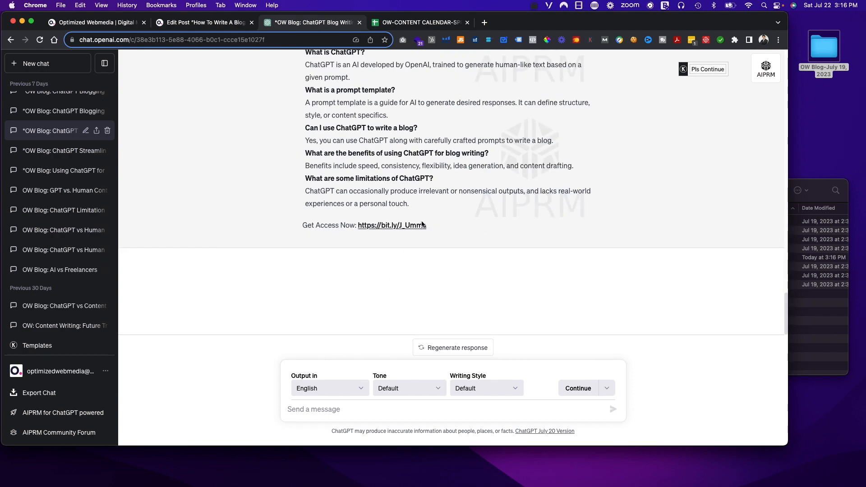
left_click(436, 206, "shift")
scroll(394, 150, "up", 20)
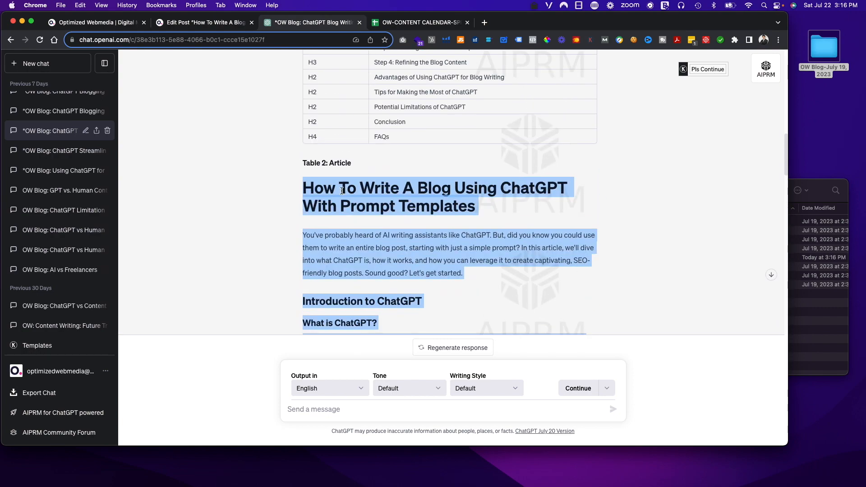
key("super+c")
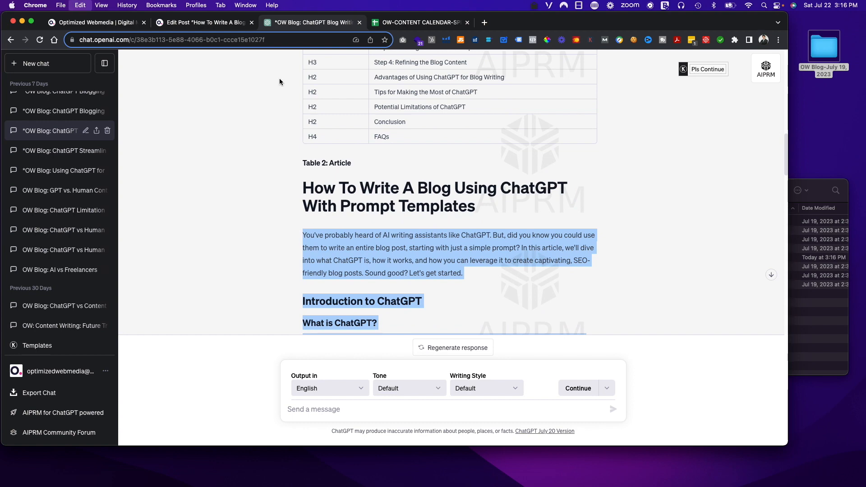
Replace the old article in the post's text block with the copied one, keeping the "Contact Us for our Digital Marketing Services" section.
left_click(206, 23)
left_click(372, 249)
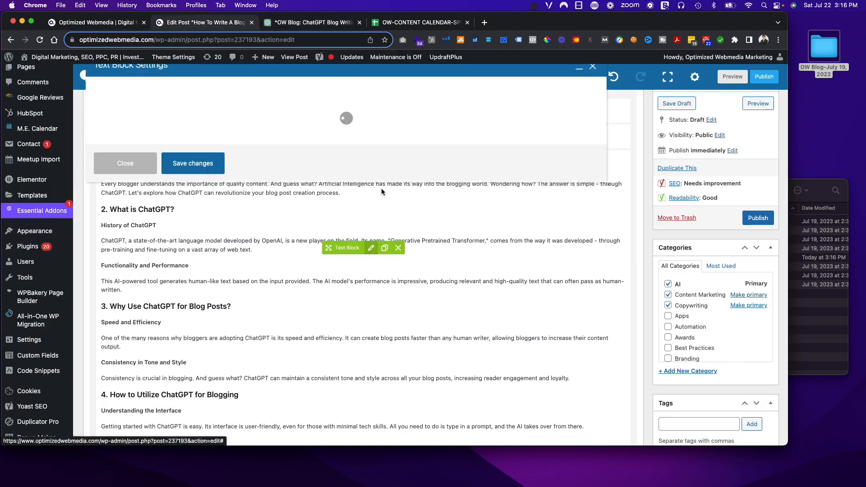
scroll(352, 209, "down", 15)
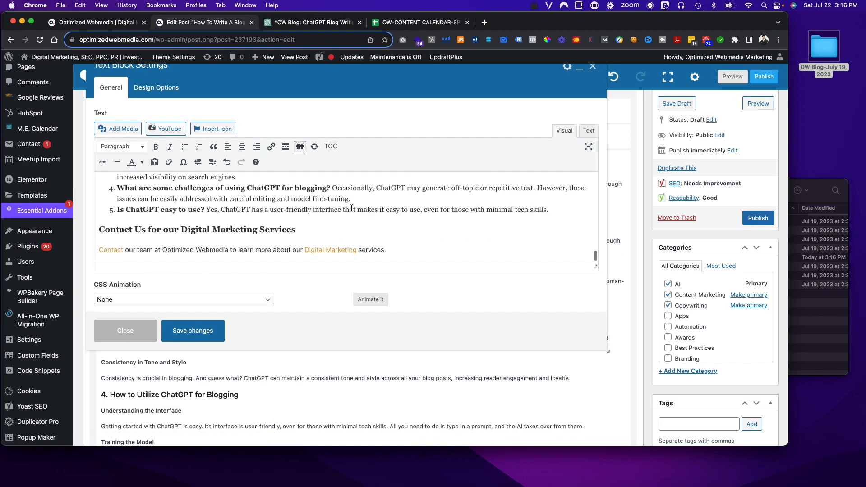
left_click_drag(578, 210, 578, 175)
key("BackSpace")
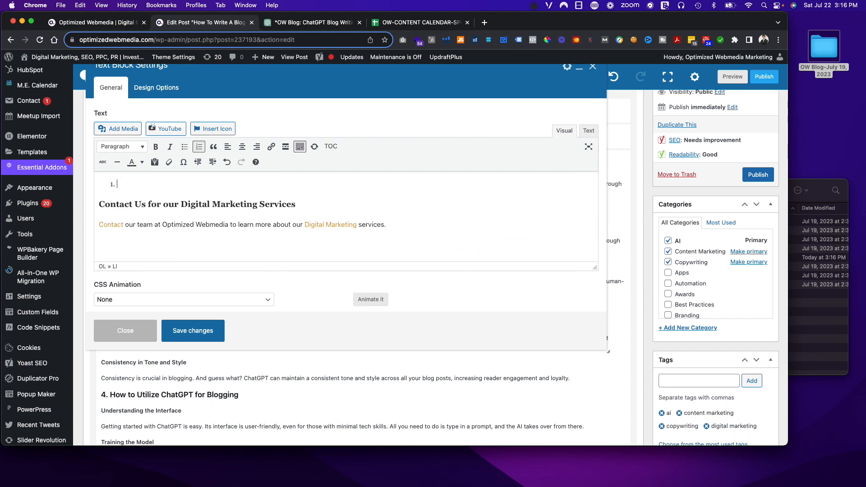
key("super+z")
scroll(176, 197, "up", 15)
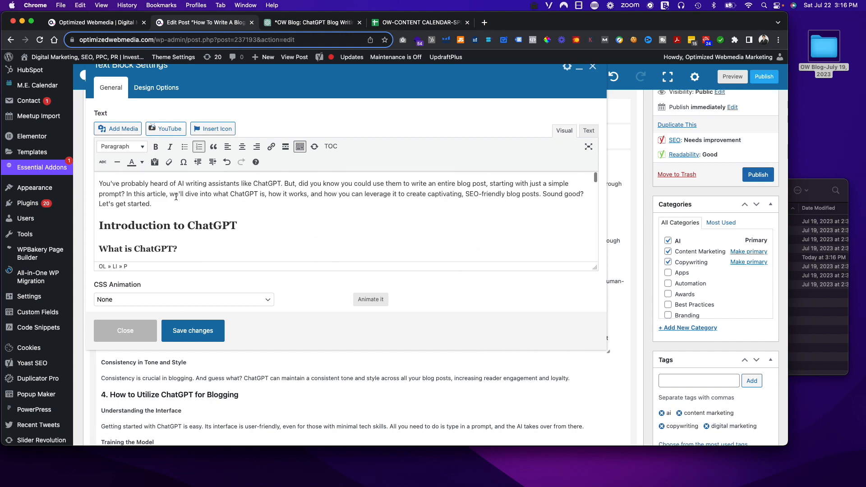
Format the "Introduction to ChatGPT" and "Understanding Prompt Templates" headings as Heading 3.
left_click(158, 222)
left_click_drag(238, 229, 62, 231)
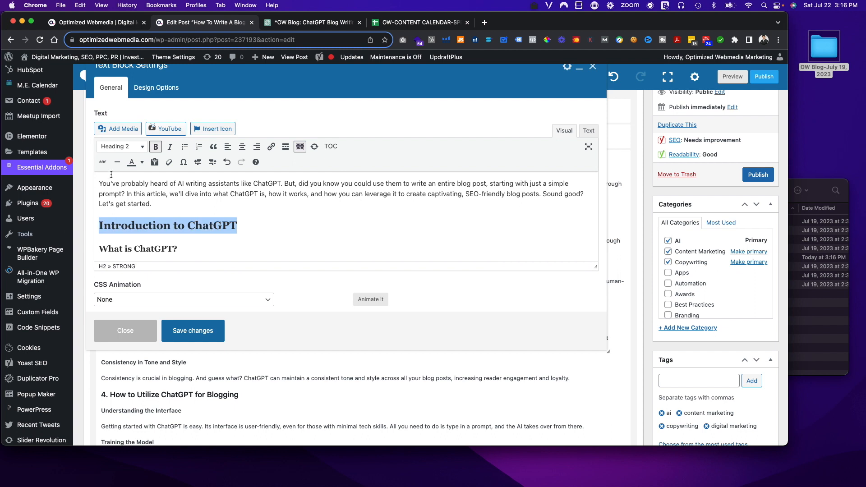
left_click(111, 148)
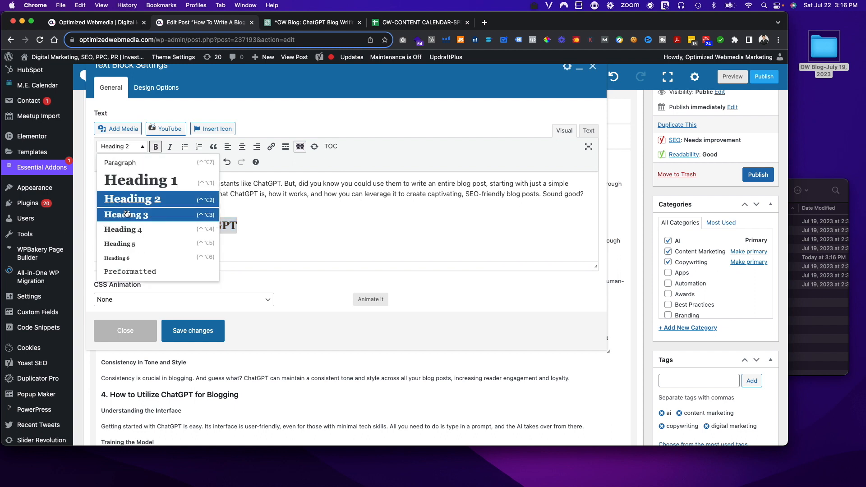
left_click(127, 214)
scroll(229, 232, "down", 5)
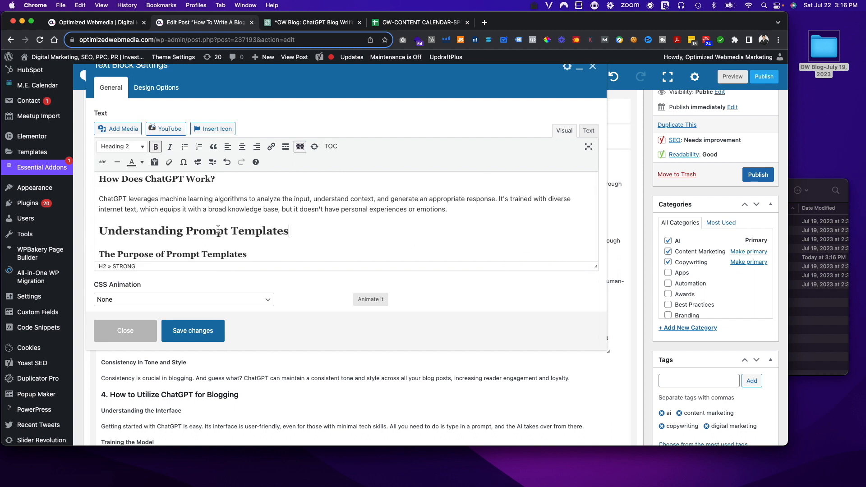
triple_click(218, 230)
left_click(116, 148)
left_click(136, 215)
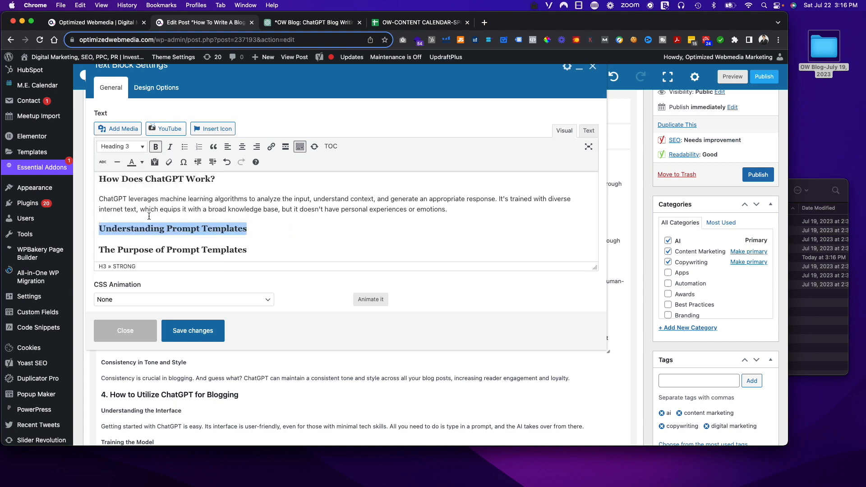
Format the "Steps to Write a Blog Using ChatGPT" and "Advantages of Using ChatGPT for Blog Writing" headings as Heading 3.
scroll(152, 217, "down", 3)
triple_click(359, 234)
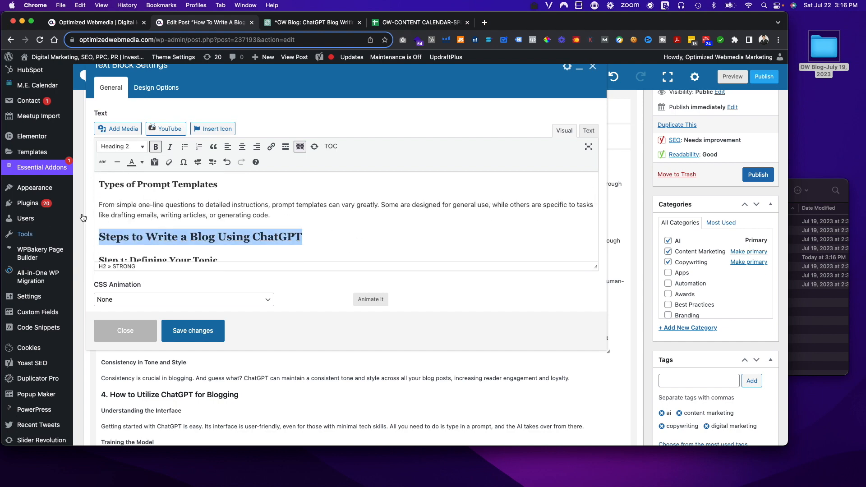
left_click(120, 147)
left_click(136, 216)
scroll(178, 222, "down", 10)
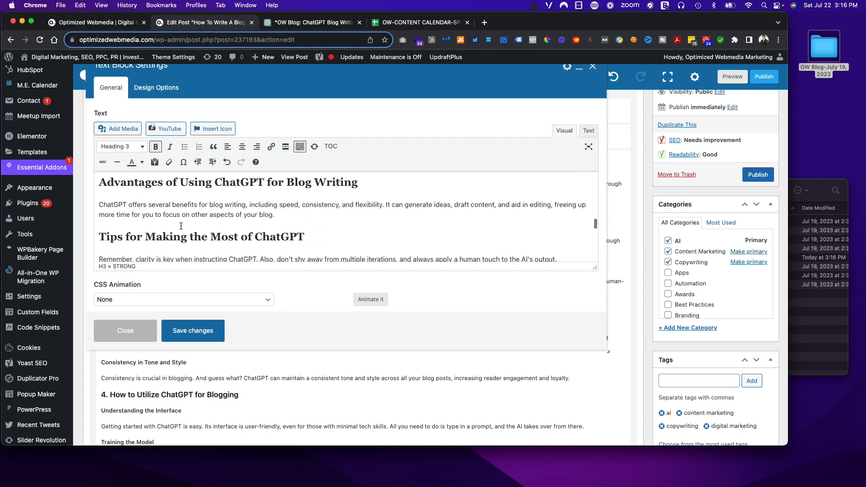
triple_click(399, 185)
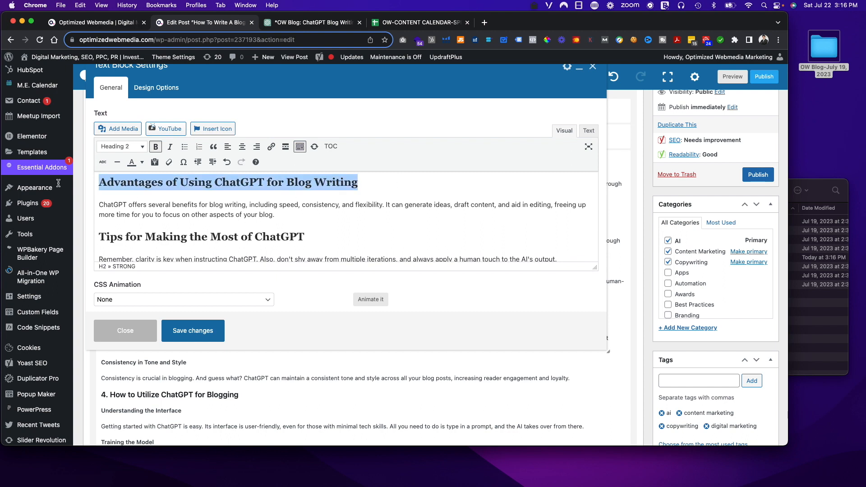
left_click(120, 146)
left_click(135, 216)
Format the "Tips for Making the Most of ChatGPT" and "Potential Limitations of ChatGPT" headings as Heading 3.
left_click_drag(306, 232, 95, 234)
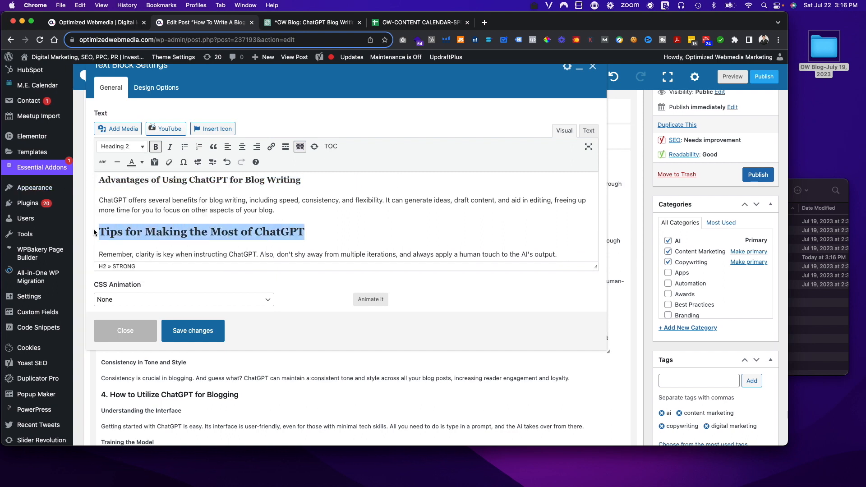
left_click(118, 149)
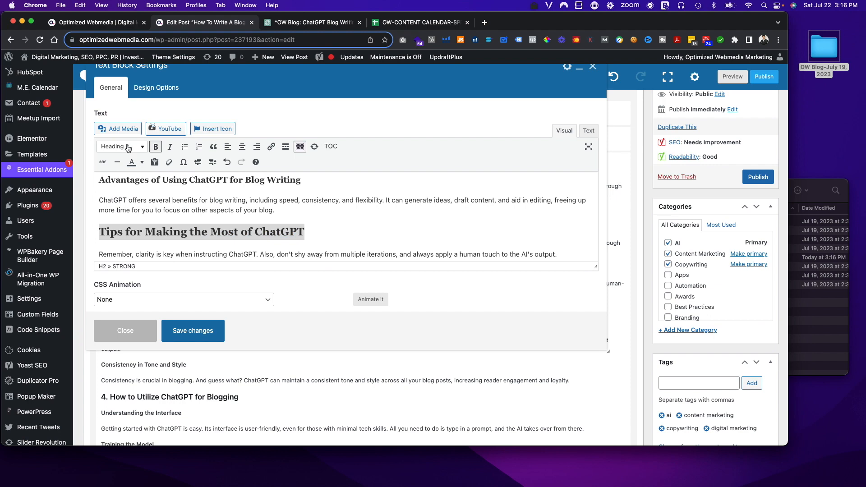
left_click(119, 146)
left_click(139, 213)
scroll(138, 210, "down", 3)
scroll(138, 209, "up", 1)
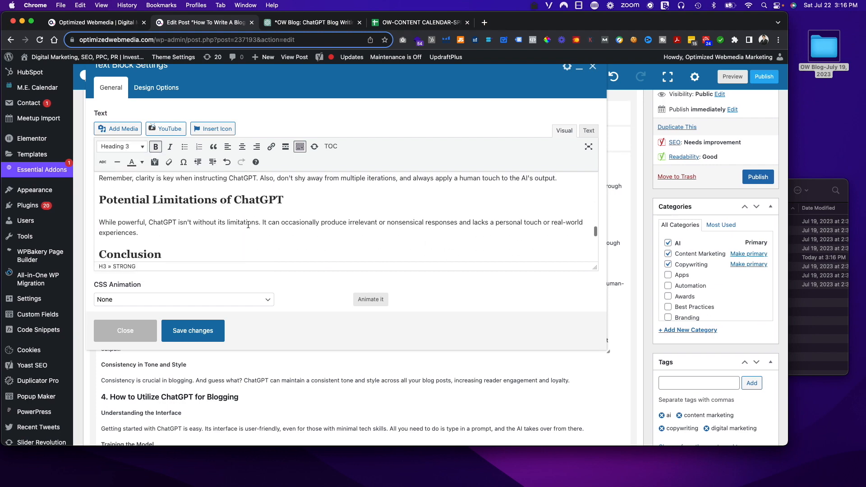
left_click_drag(289, 203, 103, 204)
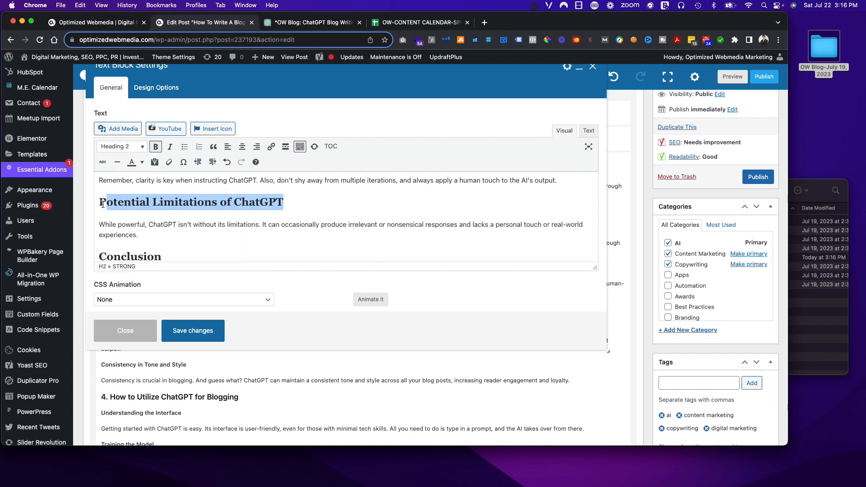
left_click(117, 148)
left_click(139, 212)
Format the "Conclusion" heading as Heading 3, check the FAQs section and save the text block.
scroll(139, 213, "down", 1)
left_click_drag(164, 234, 97, 235)
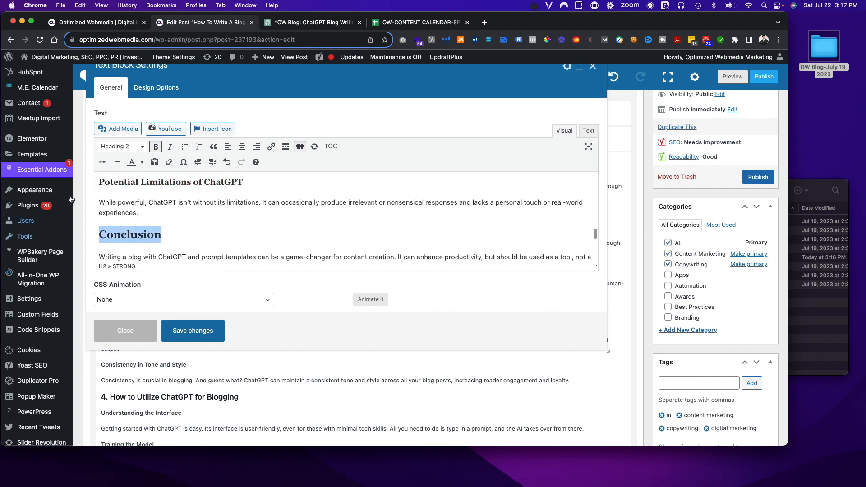
left_click(108, 143)
left_click(120, 146)
left_click(129, 233)
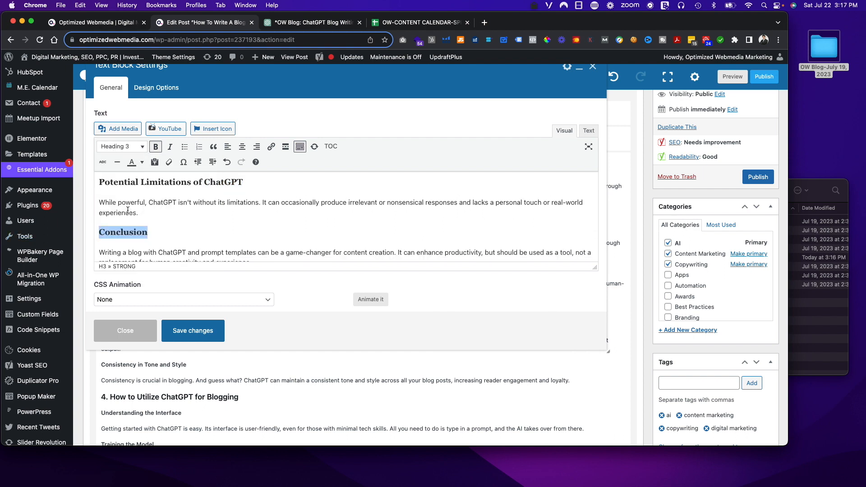
scroll(164, 223, "down", 3)
left_click(123, 199)
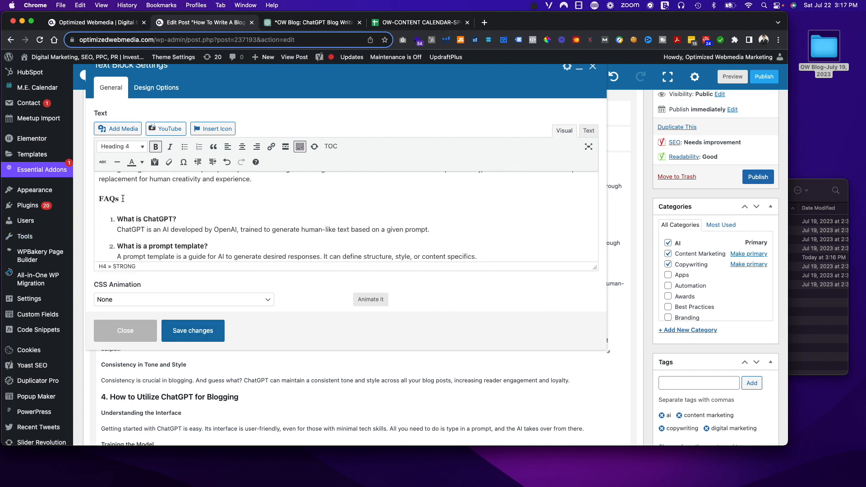
scroll(148, 226, "down", 5)
left_click(198, 330)
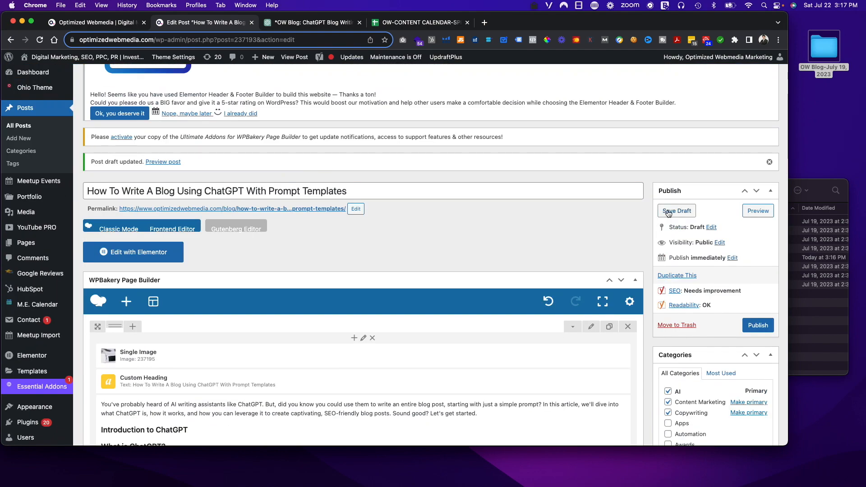
Save the post as a draft and look over the reloaded post's settings down to the featured image.
left_click(670, 211)
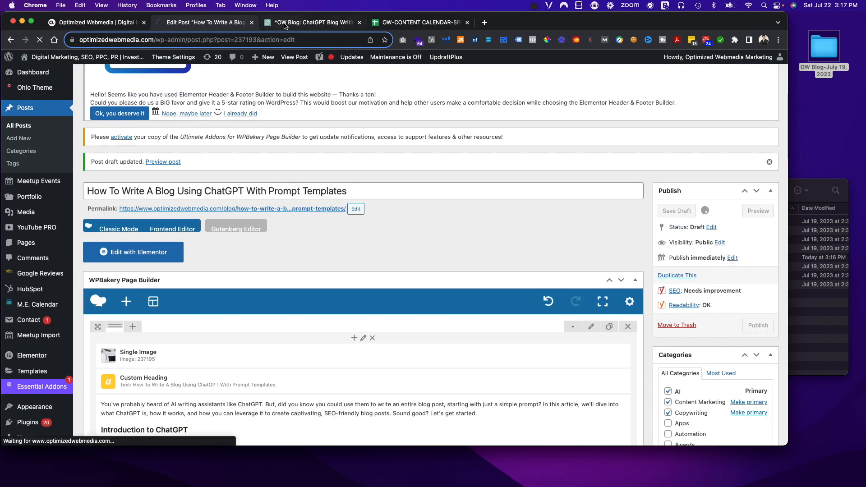
left_click(419, 22)
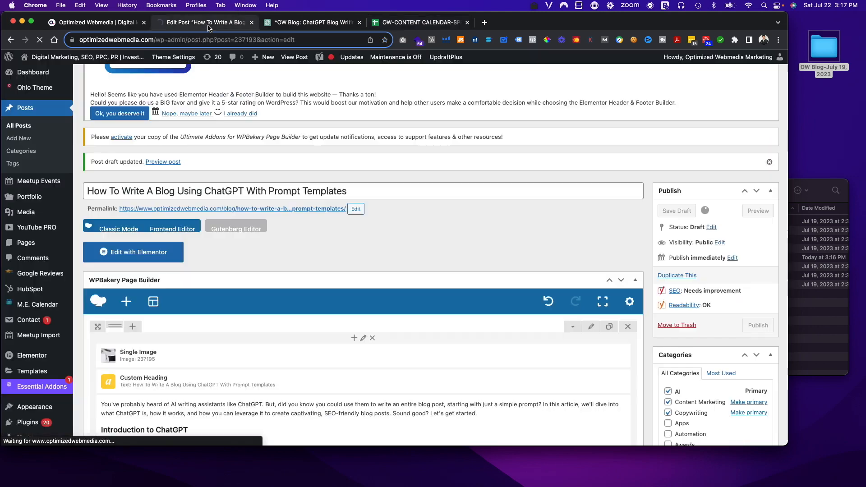
left_click(207, 22)
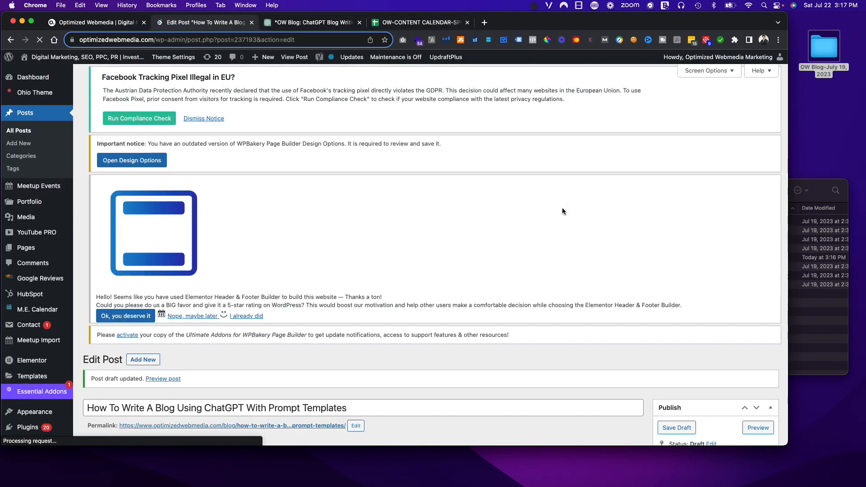
scroll(703, 375, "down", 10)
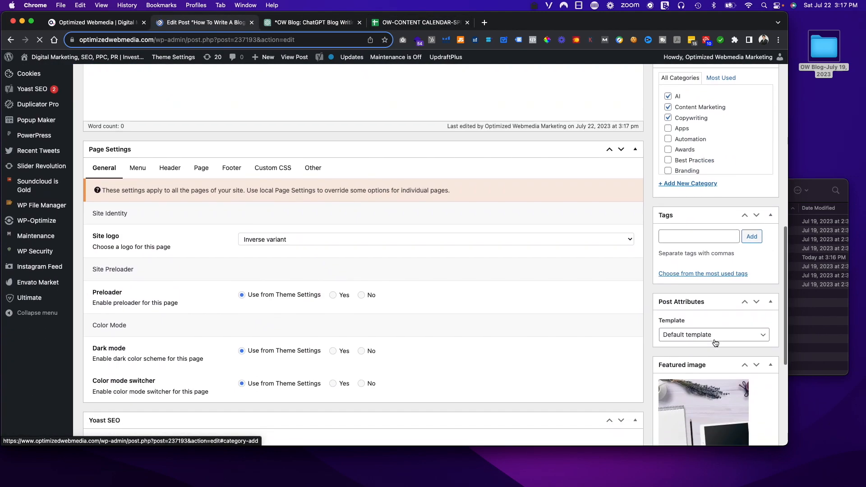
scroll(710, 339, "up", 9)
scroll(725, 266, "down", 5)
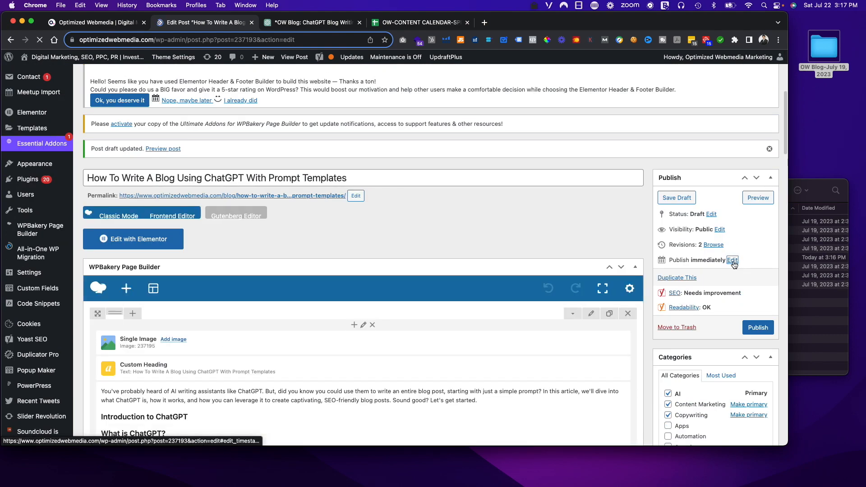
Schedule the post for publication on July 30, 2023 at 06:00.
left_click(732, 261)
left_click(705, 274)
key("super+a")
type("30")
key("Tab")
key("Tab")
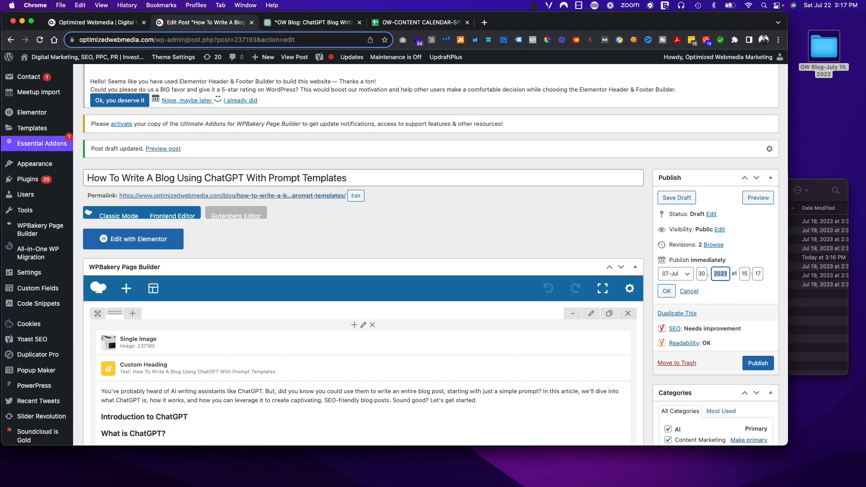
type("6")
key("Tab")
type("00")
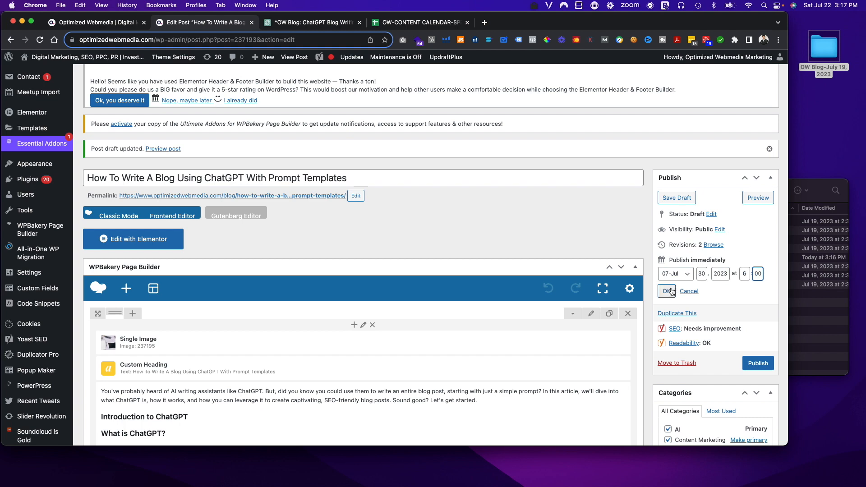
left_click(667, 291)
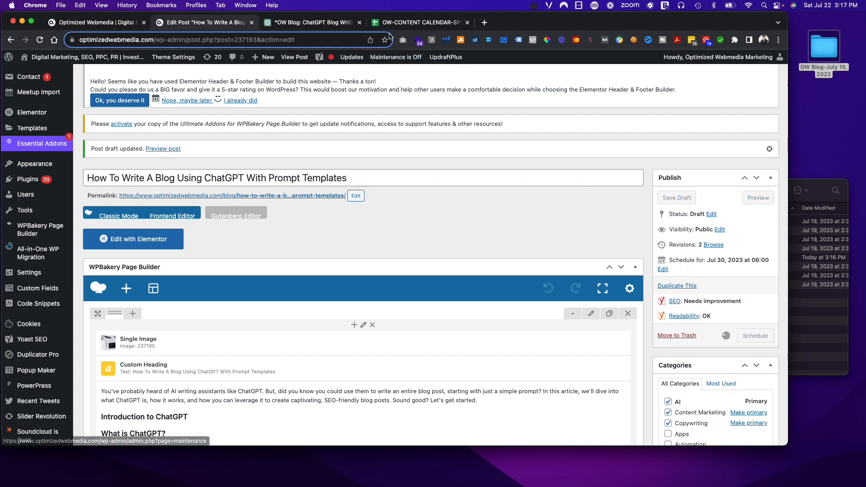
Mark blog number 115 as completed in the content calendar by filling its number cell with green.
left_click(420, 22)
left_click(42, 266)
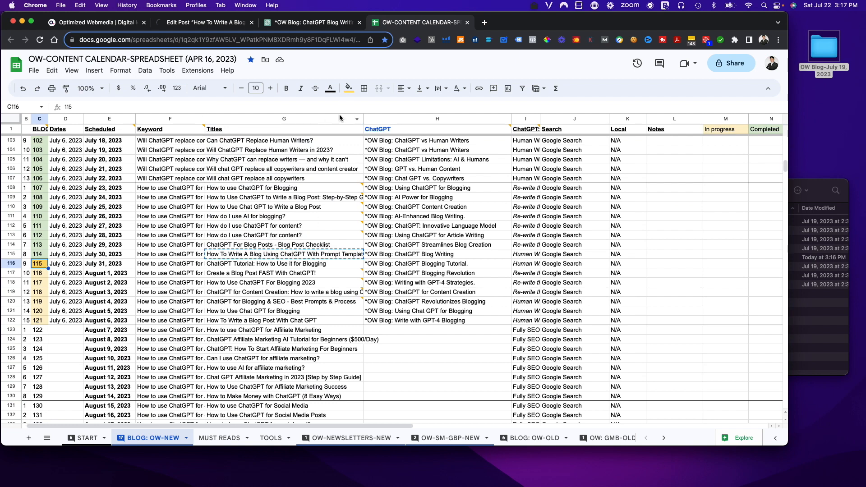
left_click(349, 88)
left_click(383, 156)
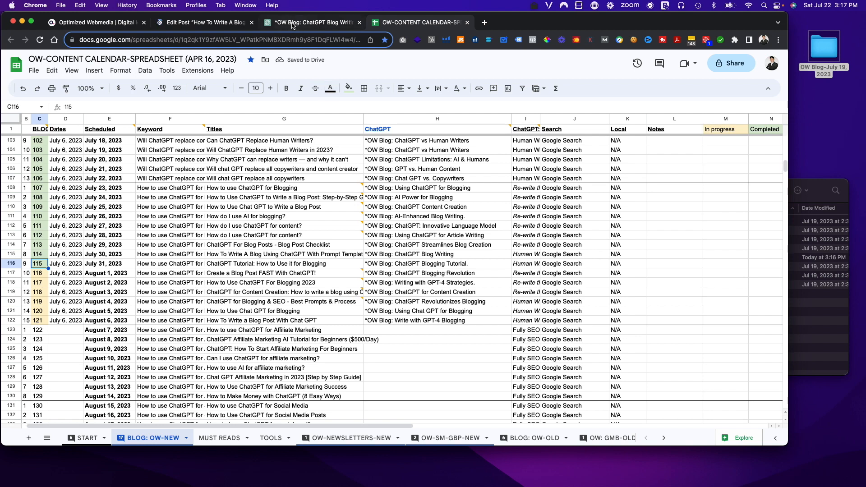
Try to shorten the "*OW Blog: ChatGPT Blog Writing" conversation's name to "ChatGPT Blog Writing" in ChatGPT.
left_click(312, 22)
left_click(85, 131)
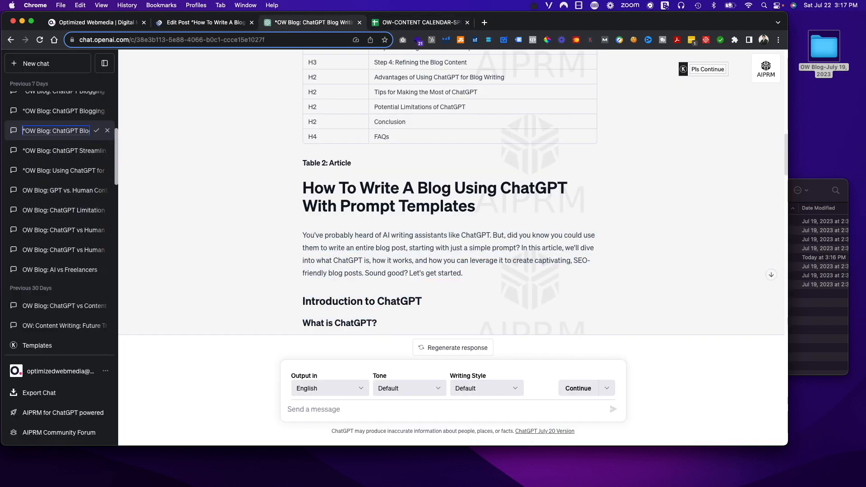
left_click_drag(52, 131, 55, 131)
key("BackSpace")
key("Return")
Open the source article linked in the comment on "Create a Blog Post FAST With ChatGPT!" in the calendar and close it again.
key("ctrl+Tab")
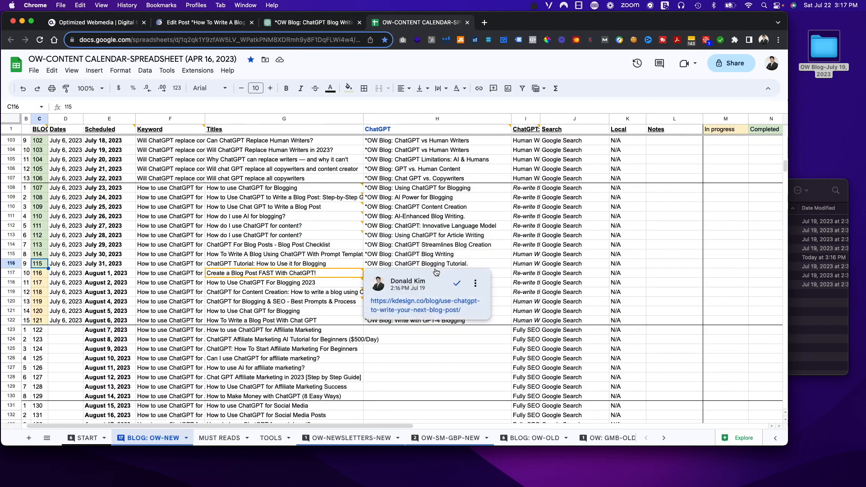
left_click(277, 271)
left_click(433, 320)
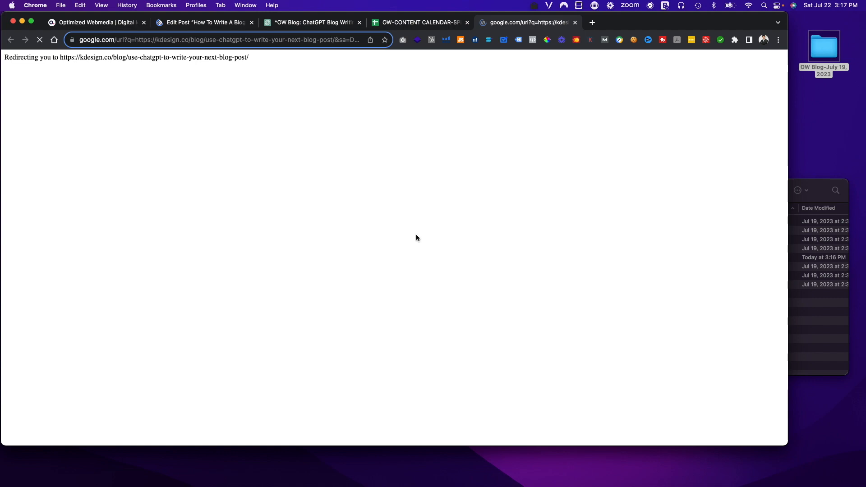
left_click(576, 22)
left_click(497, 238)
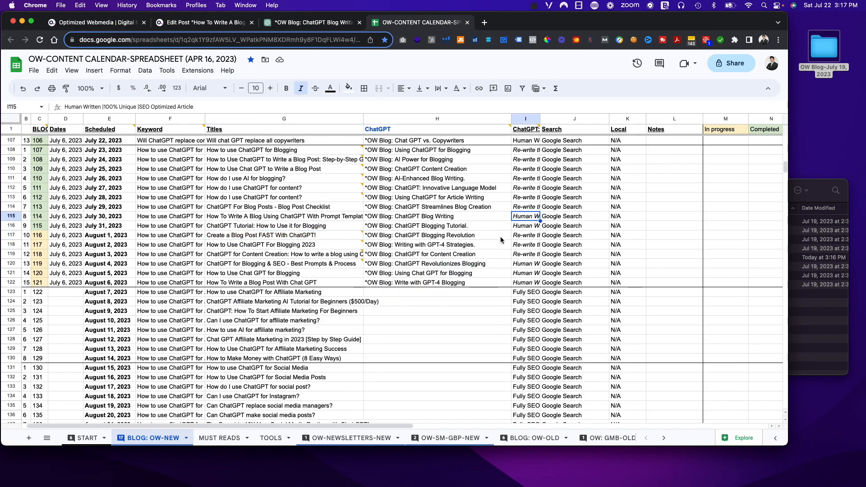
Check the ChatGPT Blogging Tutorial conversation's name, then open the ChatGPT Blogging Revolution conversation and view its prompt and opening text.
left_click(302, 22)
scroll(59, 181, "up", 1)
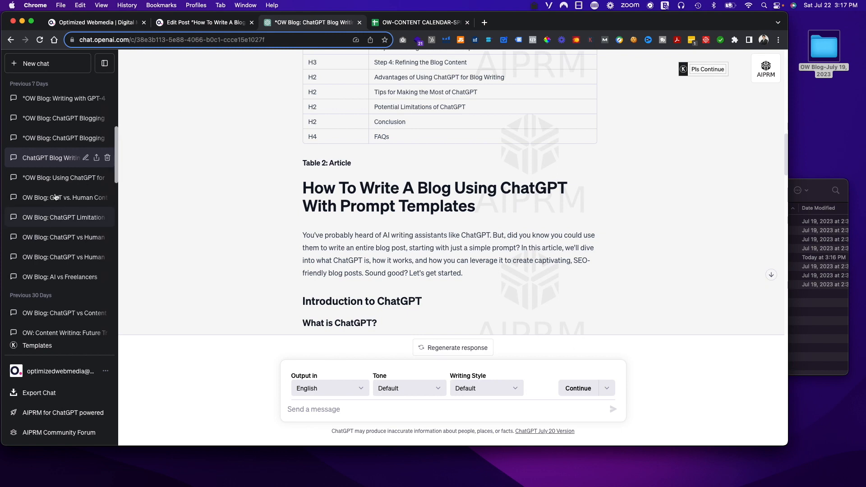
left_click(68, 143)
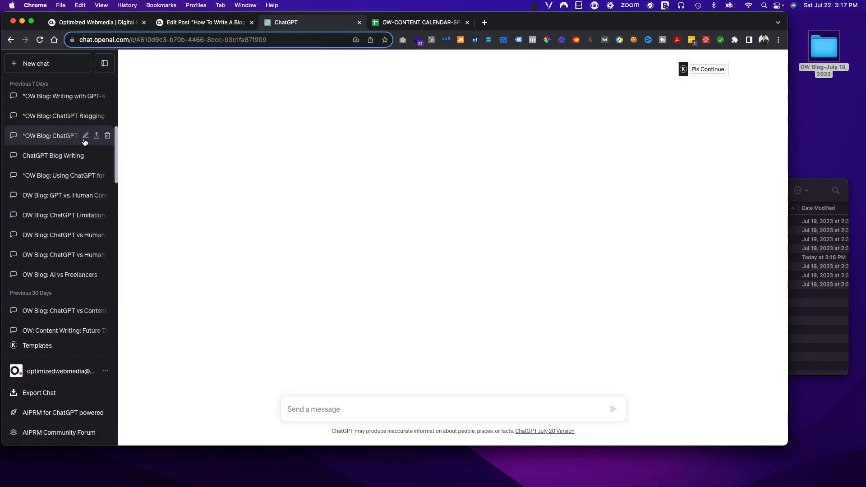
left_click(85, 136)
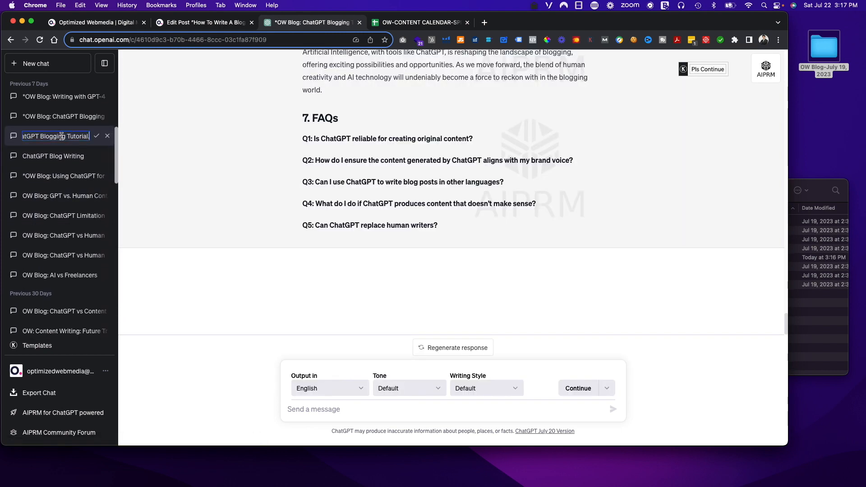
left_click(153, 165)
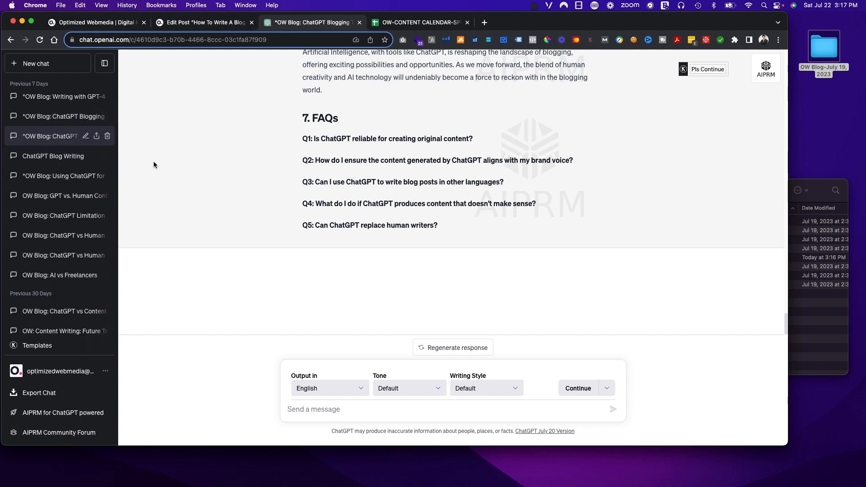
left_click(77, 118)
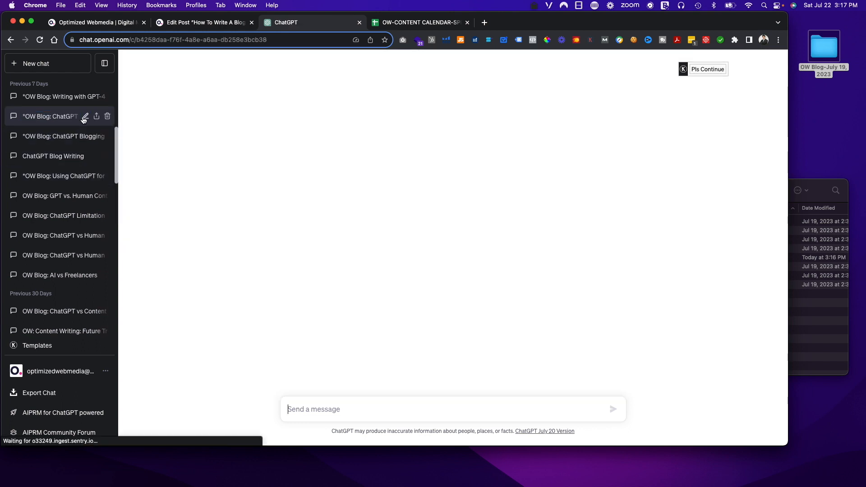
left_click(85, 117)
left_click(129, 119)
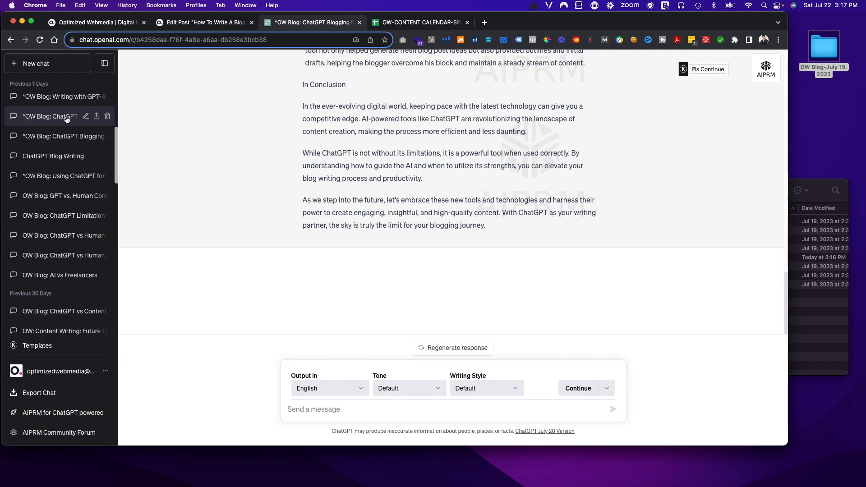
scroll(300, 135, "up", 20)
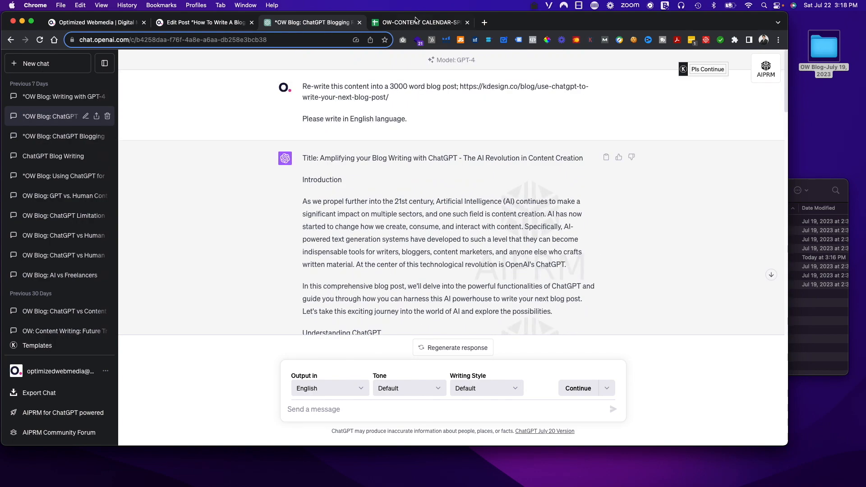
Check the August 1 entry in the content calendar and select its image "Create a Blog Post FAST With ChatGPT!.jpg" in Finder.
left_click(398, 22)
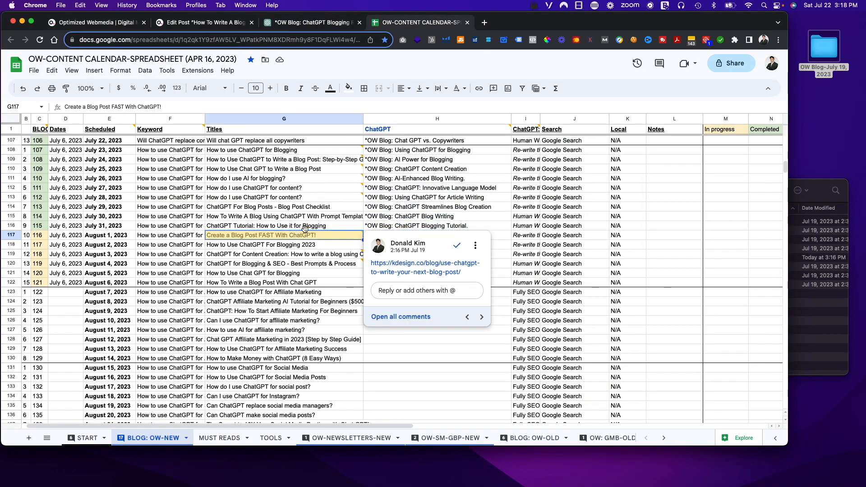
left_click(818, 186)
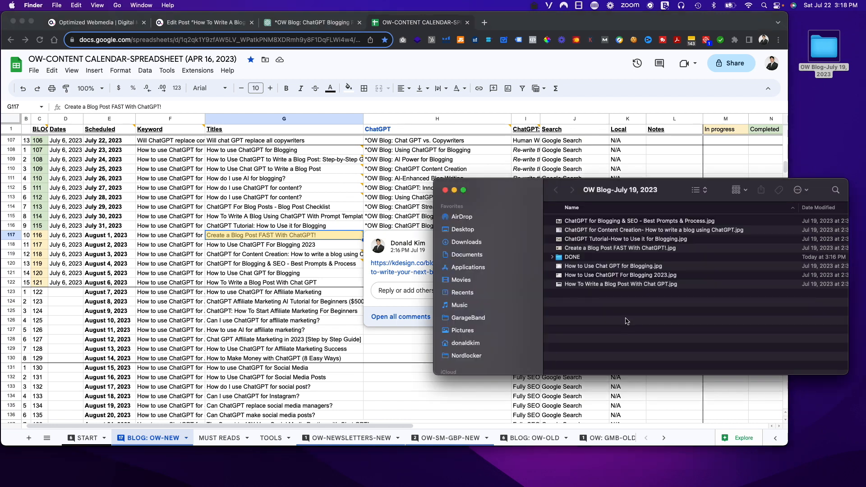
left_click(610, 252)
Duplicate the newly scheduled WordPress post, filter the posts to drafts and open the copy for editing.
left_click(201, 25)
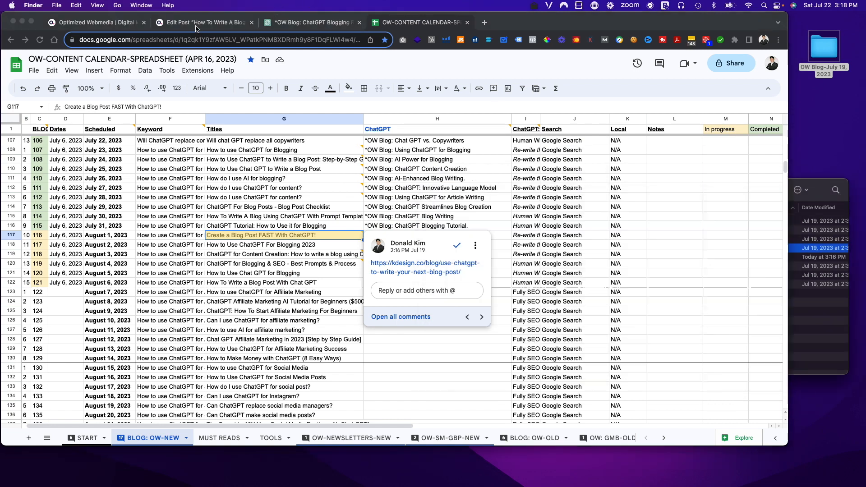
scroll(401, 333, "down", 6)
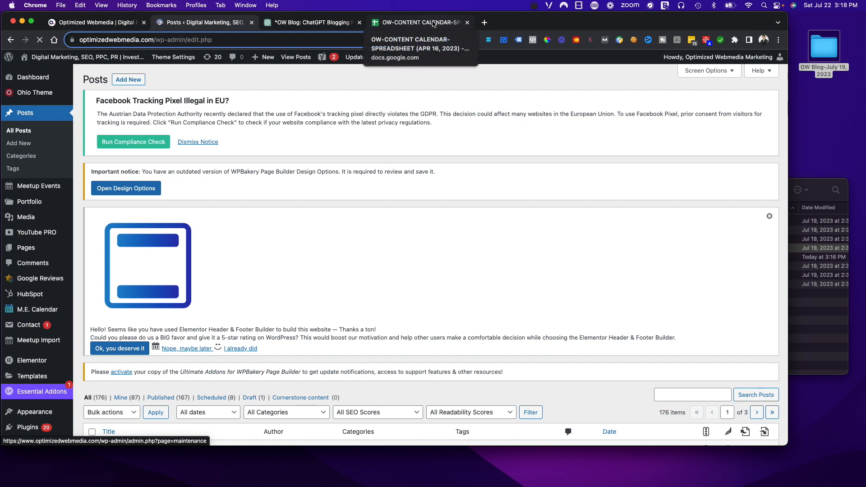
scroll(477, 250, "down", 5)
left_click(250, 267)
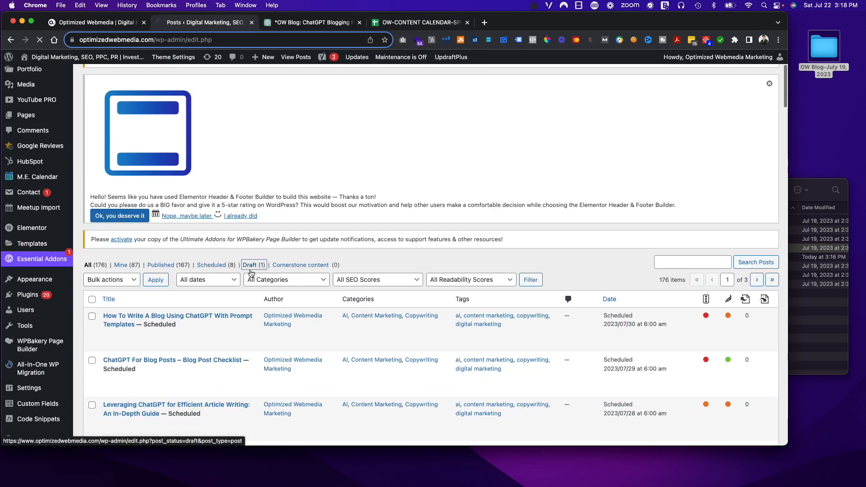
scroll(251, 281, "down", 5)
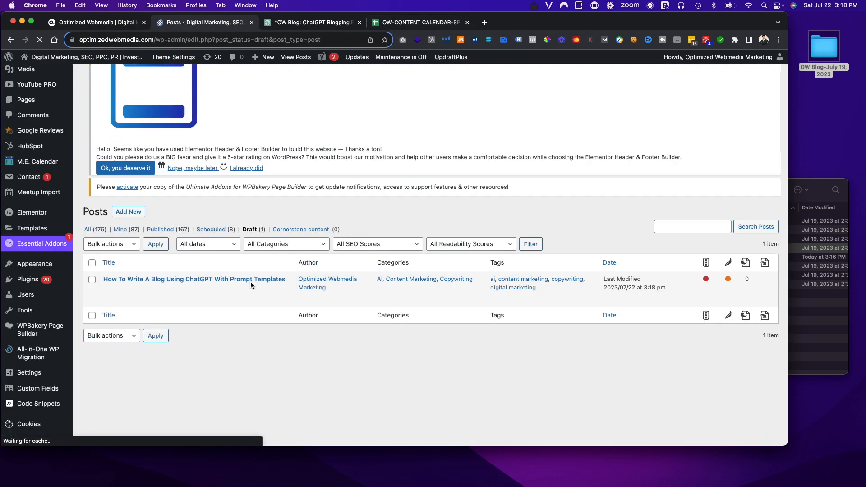
left_click(162, 302)
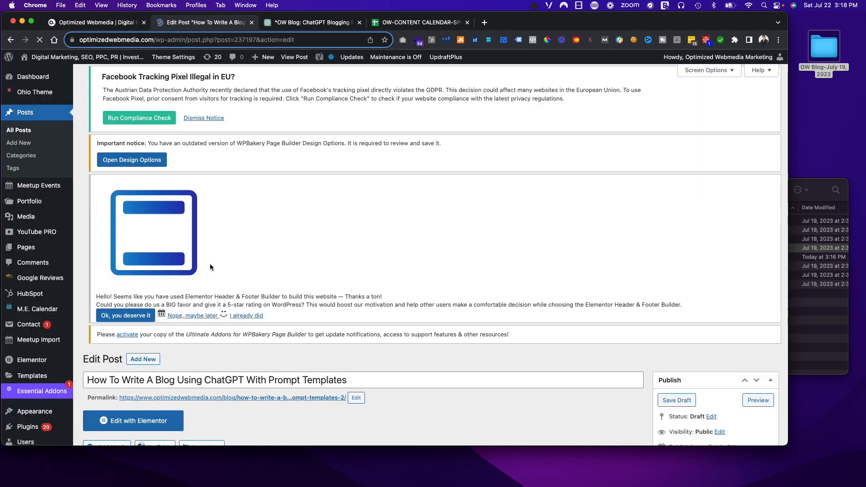
scroll(210, 264, "down", 5)
left_click(235, 231)
key("super+a")
key("super+v")
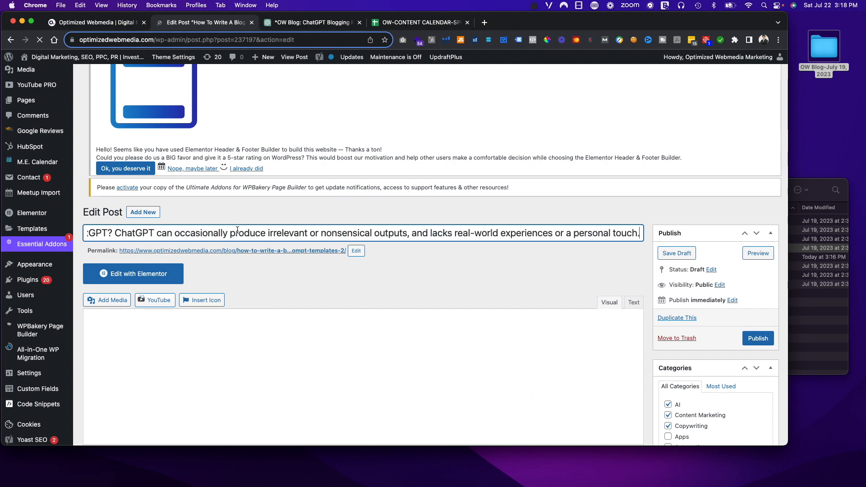
key("super+z")
Replace the post title with the ChatGPT article's title, "Amplifying your Blog Writing with ChatGPT - The AI Revolution in Content Creation", and save the draft.
left_click(312, 22)
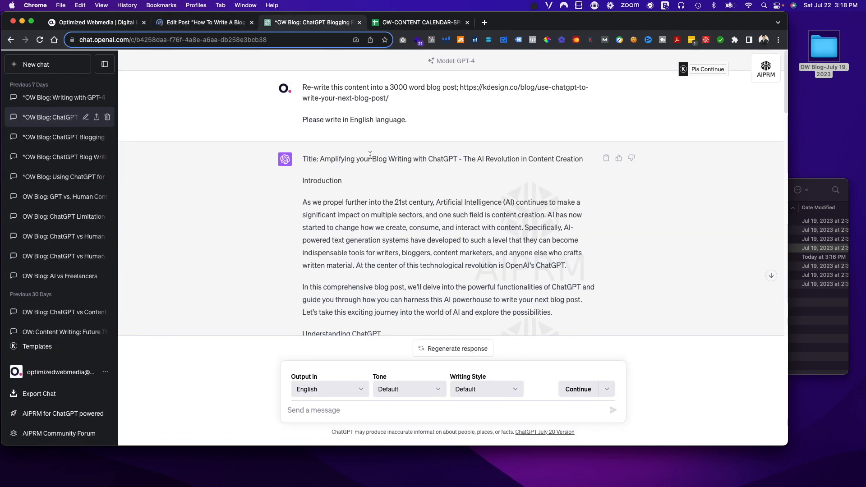
left_click_drag(319, 149, 574, 152)
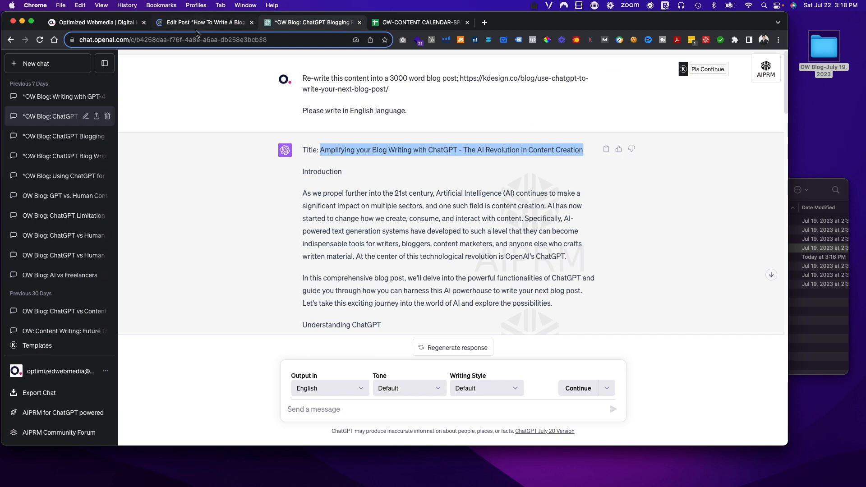
left_click(199, 22)
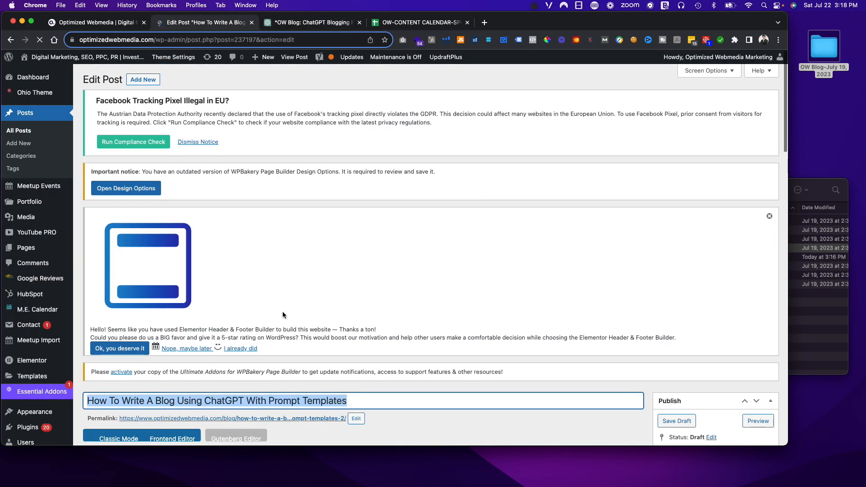
left_click(373, 401)
scroll(373, 401, "down", 5)
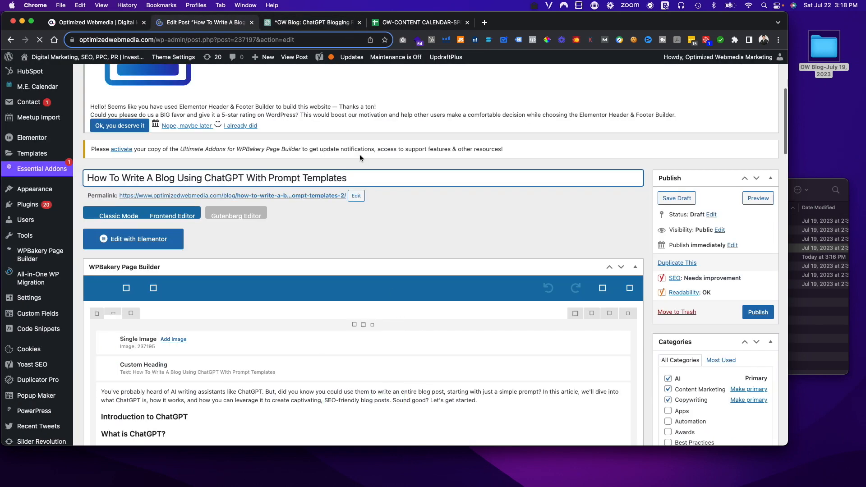
key("super+a")
type("Amplifying your Blog Writing with ChatGPT - The AI Revolution in Content Creation")
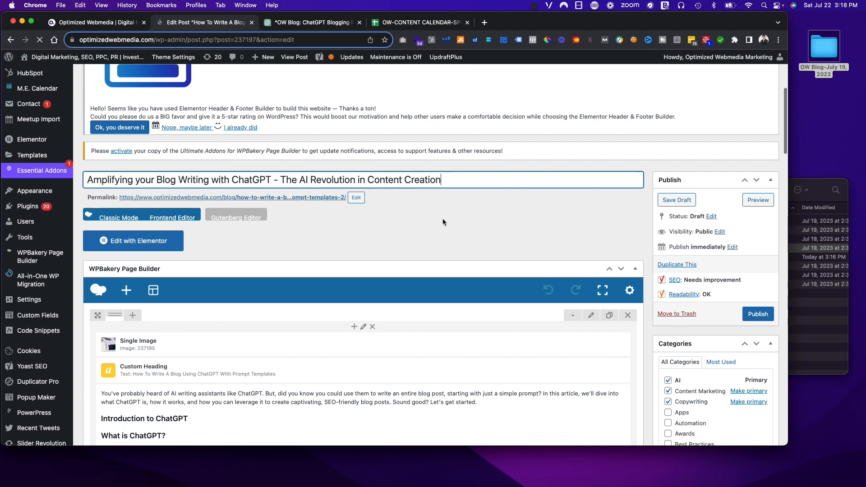
left_click(679, 200)
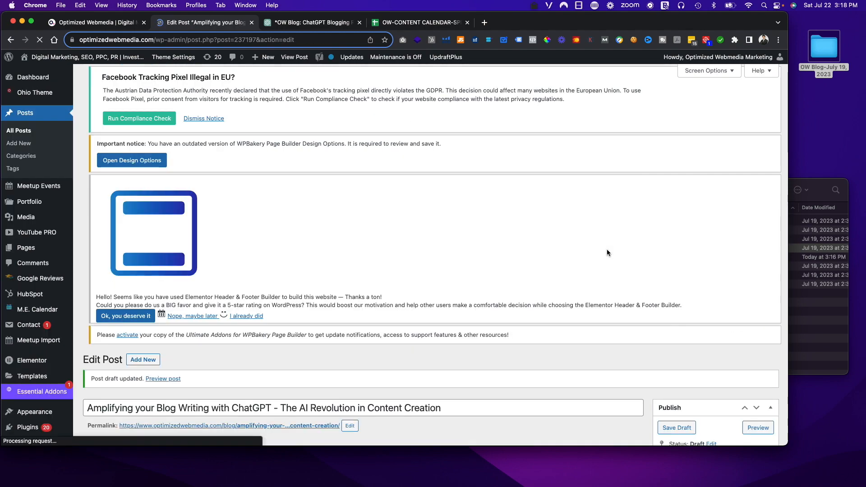
Replace the Yoast SEO title with "Amplifying your Blog Writing with ChatGPT - The AI Revolution".
scroll(582, 275, "down", 20)
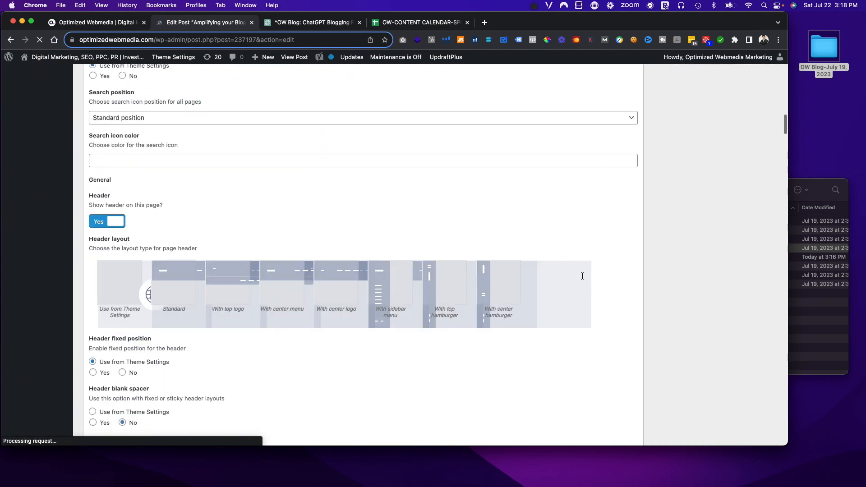
scroll(584, 280, "down", 2)
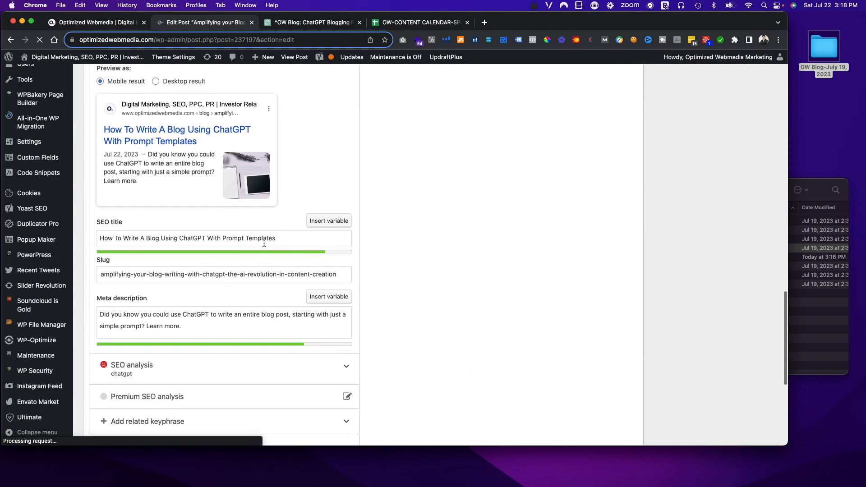
left_click(266, 246)
scroll(428, 191, "up", 1)
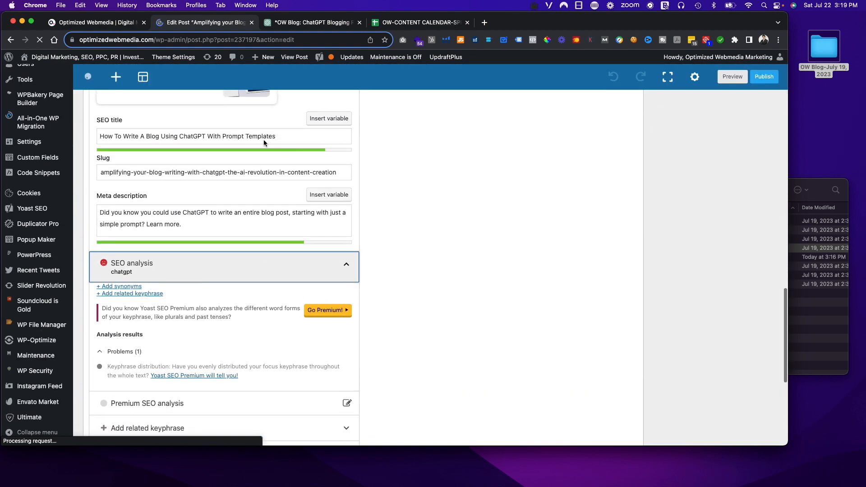
left_click(260, 136)
key("super+a")
type("Amplifying your Blog Writing with ChatGPT - The AI Revolution in Content Creation")
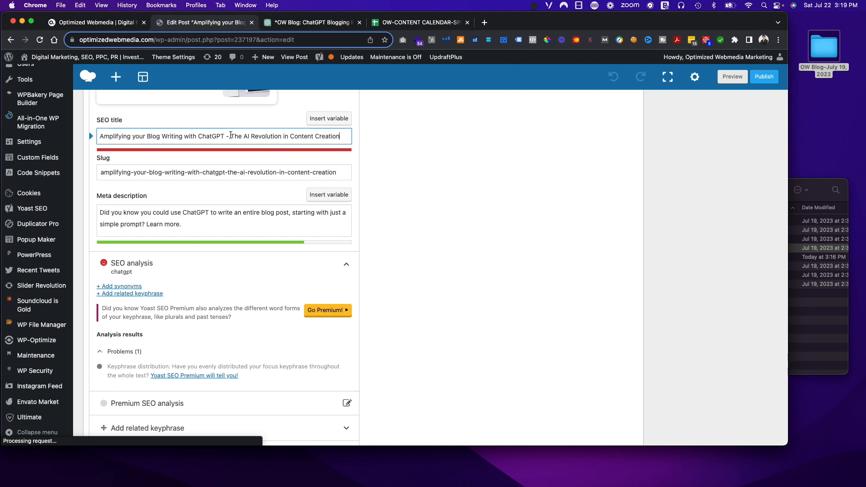
left_click_drag(227, 137, 393, 145)
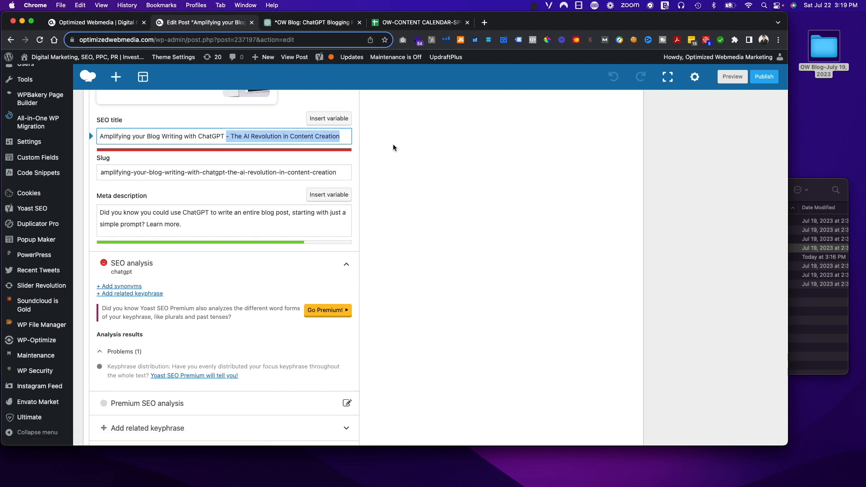
key("BackSpace")
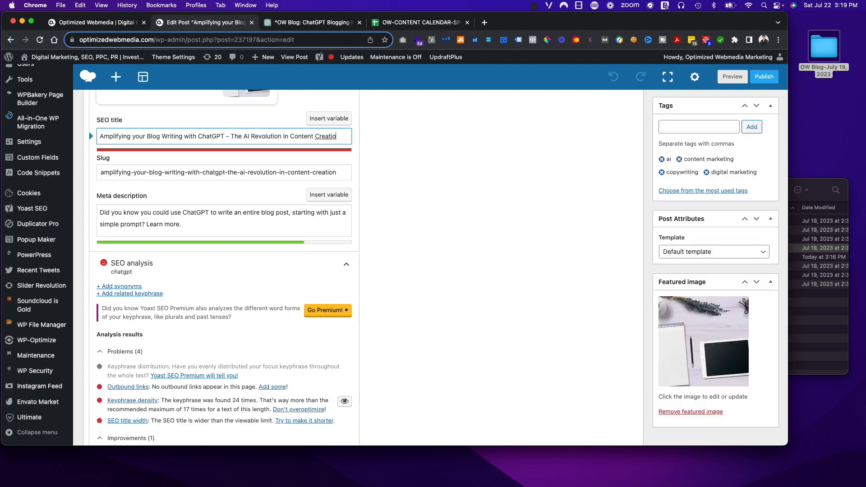
type("n")
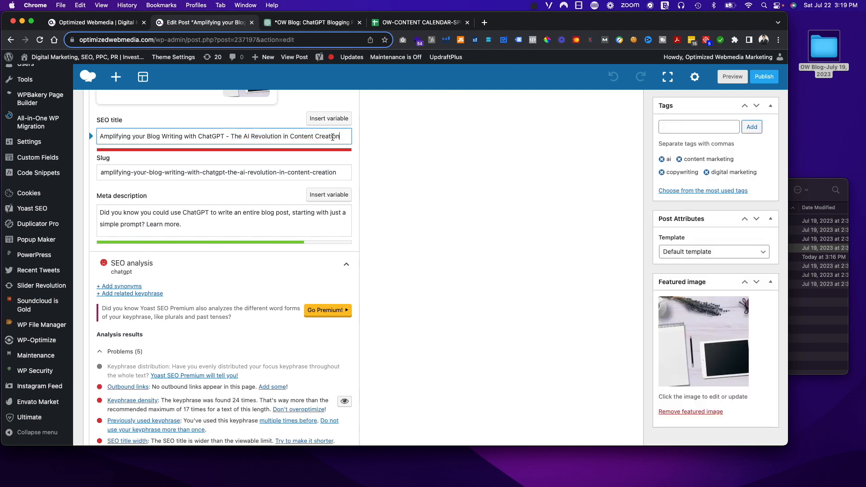
left_click(282, 142, "shift")
key("BackSpace")
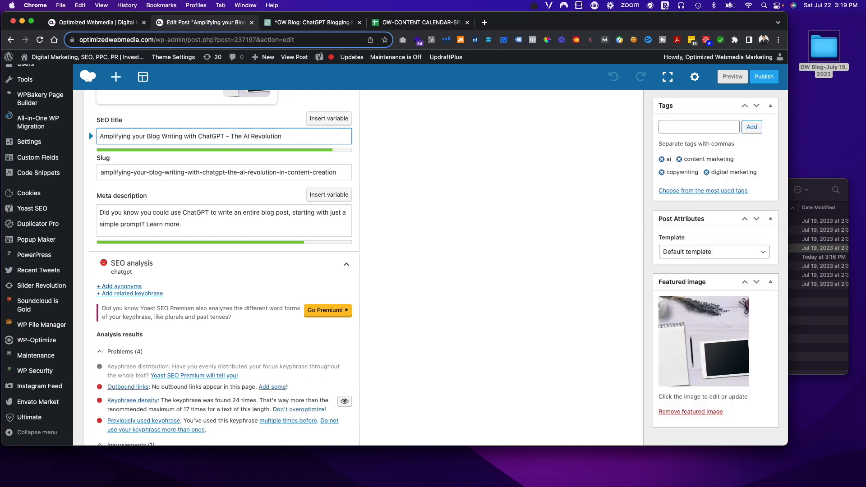
Replace the meta description with the ChatGPT introduction's text from "Artificial Intelligence (AI) continues" through "one such field is content creation.".
left_click(336, 25)
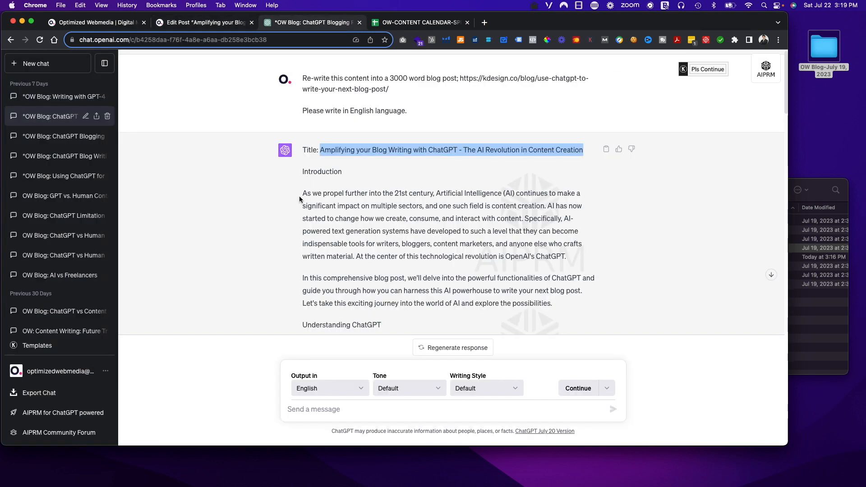
left_click_drag(299, 199, 536, 206)
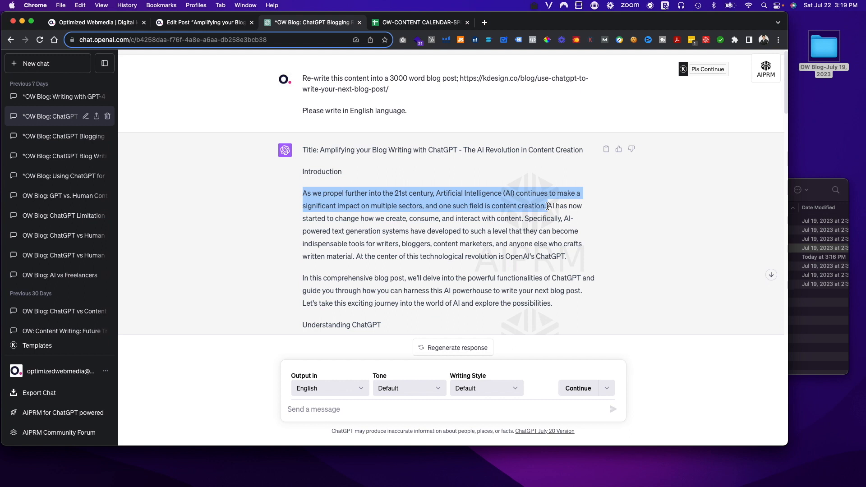
left_click(589, 255)
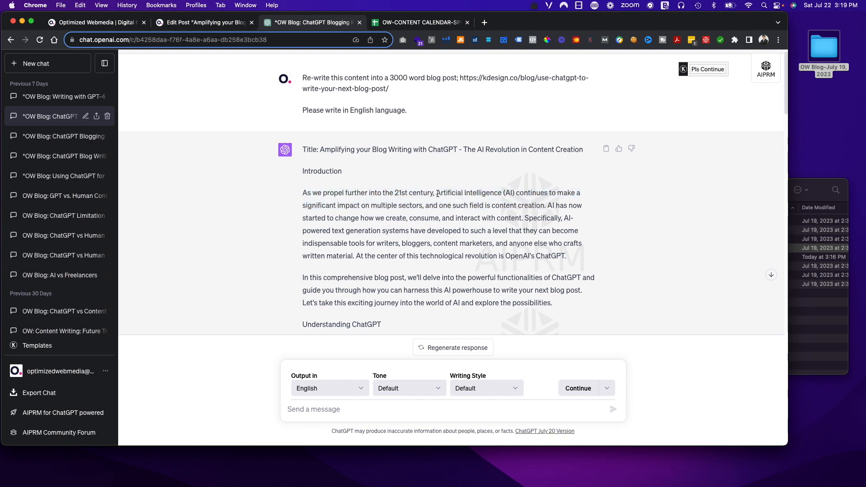
left_click_drag(437, 194, 546, 207)
key("super+c")
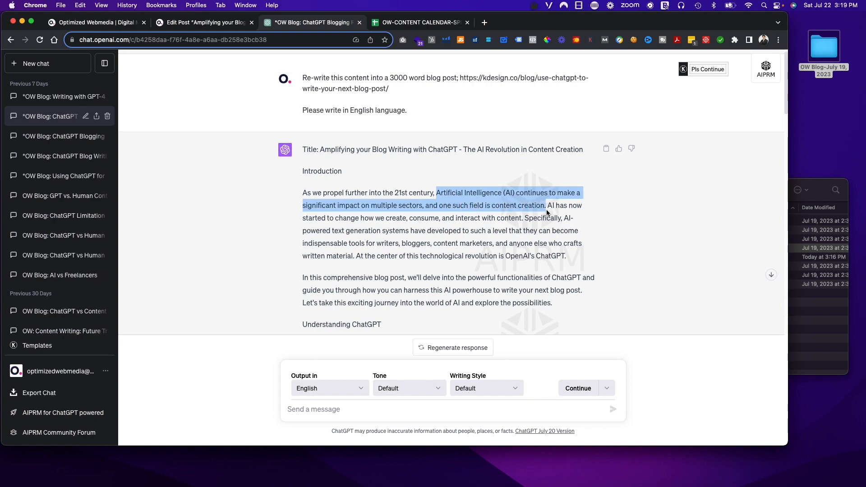
left_click(220, 24)
left_click(257, 225)
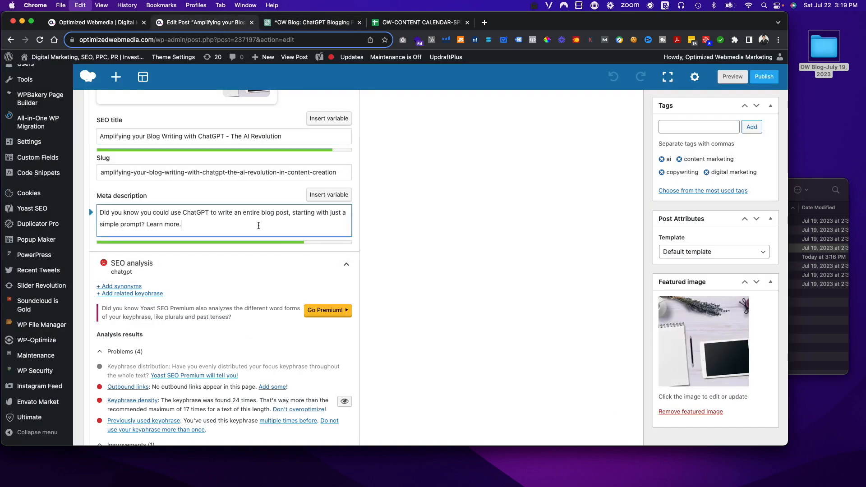
key("super+a")
key("super+v")
Open the Single Image element's image selection and upload "Create a Blog Post FAST With ChatGPT!.jpg" from Finder to the media library.
scroll(463, 240, "up", 15)
scroll(461, 242, "down", 3)
scroll(460, 243, "down", 4)
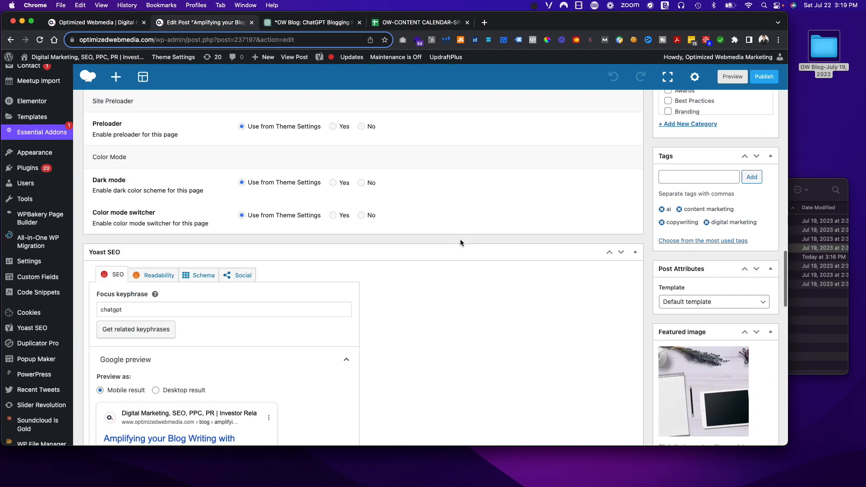
scroll(461, 244, "up", 20)
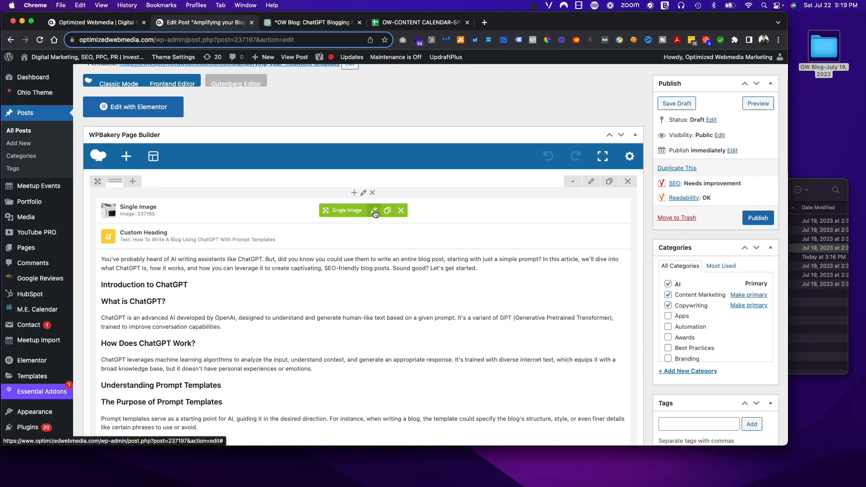
left_click(374, 211)
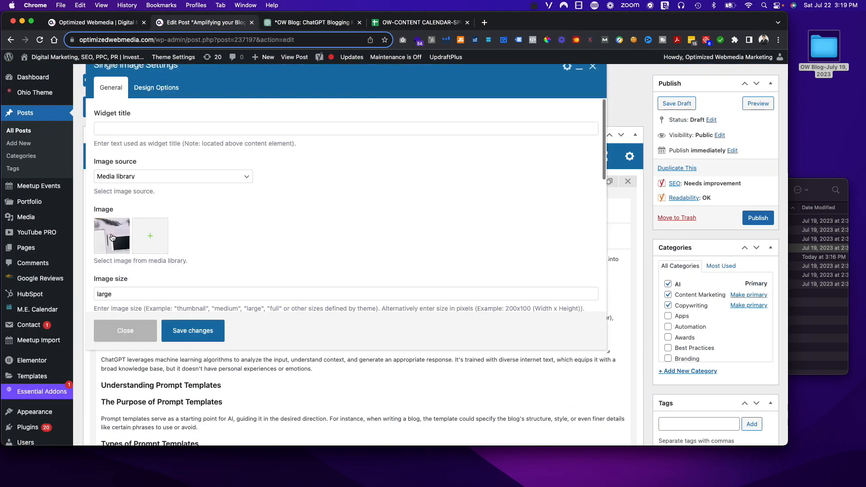
left_click(112, 236)
left_click(110, 240)
left_click(829, 184)
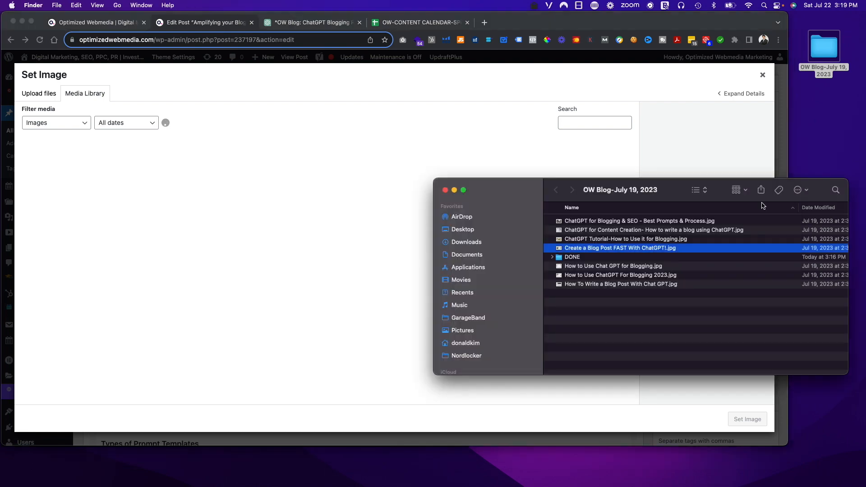
left_click_drag(586, 248, 554, 212)
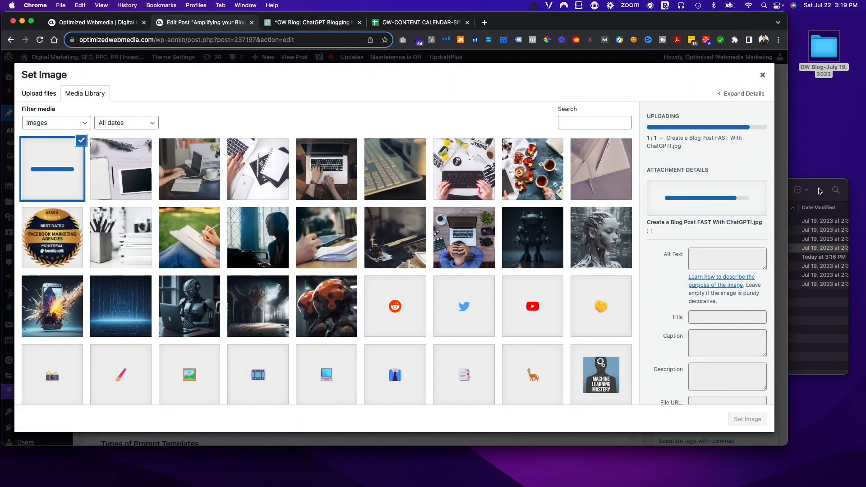
Move "Create a Blog Post FAST With ChatGPT!.jpg" into the DONE folder in Finder and return to the browser.
left_click(820, 189)
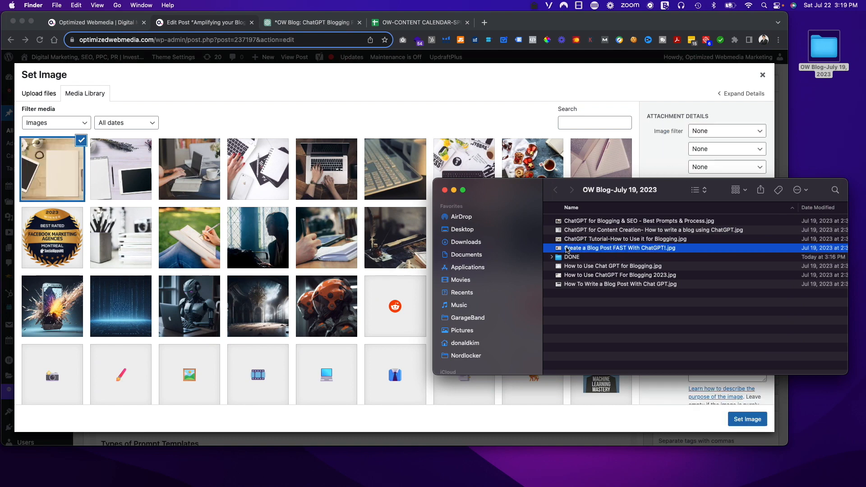
left_click_drag(567, 249, 571, 257)
left_click(315, 107)
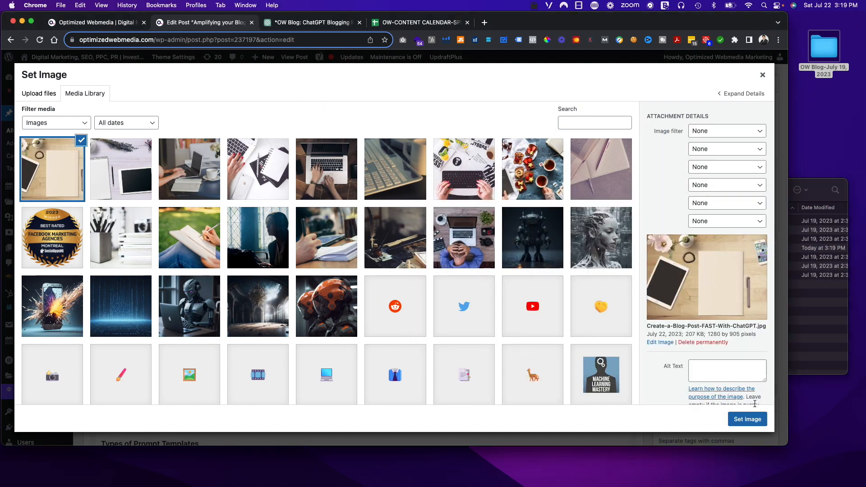
Copy the uploaded image's title into its alt text, set it as the Single Image element's image and save the element.
scroll(713, 271, "down", 5)
left_click(715, 287)
key("super+a")
key("super+c")
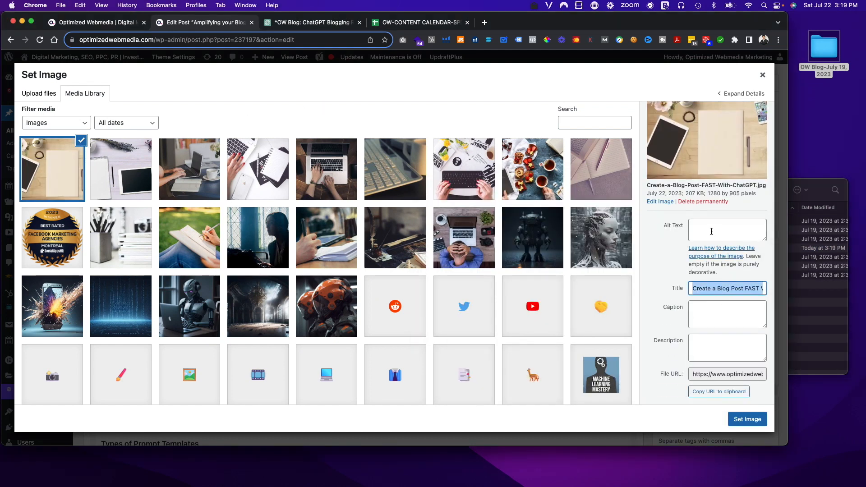
left_click(713, 231)
key("super+v")
left_click(748, 419)
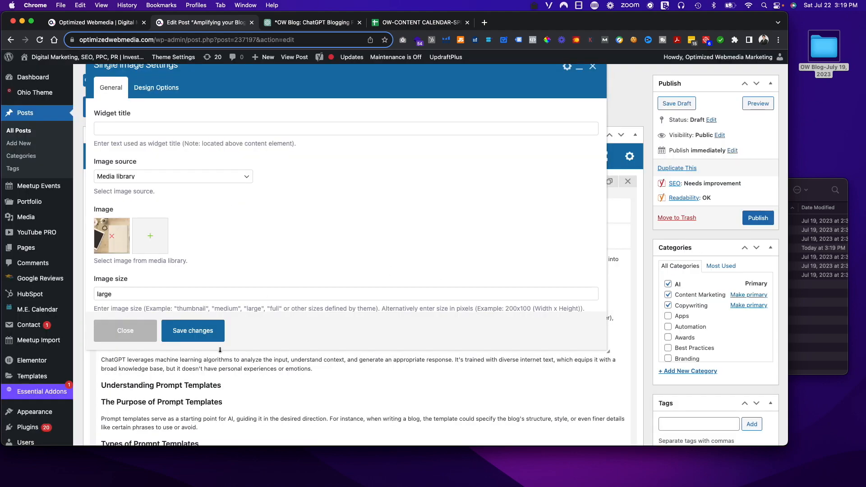
left_click(198, 339)
Replace the post's featured image with the newly uploaded Create-a-Blog-Post-FAST-With-ChatGPT.jpg.
scroll(372, 347, "down", 20)
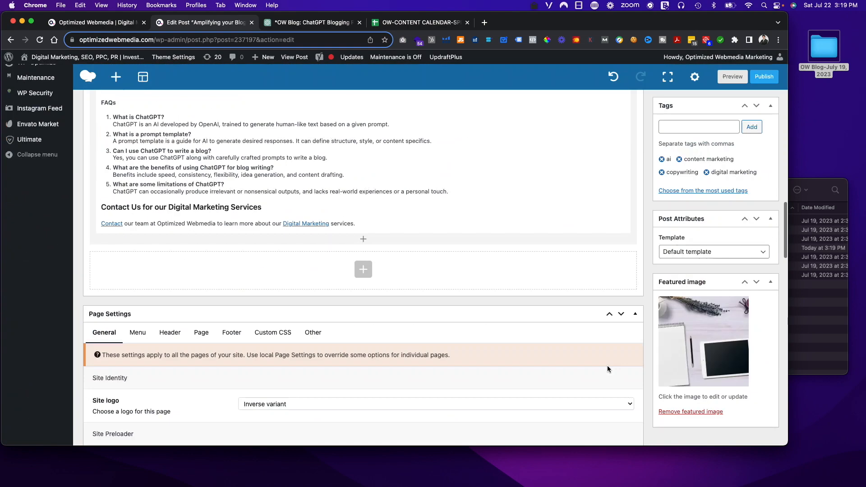
left_click(686, 412)
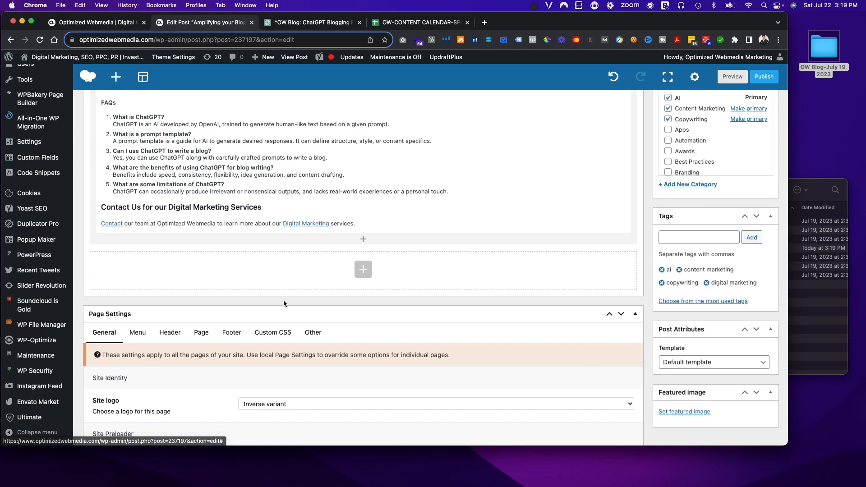
left_click(684, 412)
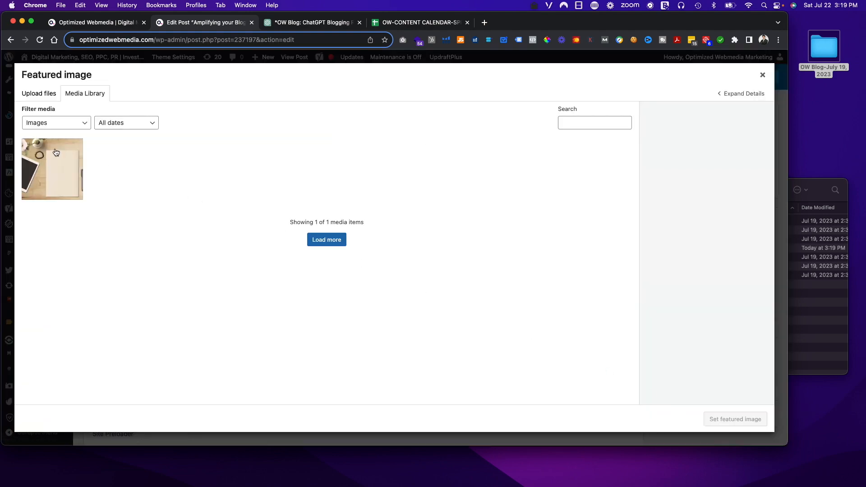
left_click(731, 423)
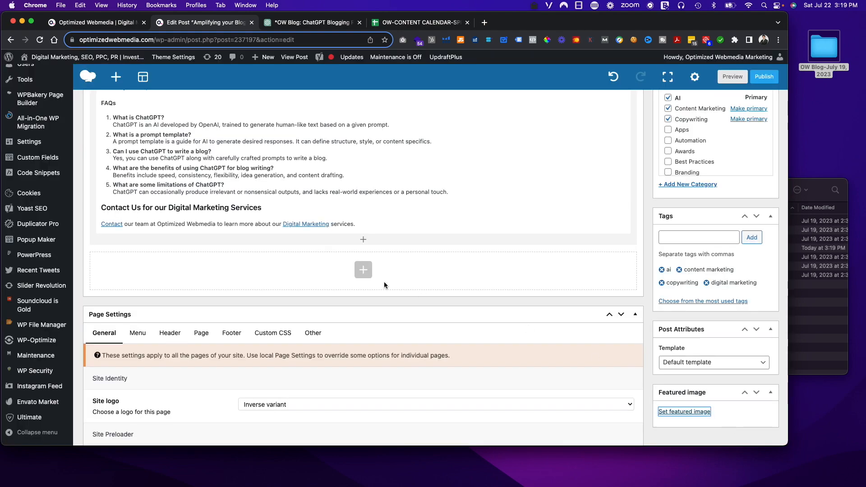
Open the post's text block for editing and copy the ChatGPT article from "Introduction" through the end of its conclusion.
scroll(386, 284, "up", 20)
scroll(392, 290, "down", 10)
scroll(398, 296, "down", 1)
left_click(371, 251)
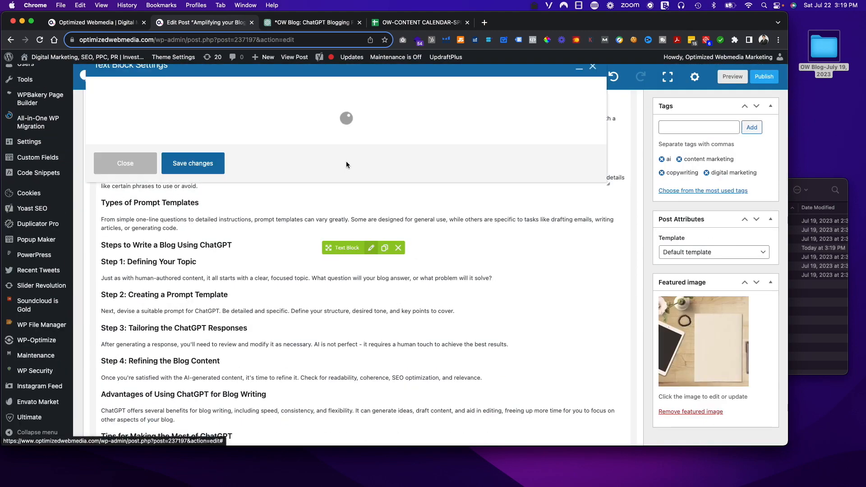
left_click(298, 25)
left_click_drag(297, 173, 352, 240)
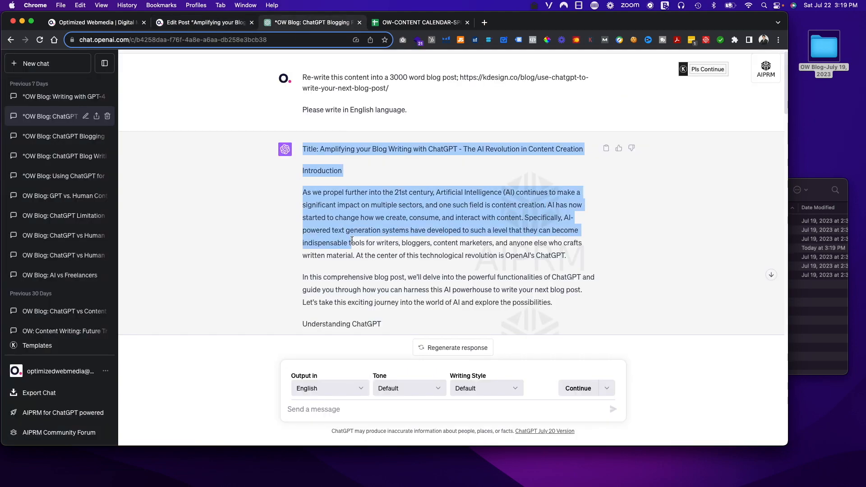
left_click(302, 172)
left_click_drag(302, 171, 307, 182)
scroll(346, 236, "down", 20)
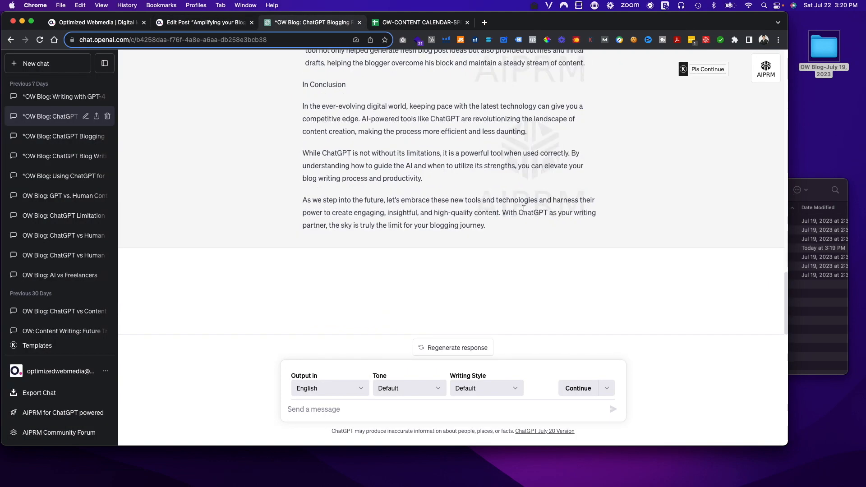
left_click(486, 225, "shift")
Replace the old article above the "Contact Us for our Digital Marketing Services" section with the copied ChatGPT article and save the text block.
left_click(177, 26)
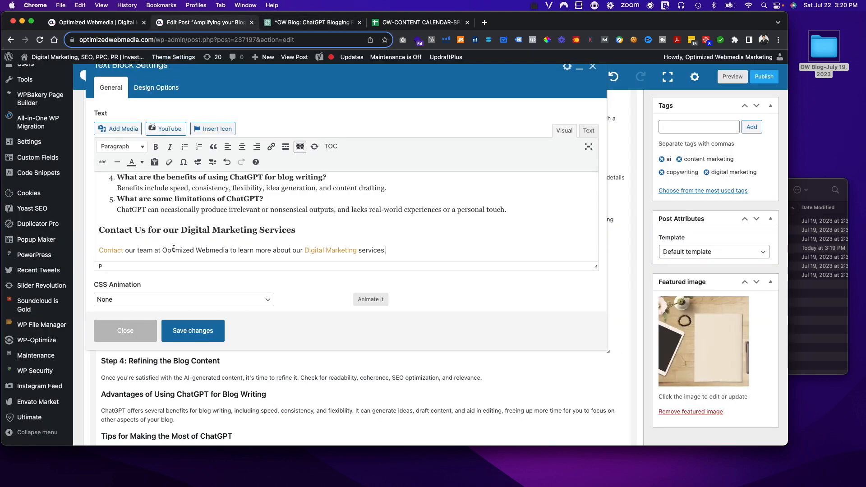
left_click_drag(496, 217, 136, 74)
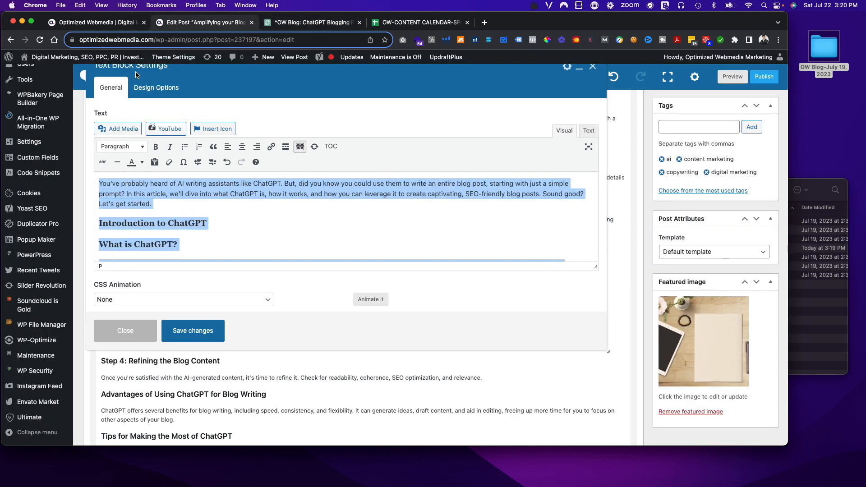
key("BackSpace")
key("super+v")
key("super+z")
key("BackSpace")
key("super+v")
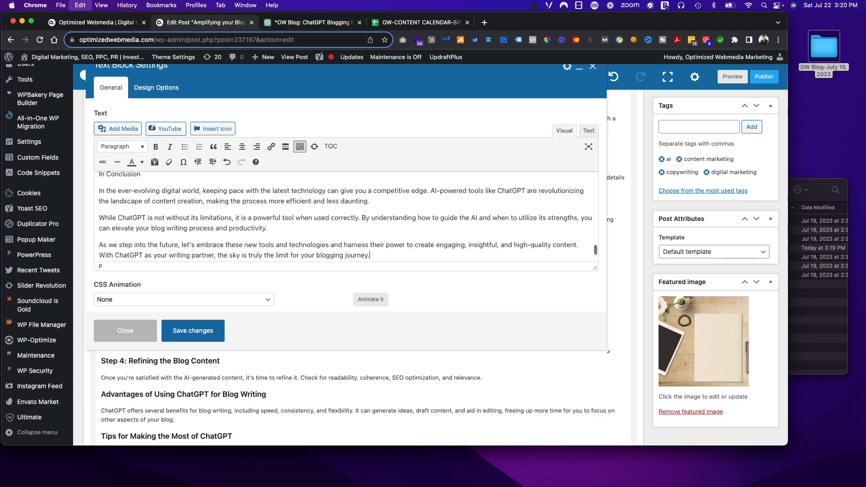
scroll(156, 252, "down", 2)
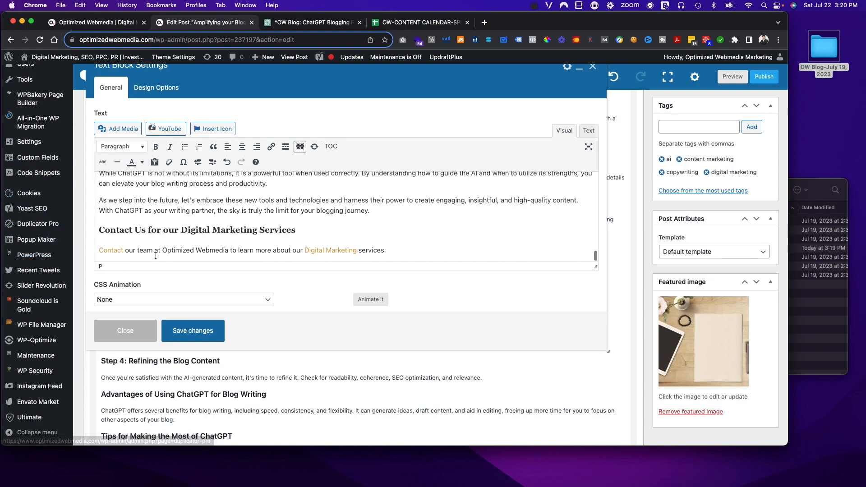
left_click(192, 329)
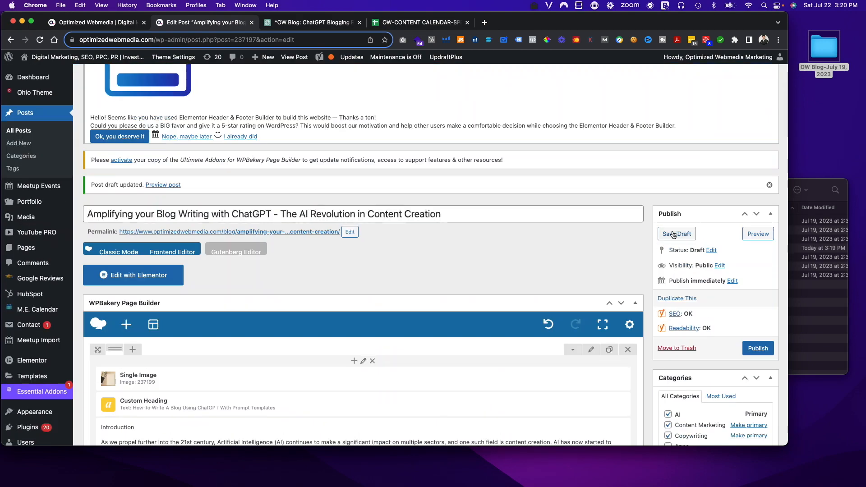
Save the post draft and switch to the OW-CONTENT CALENDAR spreadsheet.
left_click(674, 235)
left_click(408, 22)
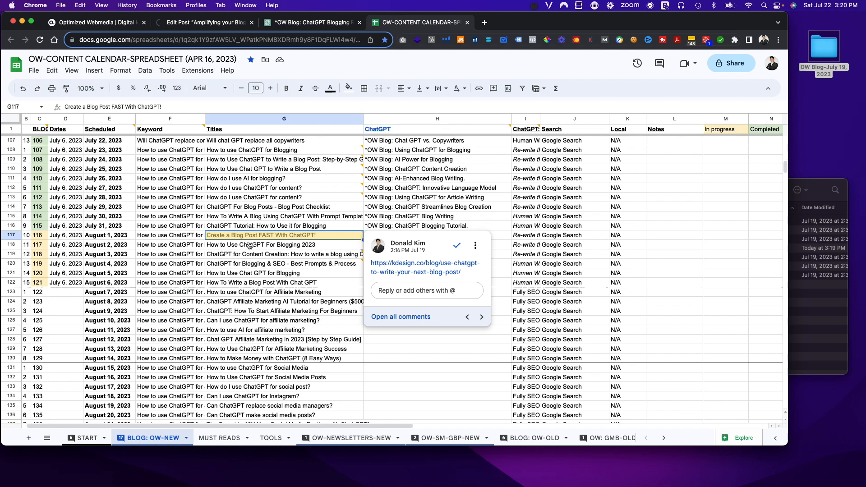
Rename the current ChatGPT conversation by removing the "*OW Blog:" prefix from its name.
left_click(114, 236)
left_click(202, 22)
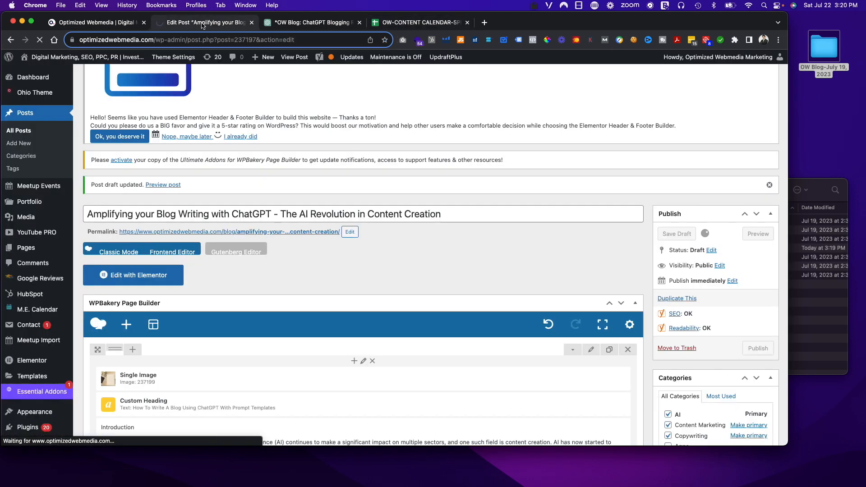
left_click(293, 23)
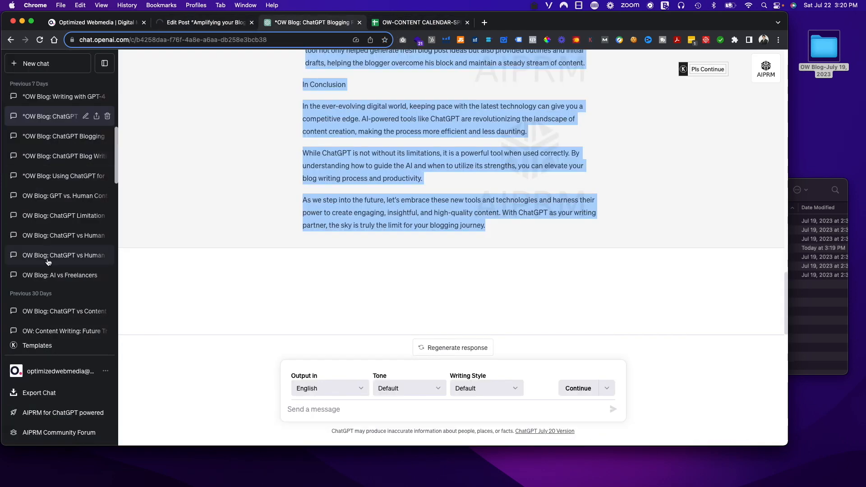
left_click(96, 117)
key("super+a")
key("Left")
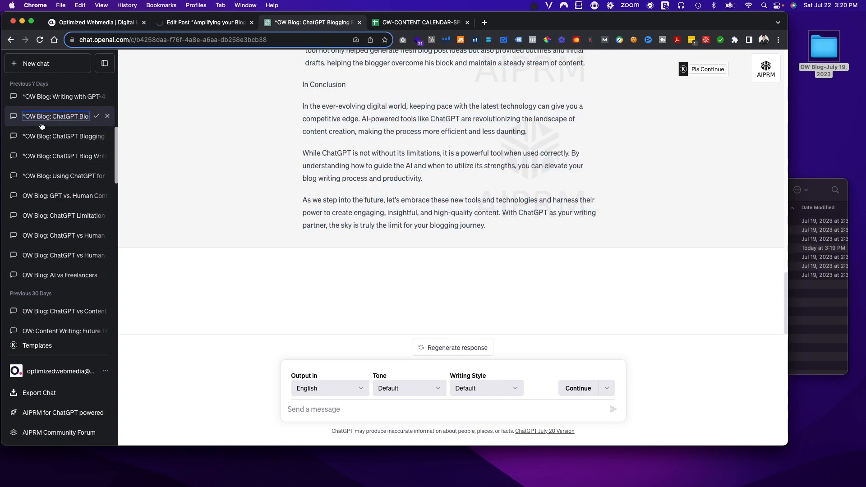
left_click(53, 117)
key("super+shift+Left")
key("BackSpace")
key("Return")
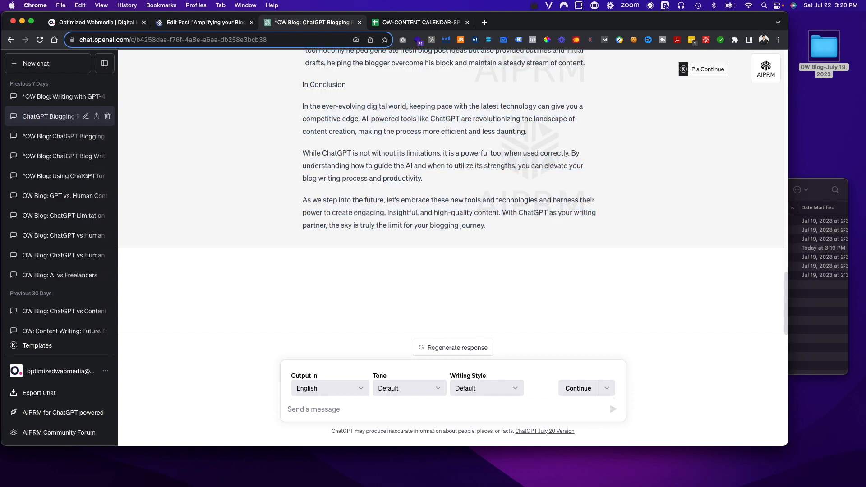
Set the post's publish date to July 31, 2023 at 06:00 and schedule the post.
left_click(199, 26)
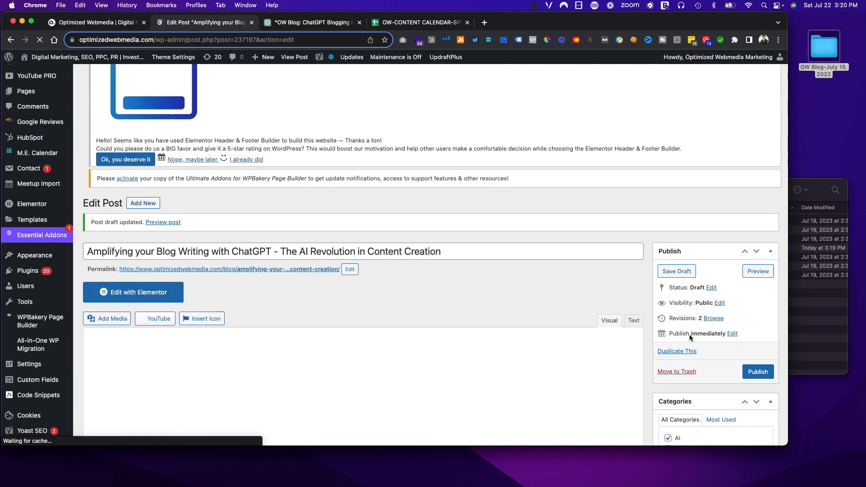
scroll(731, 337, "up", 3)
scroll(737, 347, "down", 5)
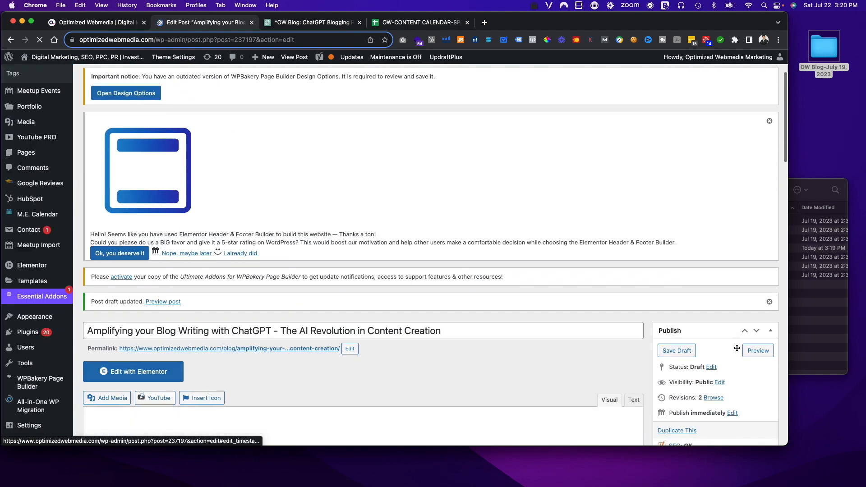
left_click(732, 299)
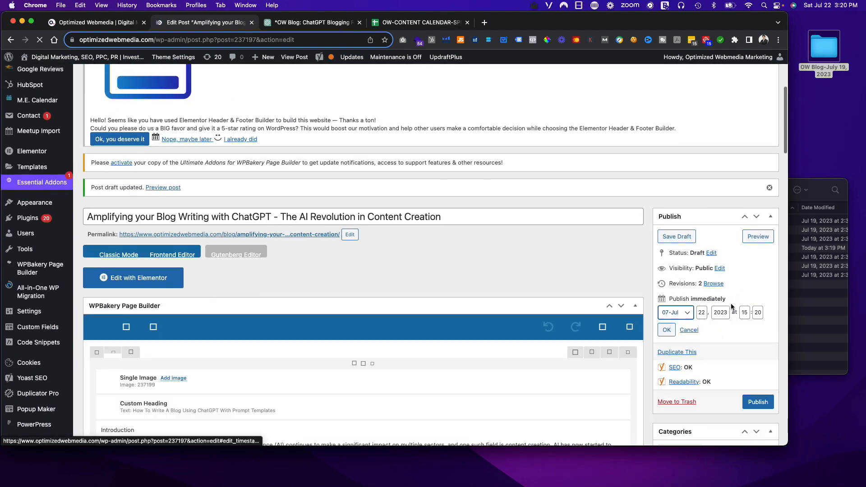
left_click(703, 312)
type("31")
key("Tab")
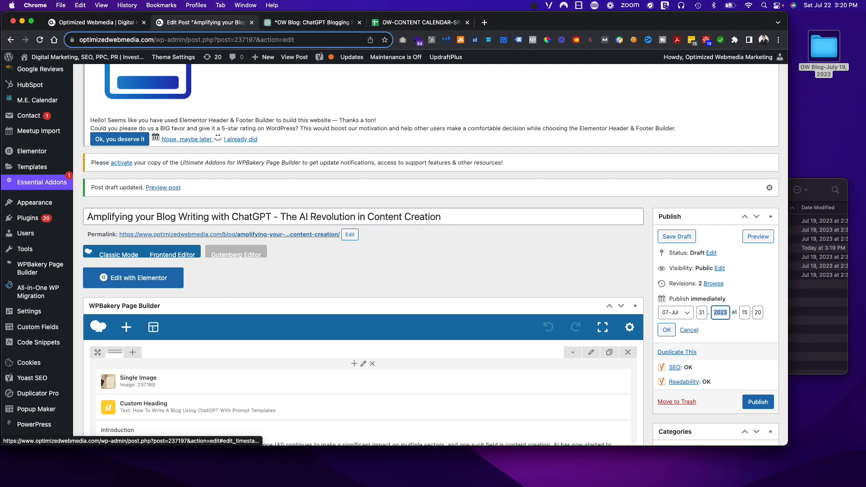
key("Tab")
type("6")
key("Tab")
type("0")
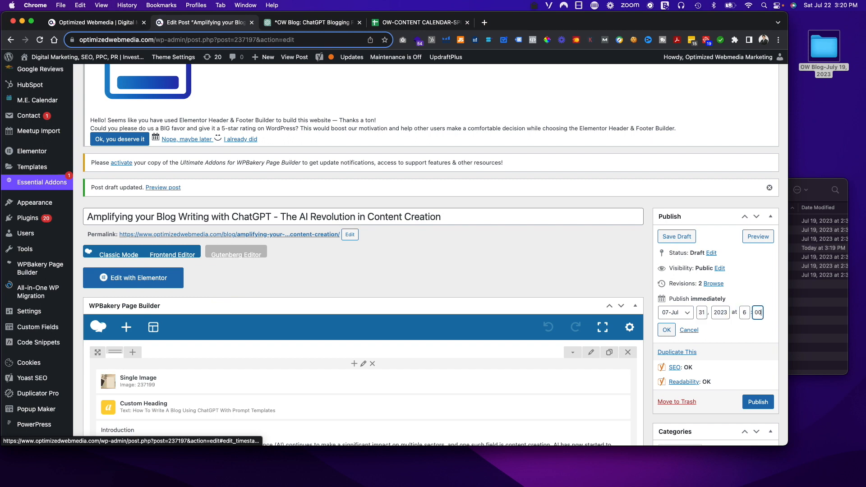
left_click(667, 330)
left_click(754, 379)
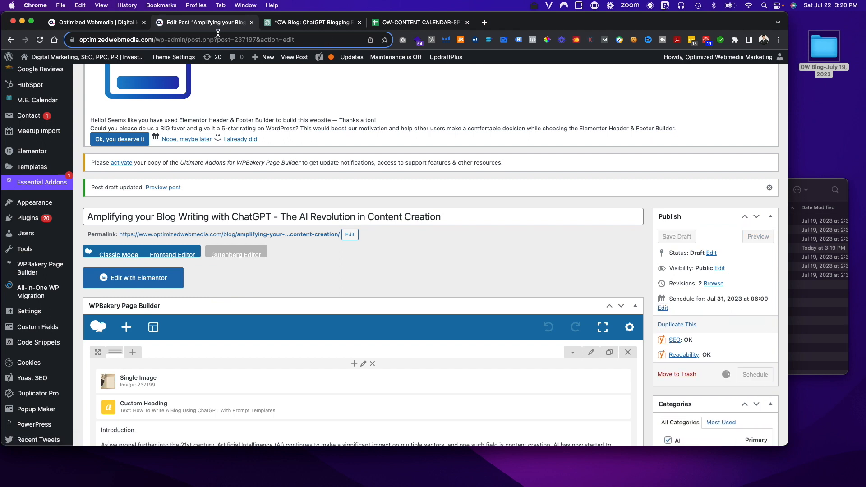
Check the content calendar around row 117, then return to WordPress and check the post's scheduling status.
left_click(420, 22)
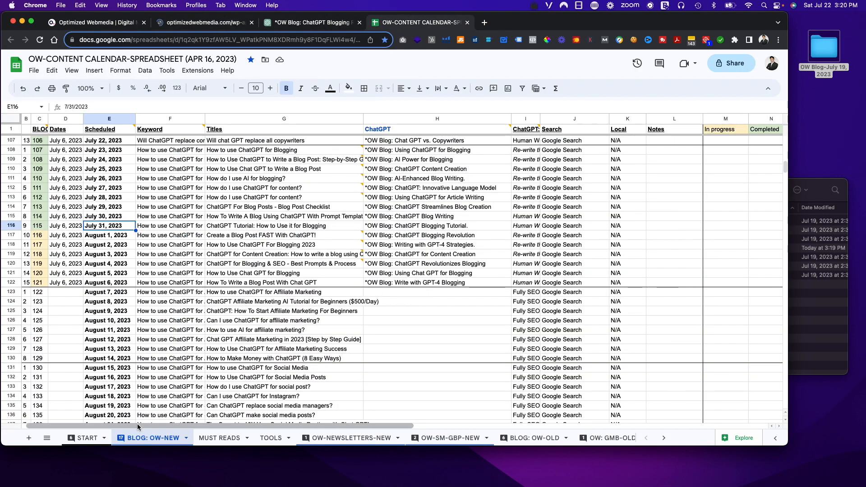
scroll(27, 233, "left", 1)
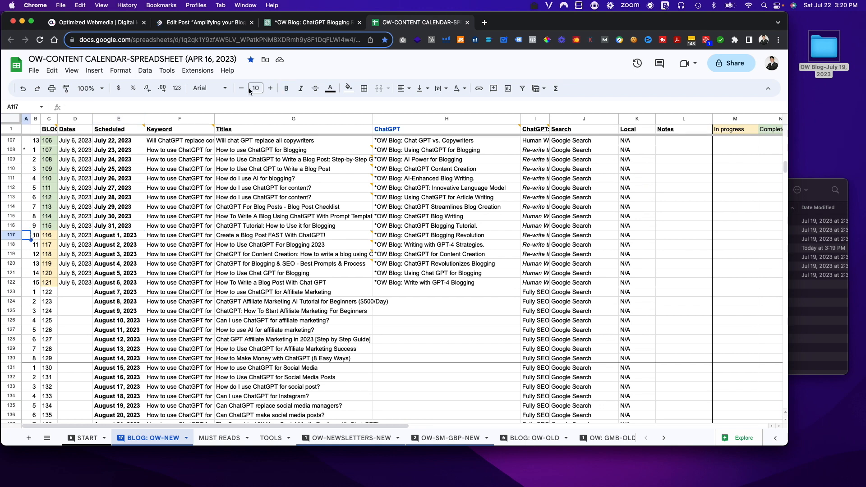
left_click(204, 23)
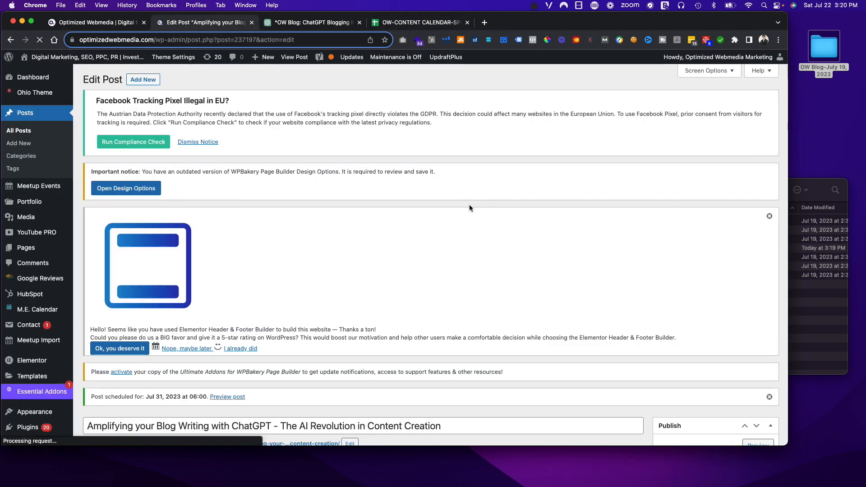
scroll(470, 206, "down", 4)
scroll(21, 128, "up", 4)
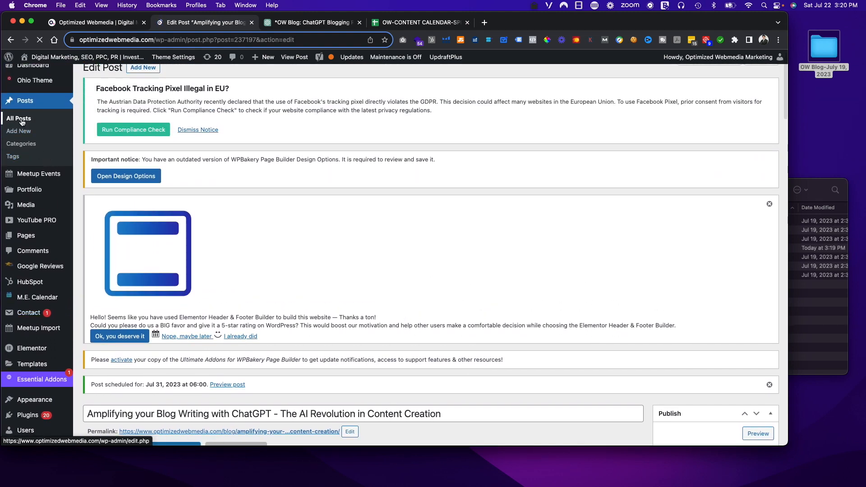
Open the list of all posts and close the Finder window beside the browser.
left_click(21, 120)
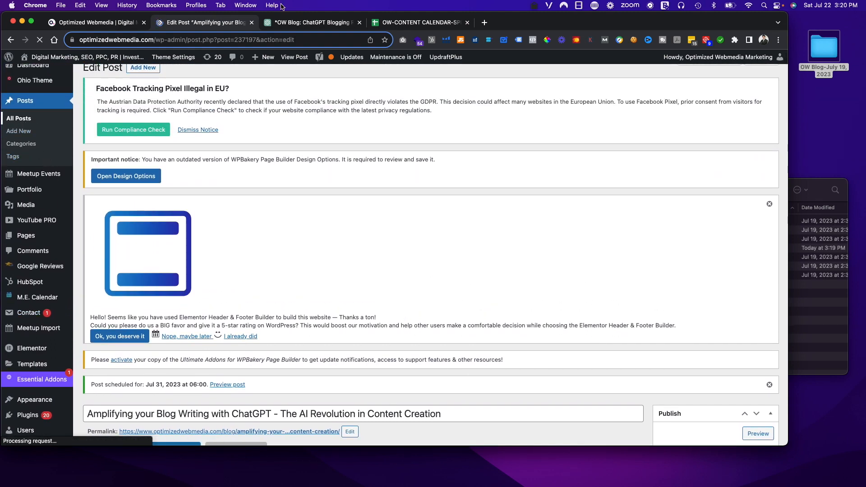
left_click(811, 184)
key("super+w")
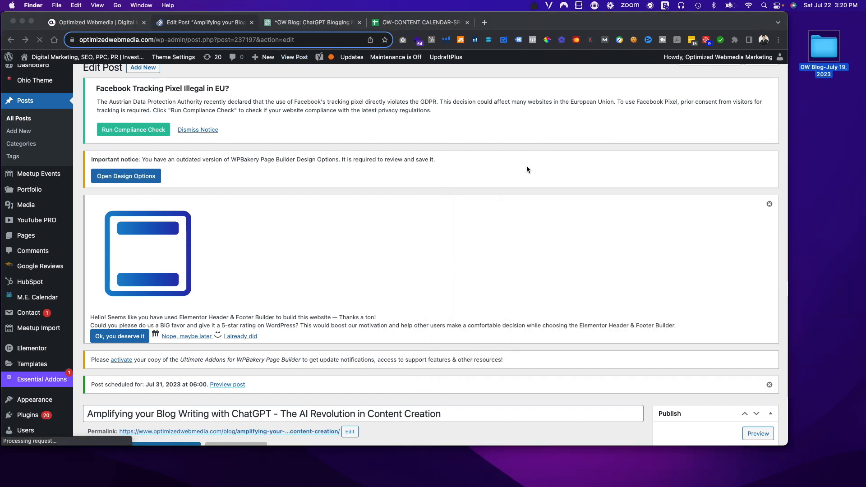
left_click(643, 210)
scroll(642, 210, "down", 2)
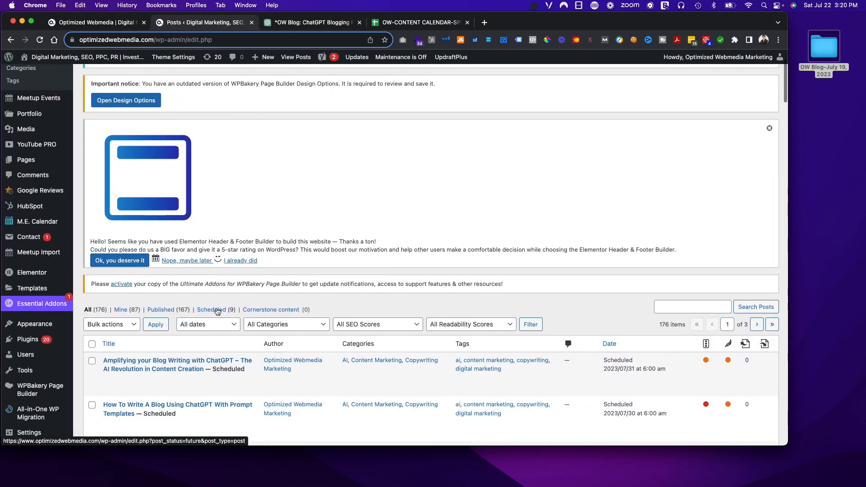
Filter the post list to scheduled posts and review their titles and publication dates.
left_click(219, 311)
scroll(218, 311, "down", 4)
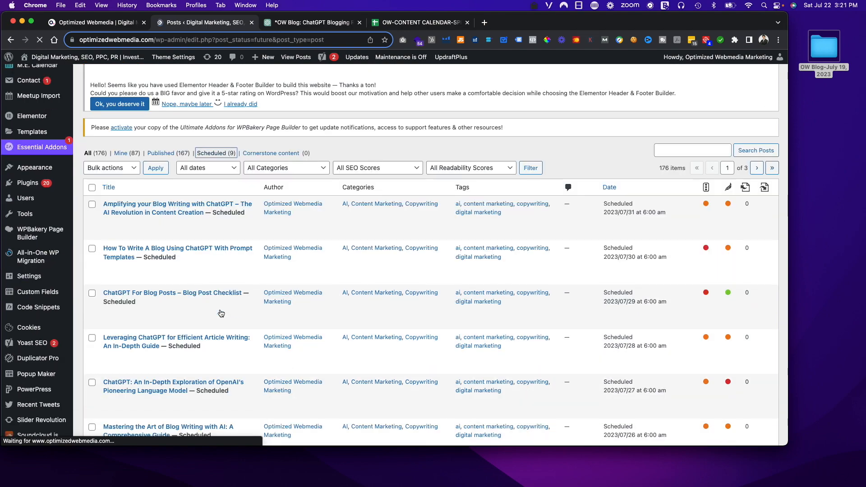
scroll(223, 363, "down", 10)
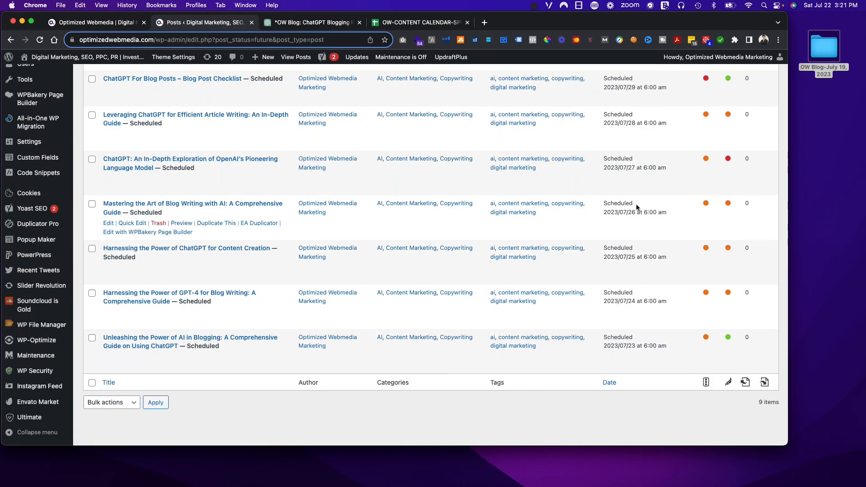
scroll(649, 138, "up", 5)
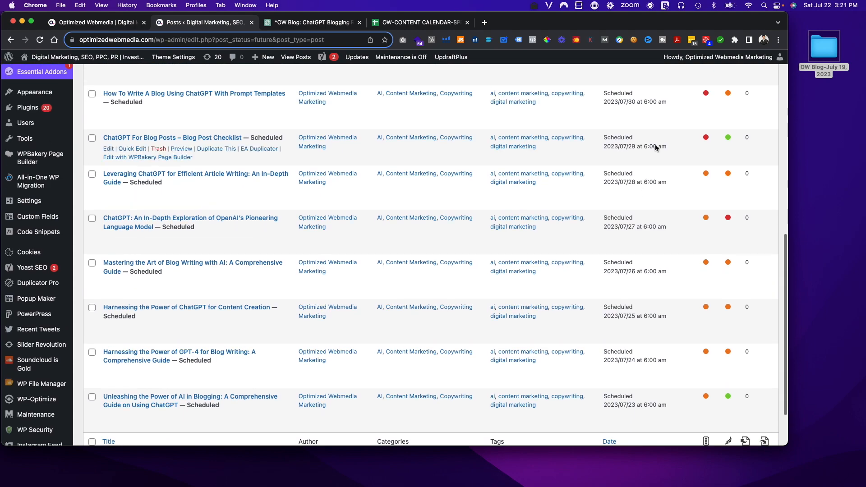
scroll(652, 156, "down", 8)
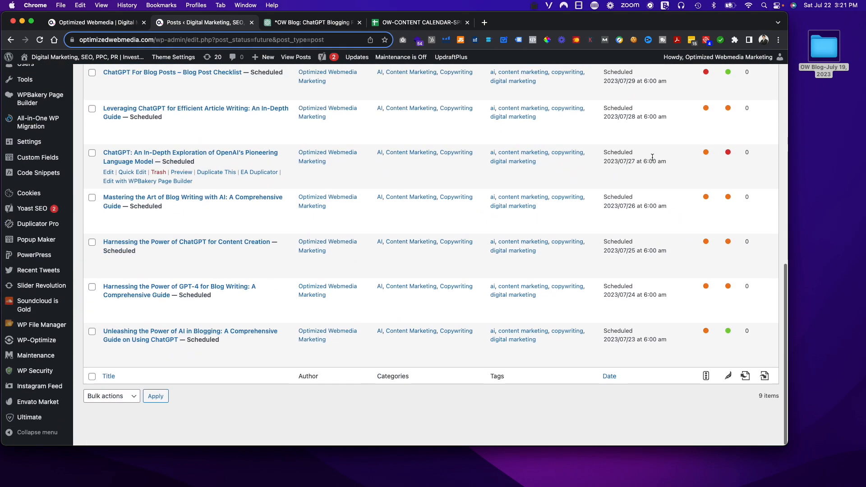
scroll(631, 338, "up", 8)
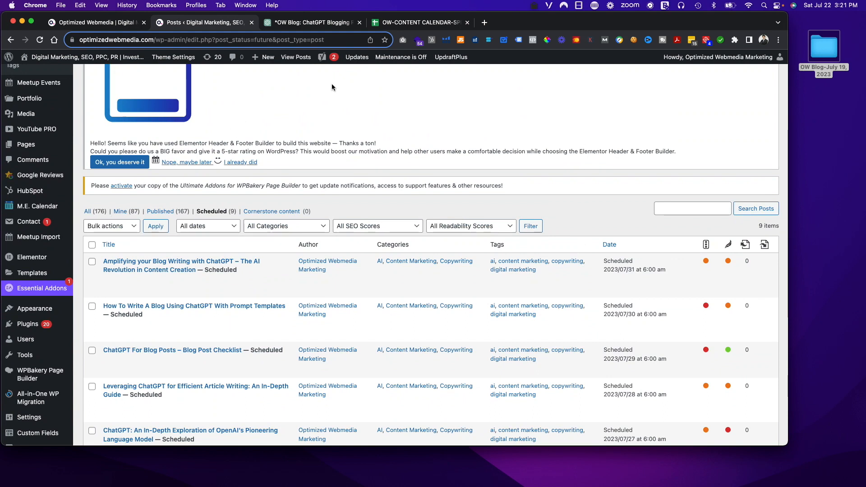
scroll(332, 83, "up", 5)
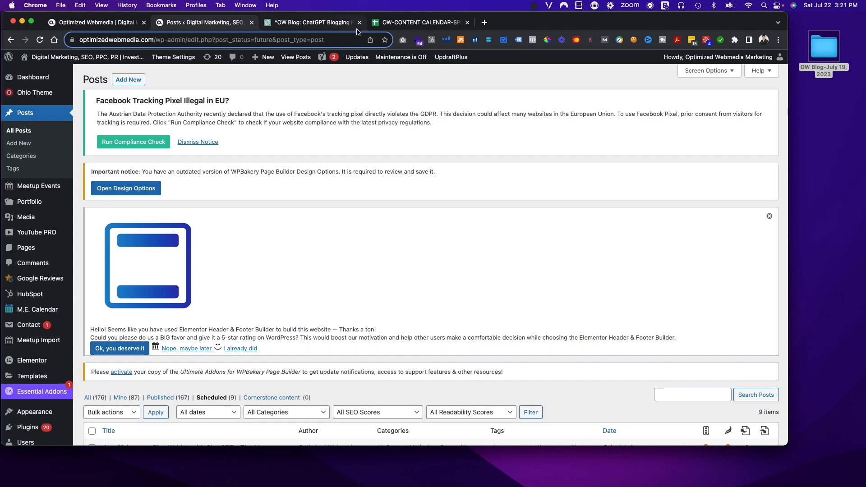
Dismiss the login prompt for the expired WordPress session.
scroll(504, 166, "down", 1)
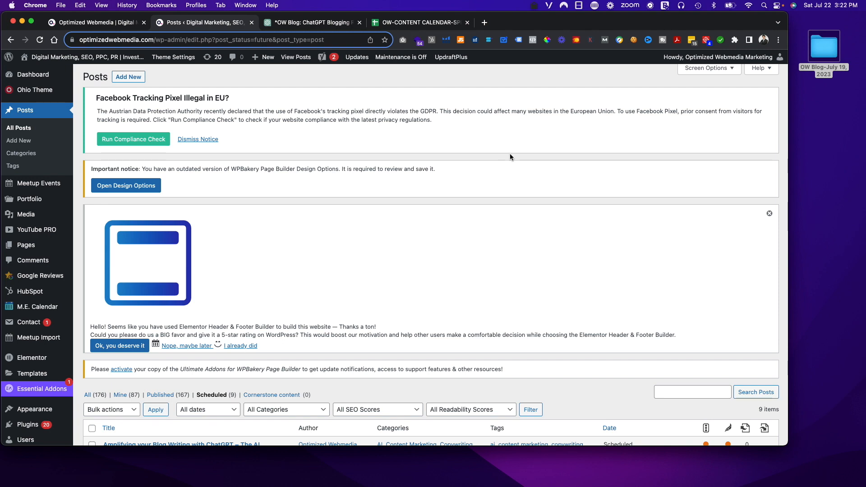
scroll(514, 154, "up", 1)
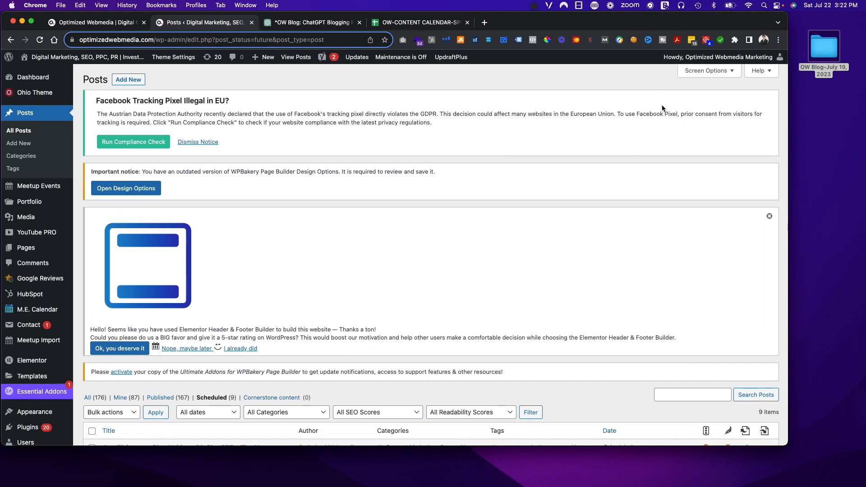
left_click(684, 110)
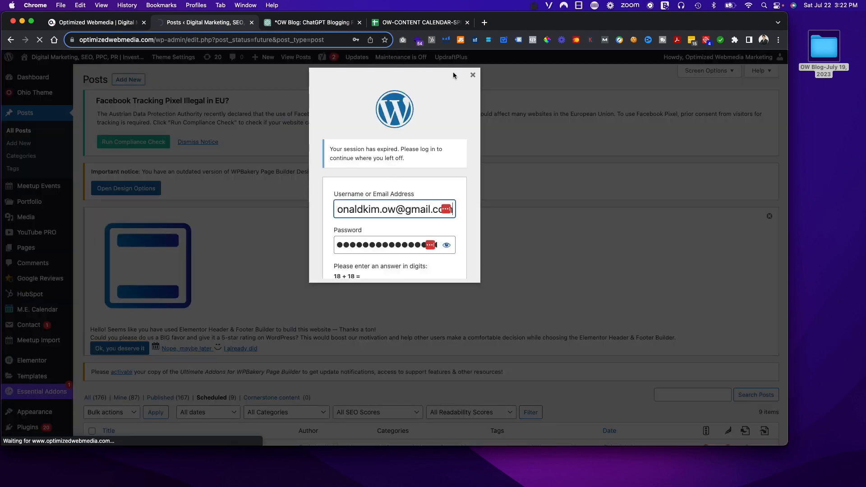
left_click(473, 75)
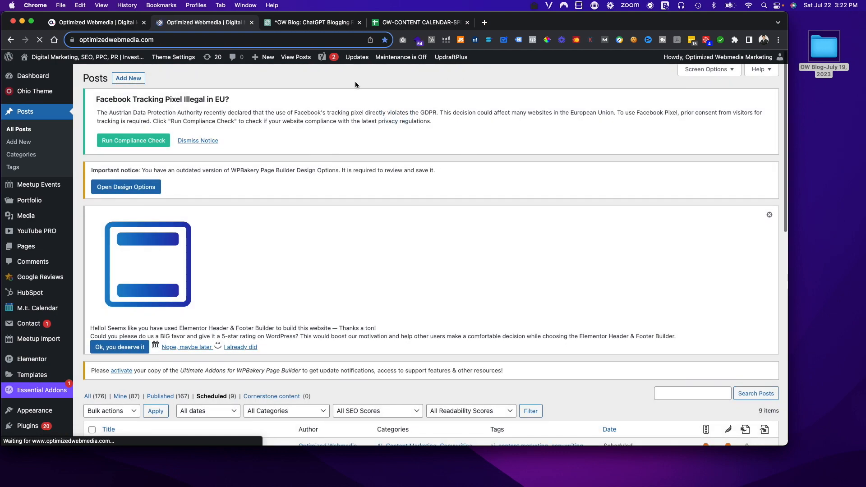